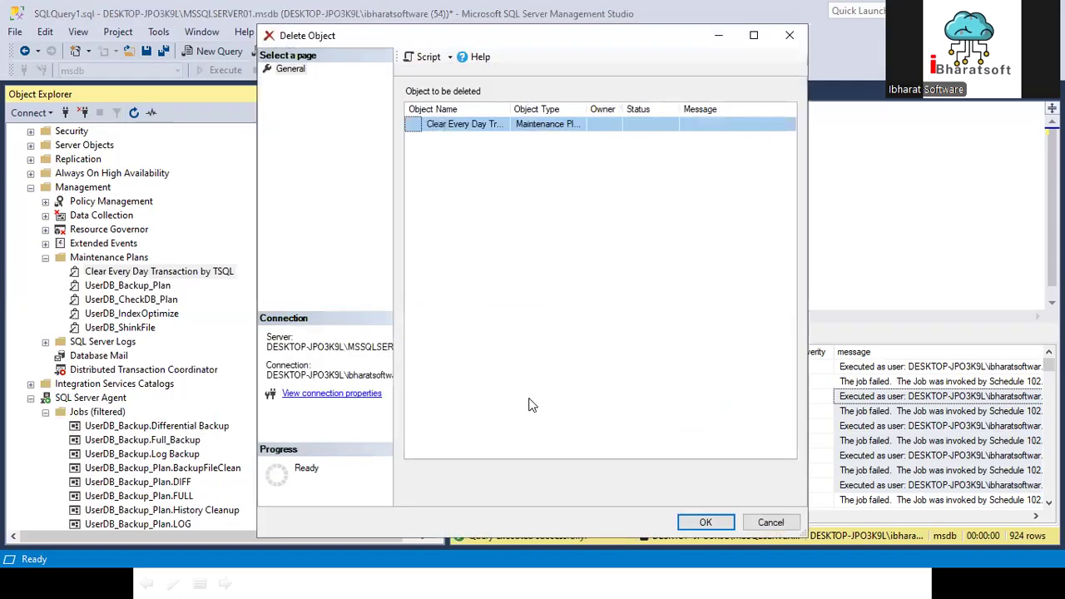
Step: Delete the maintenance plans Clear Every Day Transaction by TSQL and UserDB_CheckDB_Plan
left_click(705, 522)
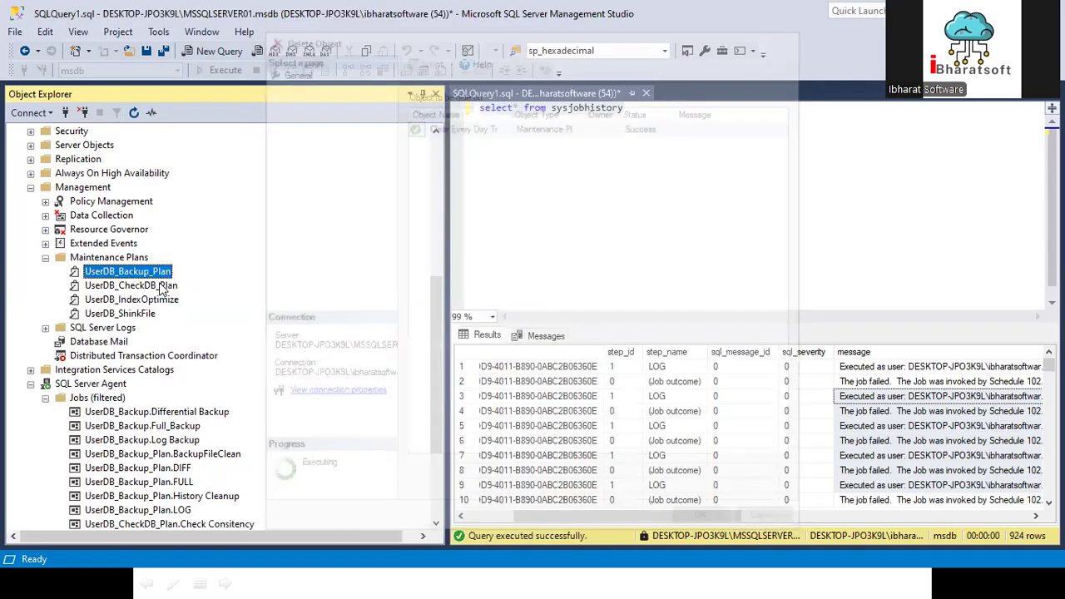
left_click(120, 287)
right_click(122, 289)
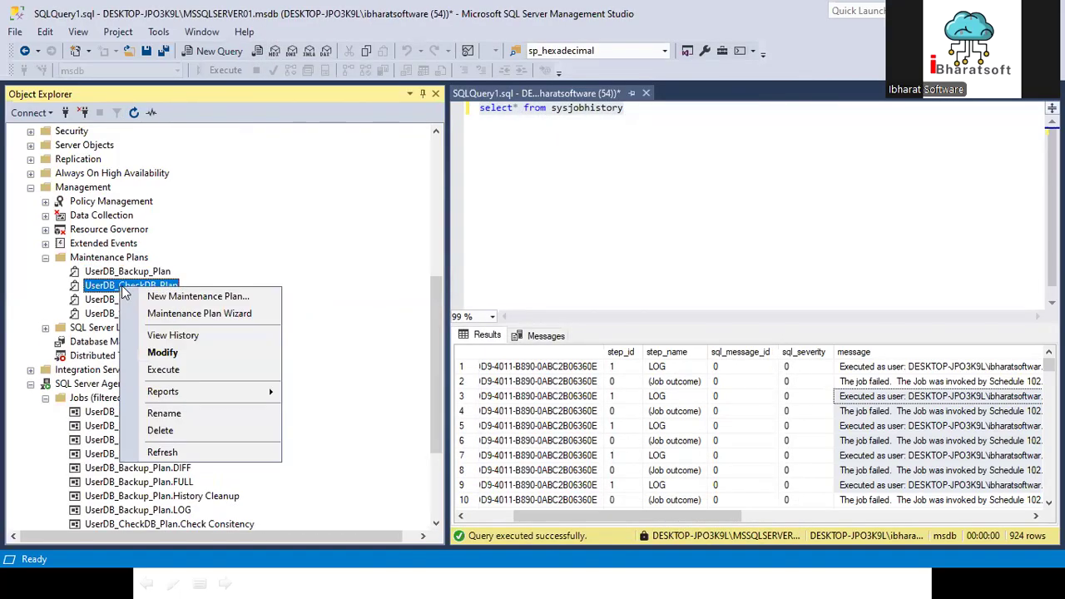
left_click(237, 193)
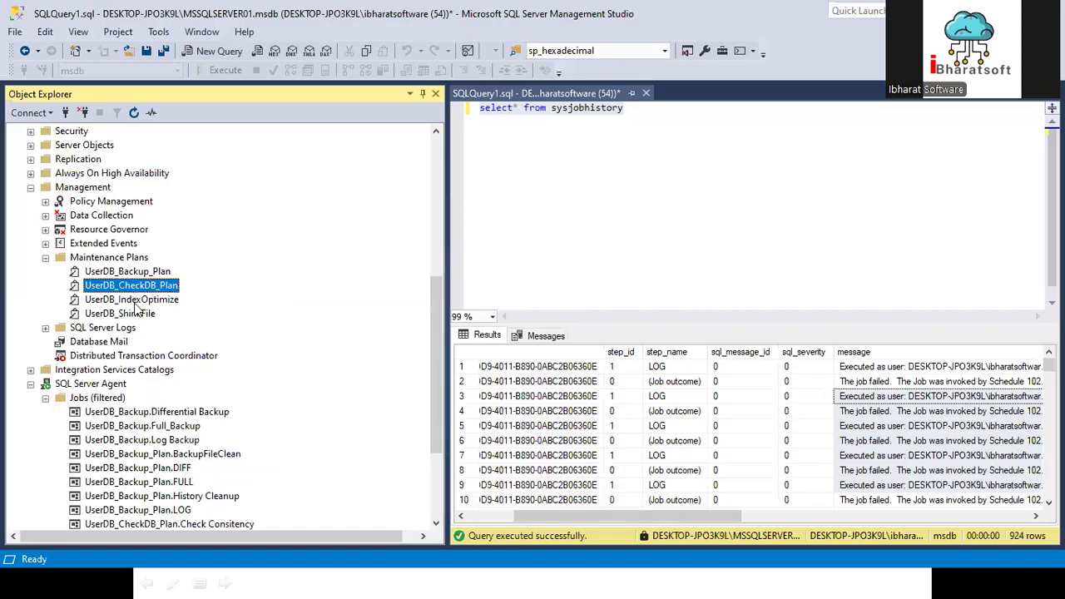
right_click(131, 280)
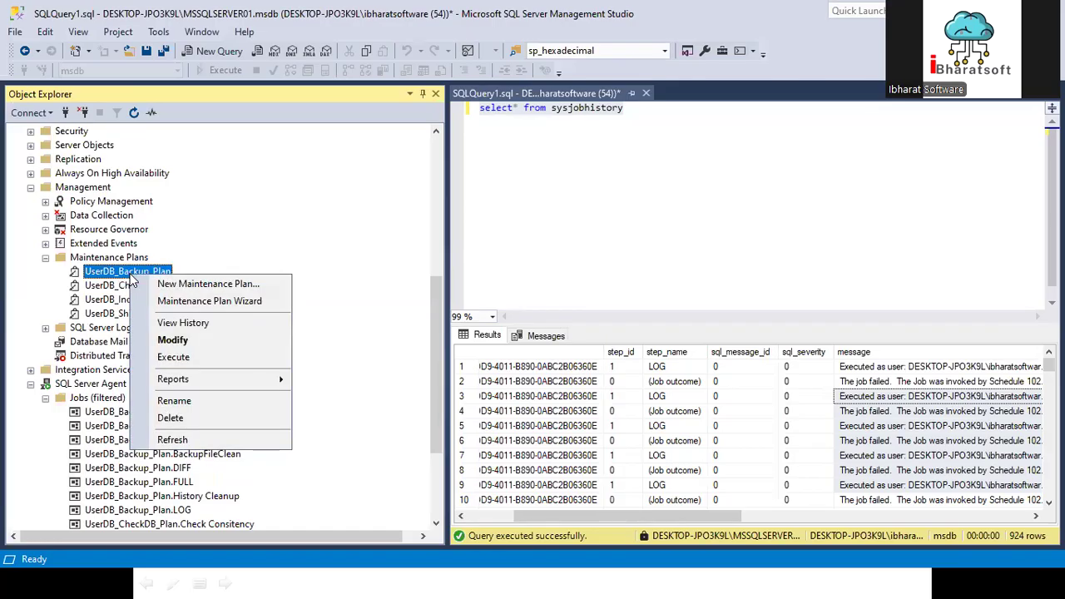
right_click(102, 283)
left_click(142, 426)
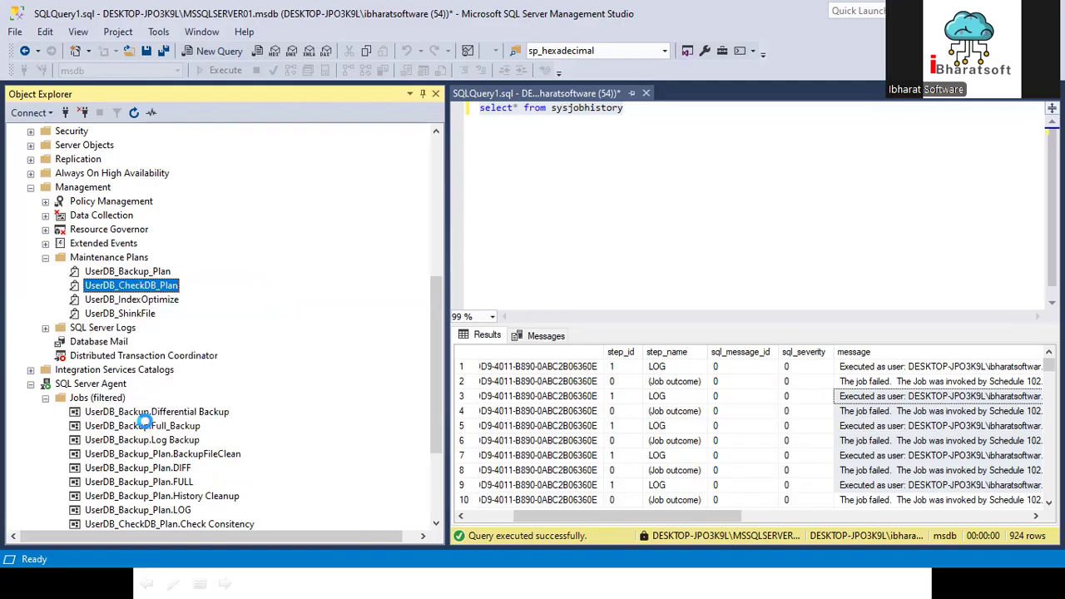
left_click(705, 522)
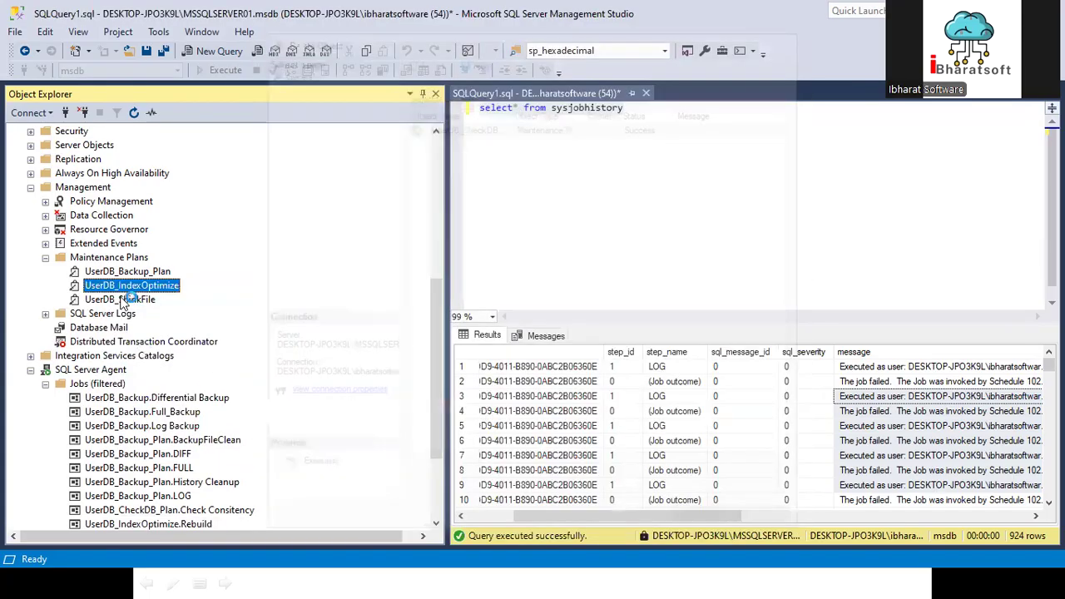
Step: Delete the maintenance plans UserDB_ShinkFile and UserDB_IndexOptimize
right_click(133, 297)
left_click(173, 441)
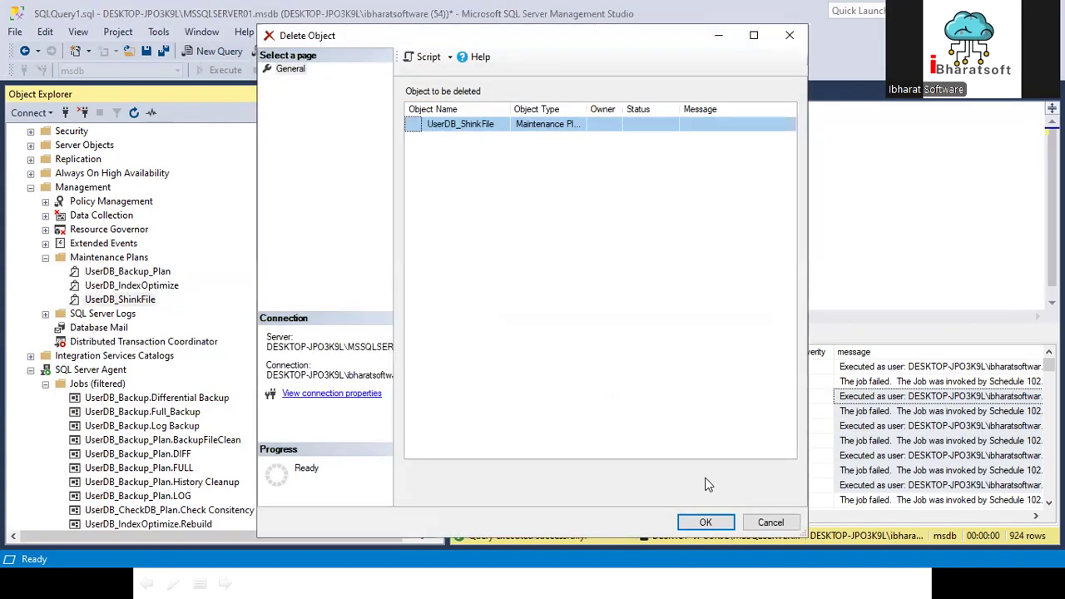
left_click(705, 521)
right_click(125, 285)
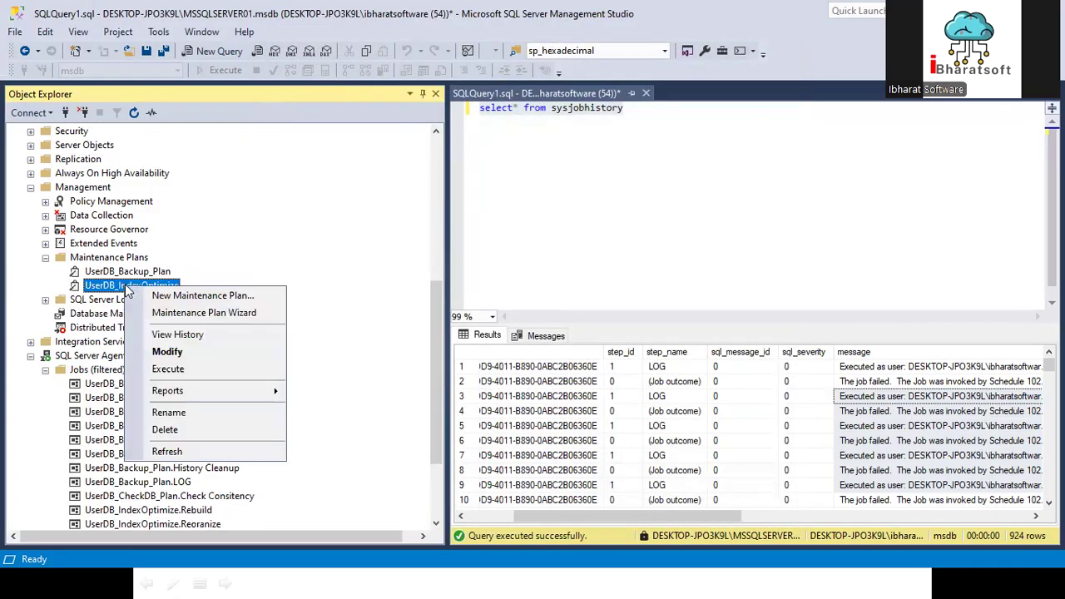
left_click(165, 429)
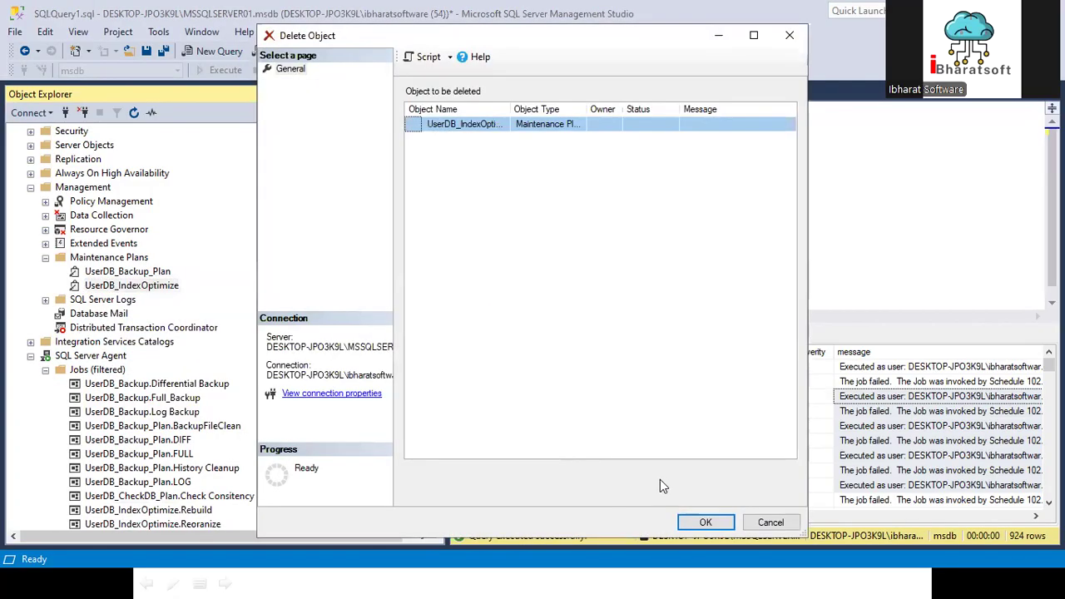
left_click(706, 522)
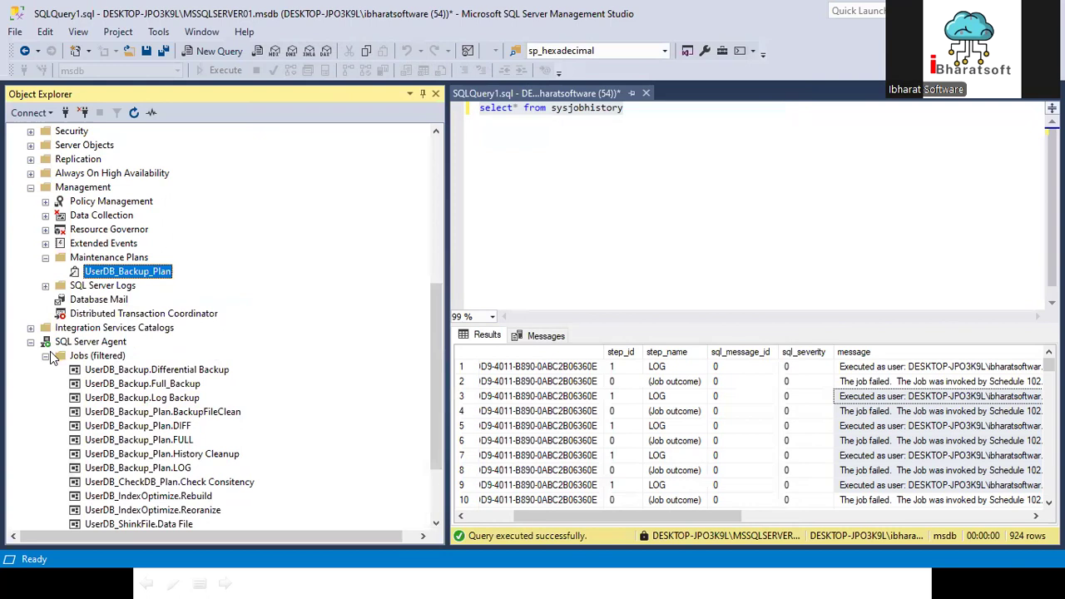
Step: Refresh the SQL Server Agent Jobs folder and remove its filter so that all jobs are listed
left_click(67, 356)
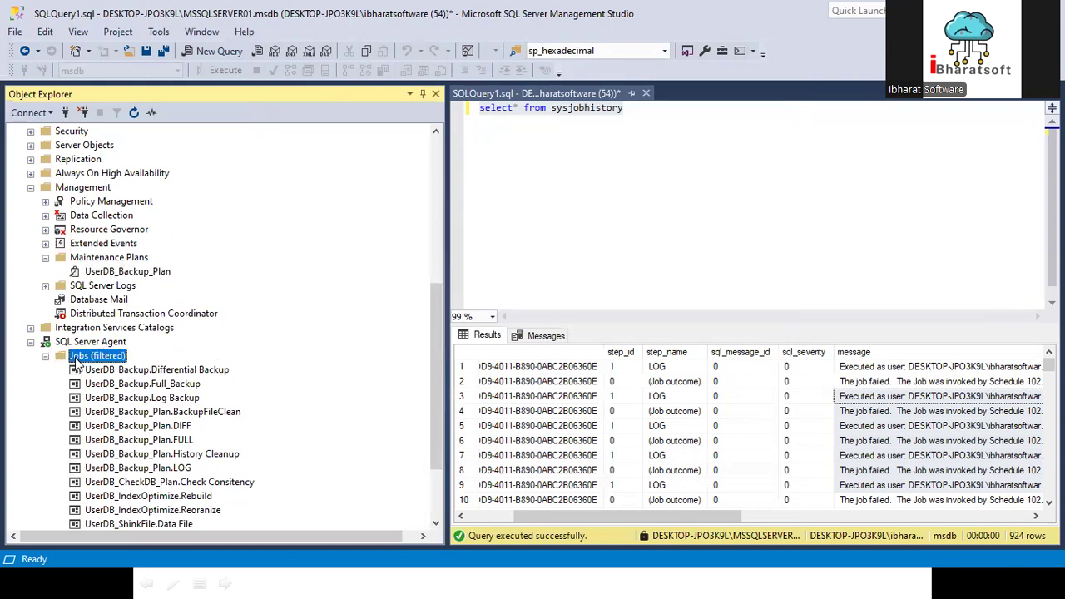
left_click(134, 113)
scroll(163, 406, "down", 2)
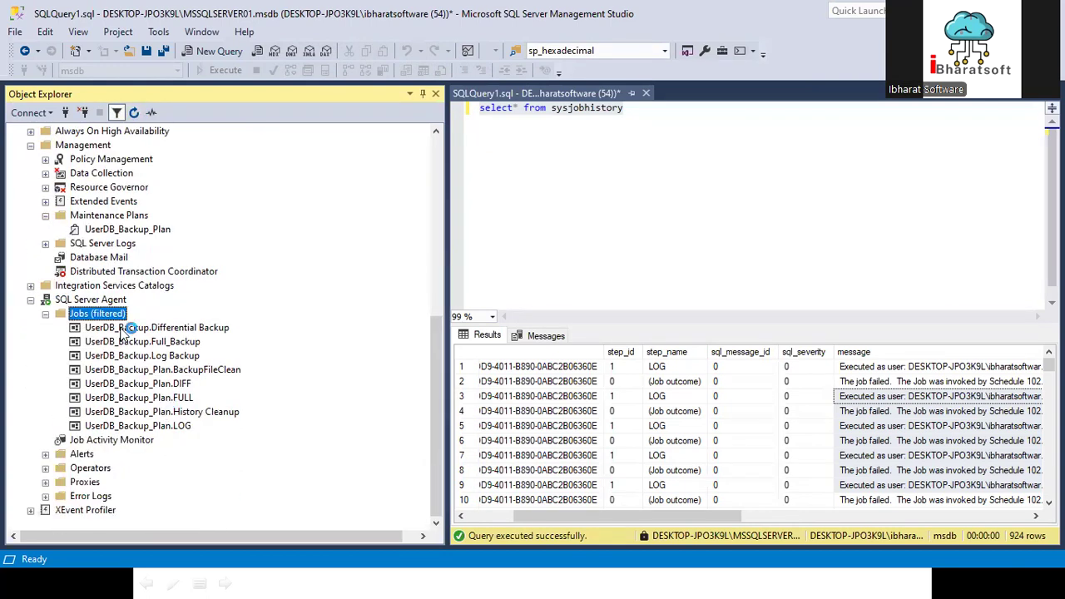
right_click(106, 315)
left_click(178, 418)
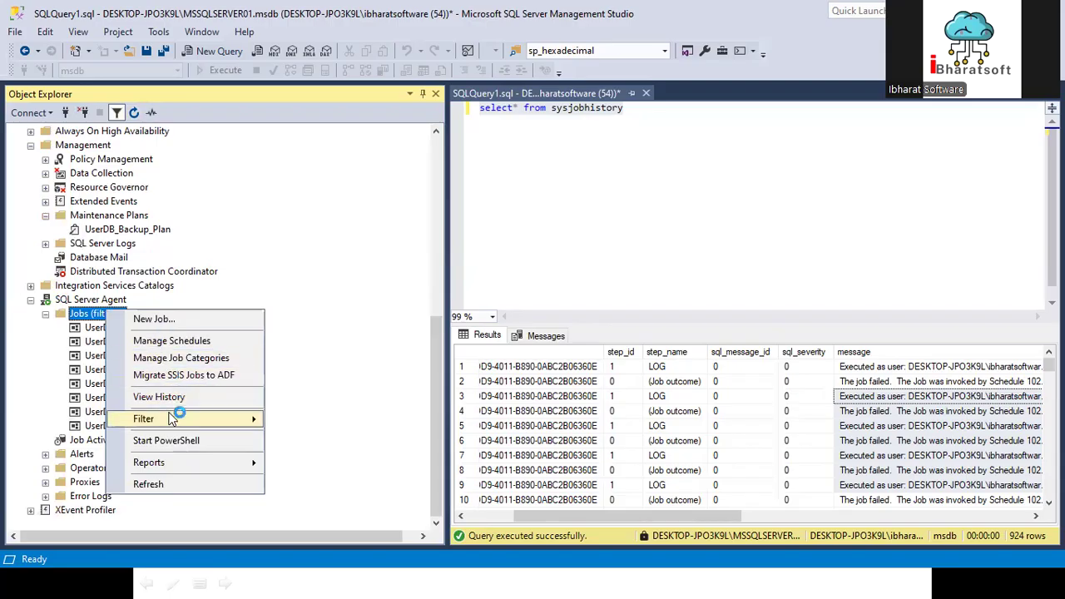
left_click(332, 419)
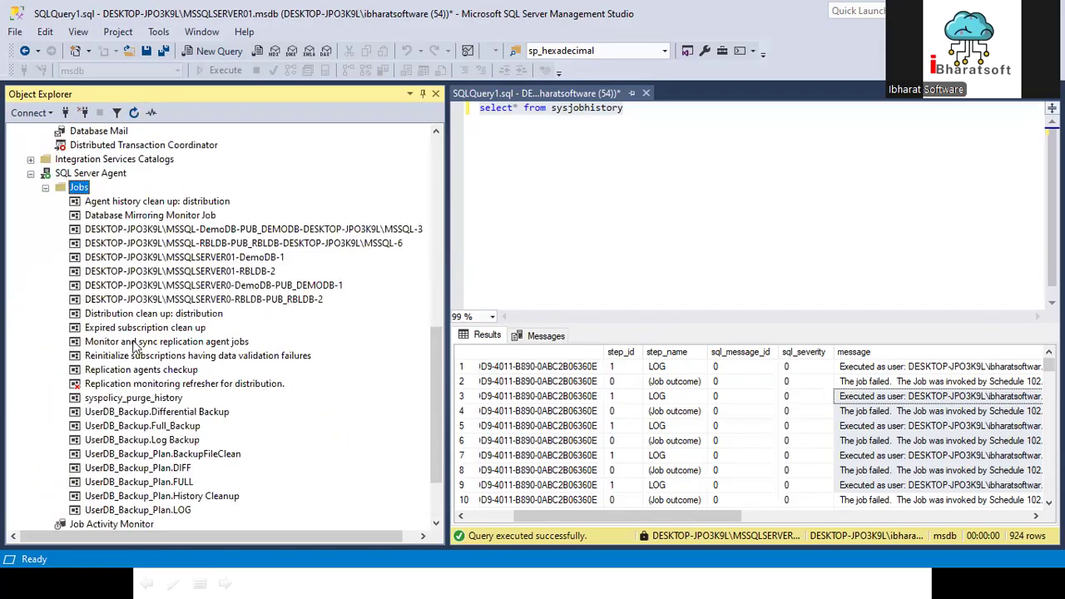
Step: Create a new maintenance plan named UserDBs_ConsitencyChecker
scroll(142, 342, "down", 2)
scroll(141, 341, "up", 2)
scroll(165, 387, "up", 1)
scroll(165, 387, "up", 1)
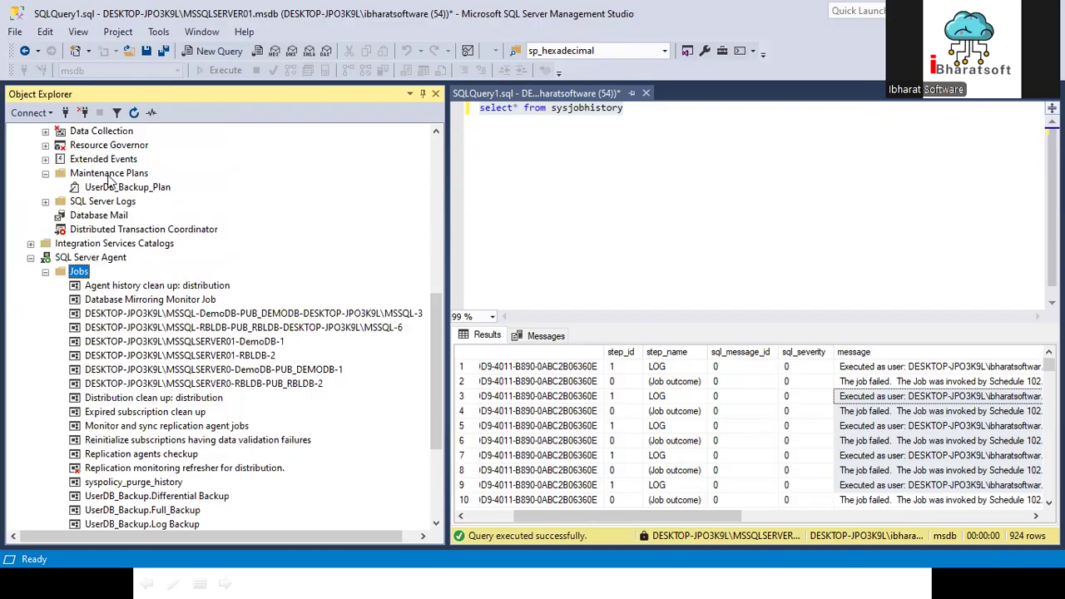
right_click(110, 175)
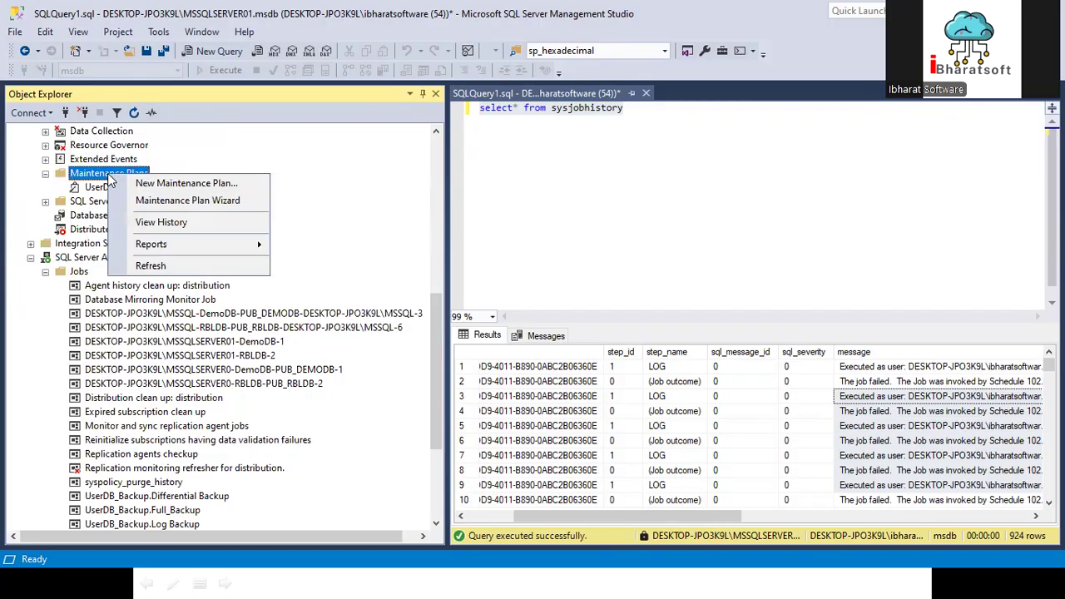
left_click(154, 183)
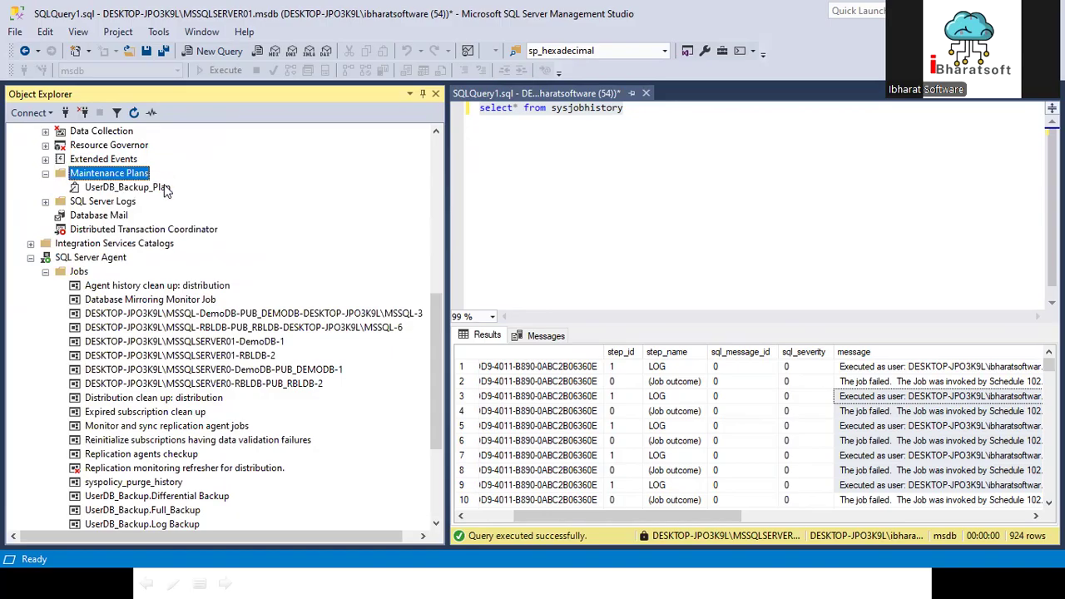
type("UserDB_ConsitencyChecker")
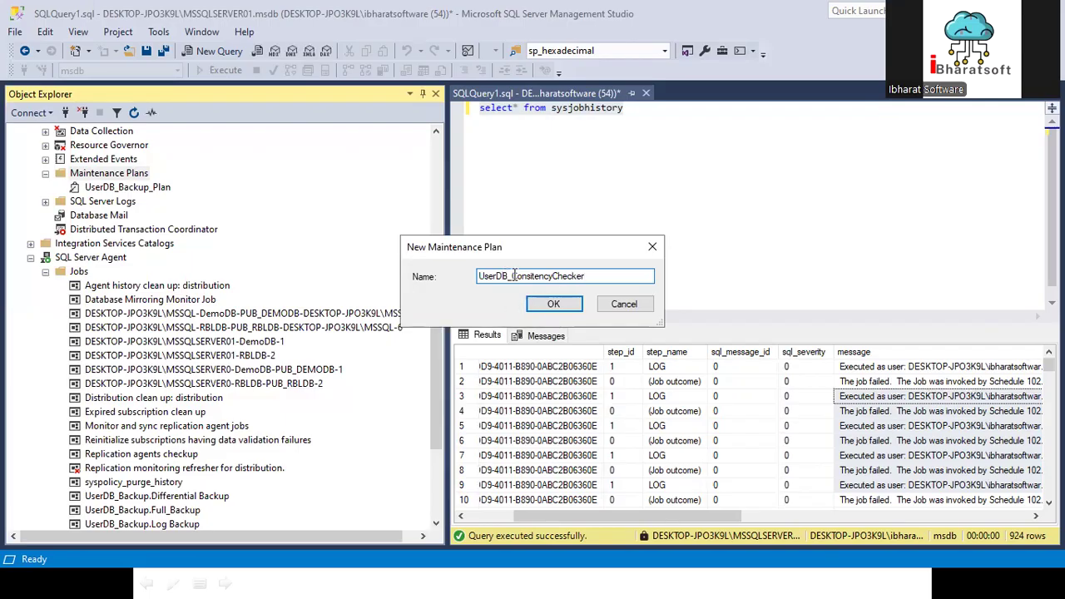
type("s")
left_click(556, 302)
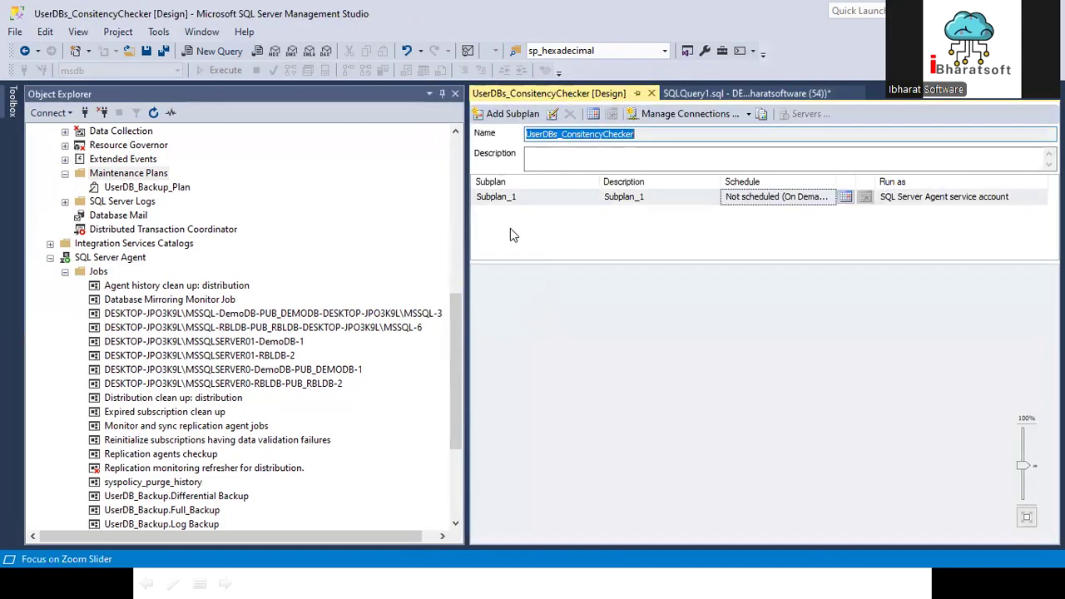
double_click(507, 197)
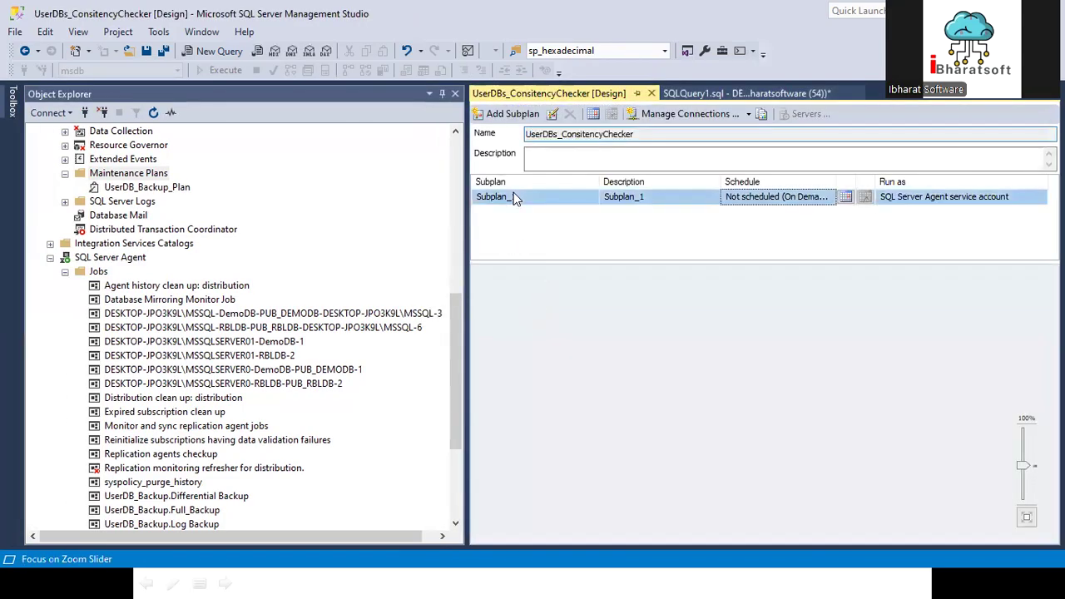
double_click(480, 224)
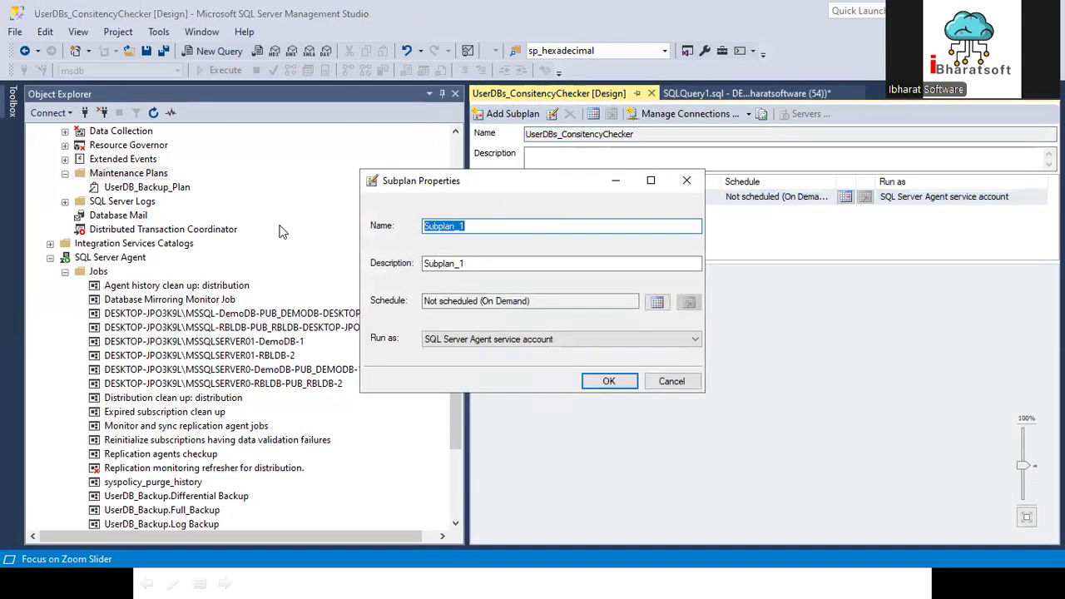
left_click(671, 381)
Step: Add a Check Database Integrity Task to the design surface of Subplan_1
left_click(13, 102)
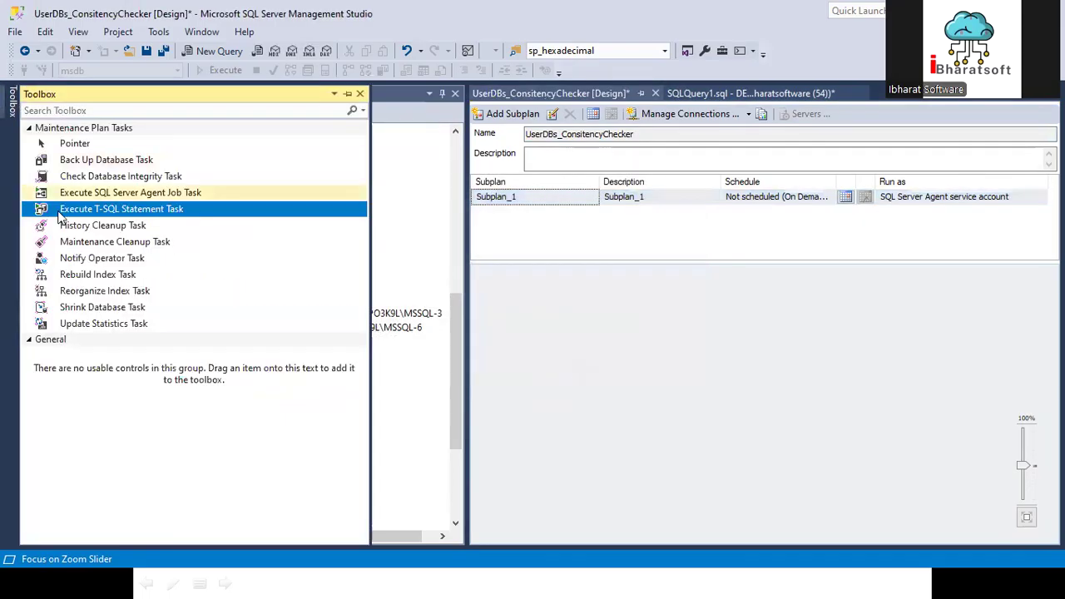
left_click_drag(100, 176, 712, 343)
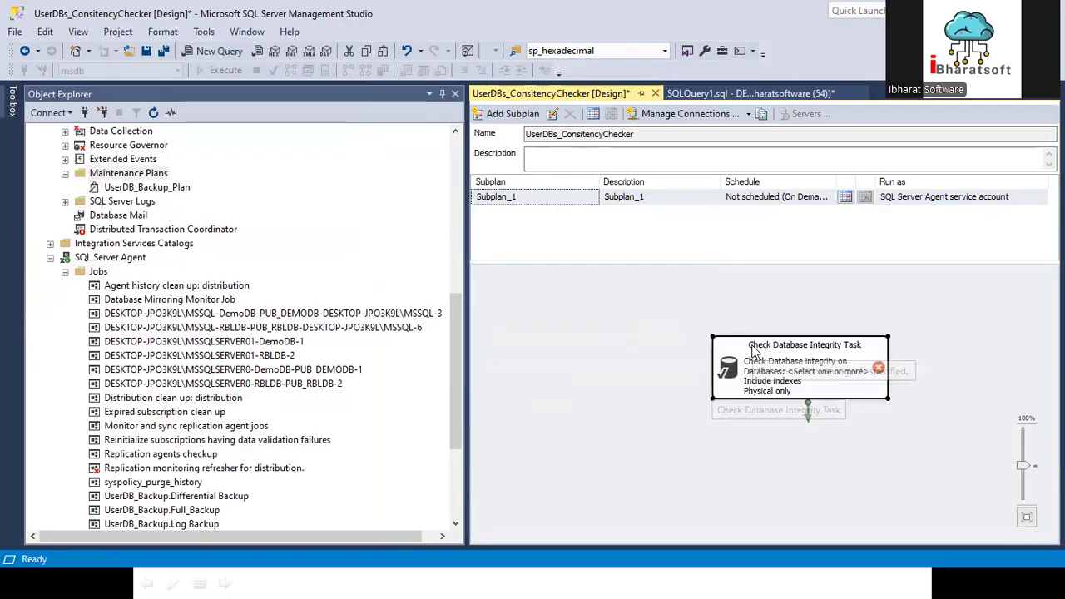
double_click(792, 351)
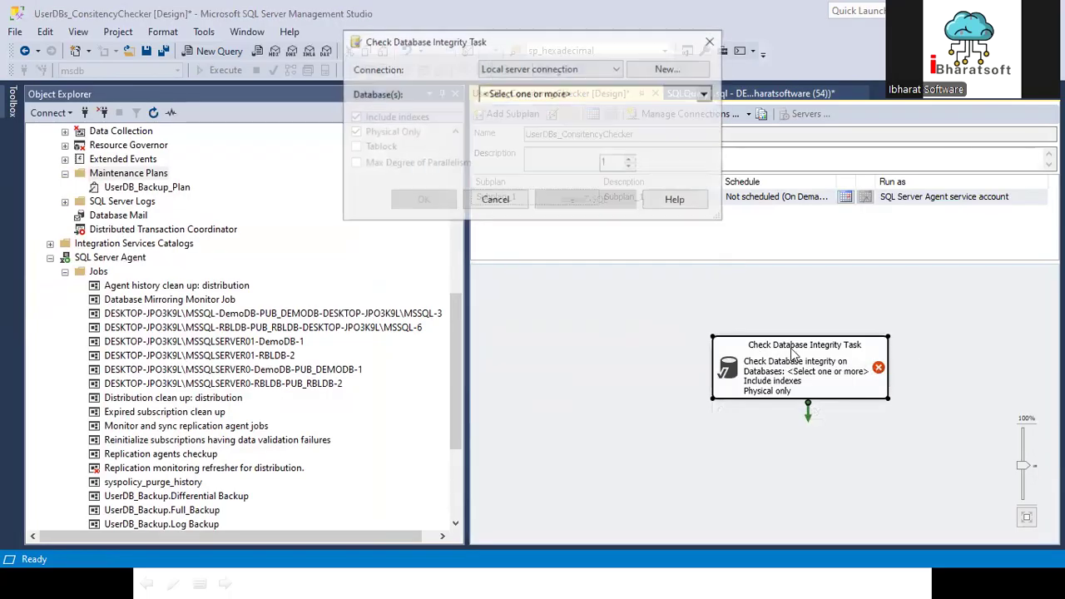
left_click(499, 201)
Step: Copy the description text from the Check Database Integrity Task's properties
right_click(764, 358)
left_click(784, 349)
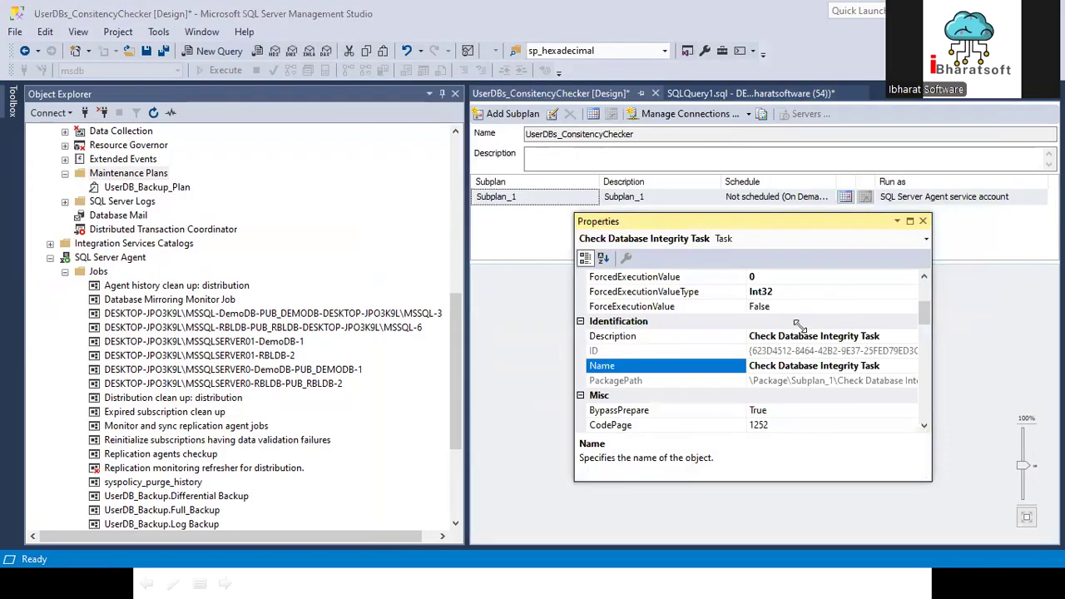
left_click(897, 334)
key("ctrl+c")
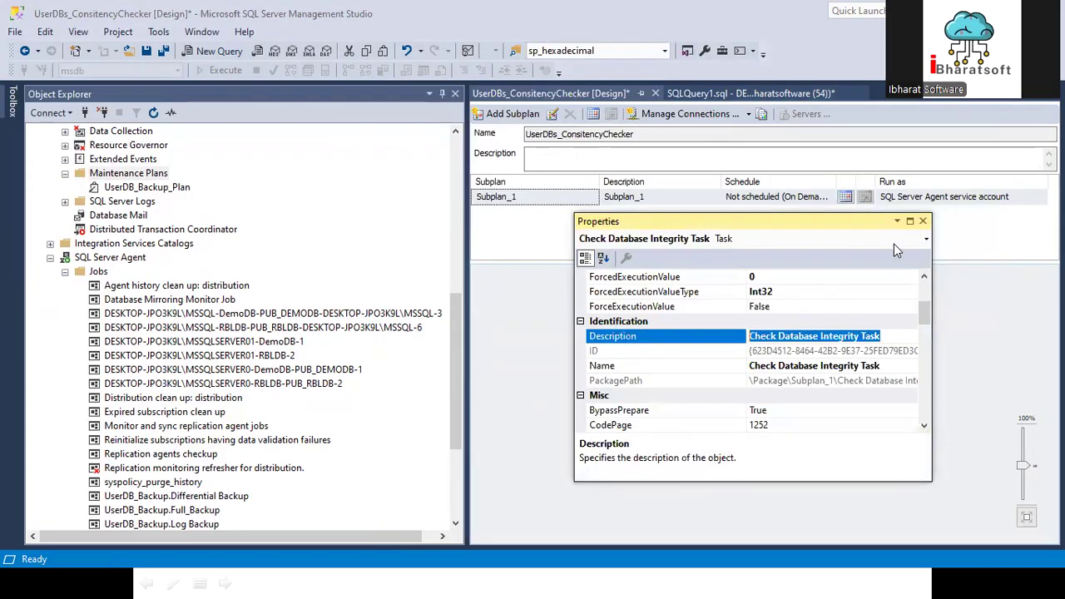
left_click(922, 221)
Step: Rename Subplan_1 as "UserDB Check Database Integrity", building the name from the copied task text
double_click(510, 198)
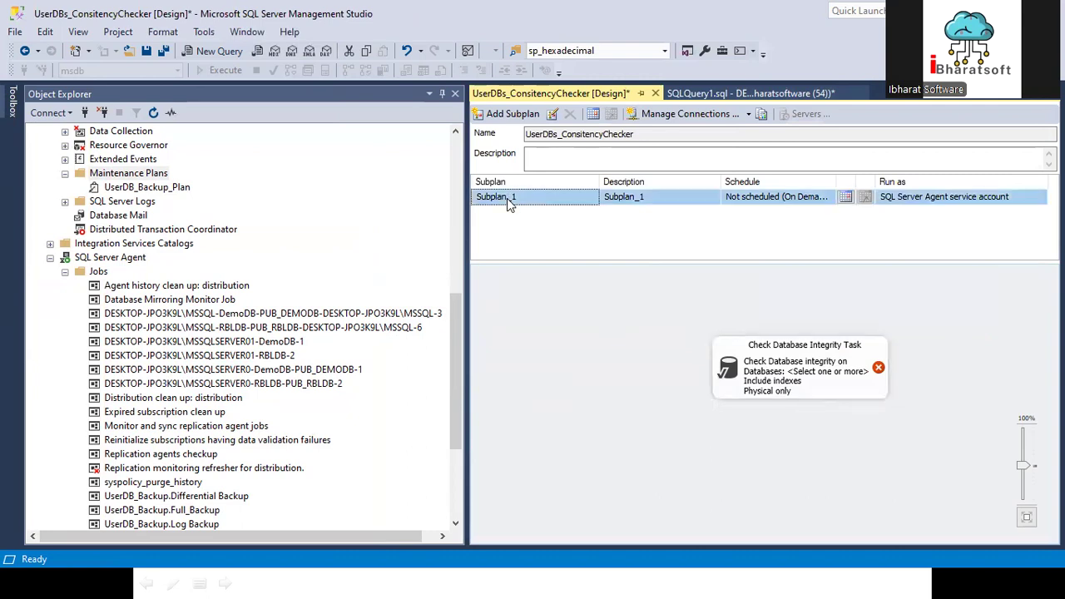
left_click_drag(551, 226, 333, 229)
key("ctrl+v")
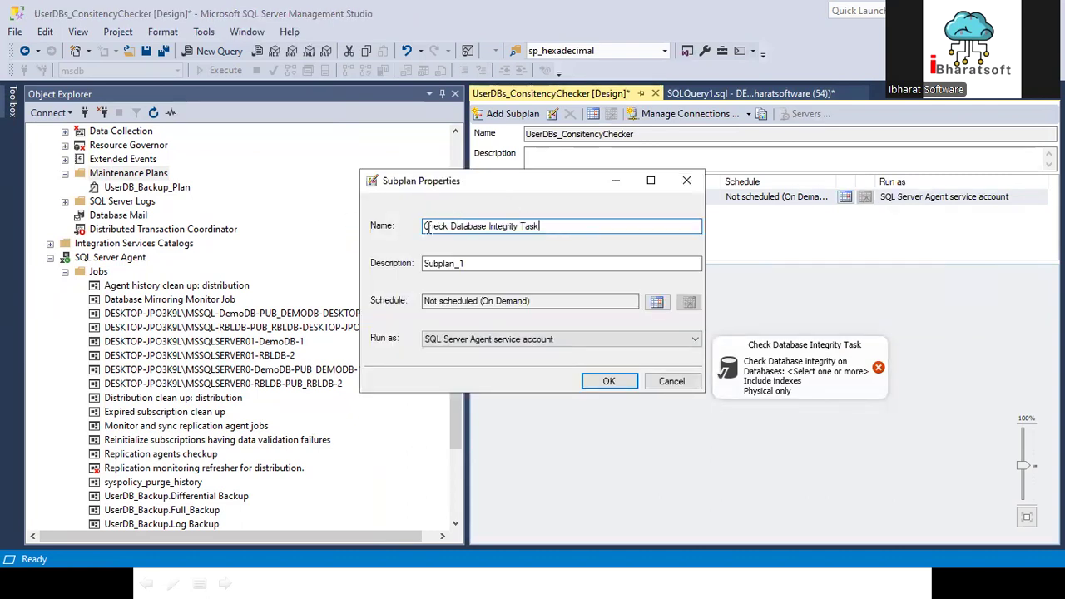
left_click(425, 225)
type("User DB")
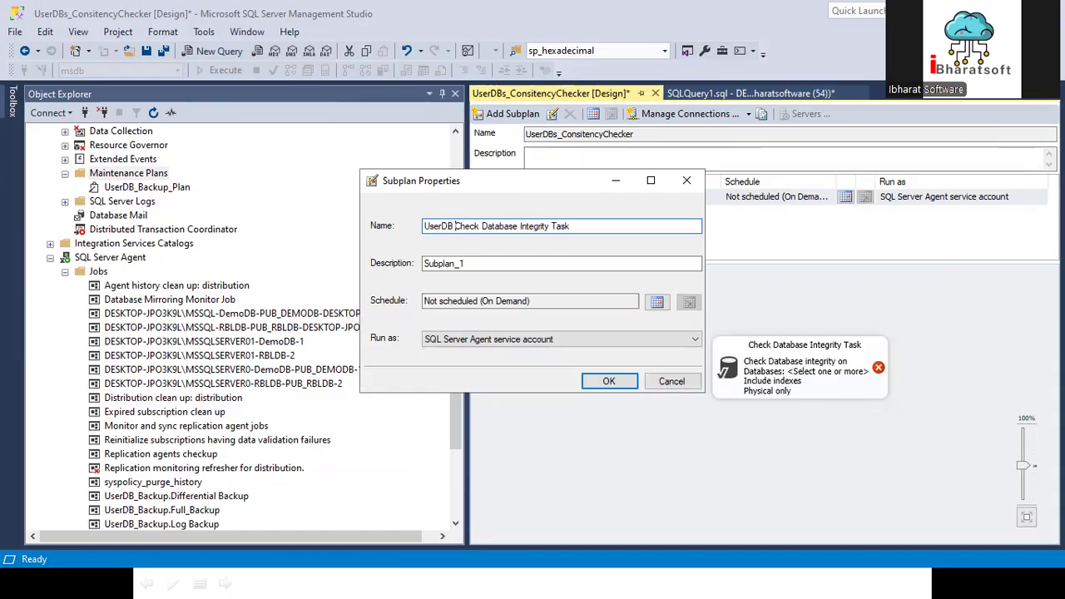
left_click_drag(541, 230, 705, 214)
key("BackSpace")
Step: Copy the subplan's name into its description, making it "UserDB Check Database Integrity"
key("ctrl+a")
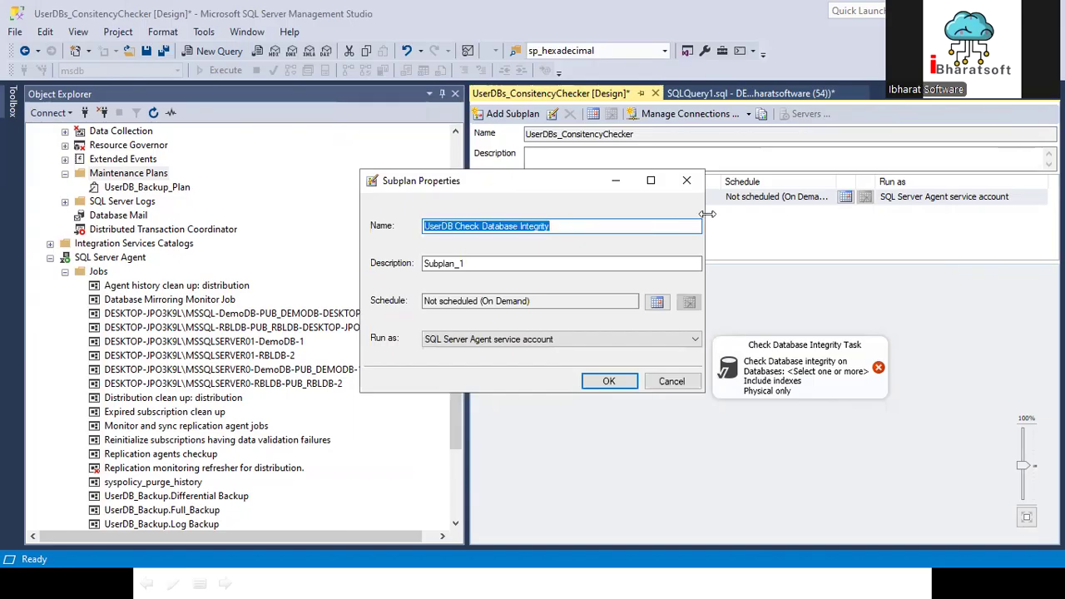
double_click(513, 266)
left_click(491, 299)
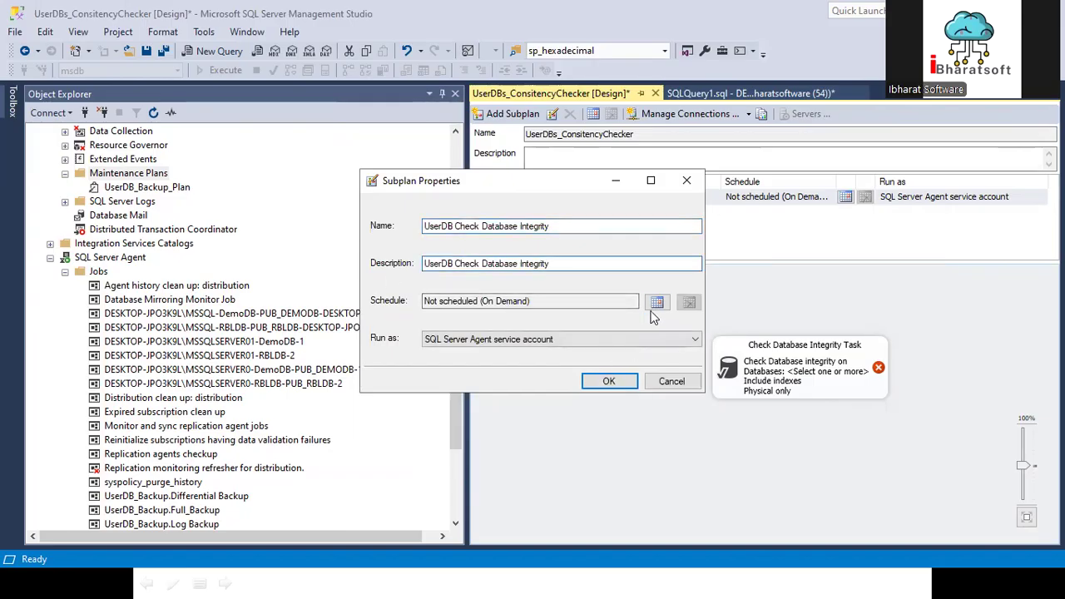
Step: Schedule the subplan to recur monthly on the last Sunday of every 1 month, and confirm the subplan properties
left_click(656, 302)
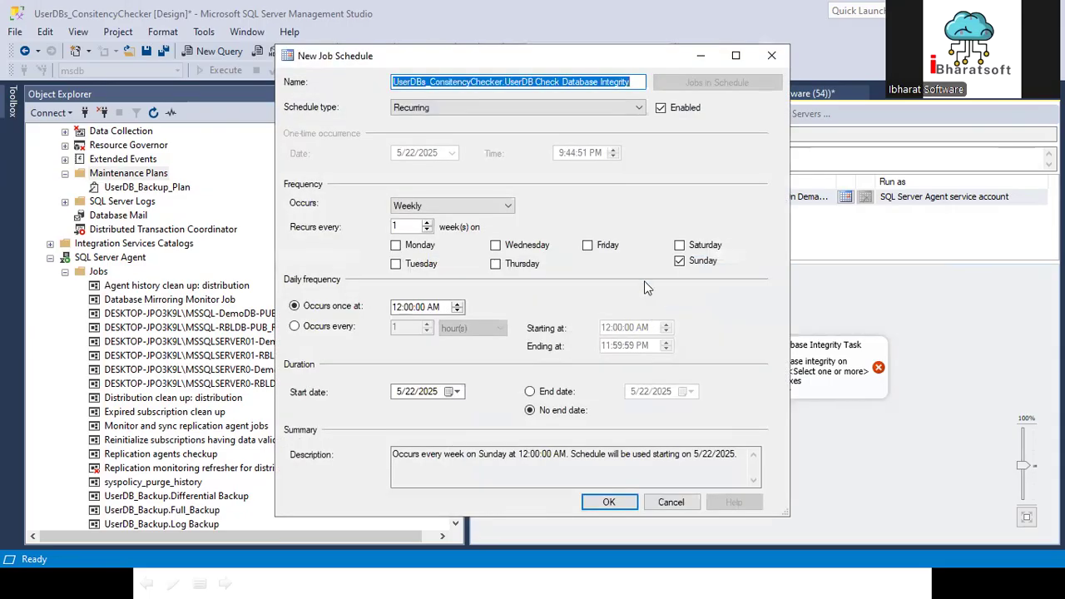
left_click(441, 211)
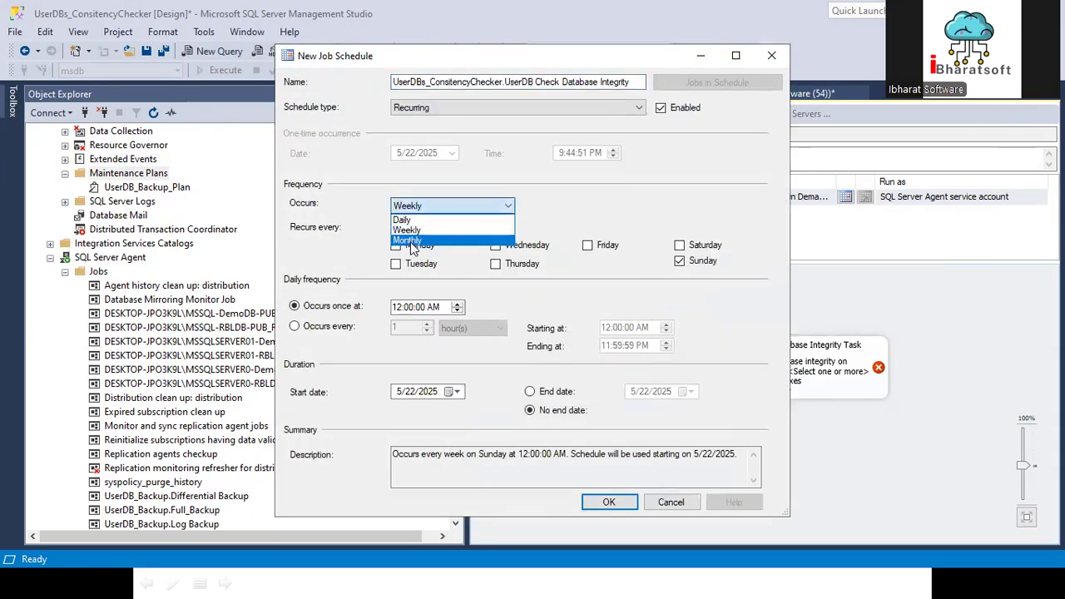
left_click(411, 240)
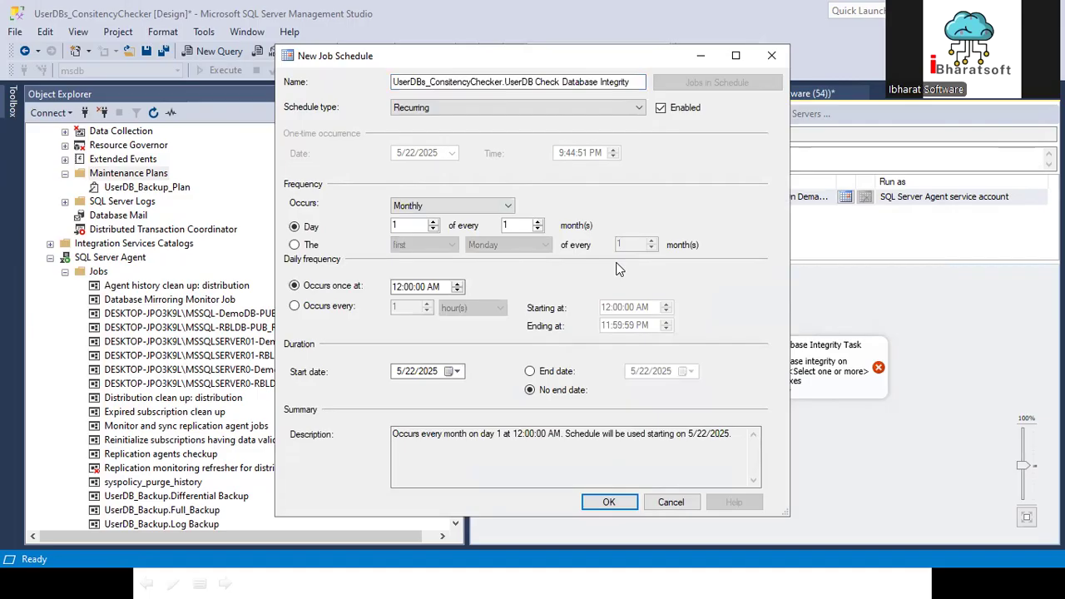
left_click(314, 249)
left_click(422, 242)
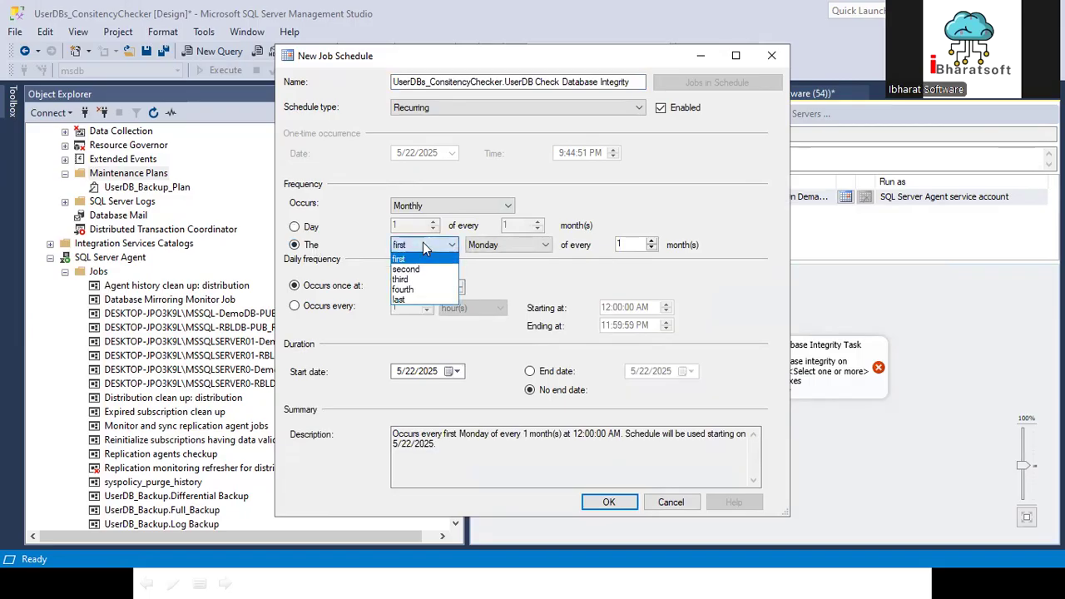
left_click(400, 299)
left_click(510, 245)
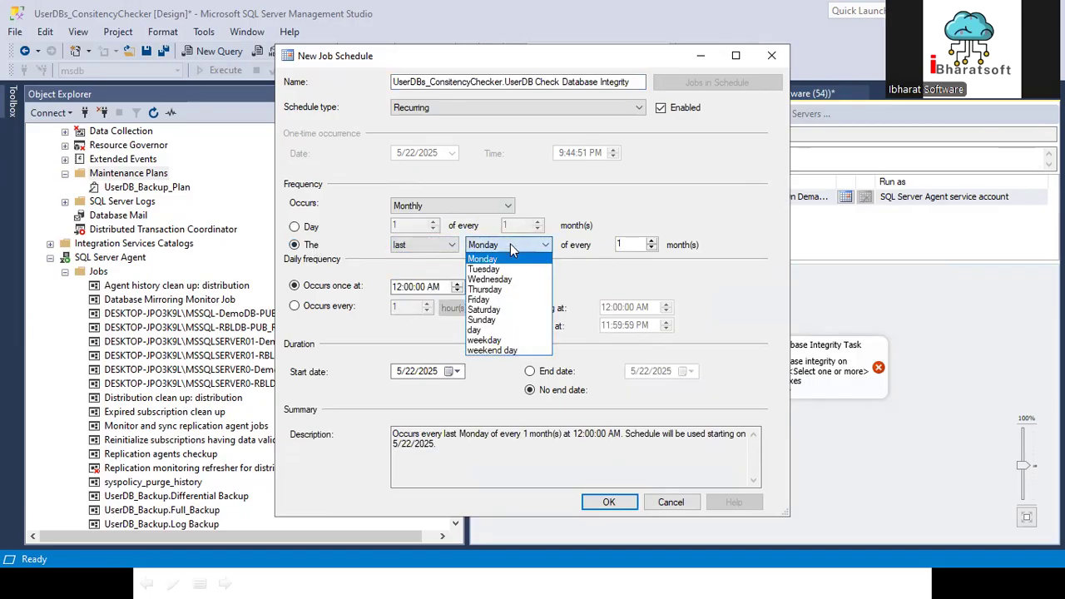
left_click(487, 319)
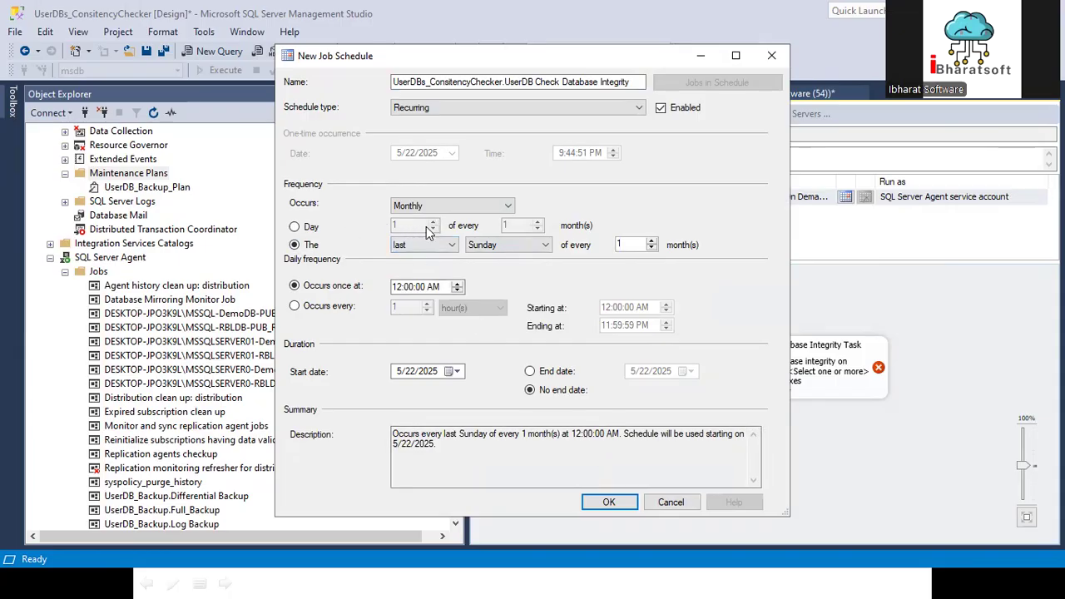
left_click(610, 501)
left_click(608, 380)
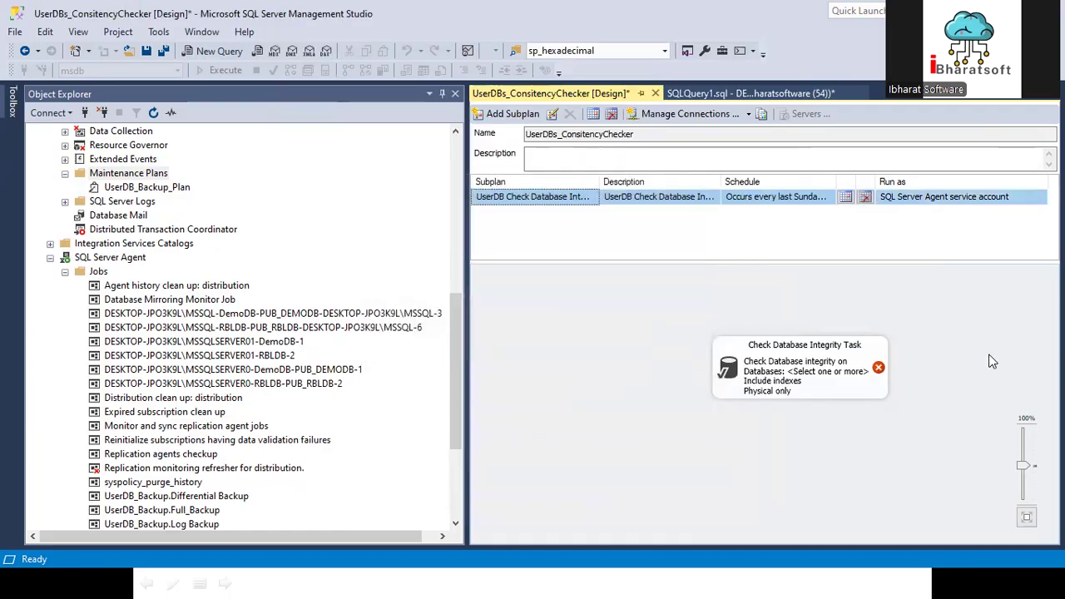
Step: Reposition the Check Database Integrity Task and set it to cover all user databases, ignoring databases whose state is not online
left_click_drag(807, 361, 672, 327)
double_click(669, 327)
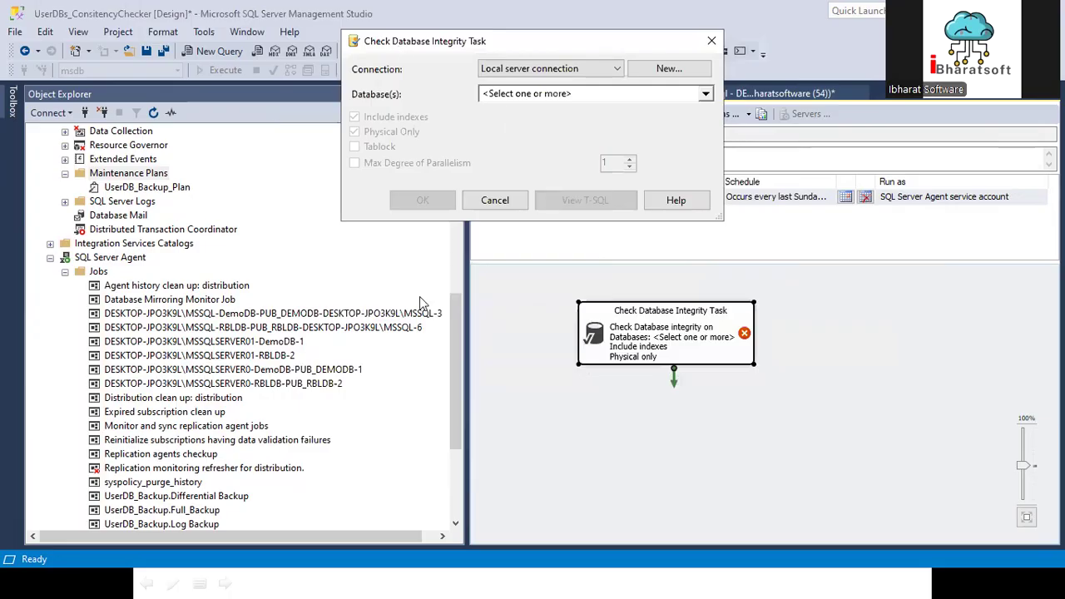
left_click(588, 348)
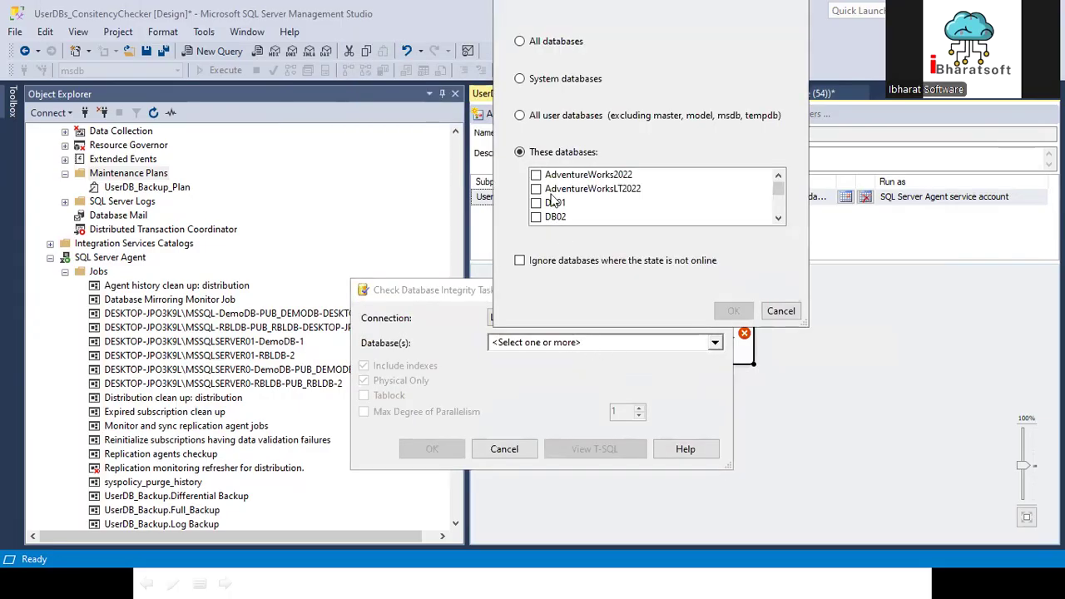
left_click(553, 118)
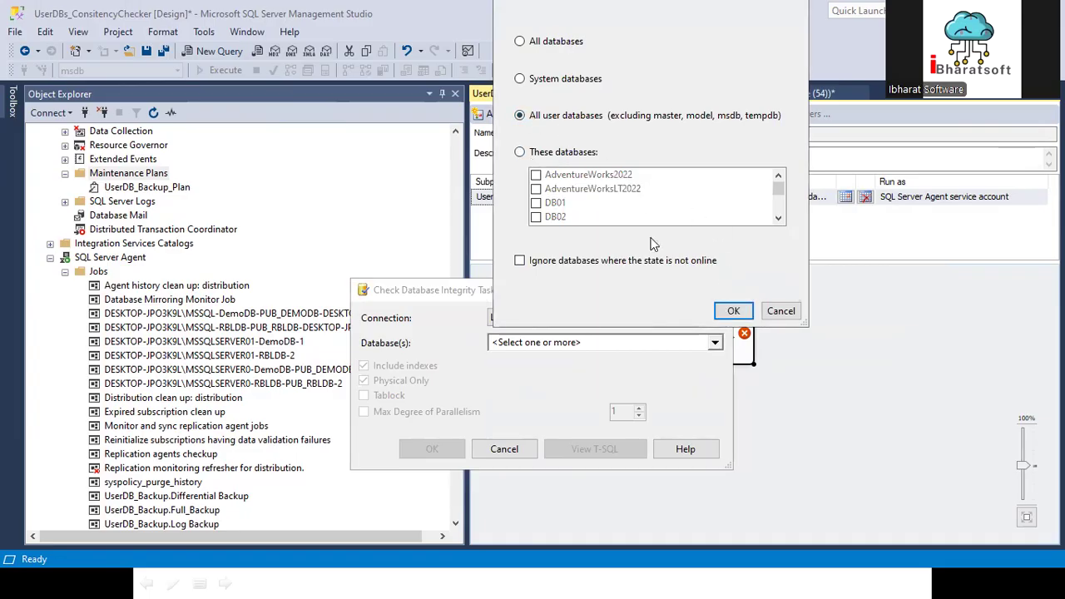
left_click(599, 262)
left_click(732, 310)
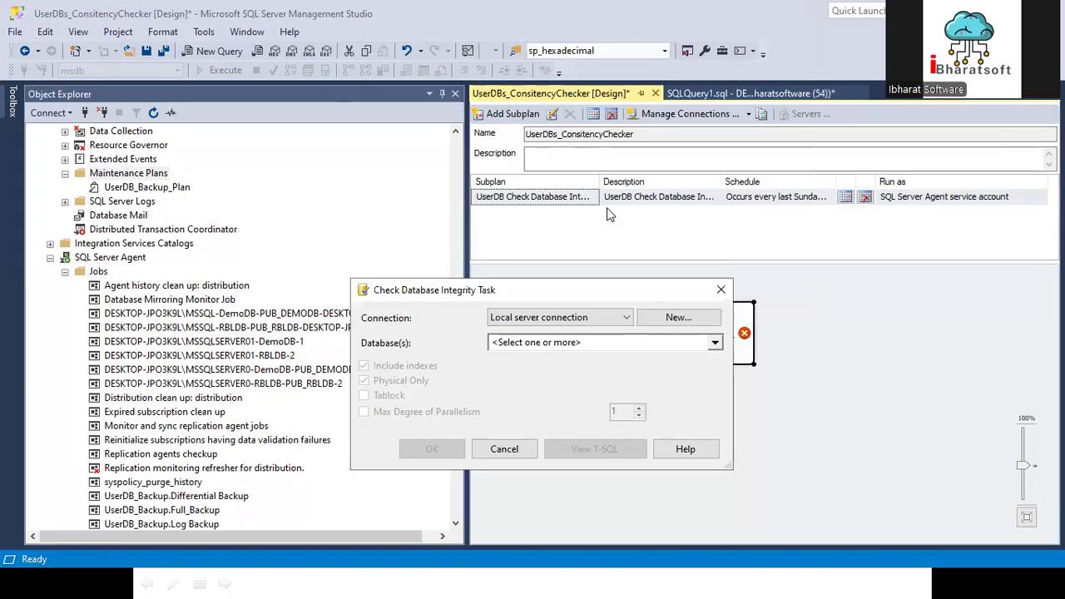
Step: Try the specific-databases option in the integrity task's database selection, and return to all user databases
left_click(572, 348)
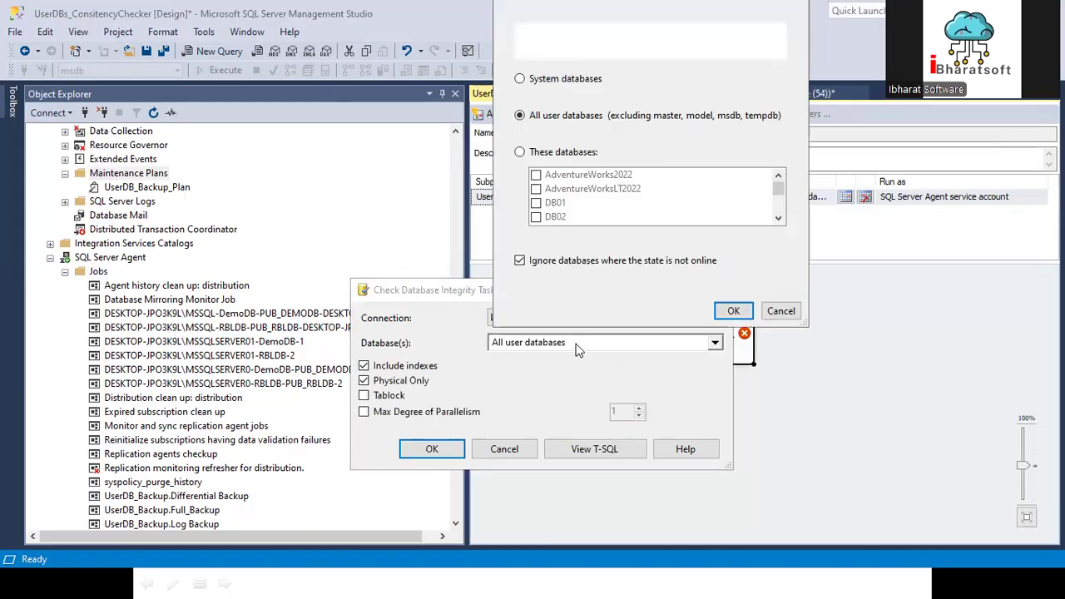
left_click(555, 153)
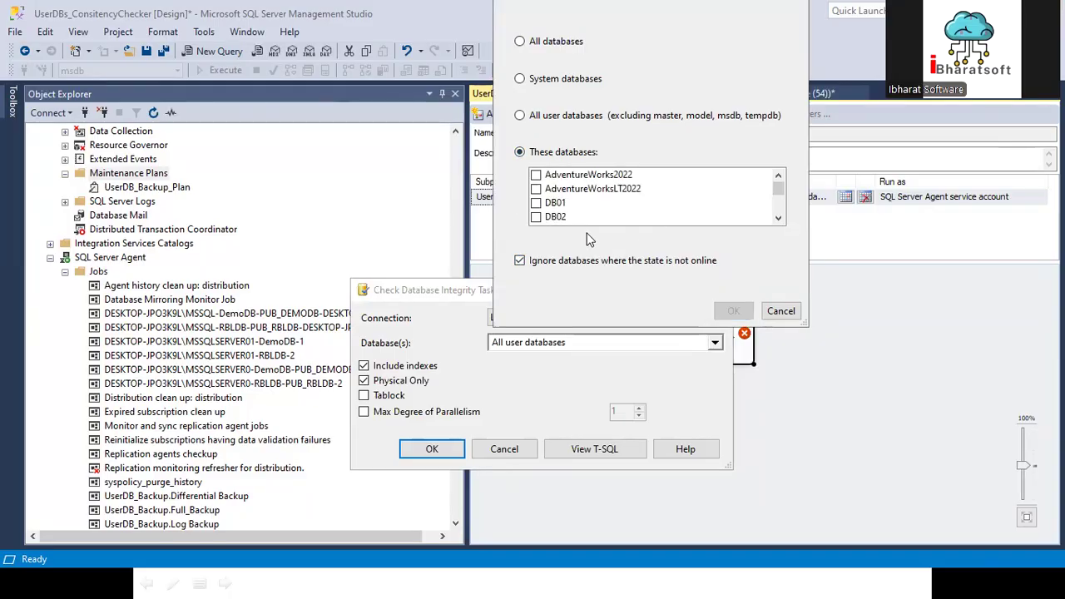
left_click(559, 117)
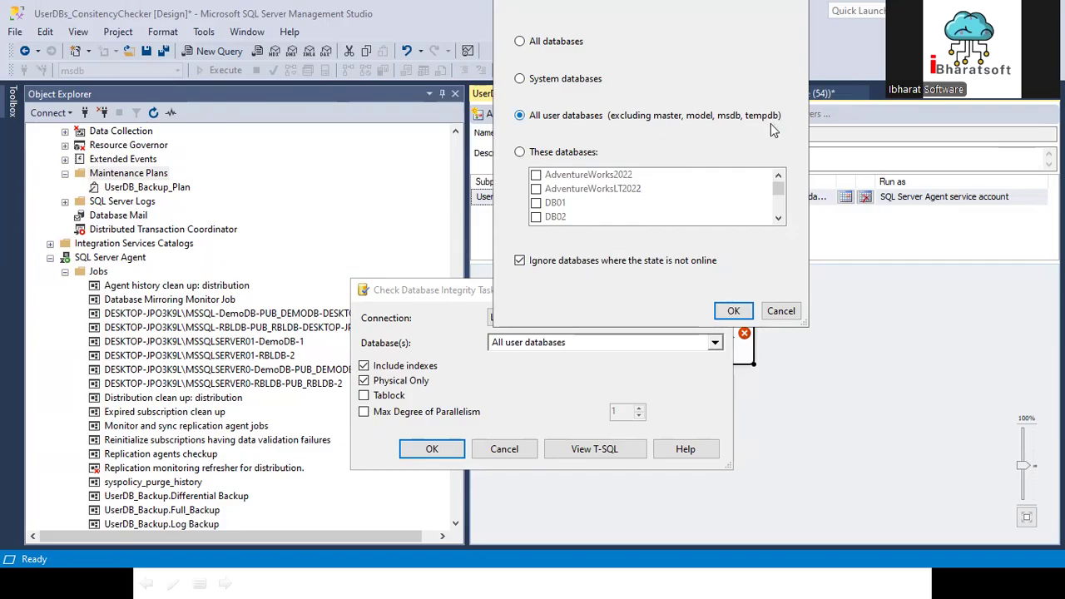
left_click(733, 314)
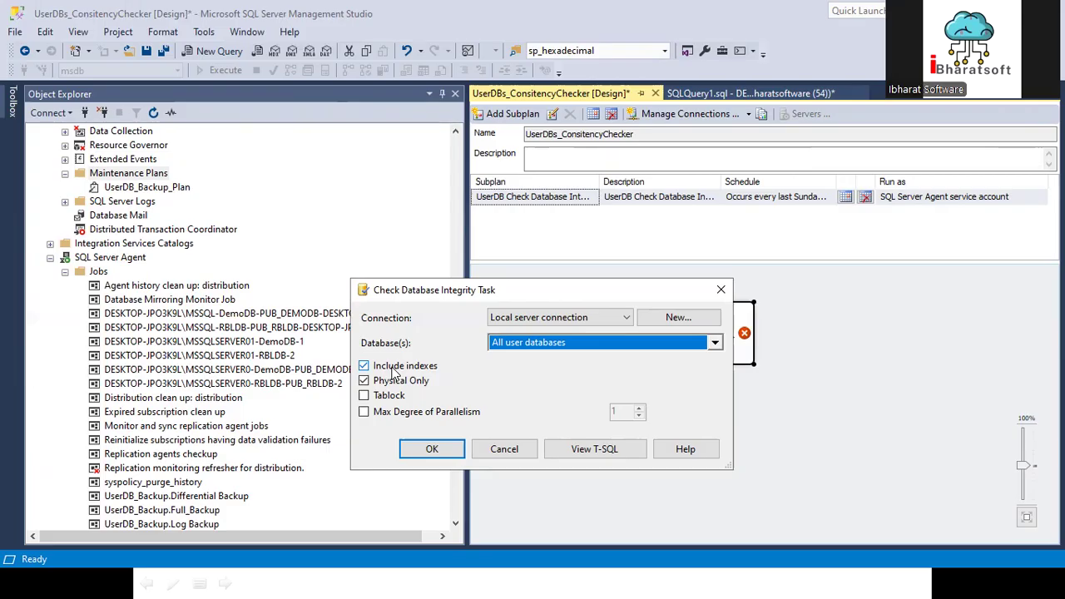
Step: Enable a Max Degree of Parallelism of 2 for the integrity task, with Include indexes and Physical Only enabled
left_click(394, 372)
left_click(365, 368)
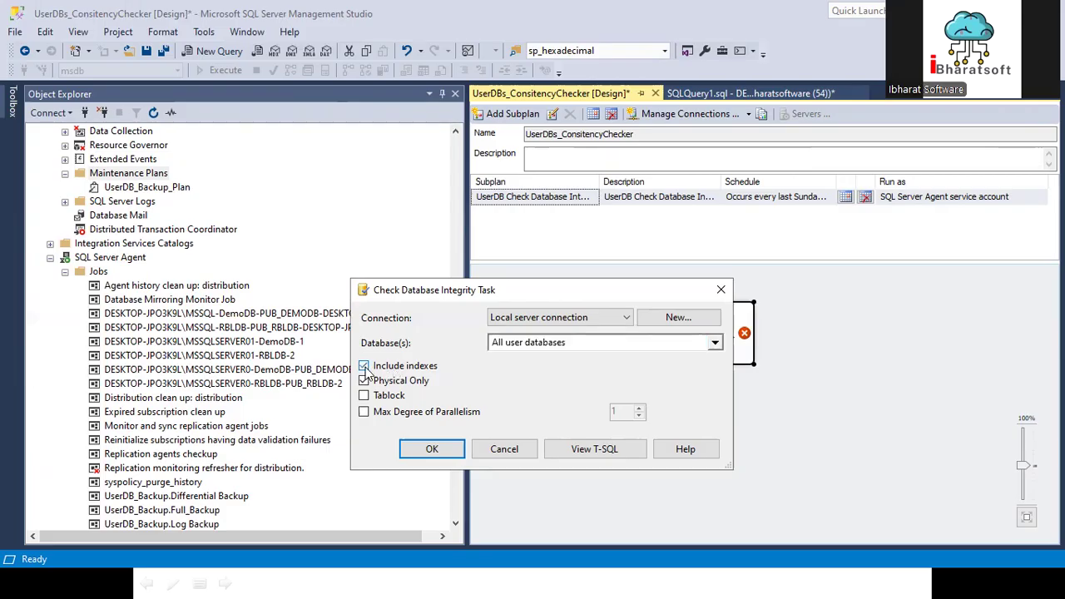
left_click(363, 380)
left_click(438, 416)
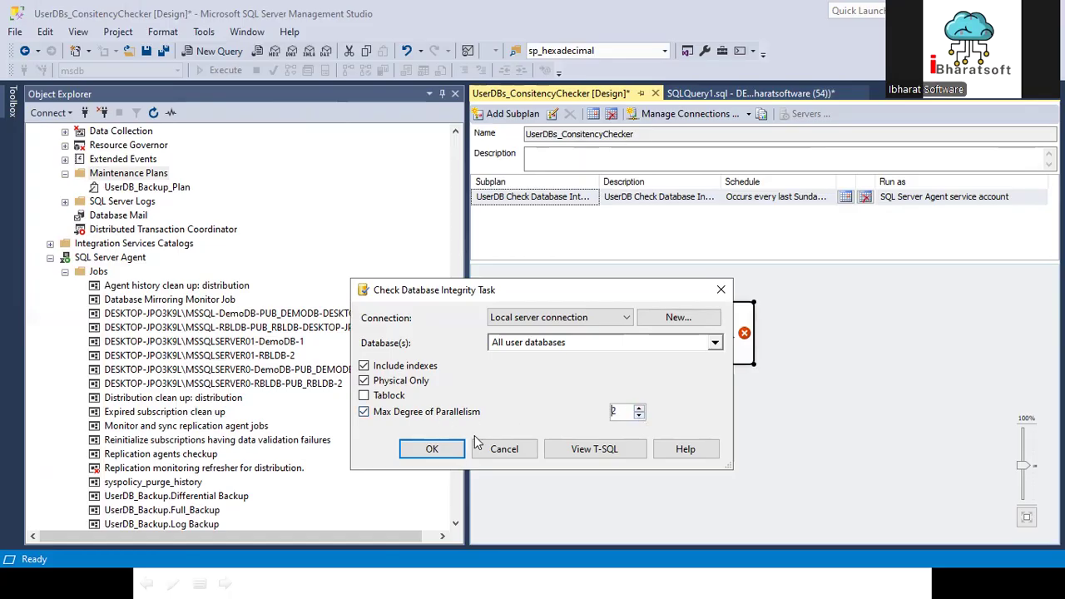
left_click(432, 450)
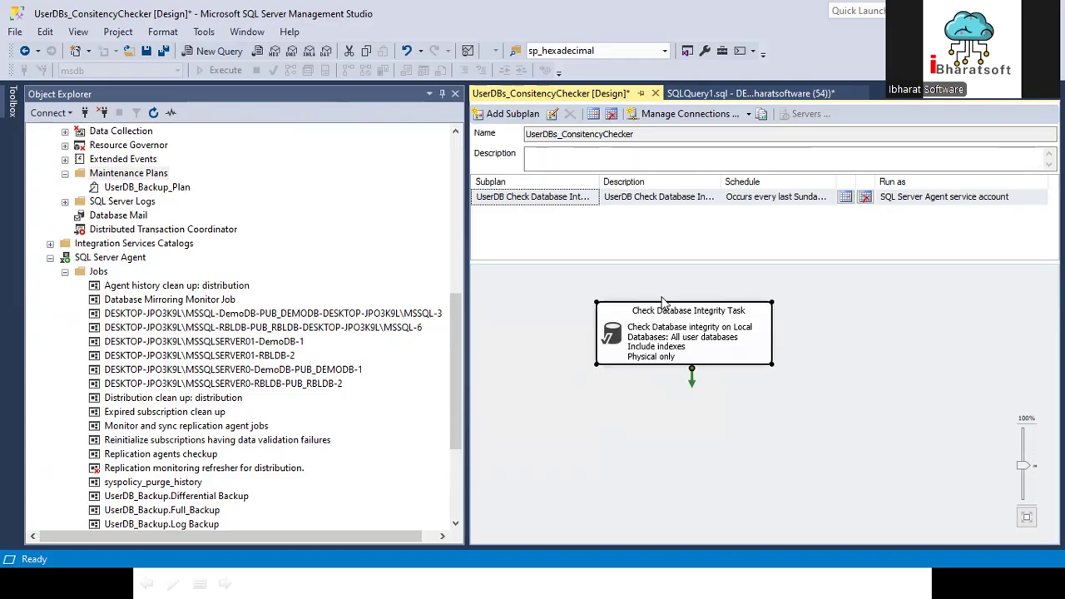
Step: Add a History Cleanup Task below the Check Database Integrity Task and connect the integrity task to it
scroll(176, 277, "up", 3)
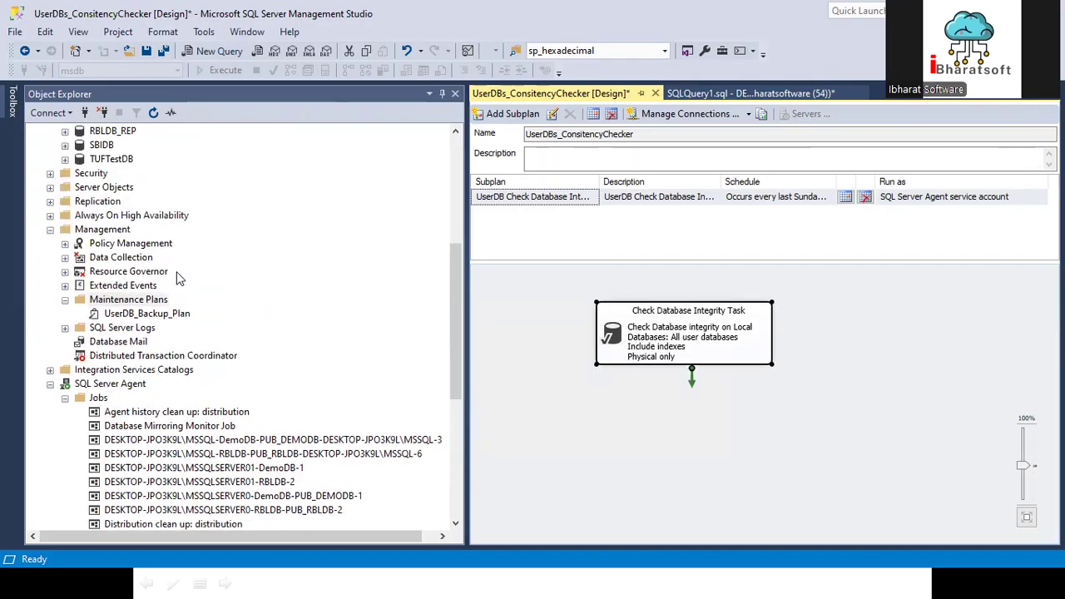
left_click(12, 102)
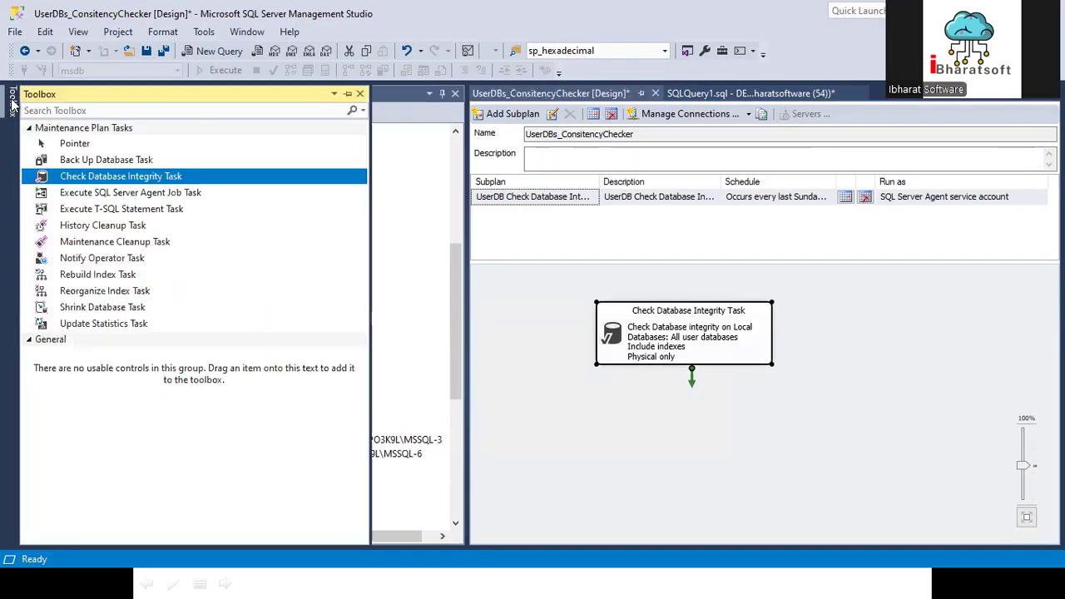
left_click(117, 225)
left_click_drag(231, 253, 668, 442)
left_click_drag(732, 462, 650, 453)
left_click(670, 329)
left_click_drag(685, 372, 697, 463)
Step: Set the History Cleanup Task to remove historical data older than 1 month
double_click(697, 462)
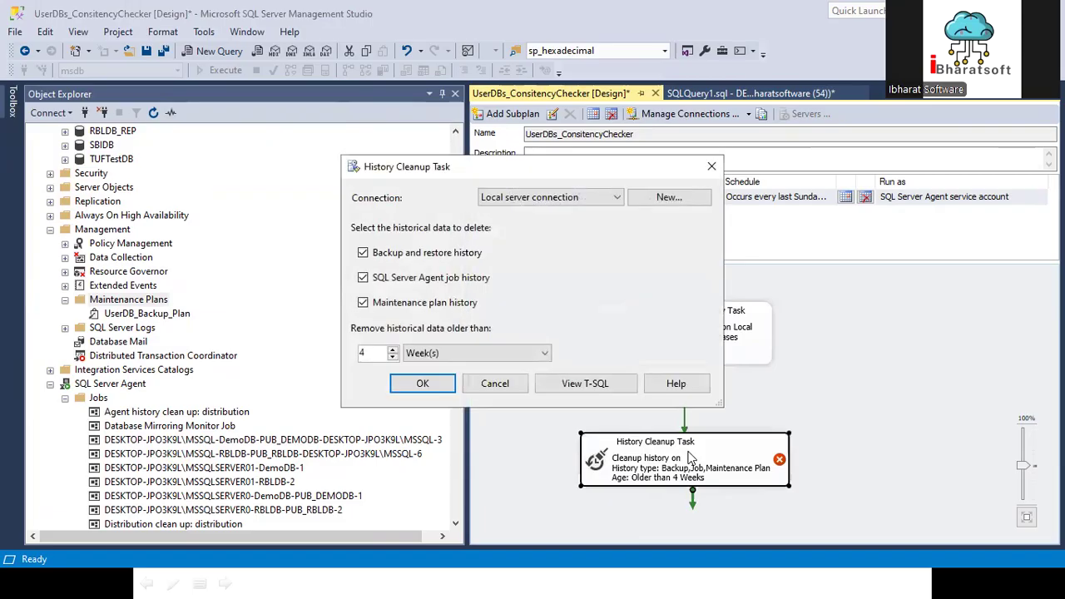
left_click(437, 358)
left_click(429, 404)
left_click_drag(380, 351, 293, 360)
type("1")
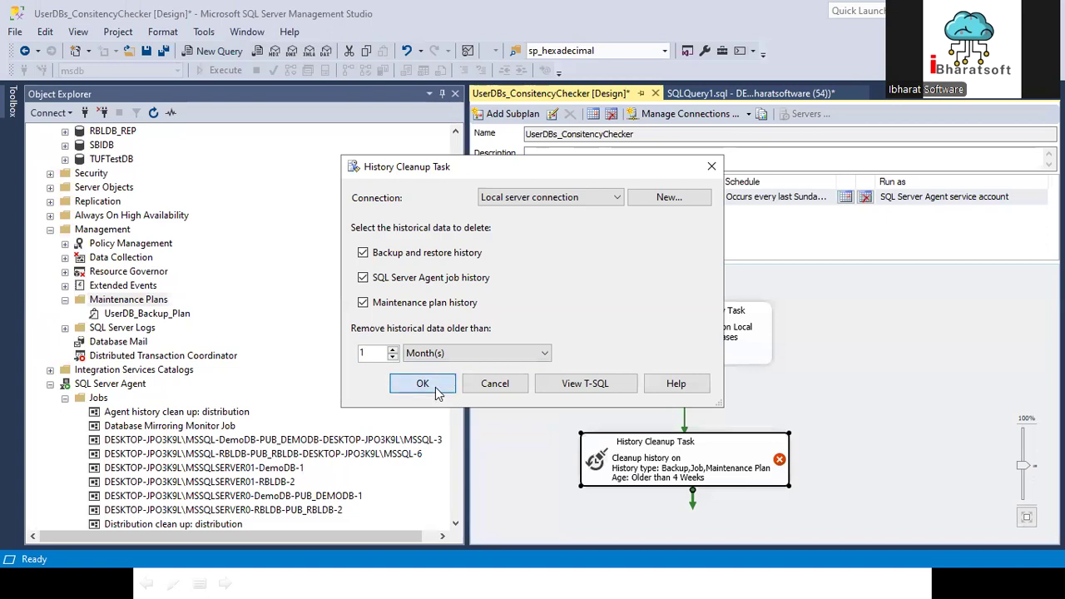
left_click(435, 387)
Step: Adjust the History Cleanup Task's position on the design surface, and close the UserDBs_ConsitencyChecker plan with its changes saved
left_click_drag(703, 452, 711, 442)
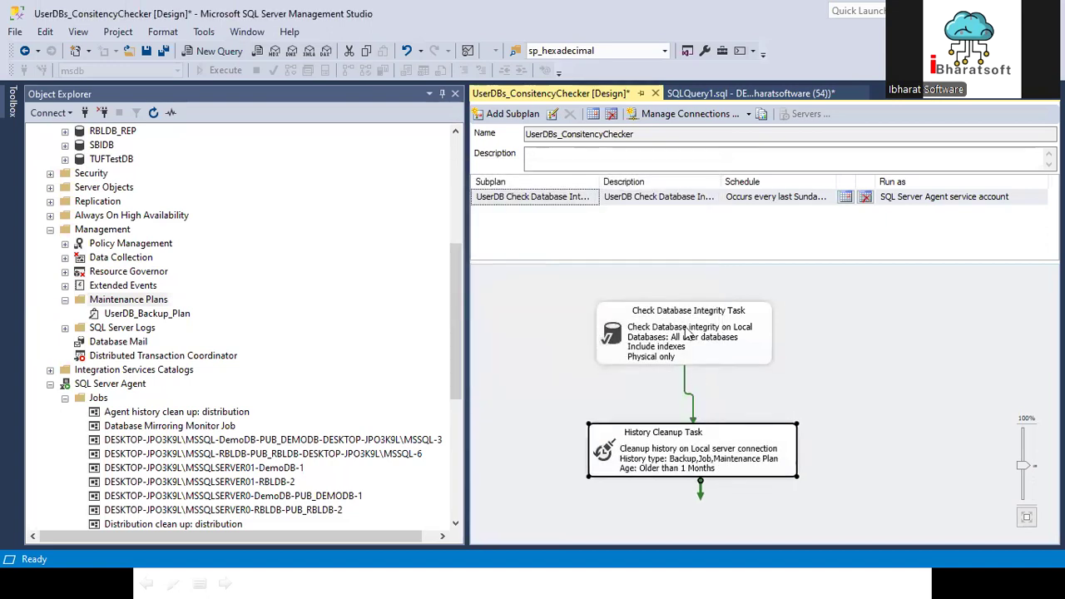
left_click(654, 93)
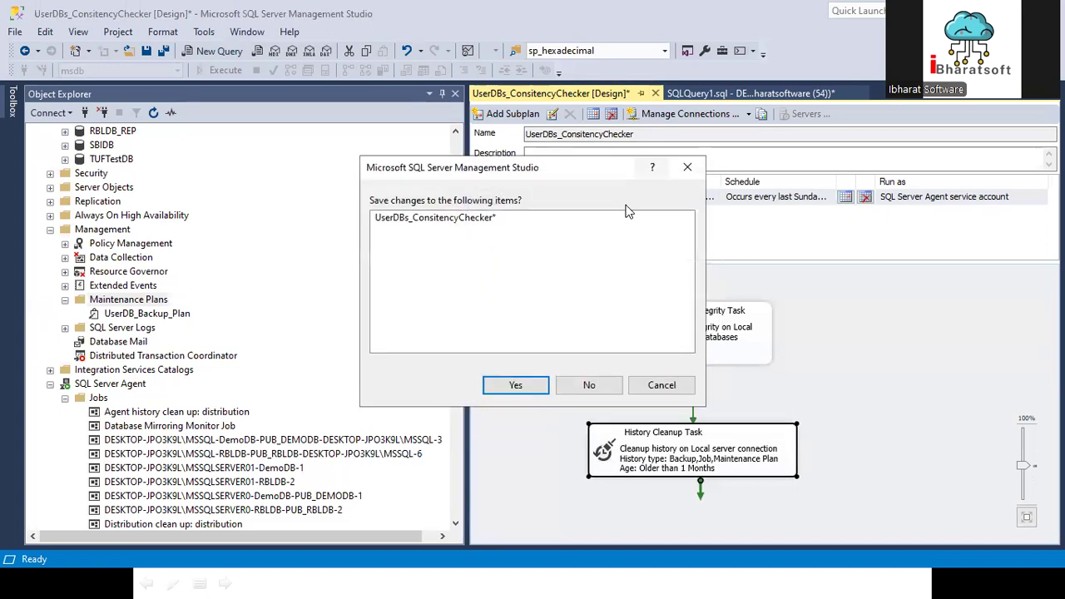
left_click(512, 384)
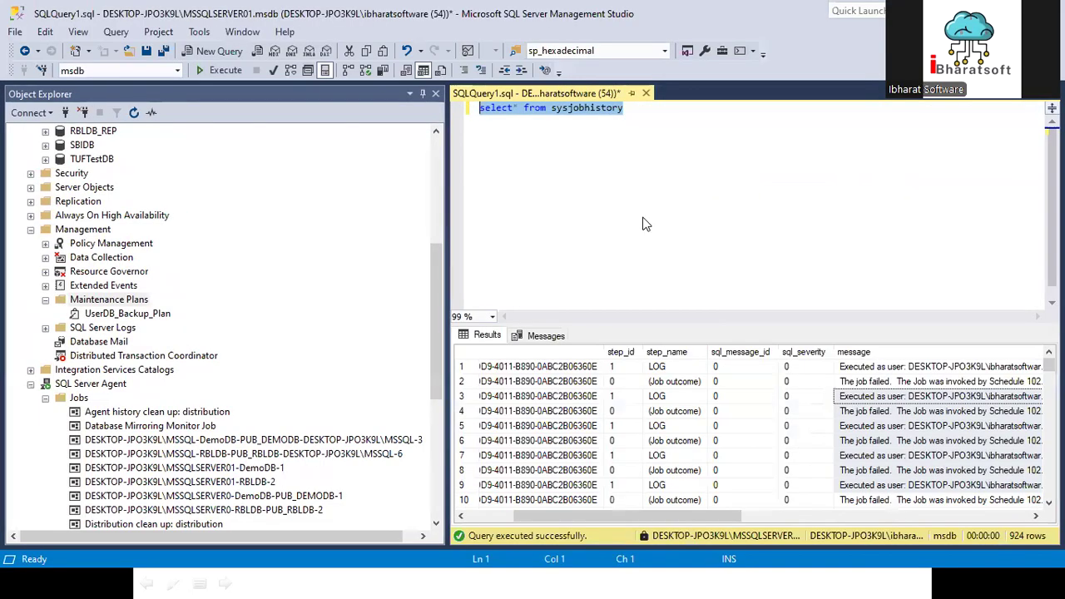
right_click(98, 302)
left_click(155, 310)
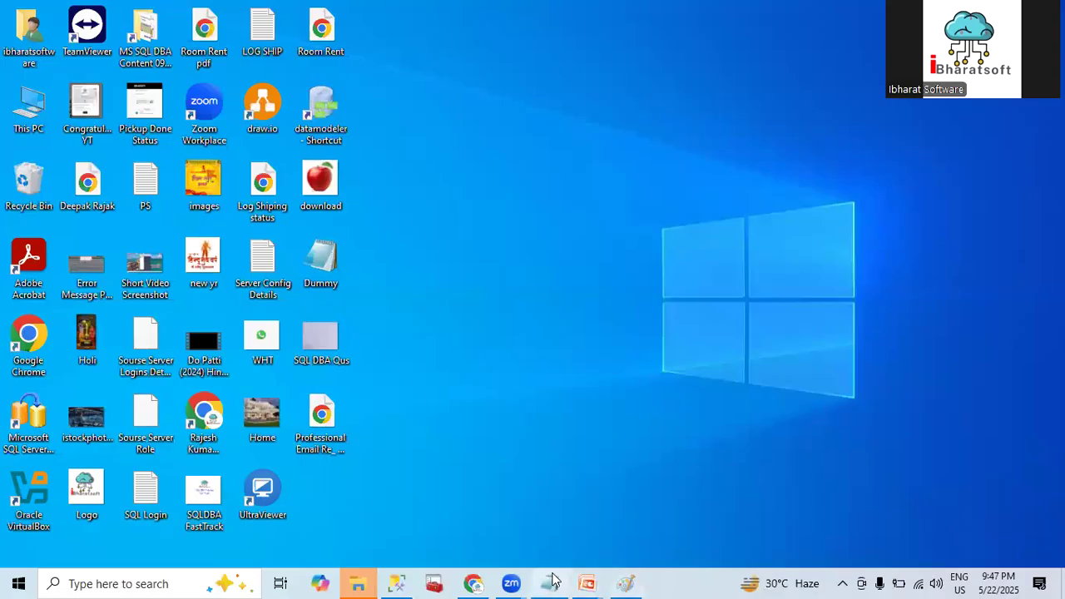
mouse_move(586, 583)
left_click(672, 537)
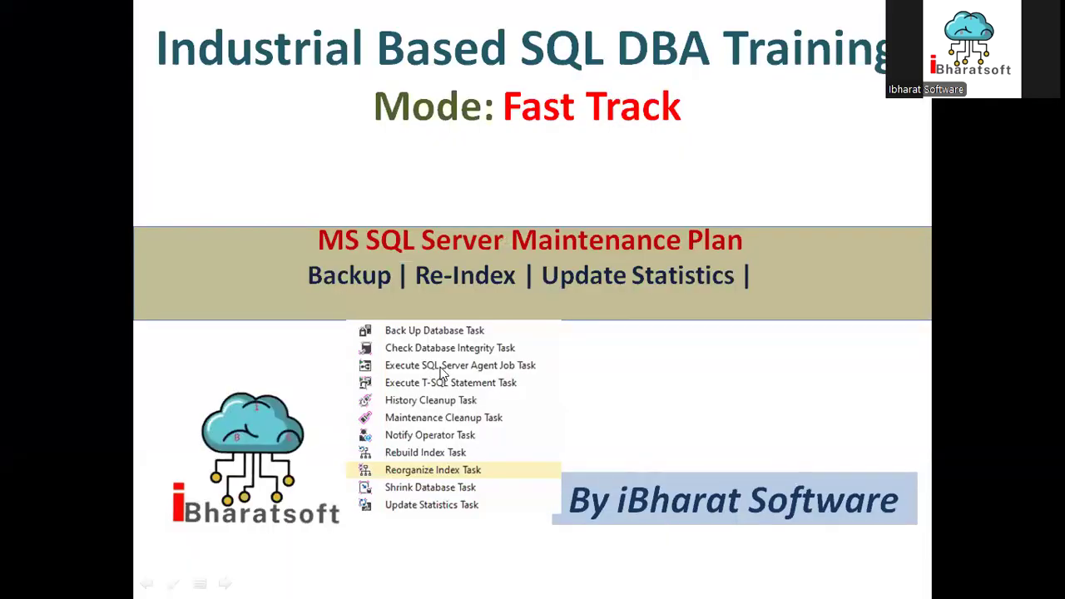
key("super+d")
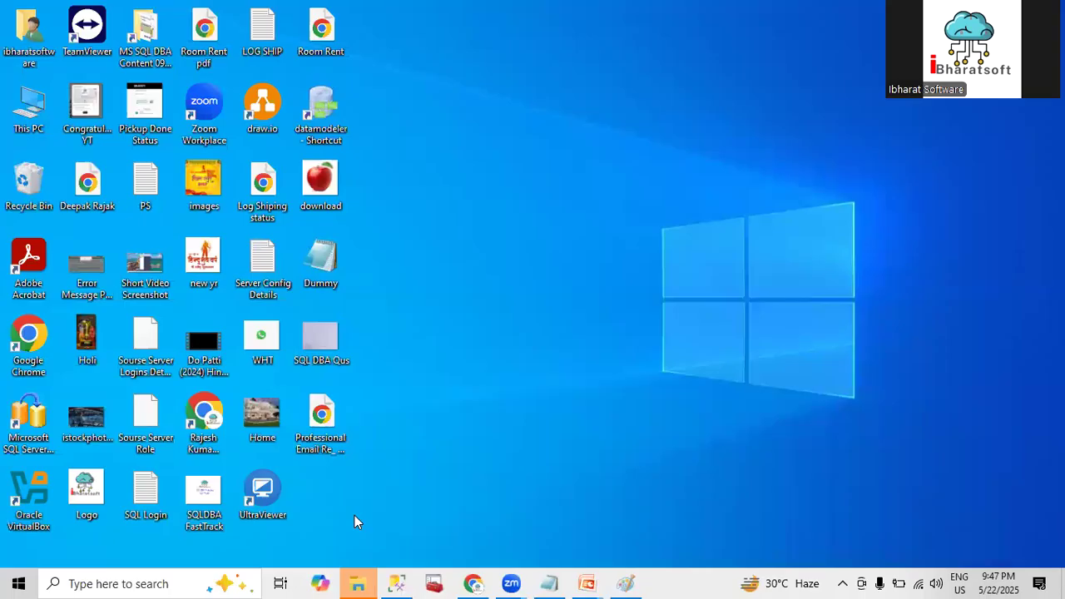
left_click(407, 580)
left_click(621, 302)
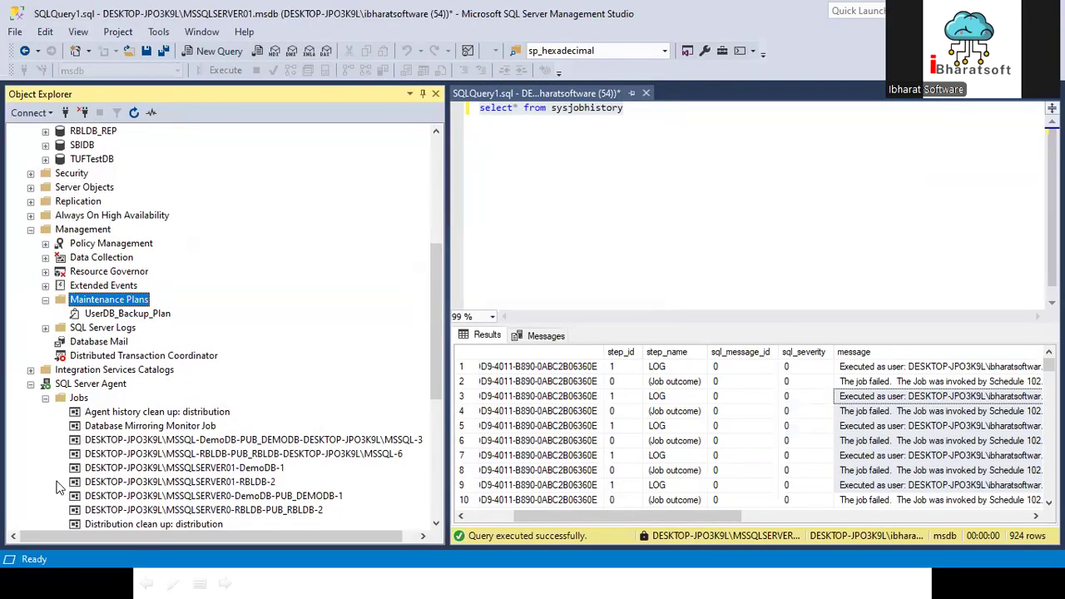
Step: Refresh the SQL Server Agent Jobs list and look through its jobs
right_click(74, 399)
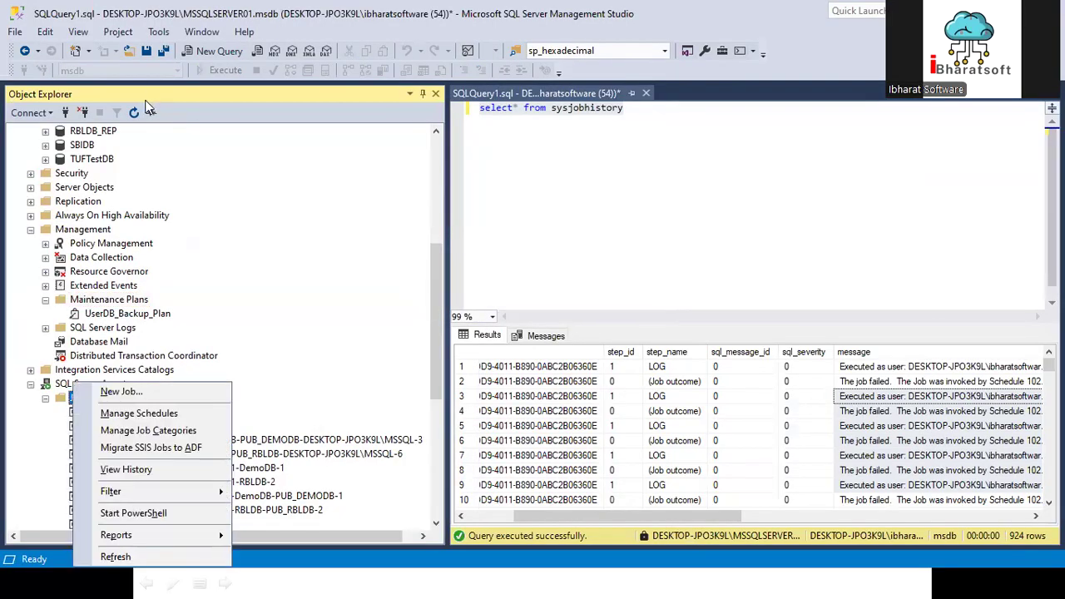
left_click(136, 108)
scroll(74, 361, "down", 2)
scroll(144, 373, "up", 3)
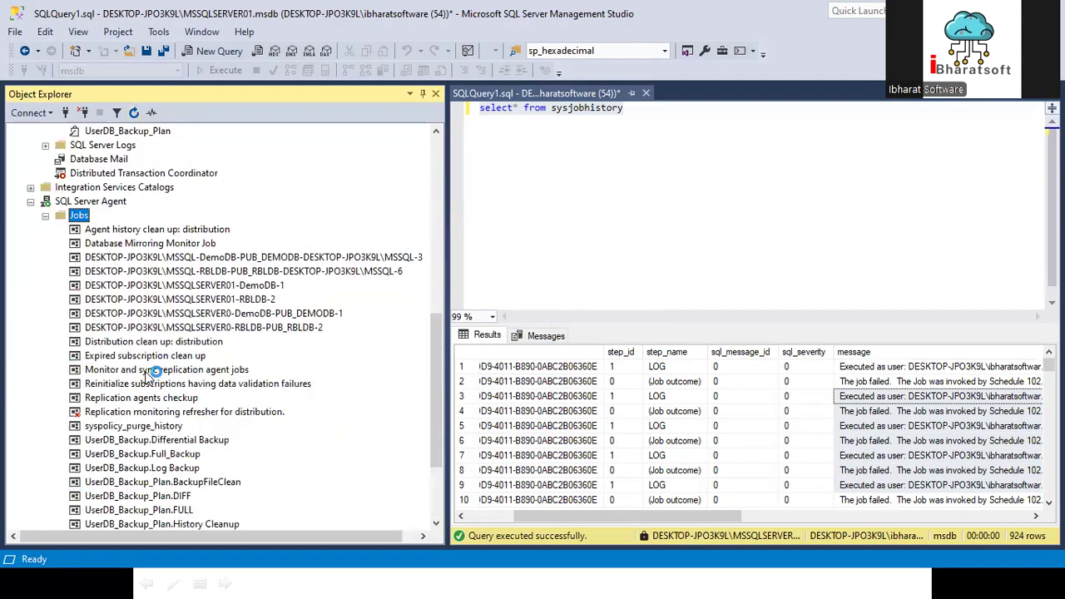
scroll(151, 375, "up", 1)
right_click(84, 257)
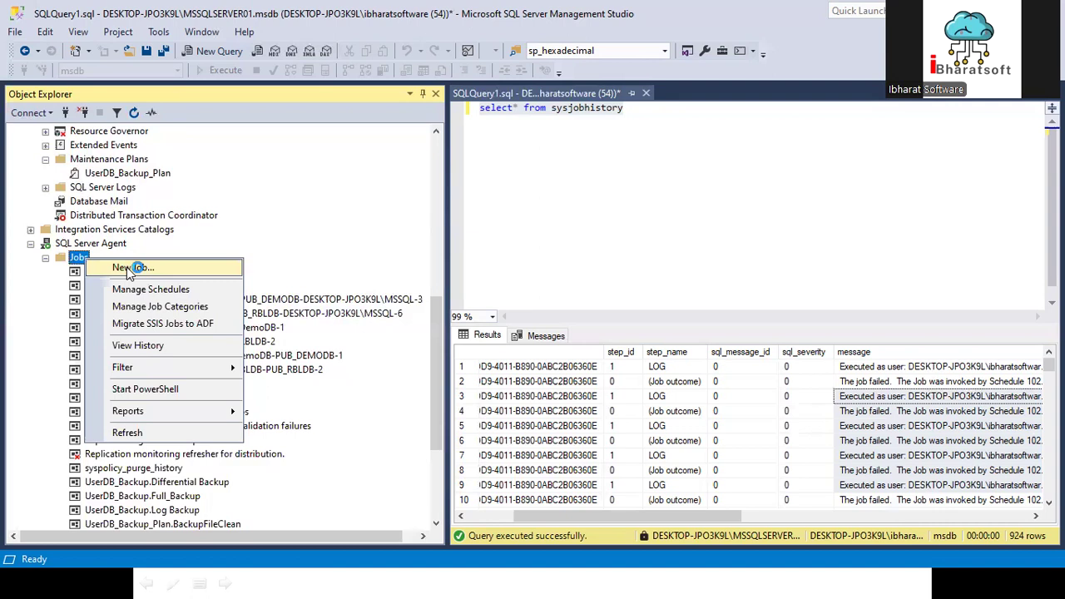
left_click(127, 267)
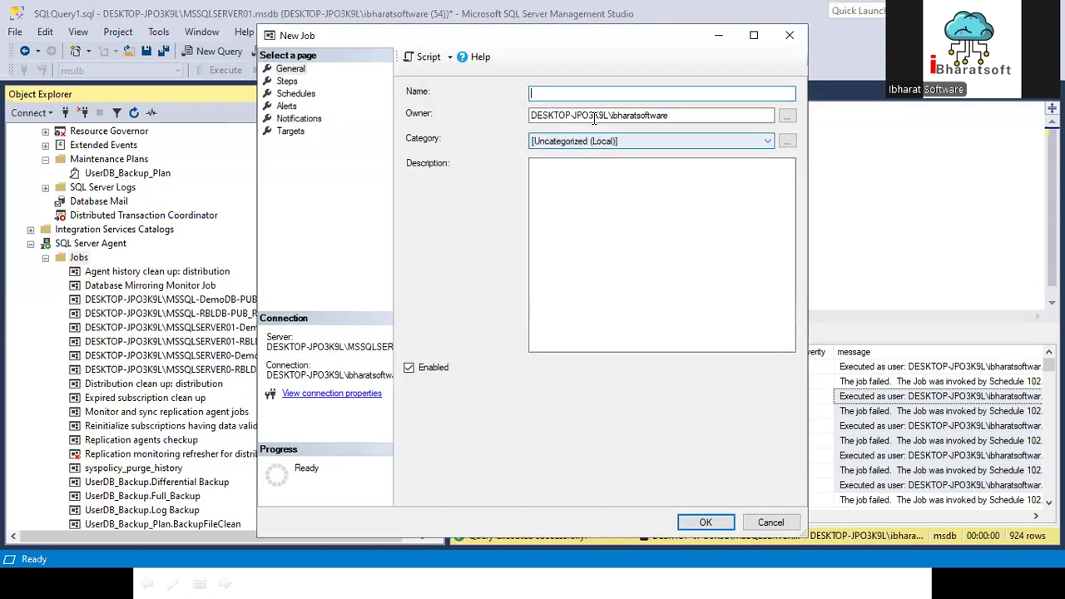
type("Delete")
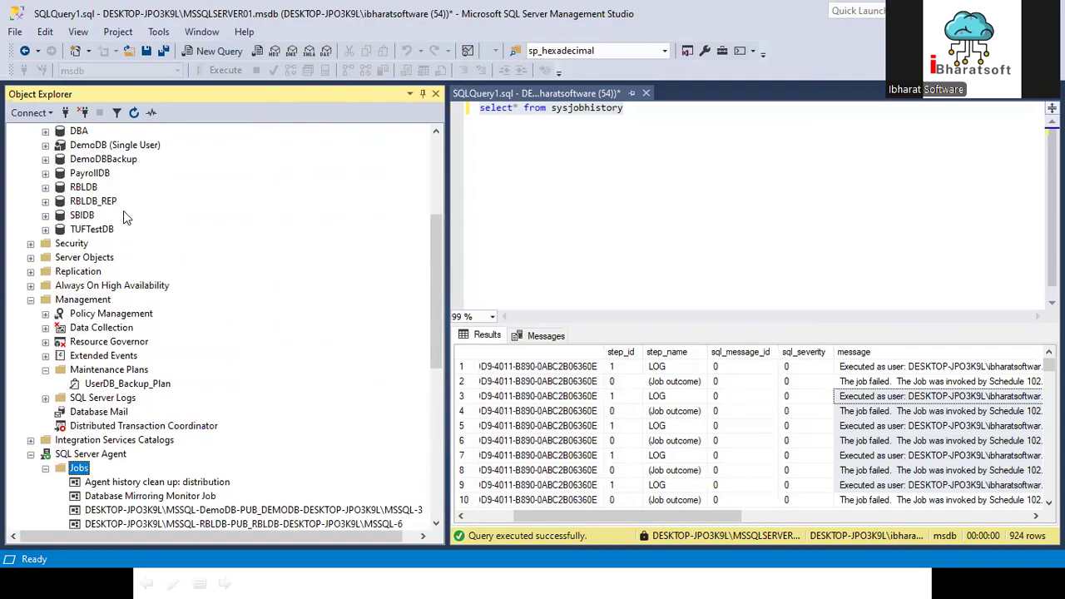
Step: Expand the PayrollDB database down to its list of tables
scroll(123, 214, "up", 2)
left_click(45, 257)
left_click(60, 285)
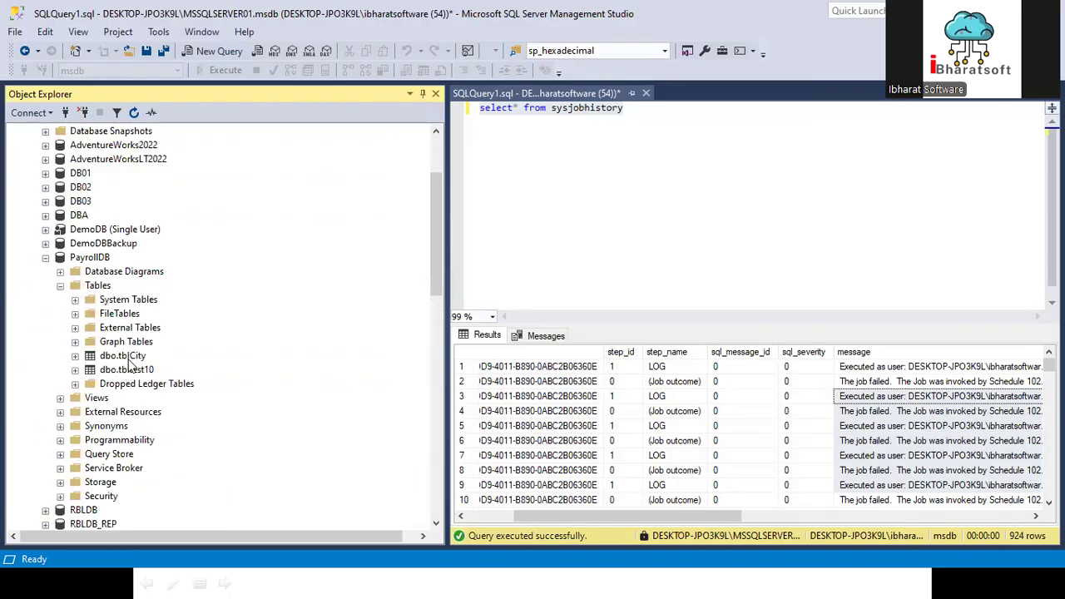
Step: Select the top 1000 rows of dbo.tblCity and copy the table's full name [PayrollDB].[dbo].[tblCity] from the query
right_click(130, 363)
left_click(177, 258)
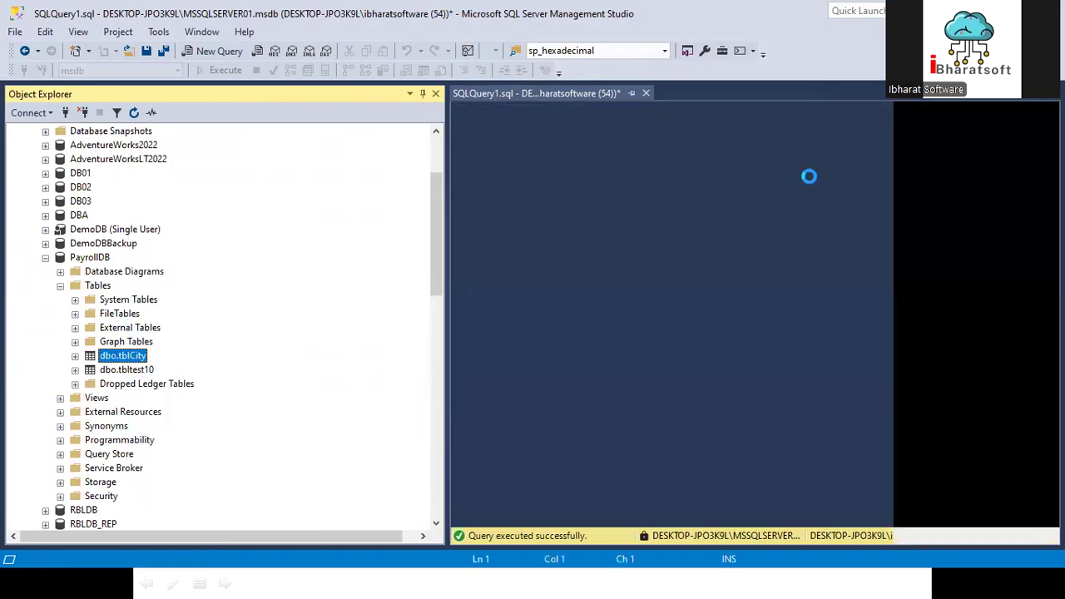
left_click(520, 135)
left_click(696, 137, "shift")
key("ctrl+c")
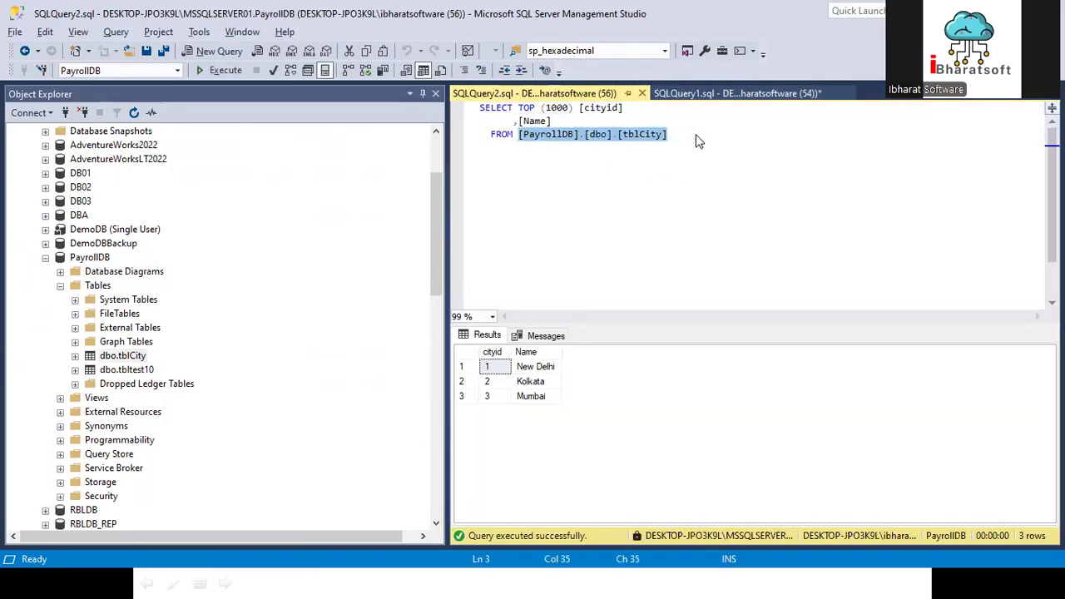
left_click(695, 134)
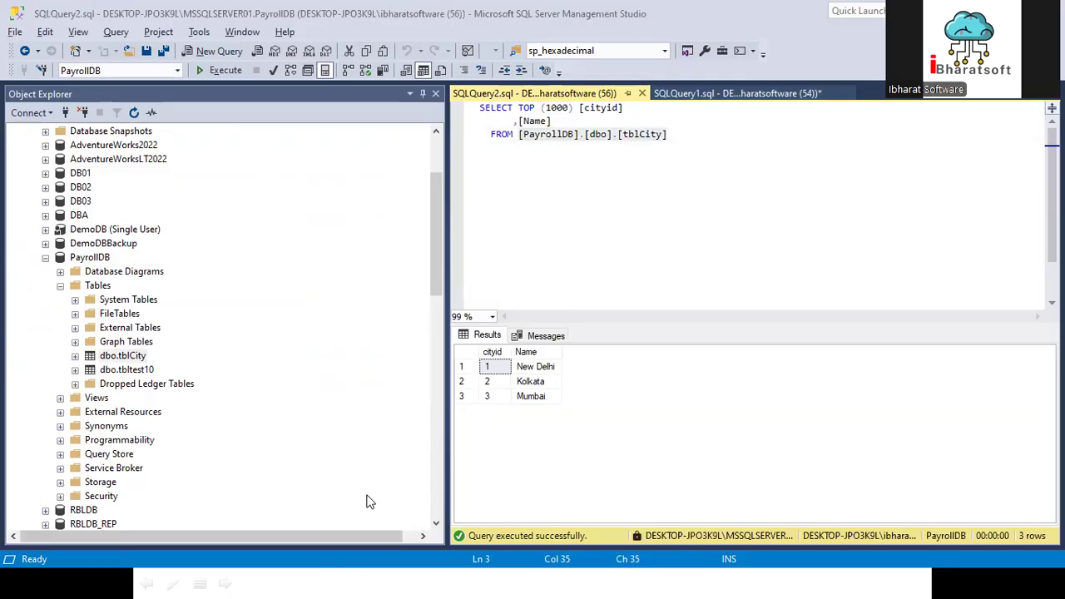
key("alt+Tab")
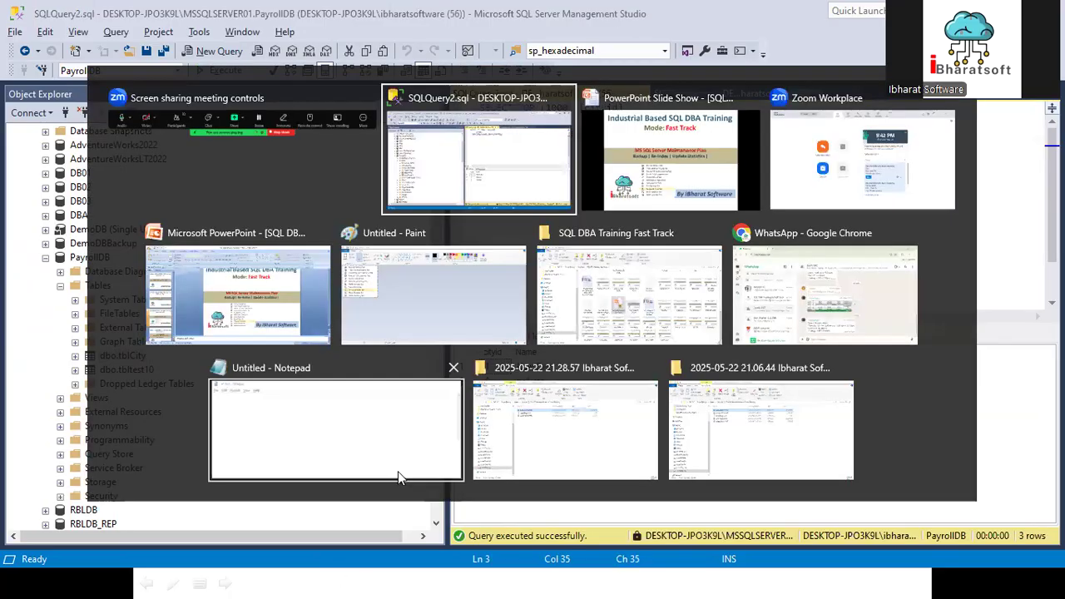
key("alt+Tab")
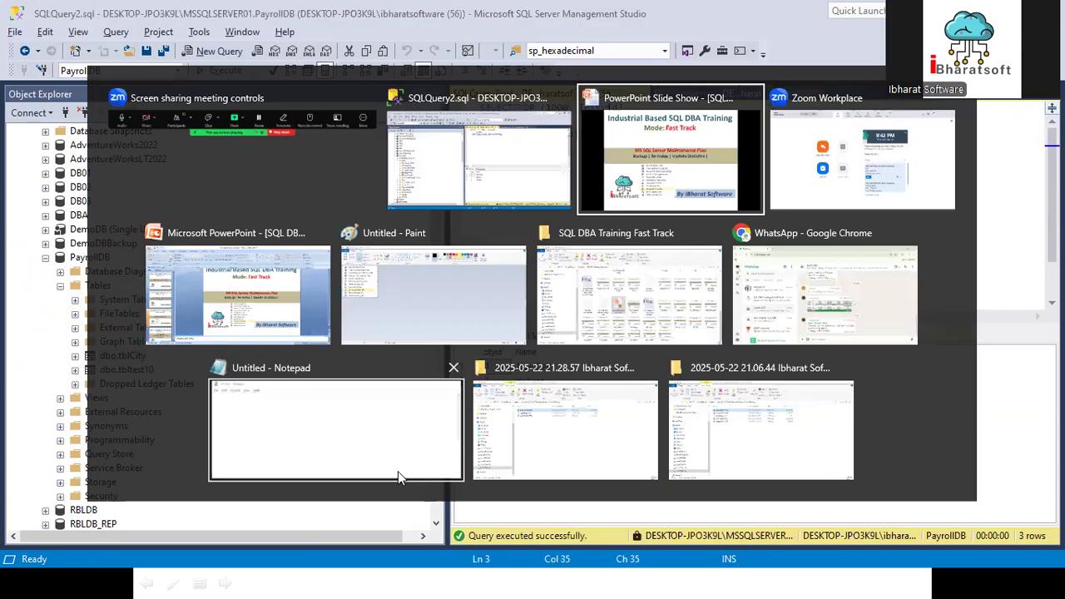
key("super+d")
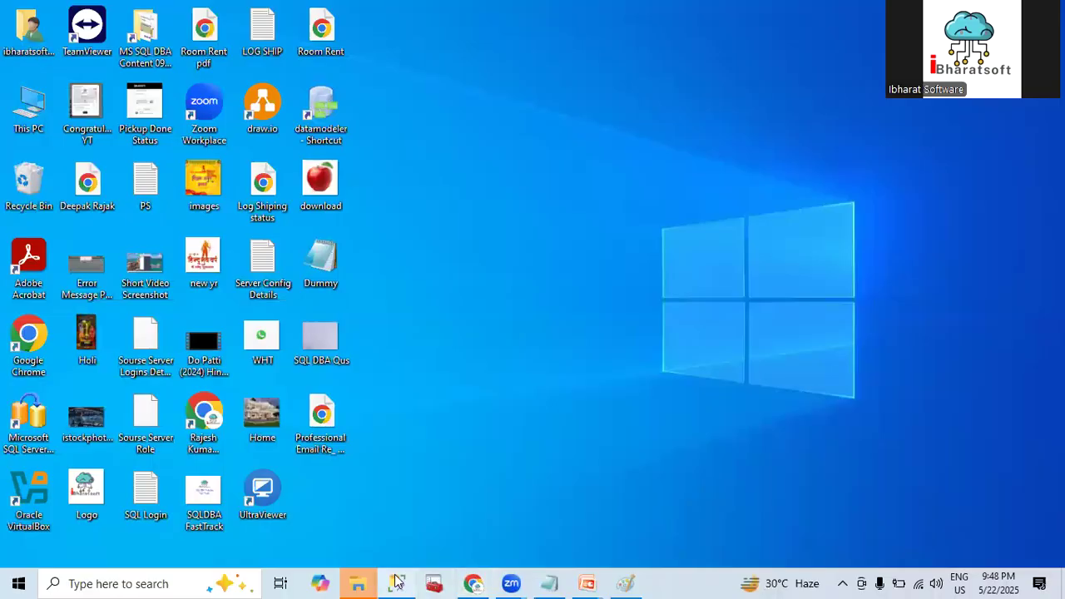
left_click(399, 582)
Step: Start a new SQL Server Agent job and name it Delete Data from tblCity
scroll(83, 291, "down", 12)
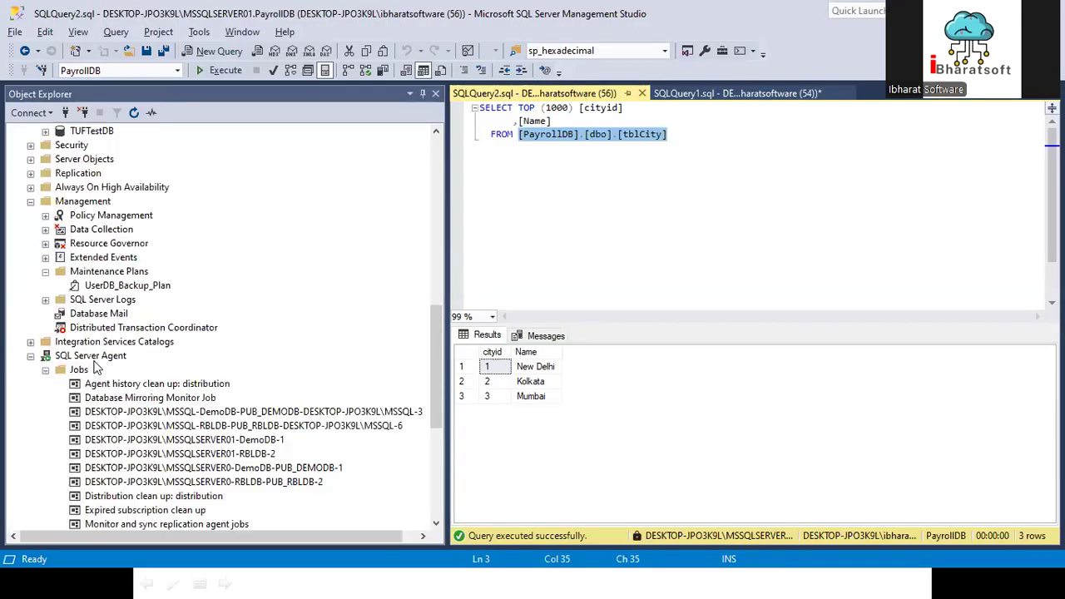
right_click(83, 290)
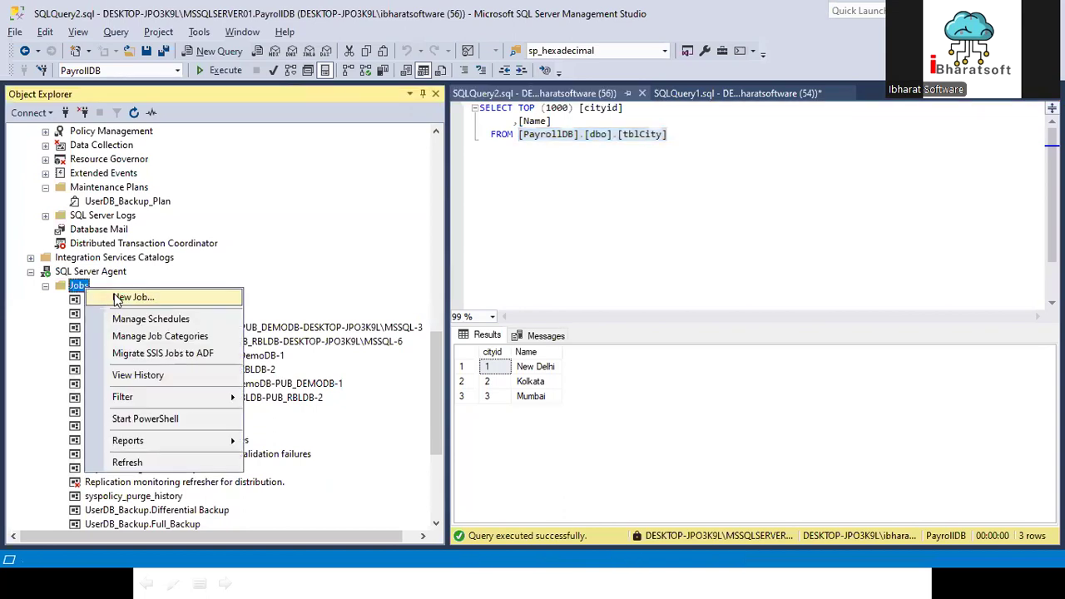
left_click(117, 299)
type("Delete")
key("ctrl+v")
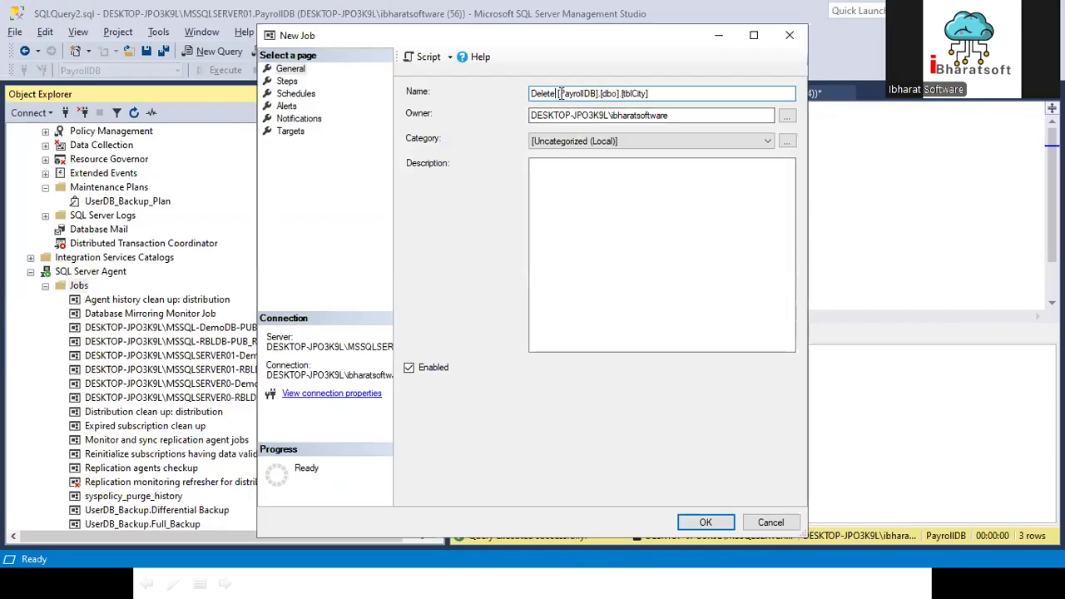
type("Data f")
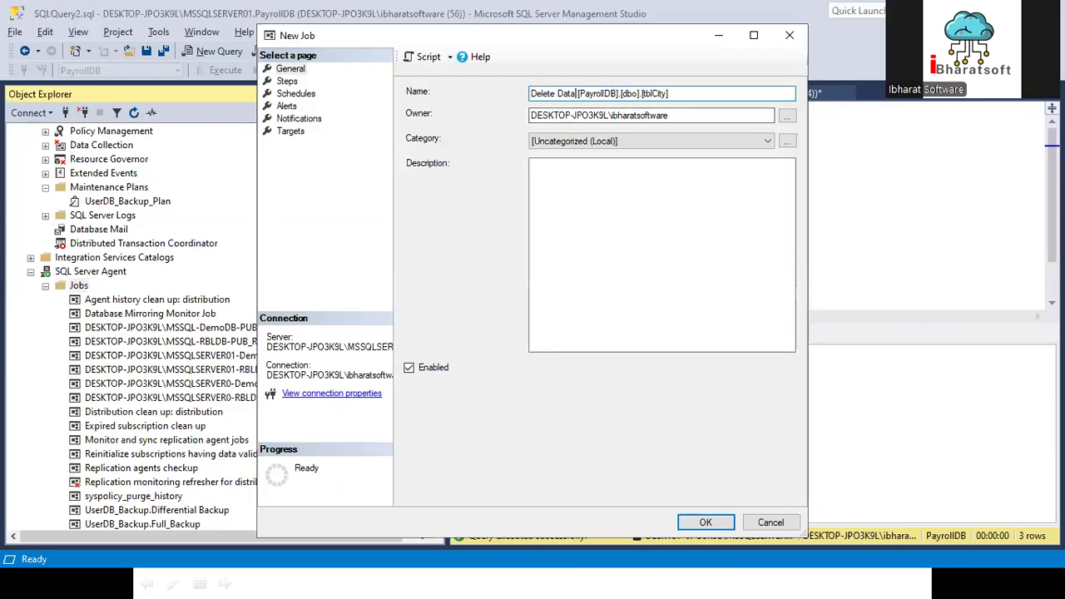
type("rom")
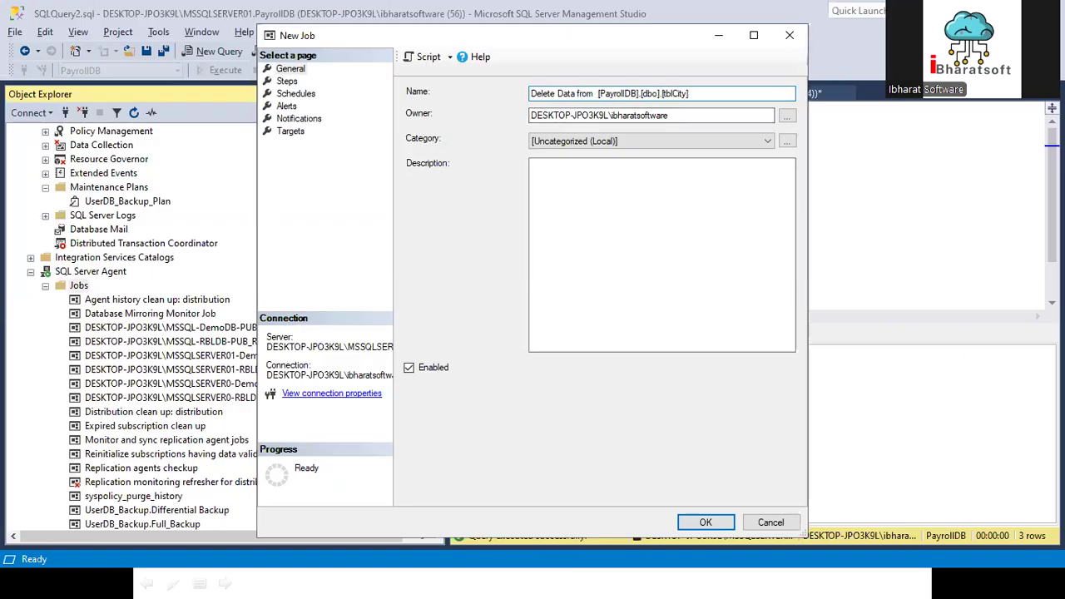
key("Delete")
key("Delete")
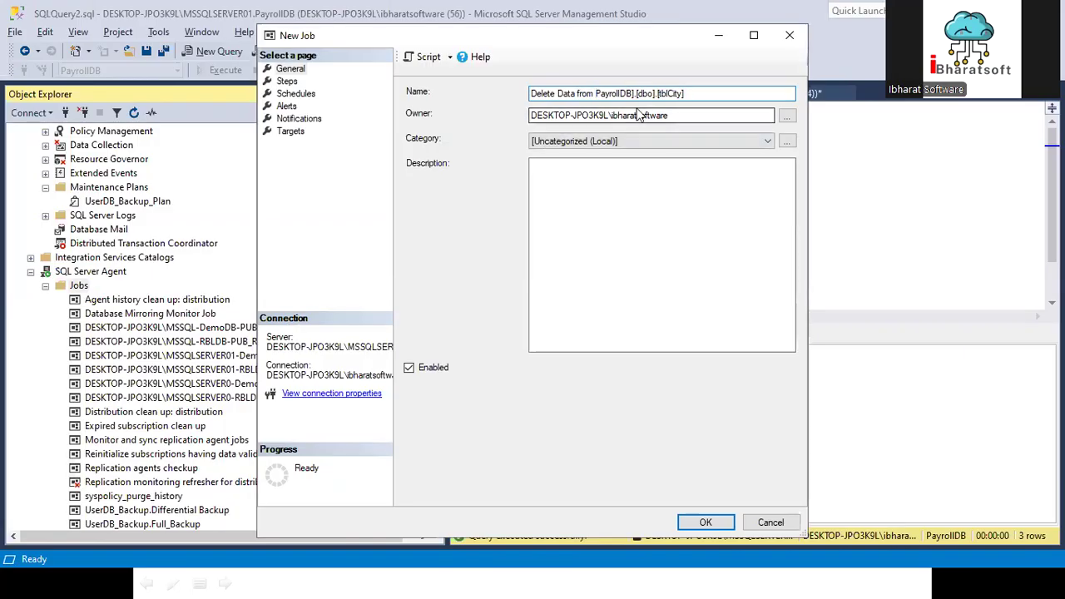
left_click(656, 93, "shift")
key("Delete")
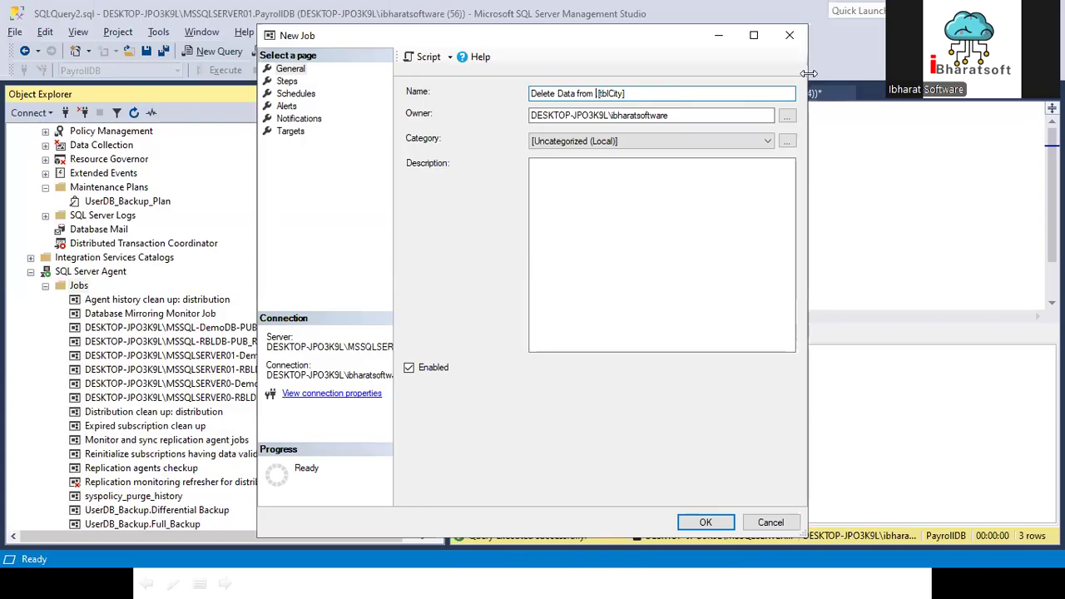
key("Delete")
key("Delete")
Step: Add a new step named Delete Data to the job
left_click(287, 81)
left_click(446, 488)
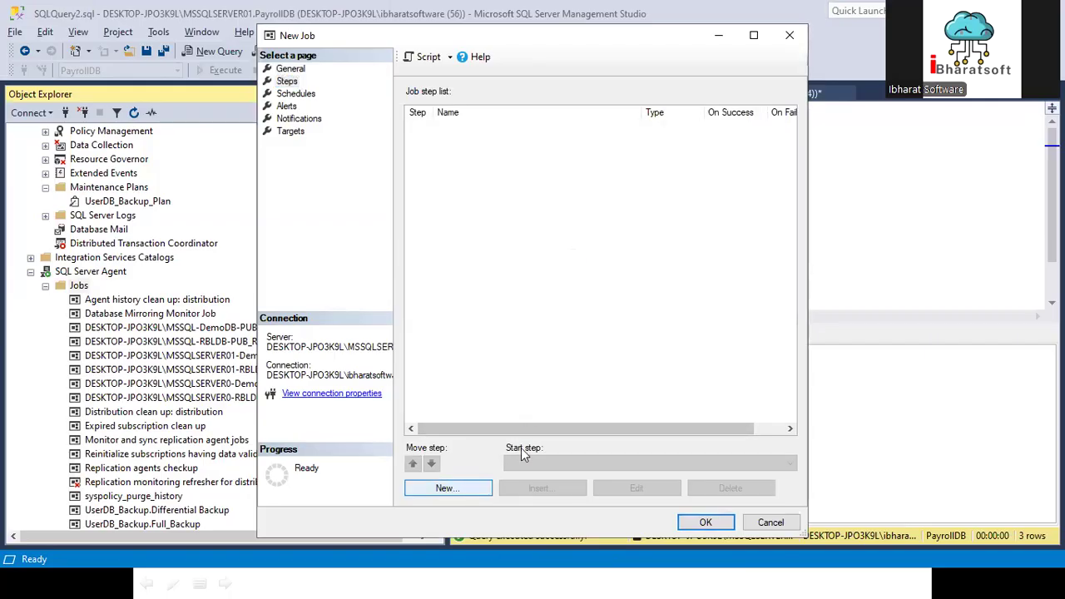
type("Delete")
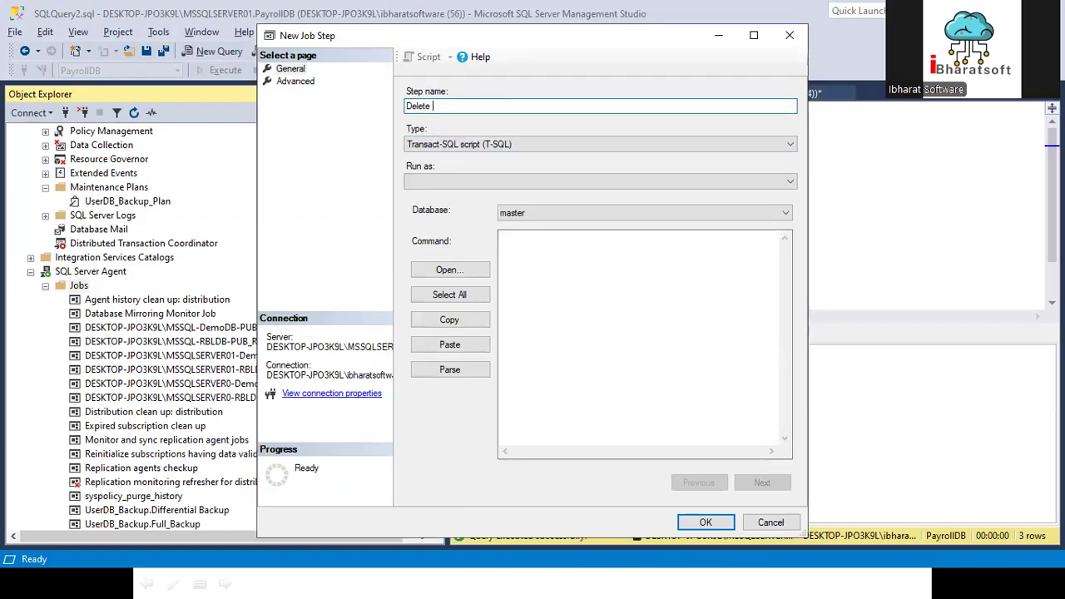
type(" Data")
Step: Enter the T-SQL command delete from [PayrollDB].[dbo].[tblCity] for the job step
left_click(554, 244)
key("ctrl+v")
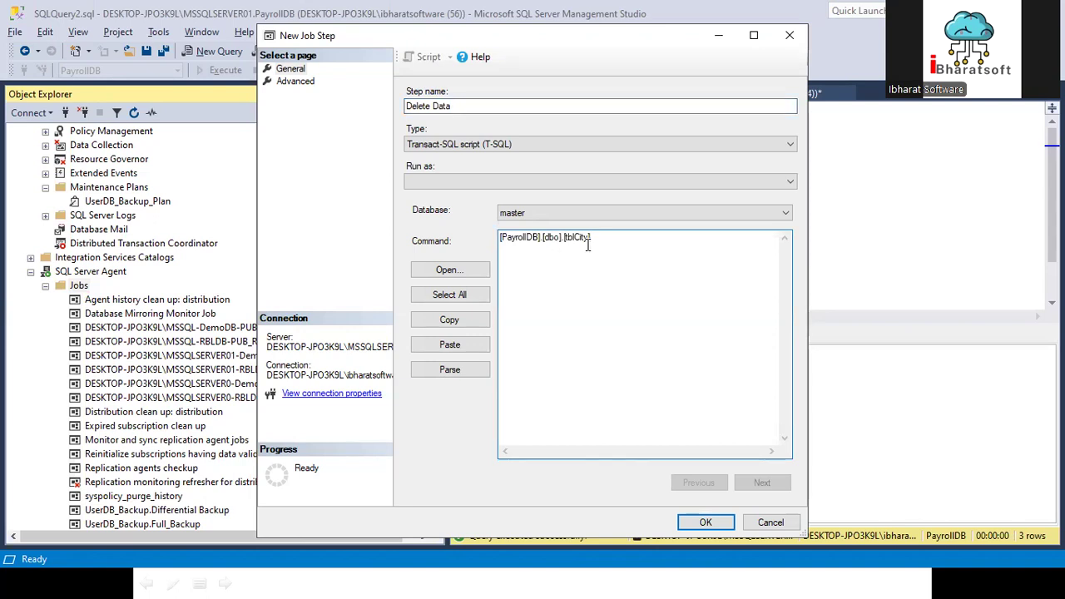
type("trun")
key("BackSpace")
key("BackSpace")
key("BackSpace")
key("BackSpace")
type("delete from")
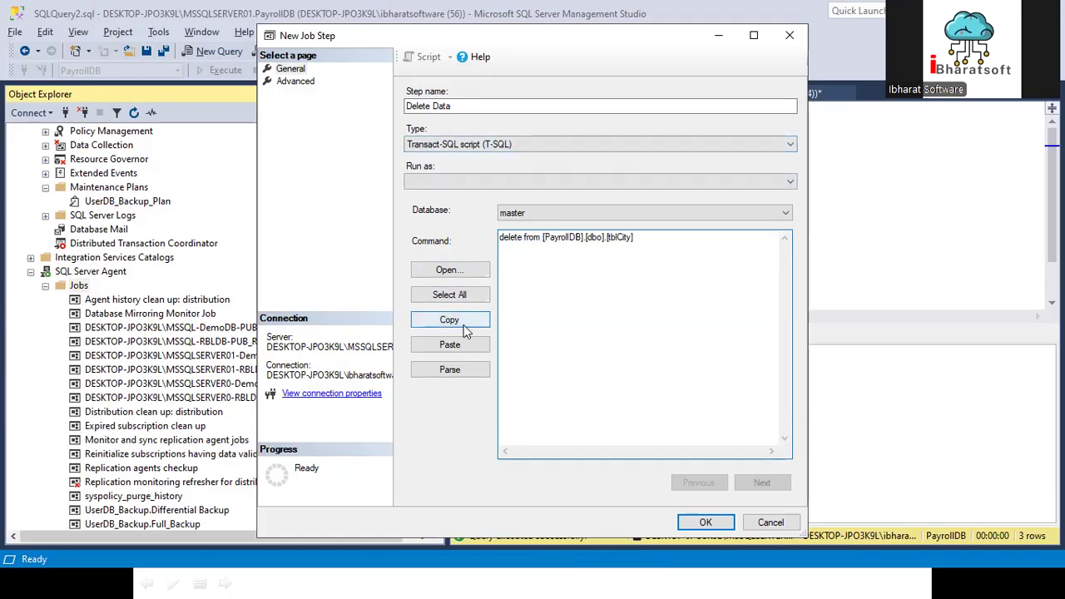
Step: Parse the delete command and save the job step together with the new job
left_click(450, 369)
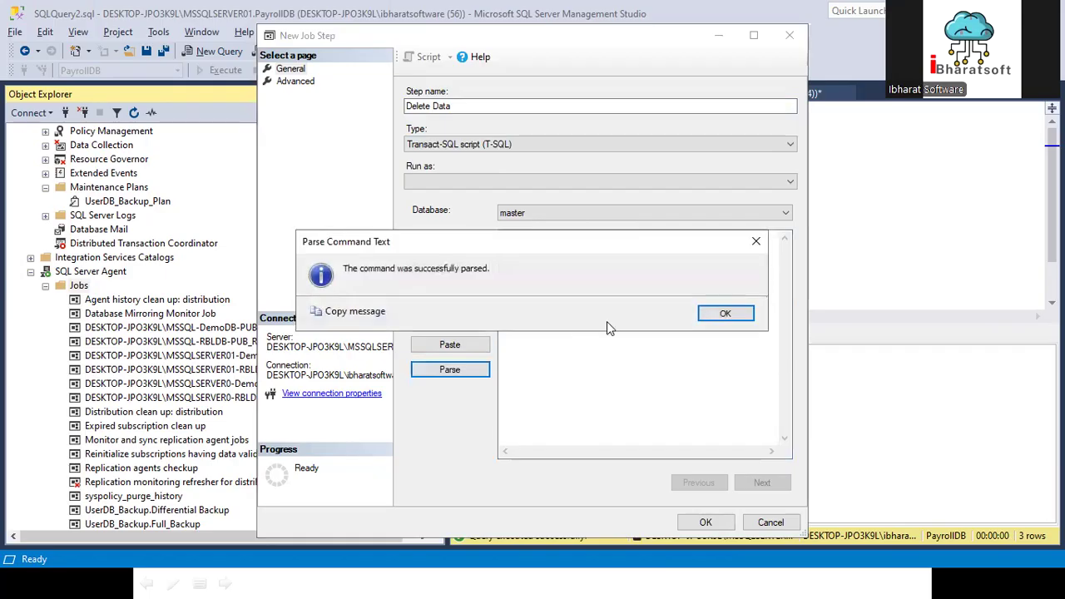
left_click(706, 312)
left_click(706, 522)
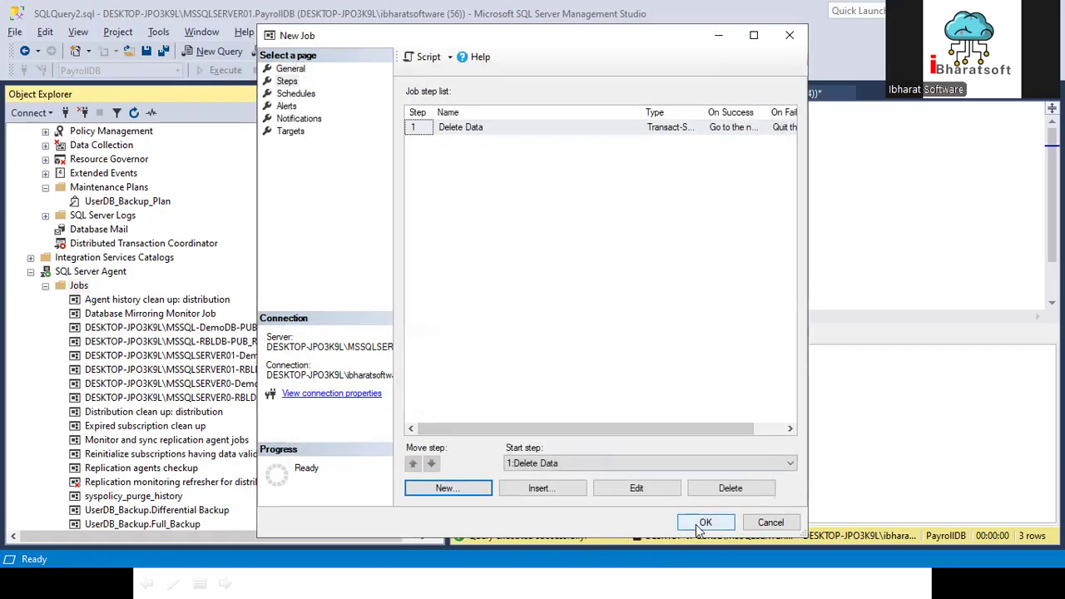
left_click(705, 522)
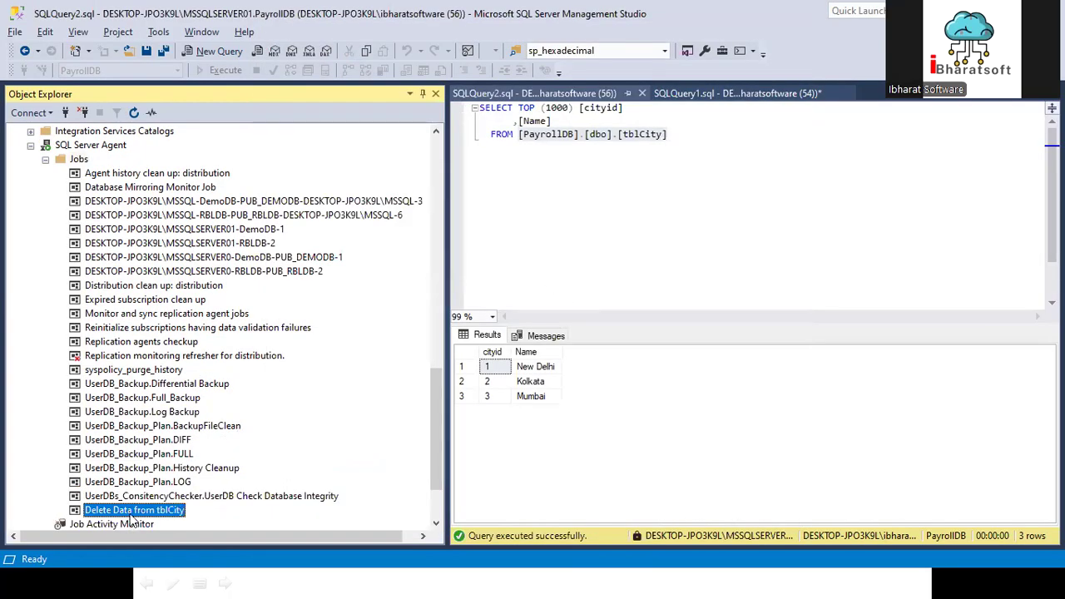
Step: Collapse and re-expand the SQL Server Agent Jobs list and locate the Delete Data from tblCity job
left_click(45, 159)
scroll(49, 170, "up", 10)
scroll(81, 212, "down", 2)
scroll(81, 212, "up", 4)
scroll(80, 212, "down", 15)
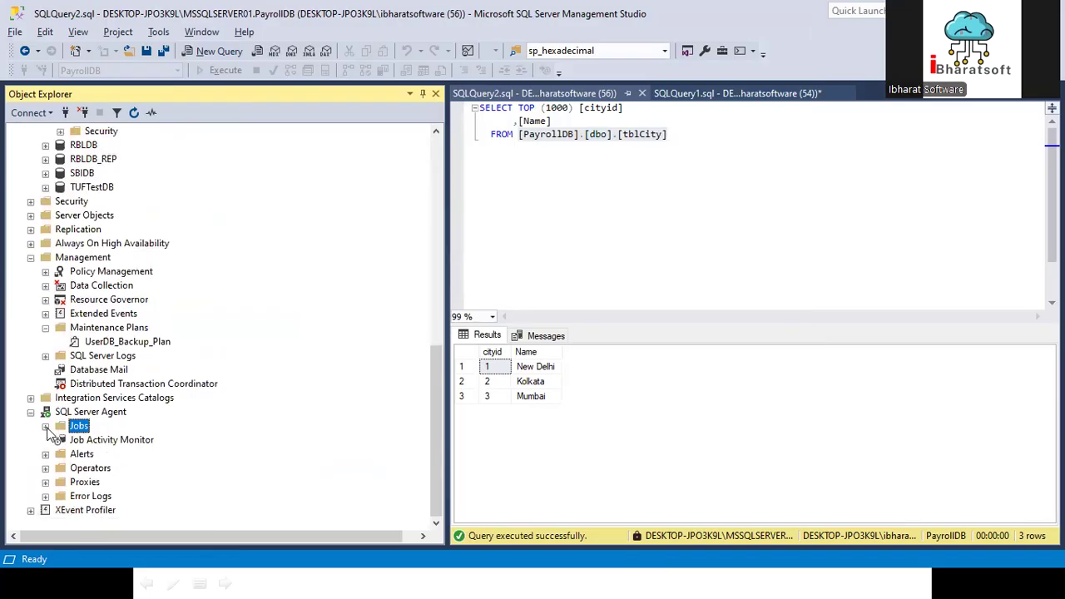
left_click(45, 426)
scroll(198, 362, "down", 2)
left_click(136, 422)
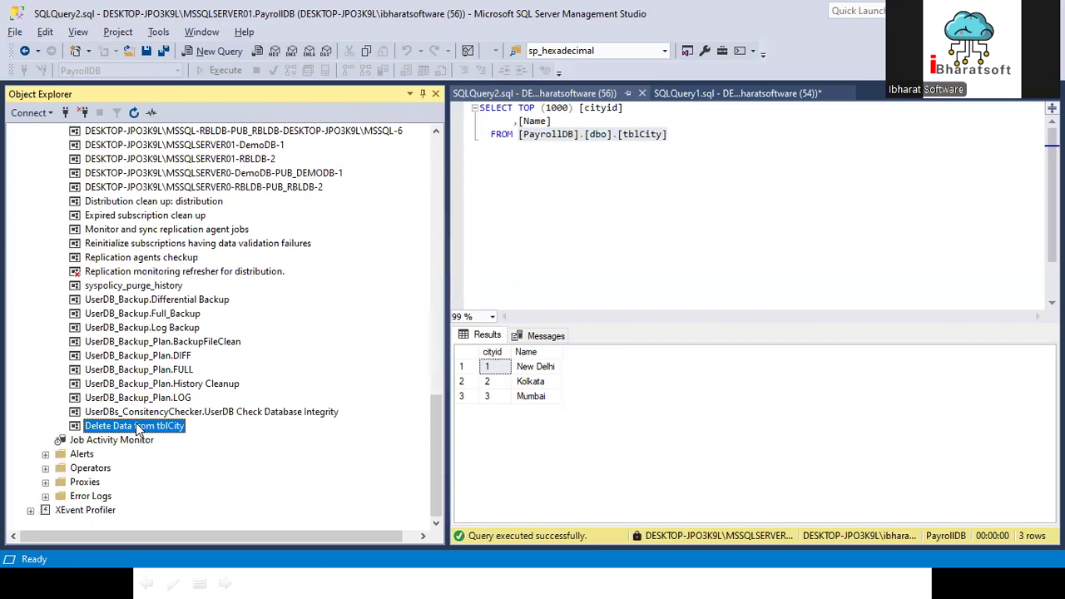
Step: Collapse the PayrollDB database and create a new maintenance plan named Execute Jobs
scroll(78, 249, "up", 10)
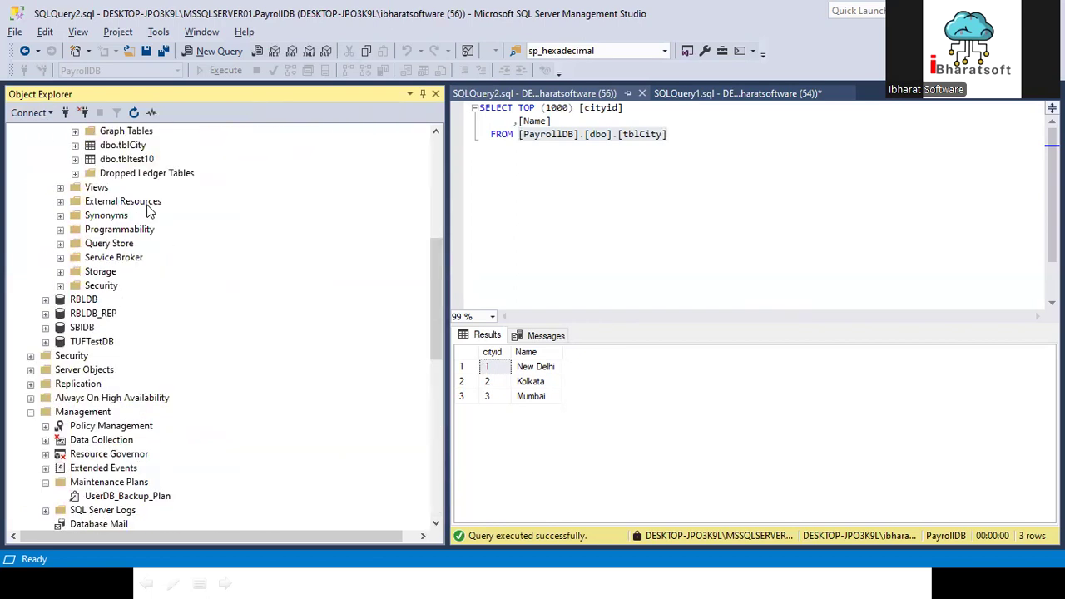
scroll(119, 320, "up", 4)
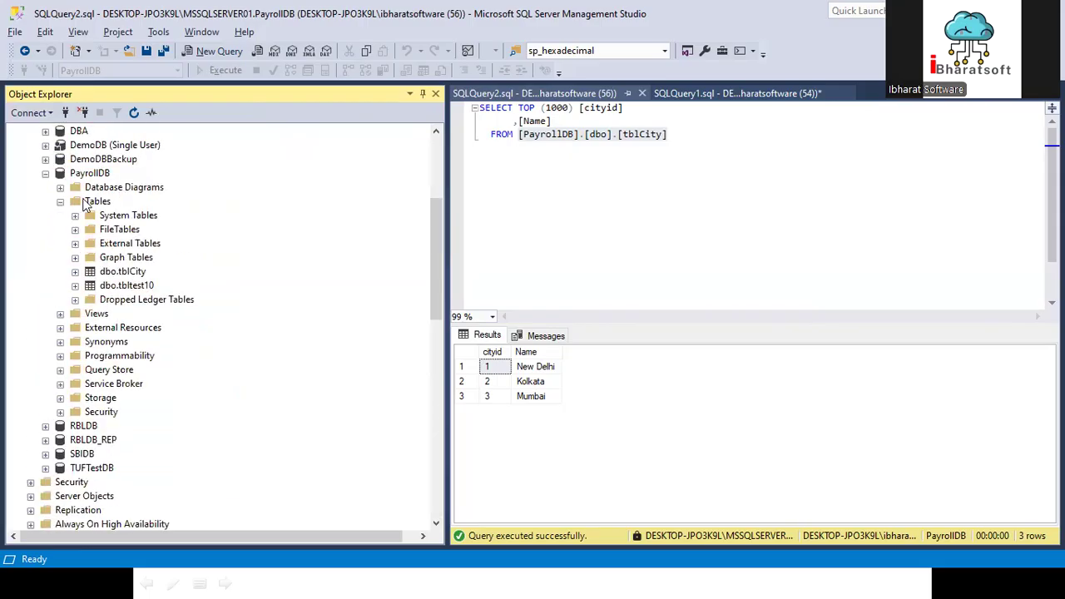
left_click(45, 174)
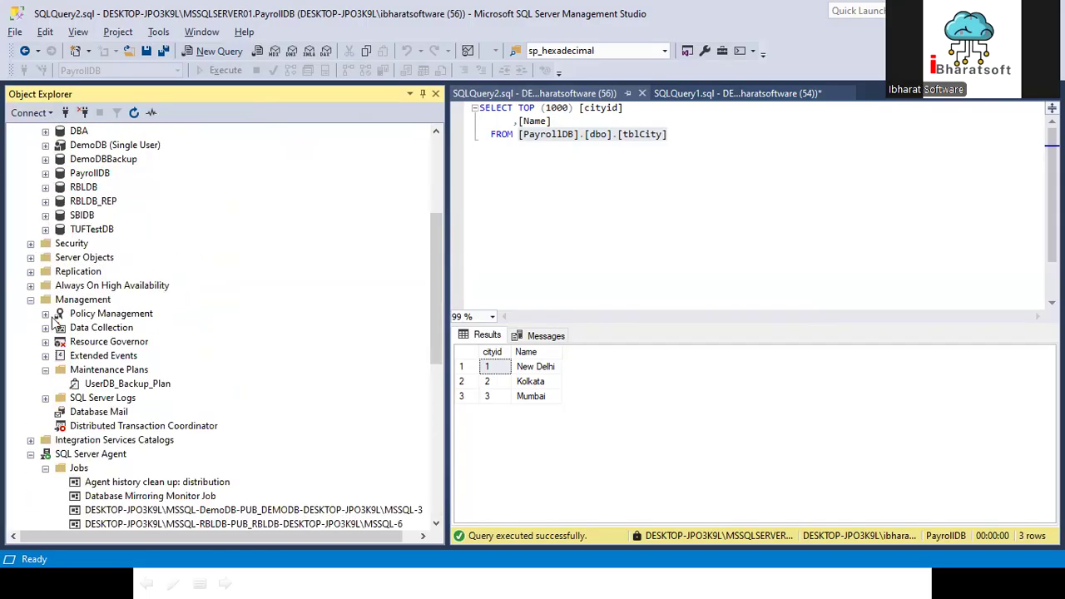
right_click(105, 371)
left_click(154, 382)
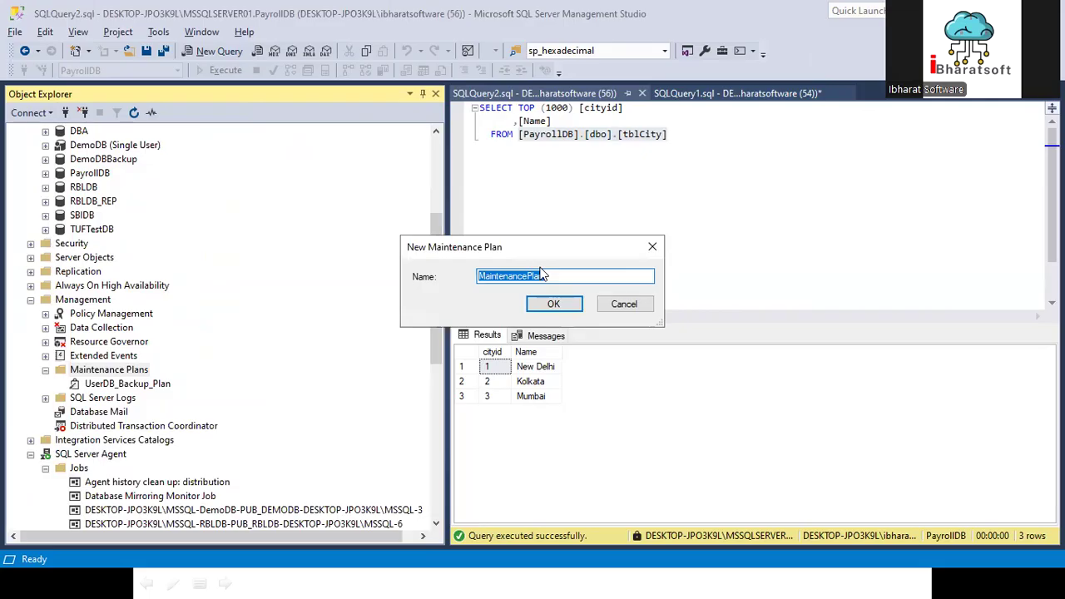
type("Execute Jobs")
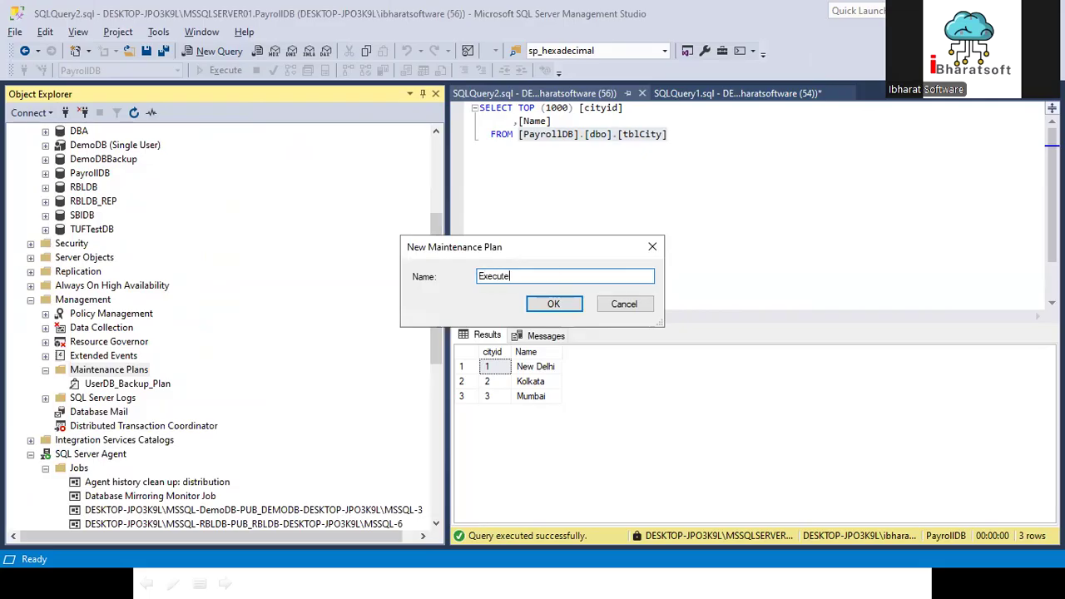
left_click(550, 303)
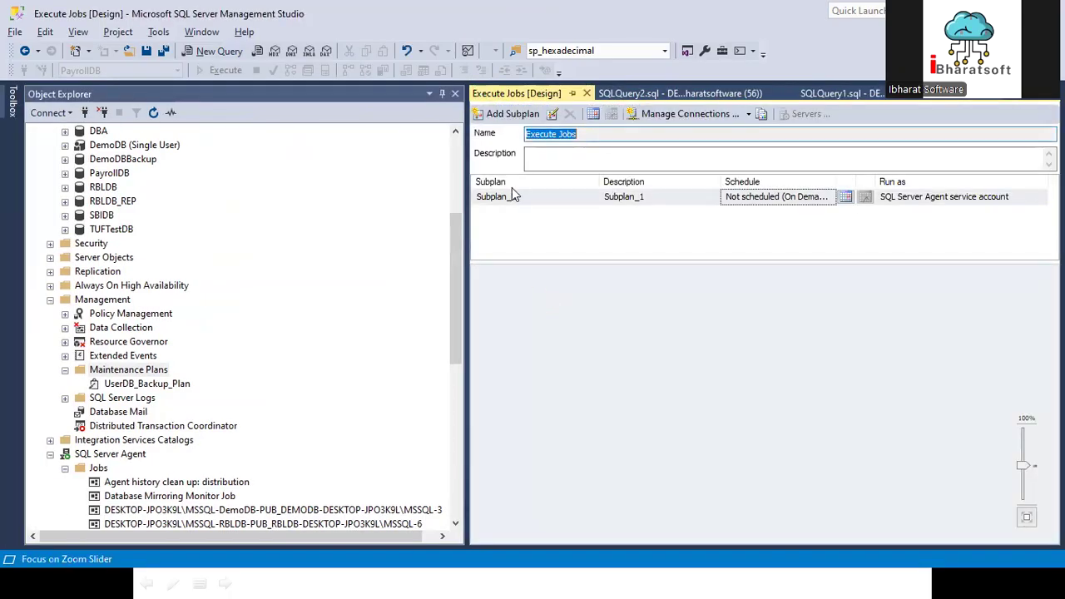
Step: Add an Execute SQL Server Agent Job Task to the Execute Jobs plan's design surface
left_click(9, 98)
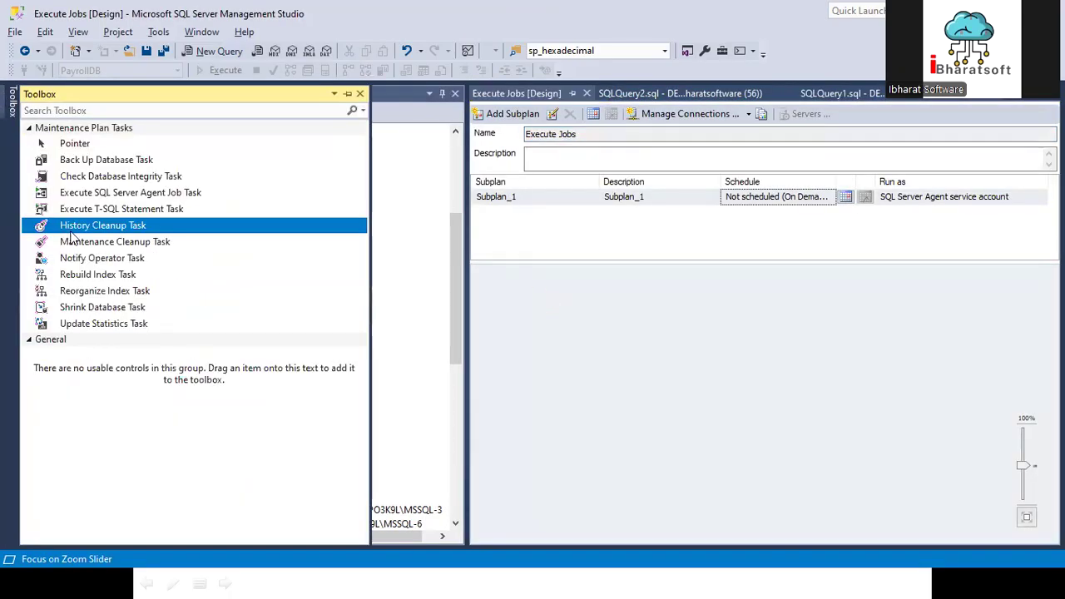
left_click(98, 195)
left_click_drag(268, 221, 637, 303)
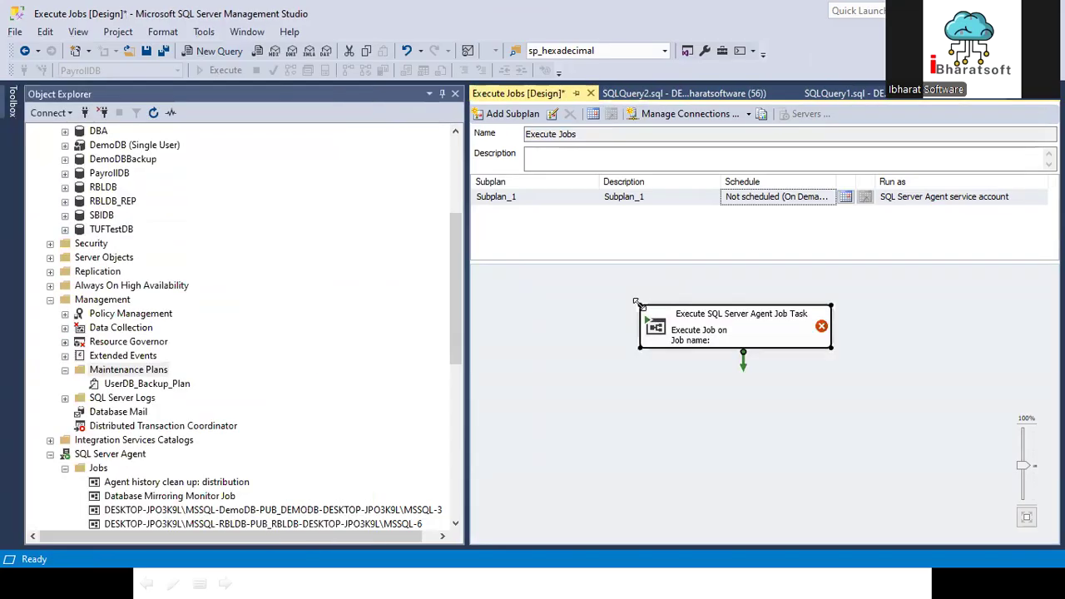
left_click(502, 198)
left_click(713, 321)
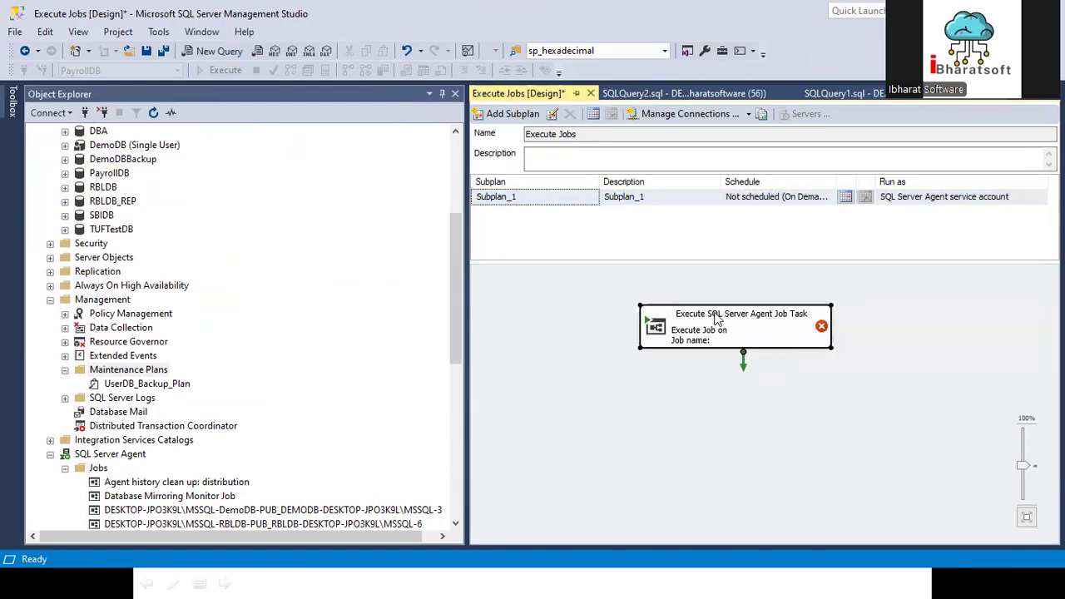
left_click(535, 427)
Step: Copy the description text from the Execute SQL Server Agent Job Task's properties
right_click(737, 326)
left_click(782, 559)
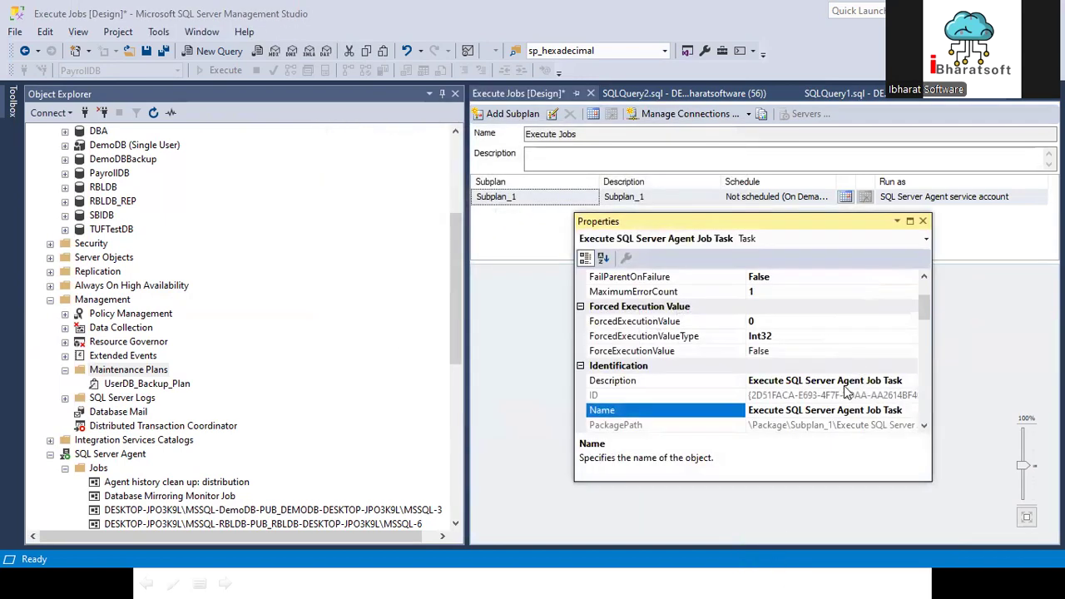
left_click(846, 381)
key("ctrl+c")
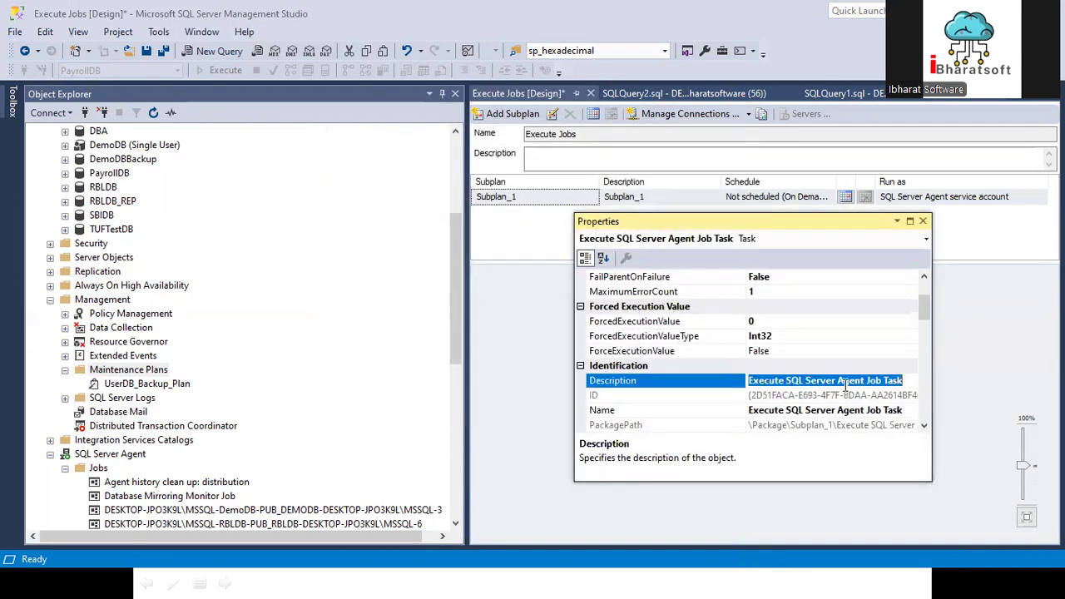
left_click(923, 221)
Step: Set both the name and description of Subplan_1 to Execute SQL Server Agent Job
double_click(517, 197)
double_click(506, 227)
key("ctrl+v")
key("BackSpace")
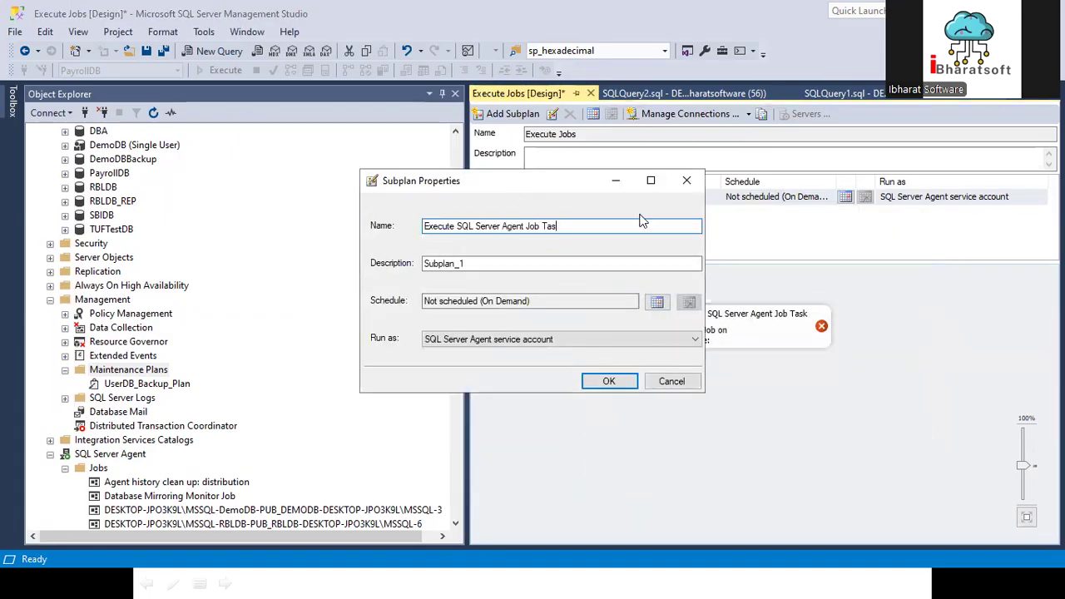
key("BackSpace")
left_click_drag(574, 228, 422, 226)
key("ctrl+c")
double_click(455, 264)
key("ctrl+v")
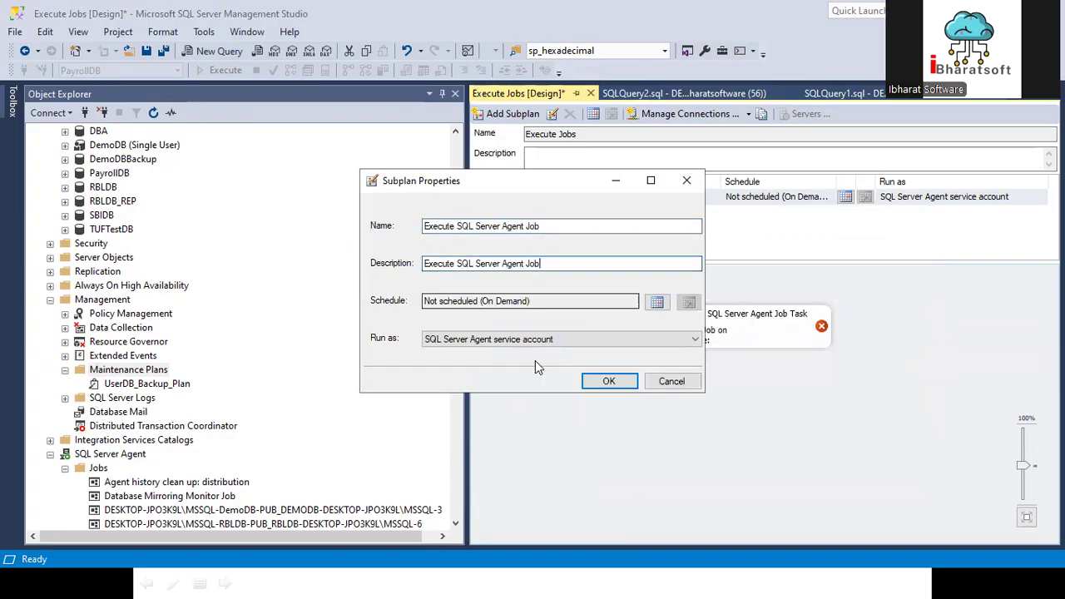
Step: Schedule the subplan to run daily, once at 1:00:00 AM, and confirm the subplan properties
left_click(656, 302)
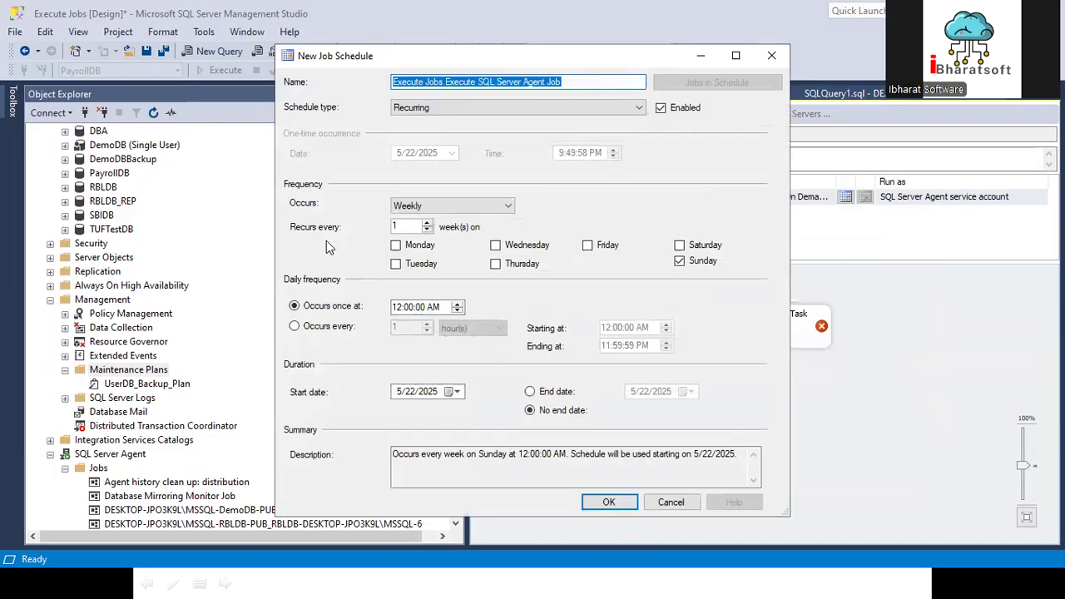
left_click(455, 207)
left_click(455, 207)
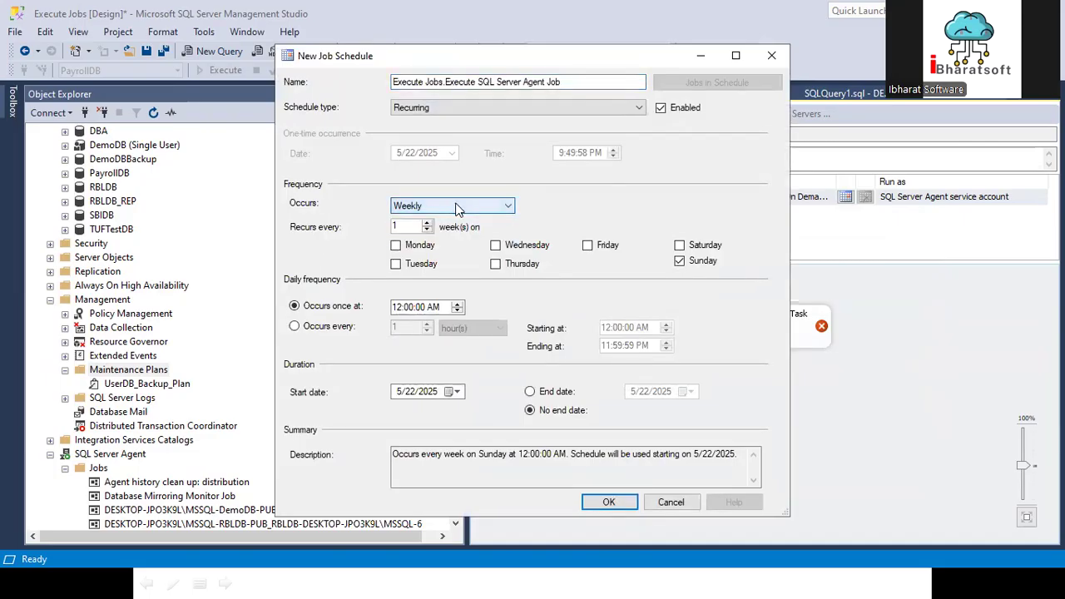
left_click(455, 207)
left_click(426, 215)
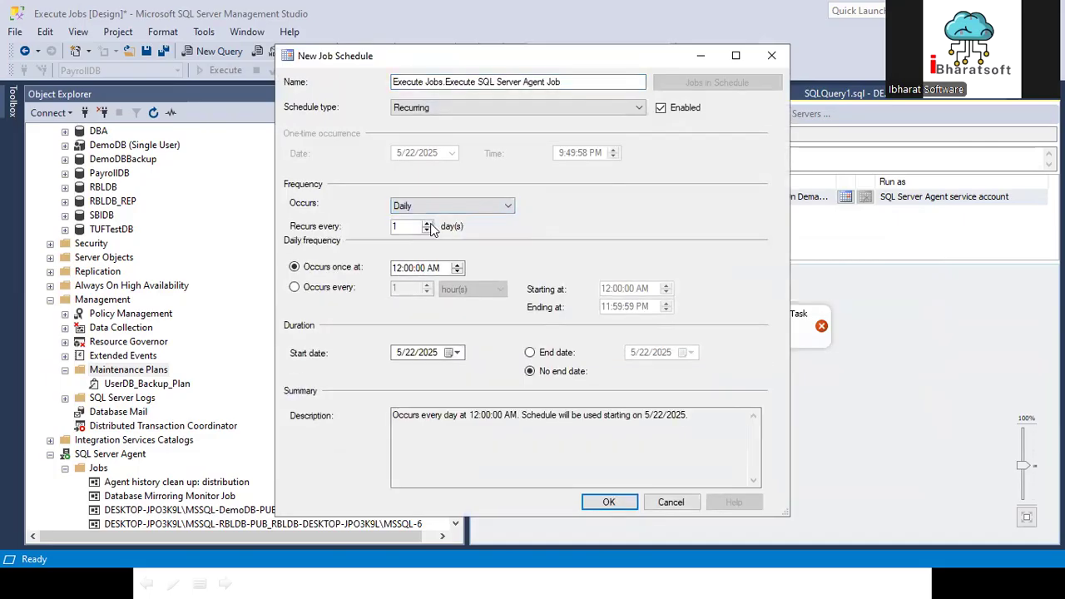
left_click(400, 272)
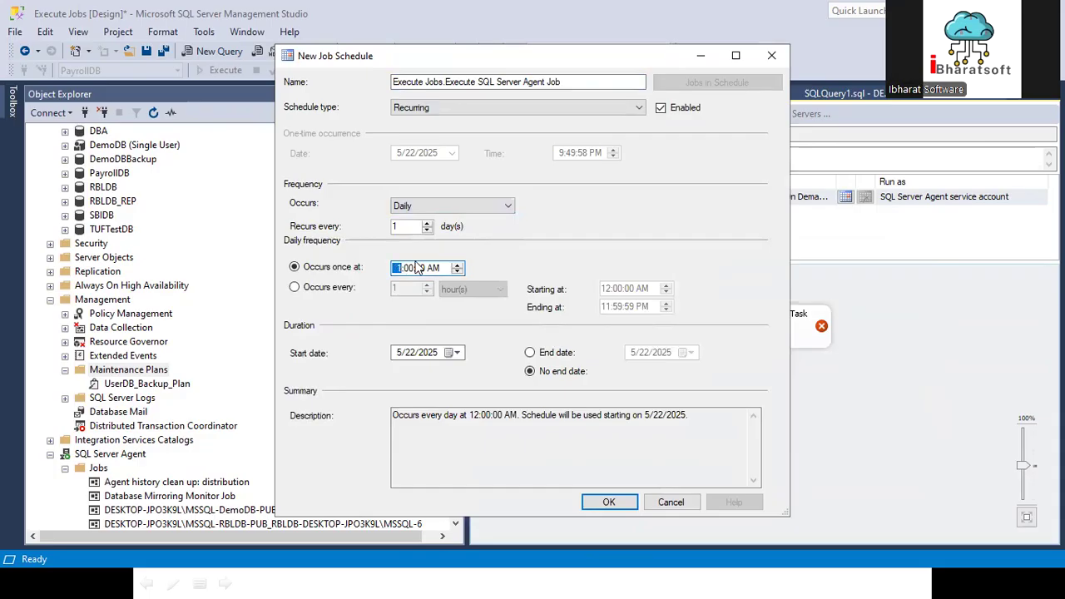
left_click(608, 503)
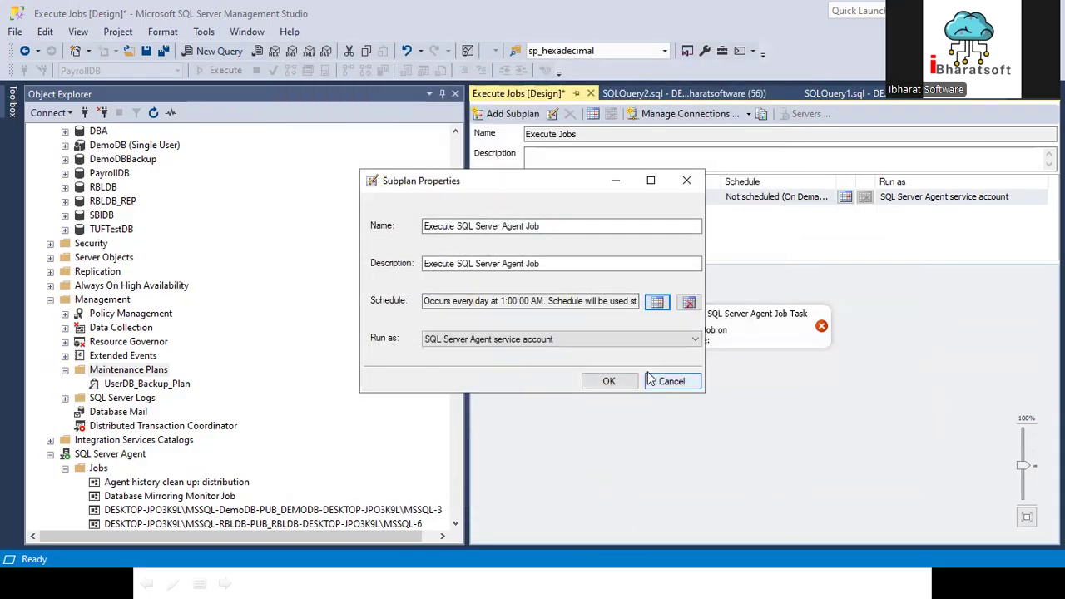
left_click(610, 380)
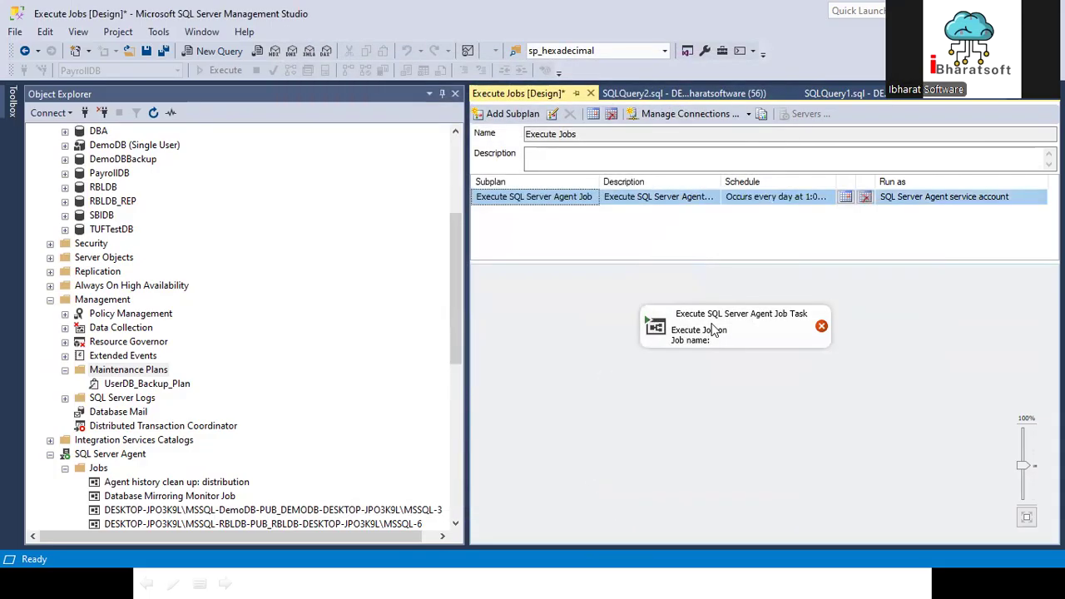
Step: Set the Execute SQL Server Agent Job Task to run the Delete Data from tblCity job
double_click(713, 329)
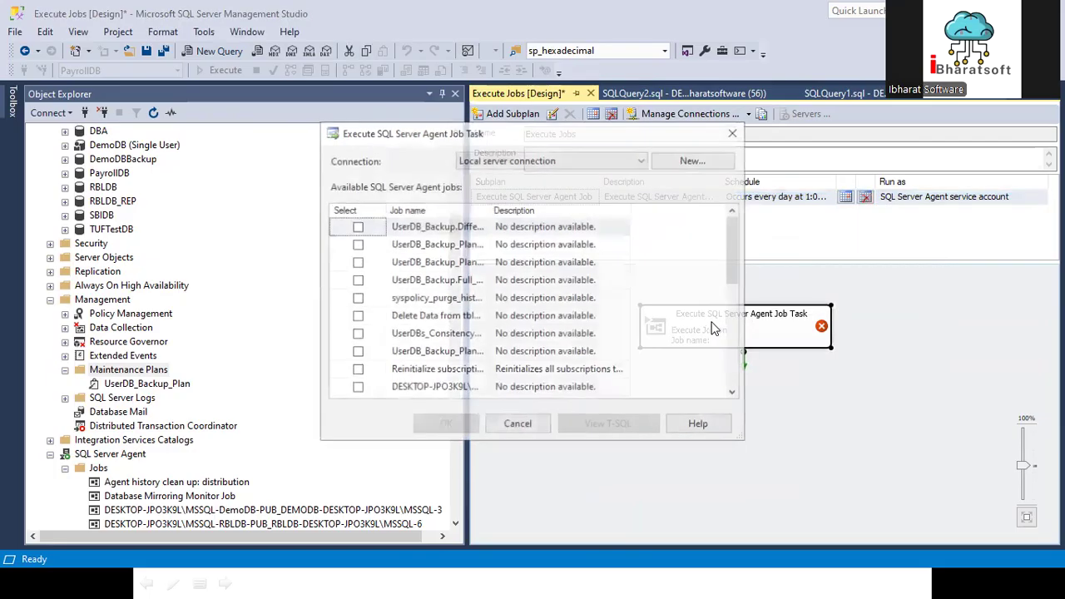
double_click(491, 209)
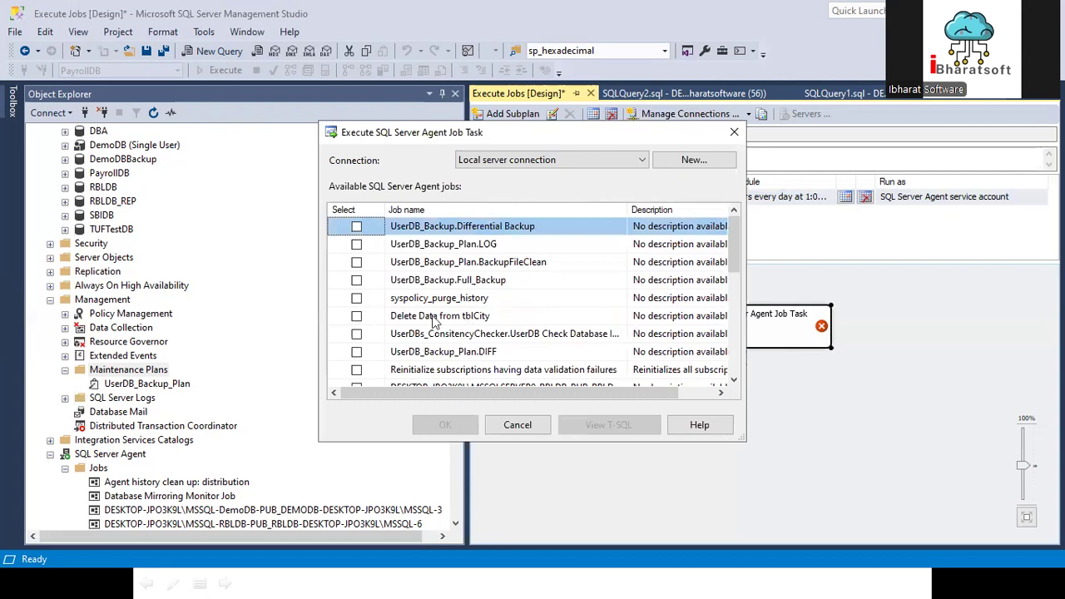
left_click(356, 316)
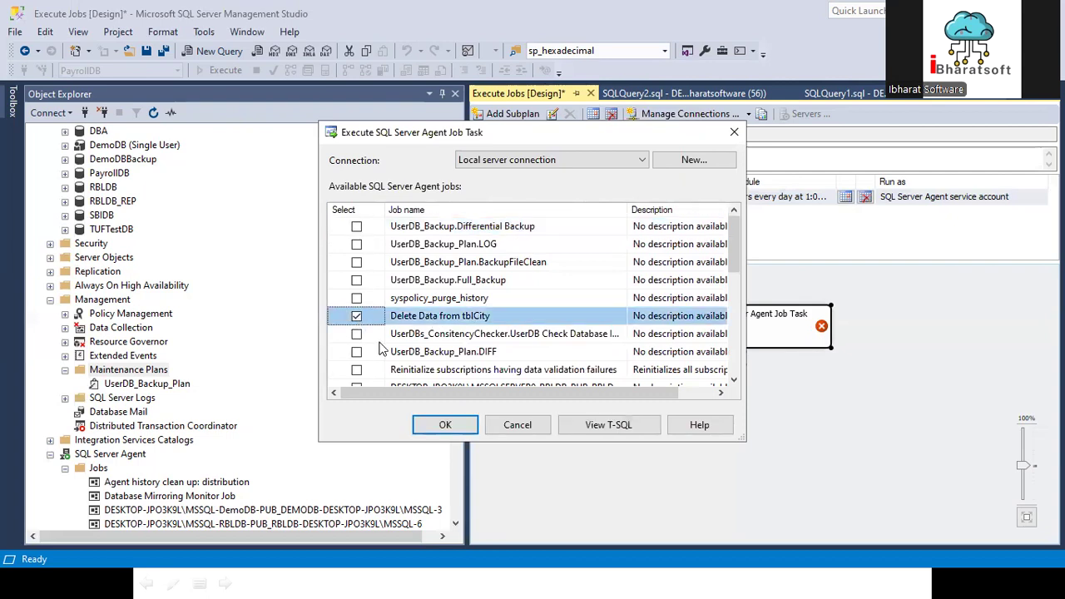
left_click(453, 424)
Step: Add a History Cleanup Task below the Execute SQL Server Agent Job Task and connect the job task to it
left_click_drag(692, 326, 661, 312)
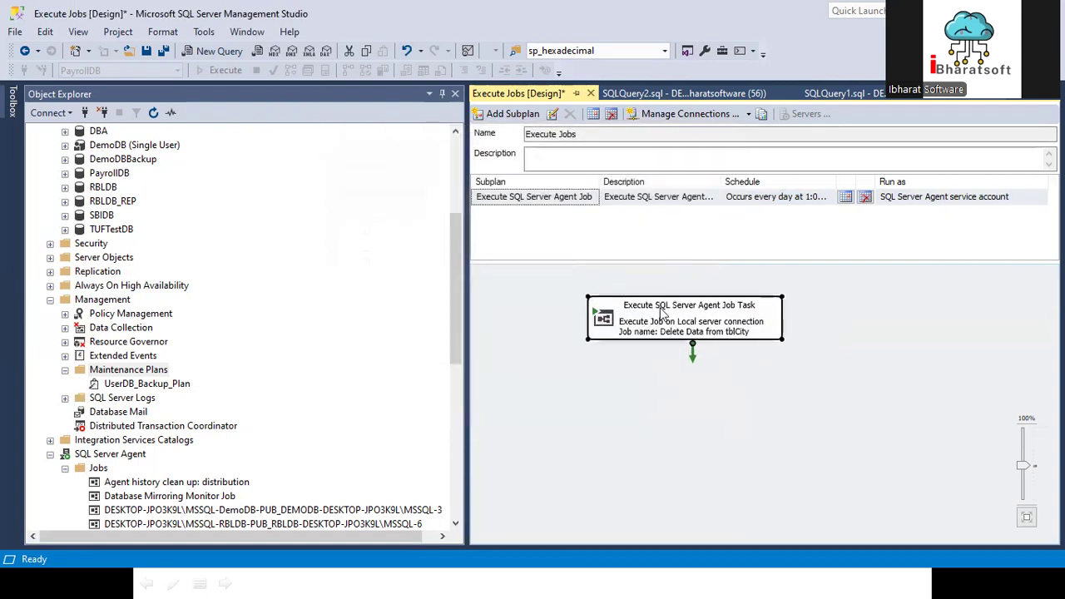
left_click(13, 105)
left_click_drag(105, 226, 654, 384)
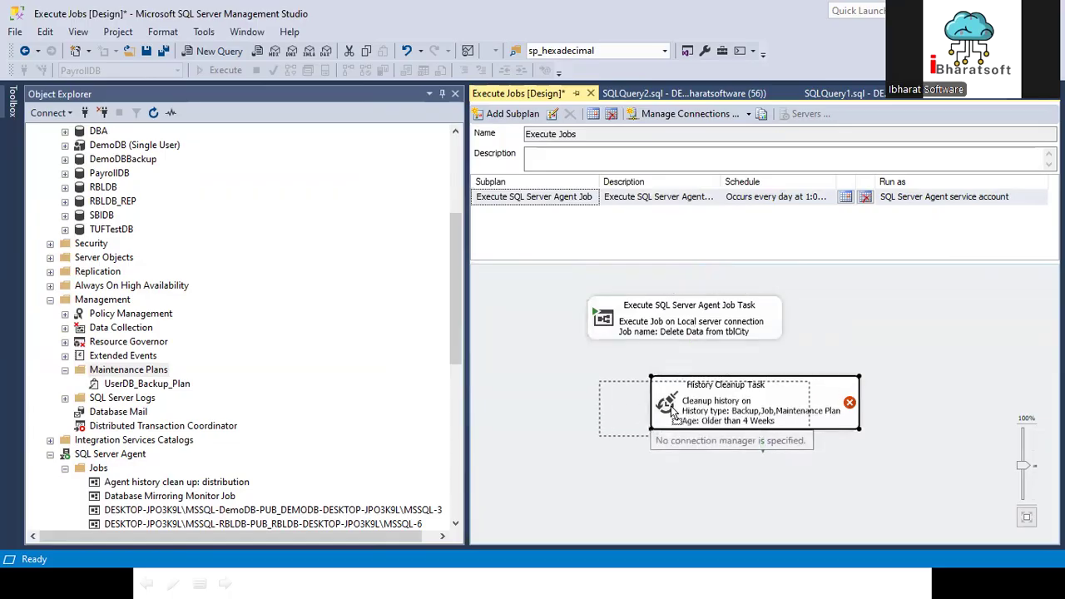
left_click(672, 333)
left_click_drag(690, 359, 687, 400)
Step: Configure the History Cleanup Task to remove historical data older than 1 month
double_click(687, 400)
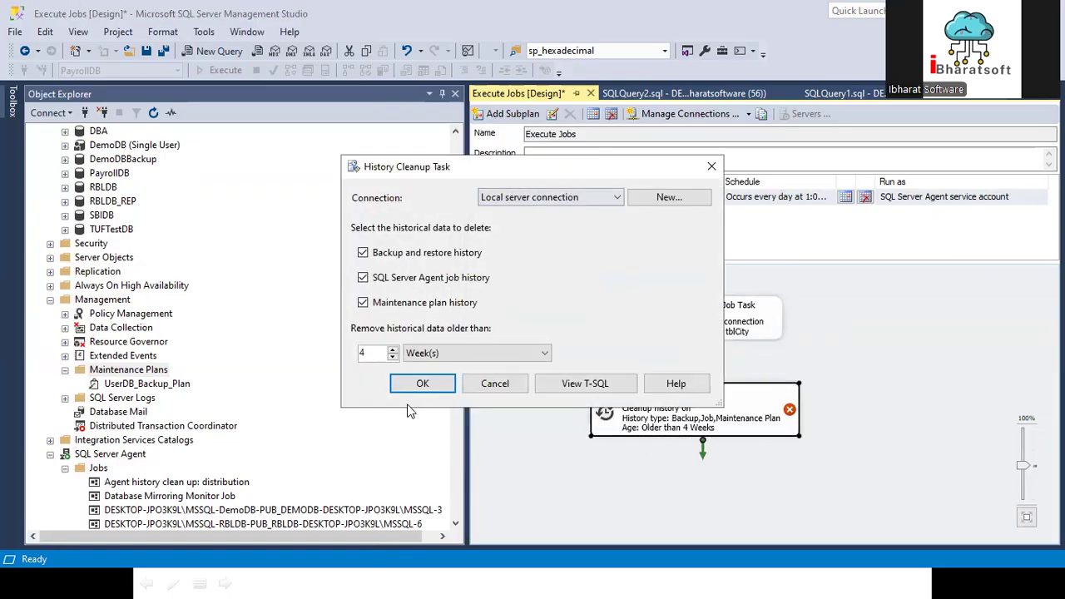
left_click(446, 355)
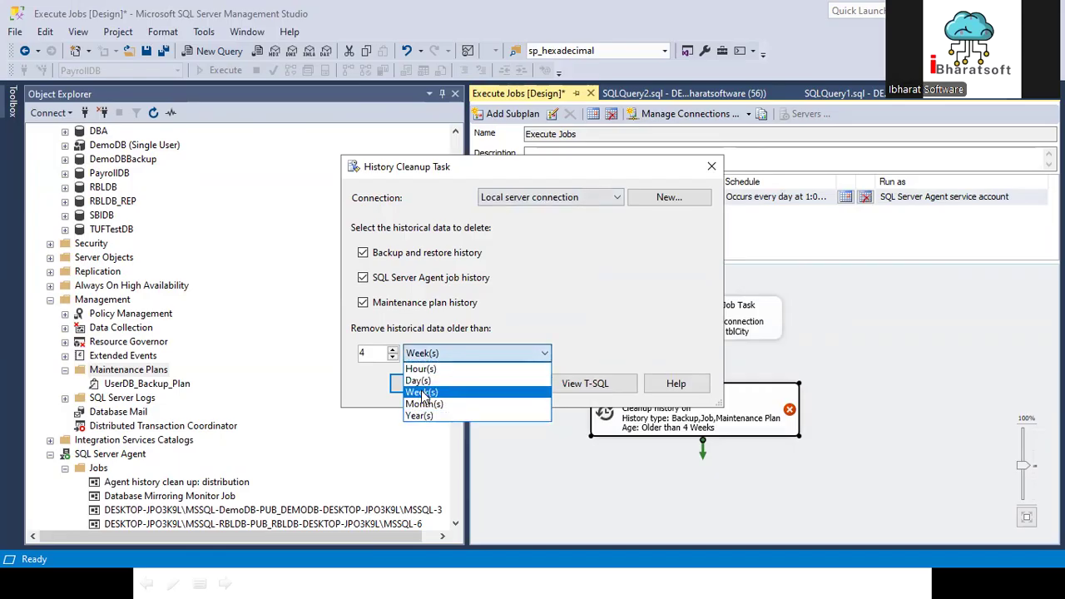
left_click(424, 404)
left_click_drag(375, 356, 360, 354)
type("1")
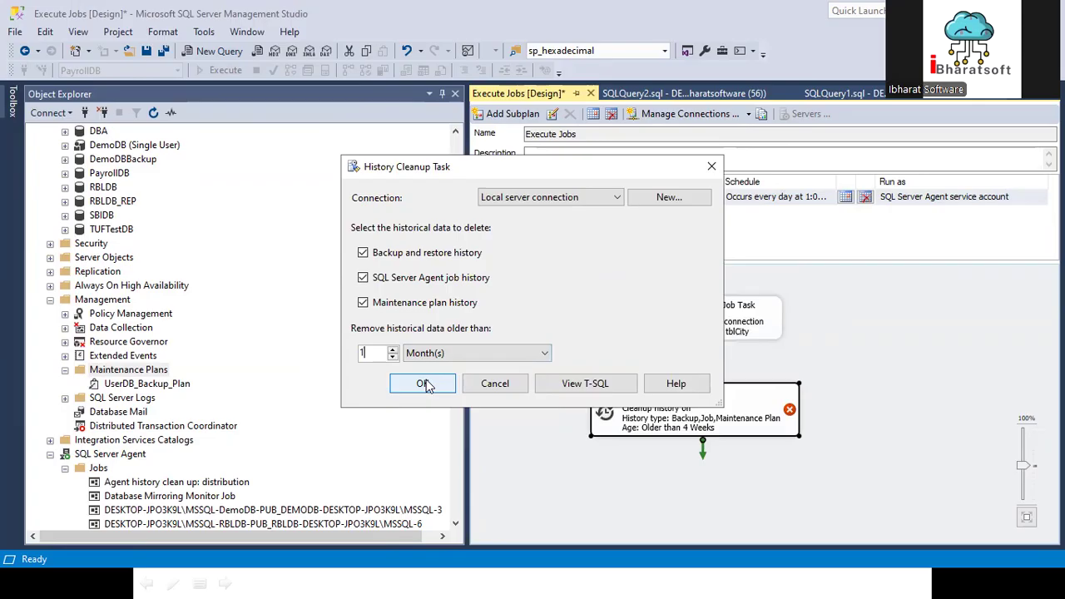
left_click(423, 385)
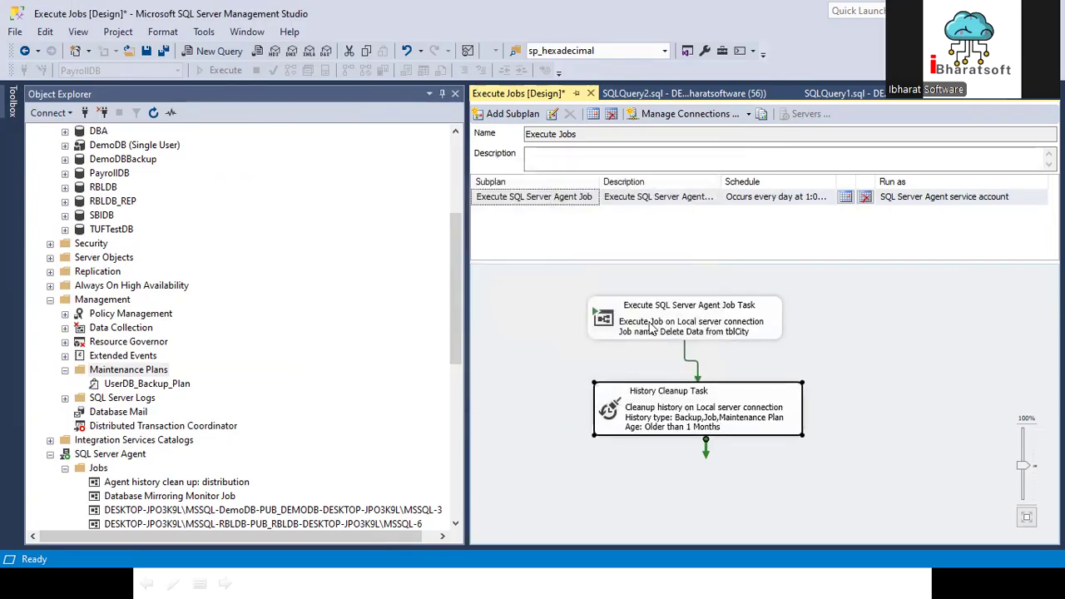
Step: Save the Execute Jobs plan and refresh the Maintenance Plans folder
key("ctrl+s")
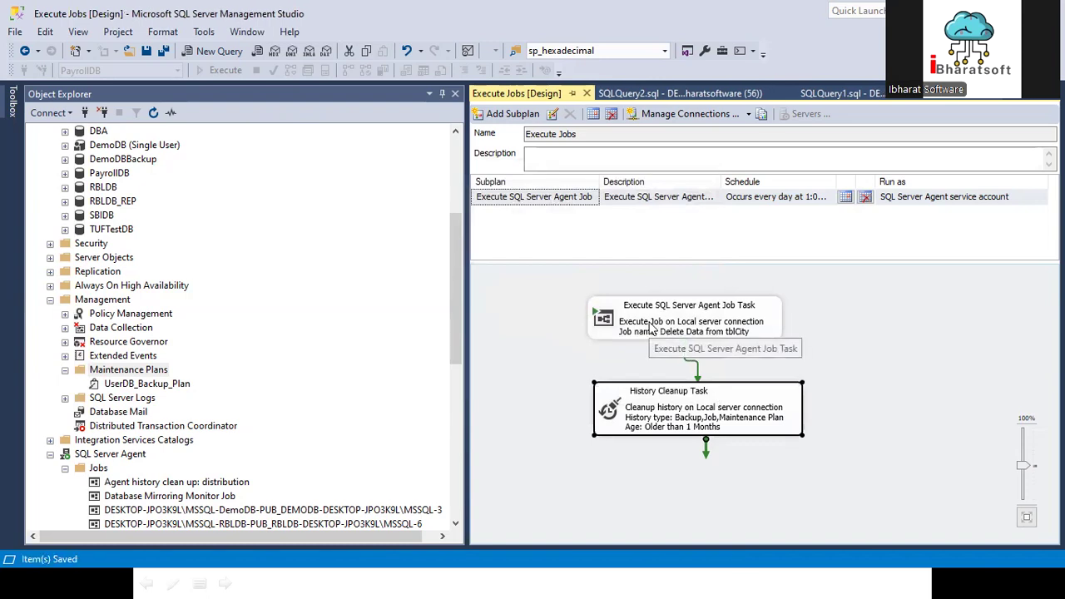
left_click(158, 371)
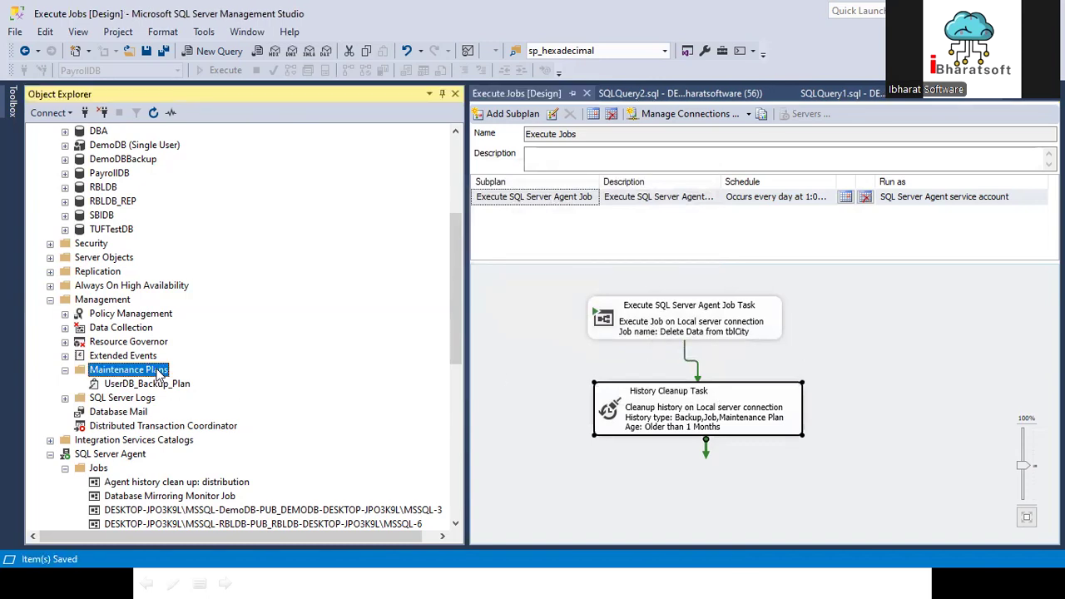
left_click(153, 112)
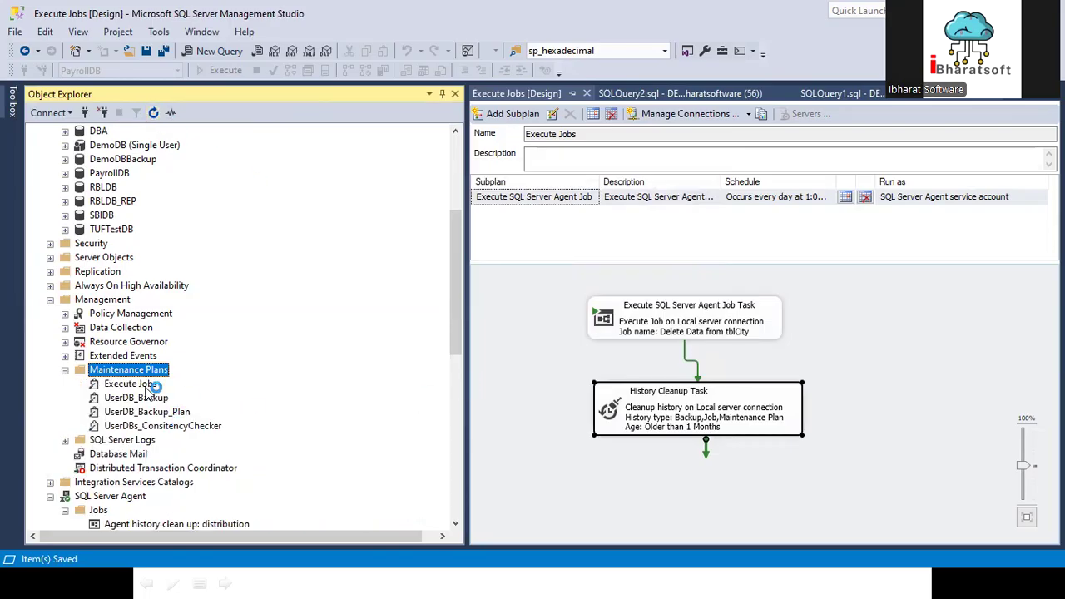
Step: Filter the SQL Server Agent jobs to names containing Execute SQL Server Agent Job
scroll(151, 384, "down", 4)
left_click(98, 342)
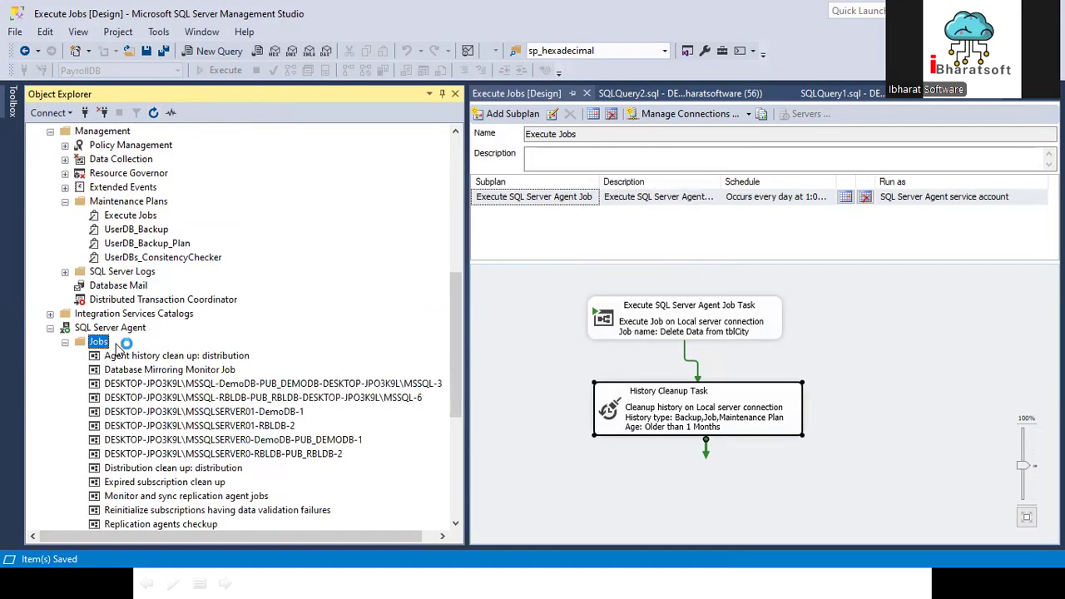
right_click(100, 343)
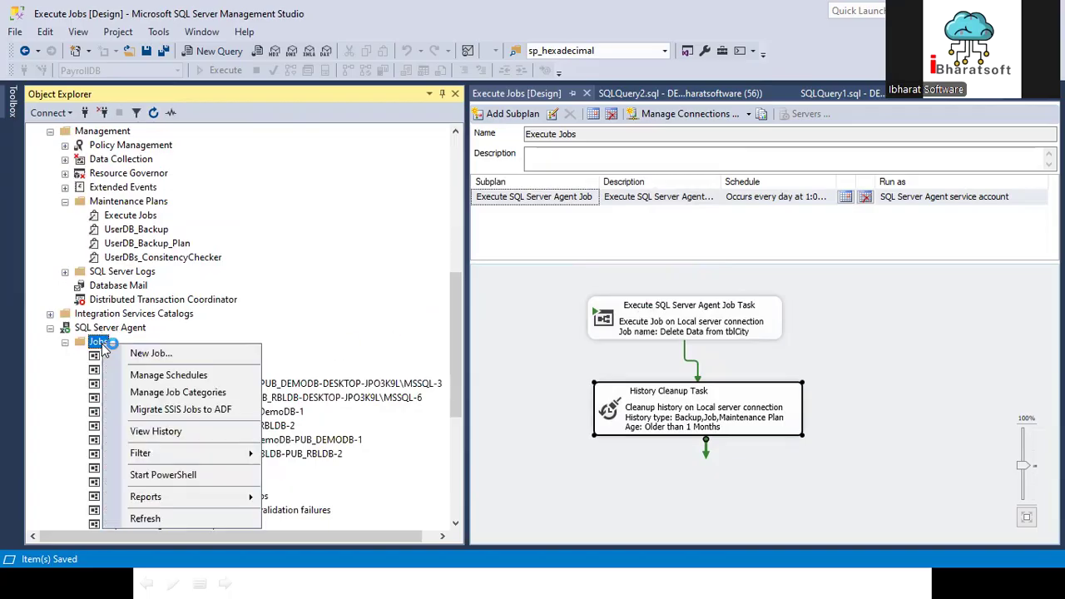
mouse_move(174, 458)
left_click(328, 471)
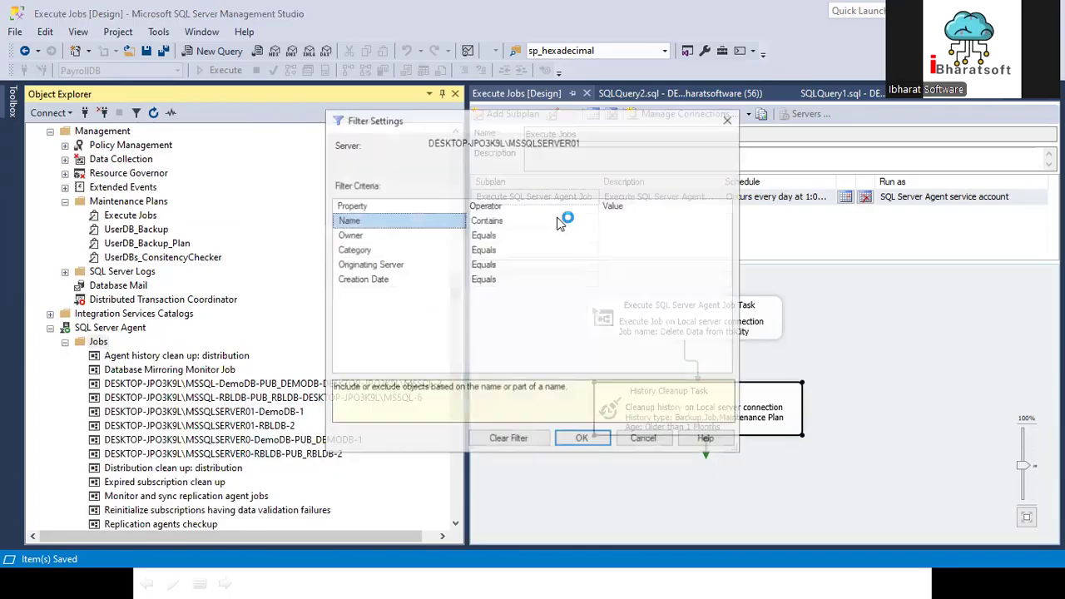
left_click(642, 219)
key("ctrl+v")
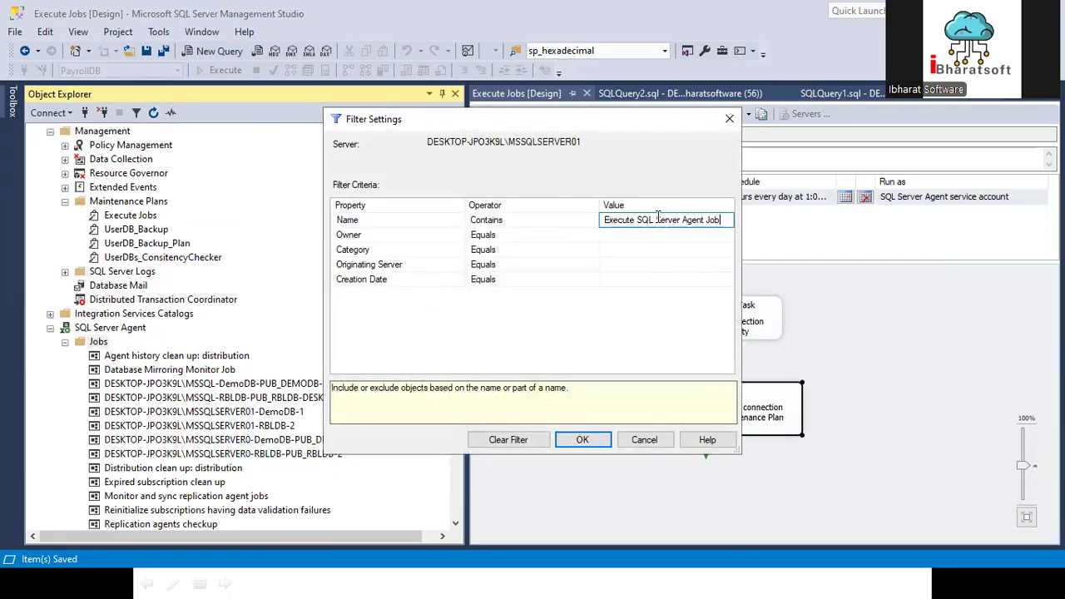
left_click(574, 443)
right_click(185, 441)
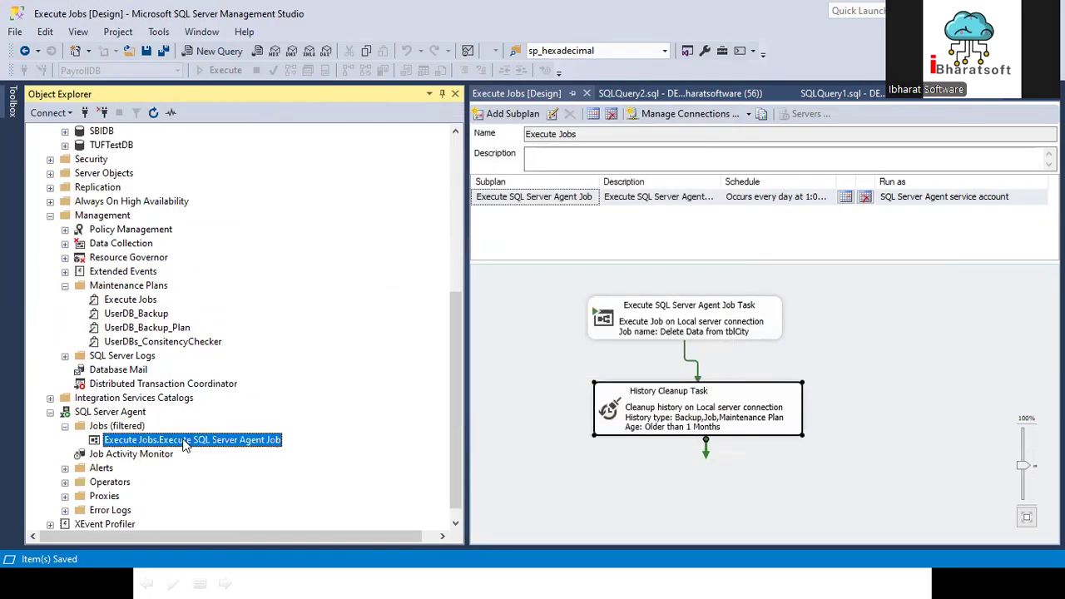
left_click(404, 302)
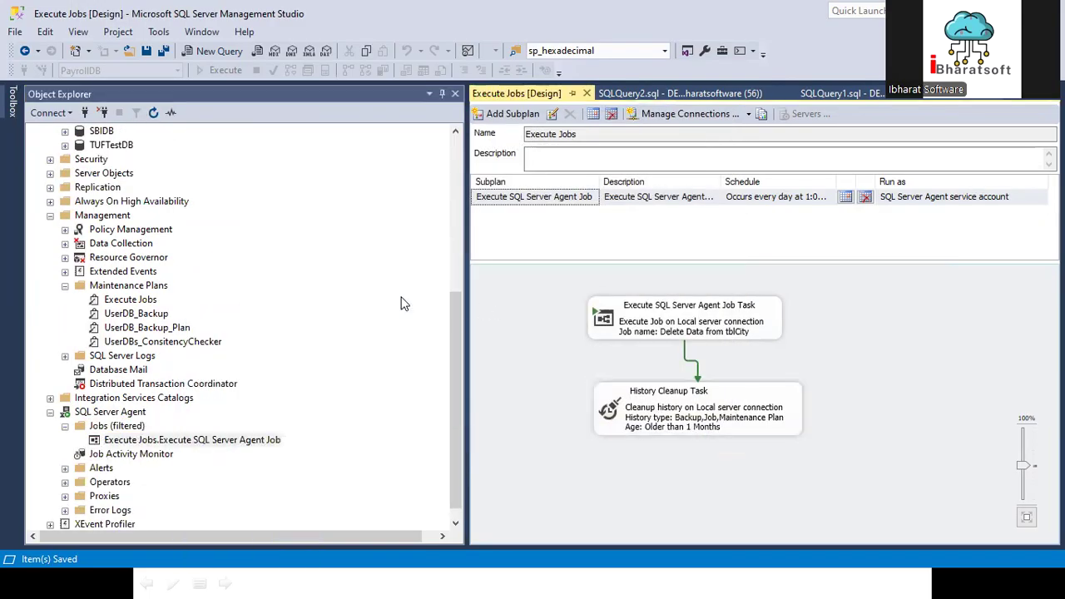
Step: Query the top 1000 rows of PayrollDB's dbo.tblCity table
scroll(405, 302, "up", 7)
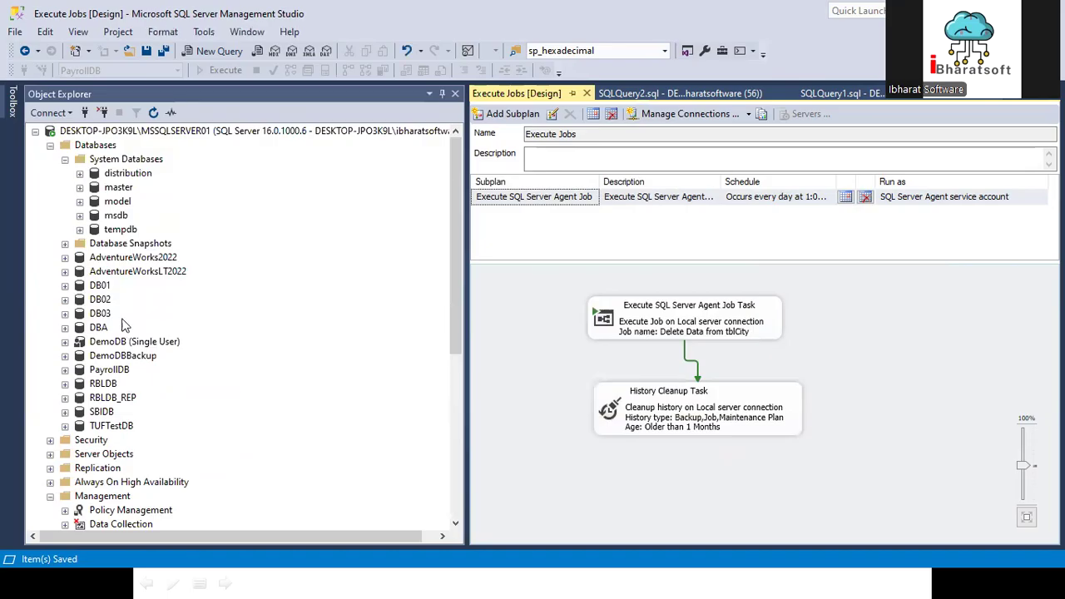
left_click(65, 369)
right_click(138, 371)
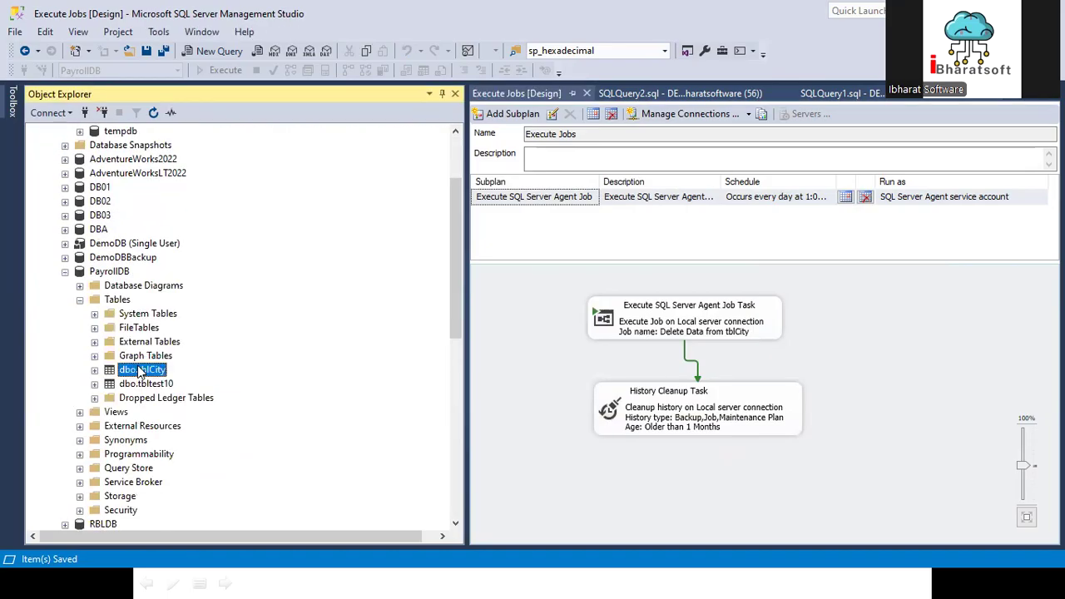
left_click(190, 261)
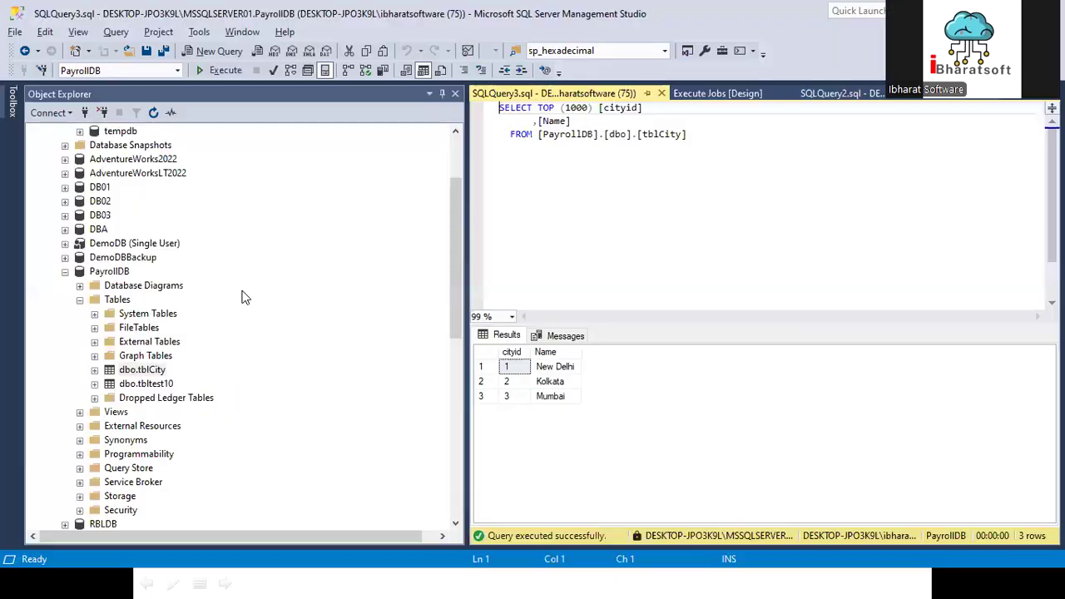
Step: Start the Execute Jobs.Execute SQL Server Agent Job job and close the progress window
left_click(79, 293)
scroll(79, 293, "down", 9)
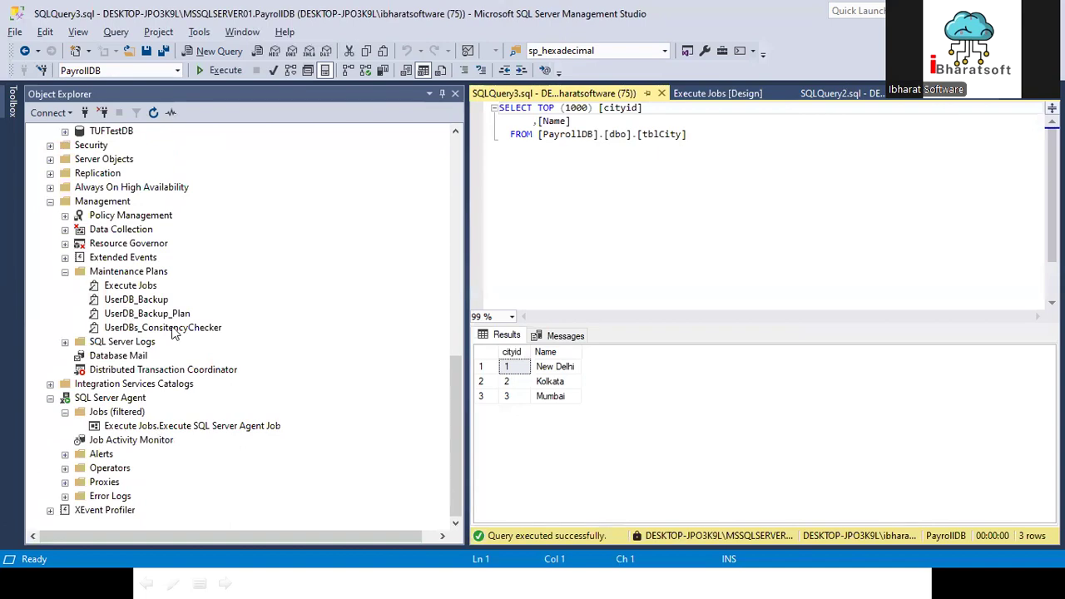
right_click(145, 286)
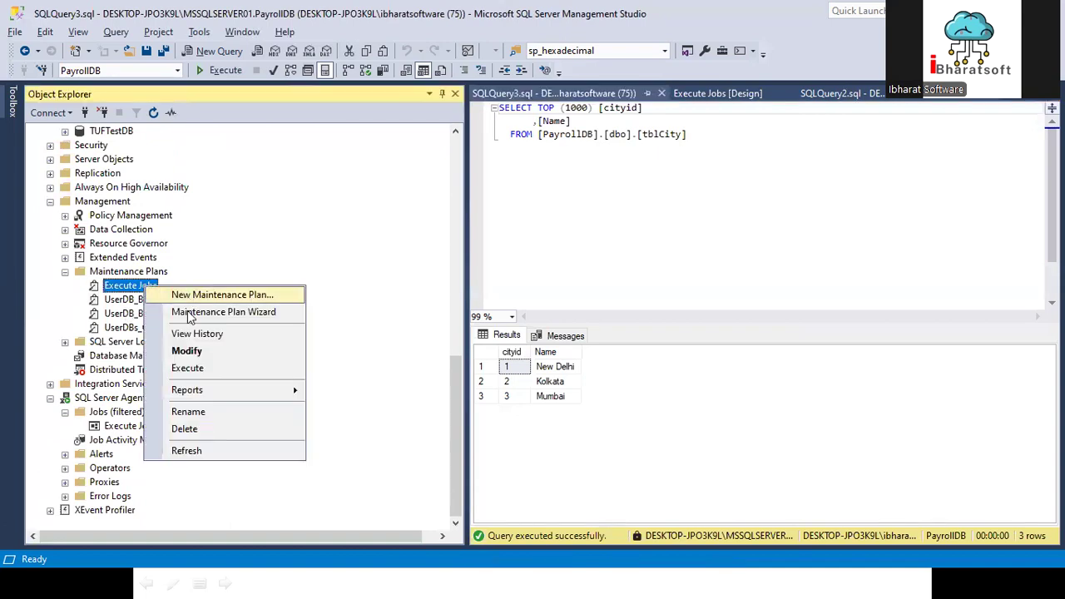
left_click(280, 249)
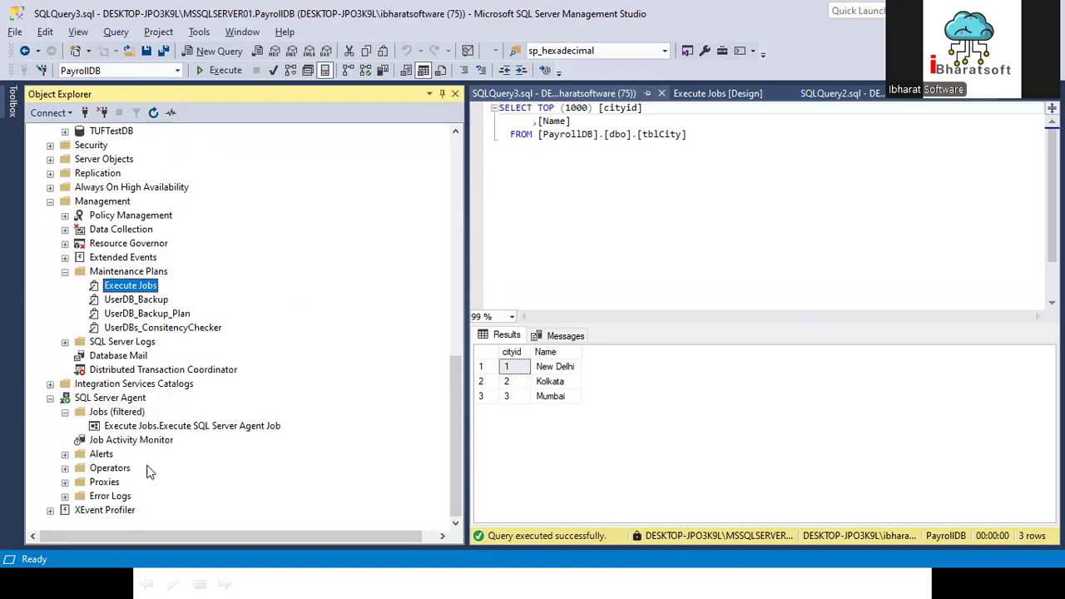
right_click(162, 433)
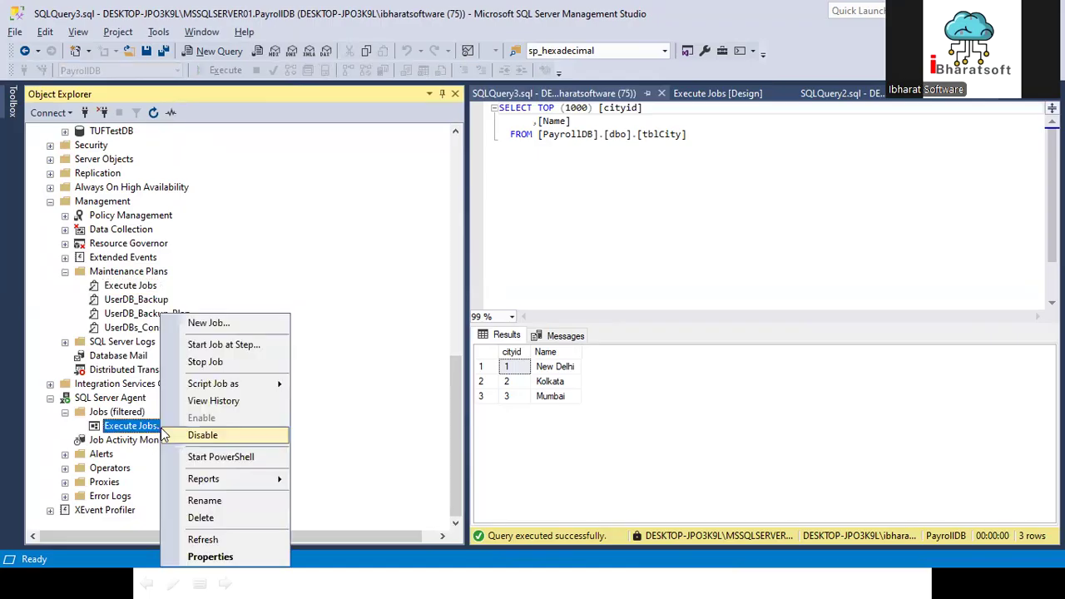
left_click(216, 345)
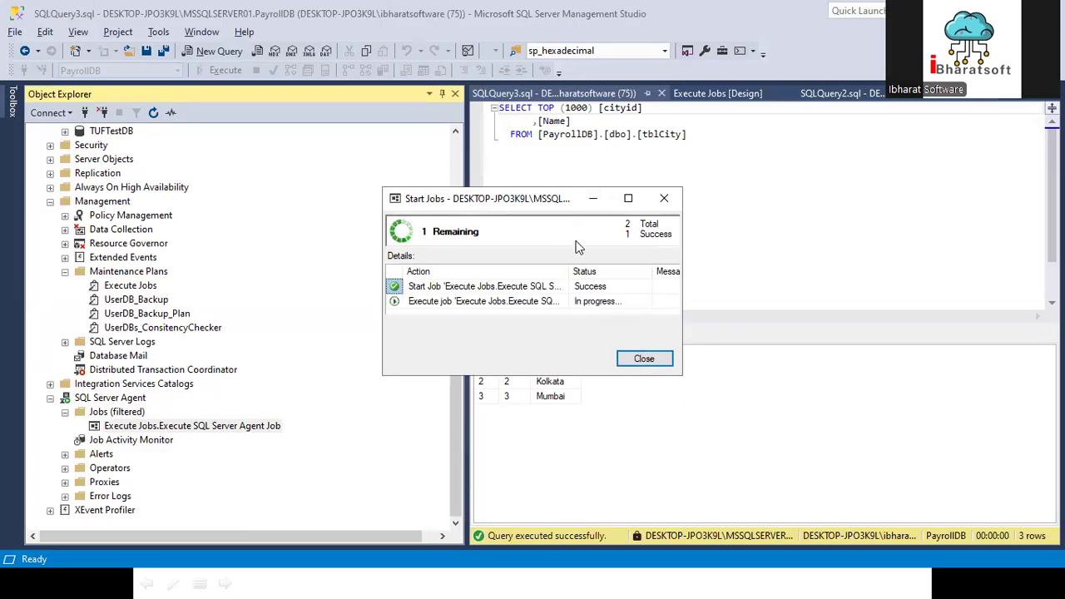
left_click(653, 359)
Step: View the run history of the Execute Jobs.Execute SQL Server Agent Job job and close the log viewer
right_click(215, 425)
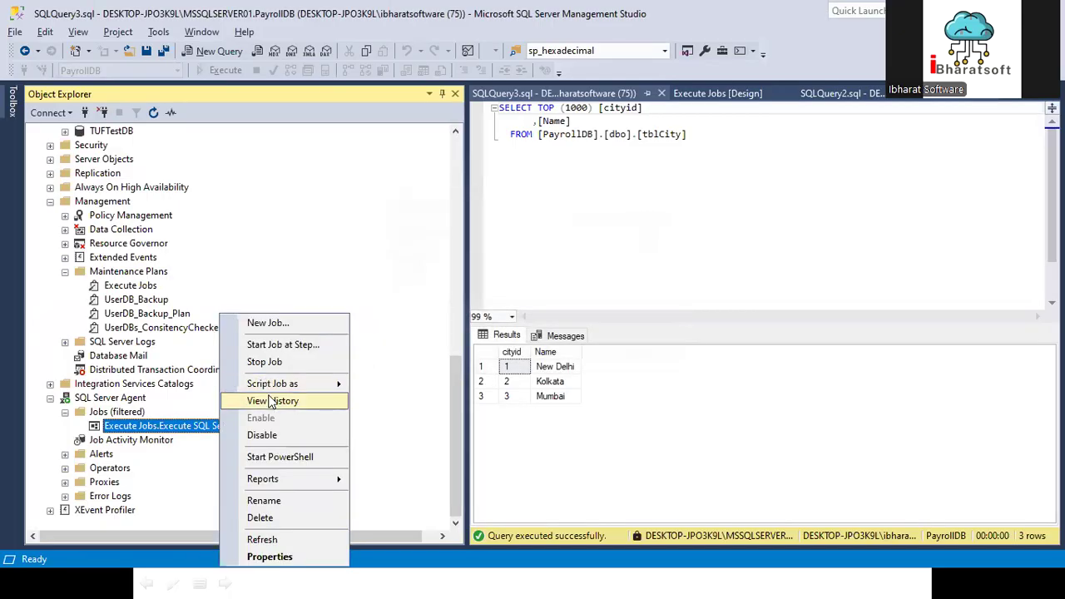
left_click(271, 401)
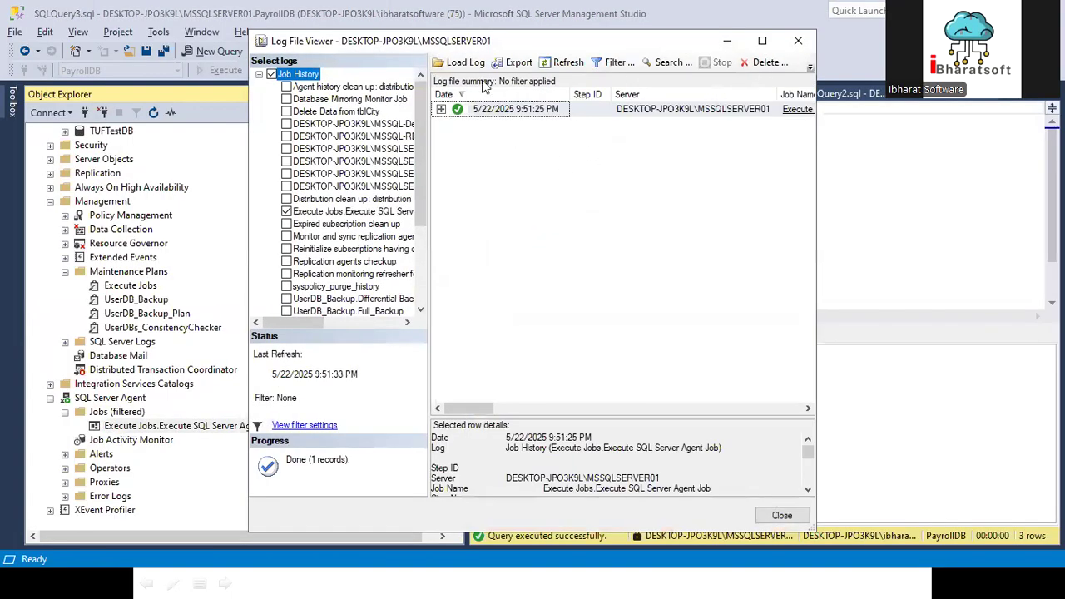
key("Escape")
Step: Run the top 1000 rows query on PayrollDB's dbo.tblCity again to check the table's contents
left_click_drag(739, 171, 471, 103)
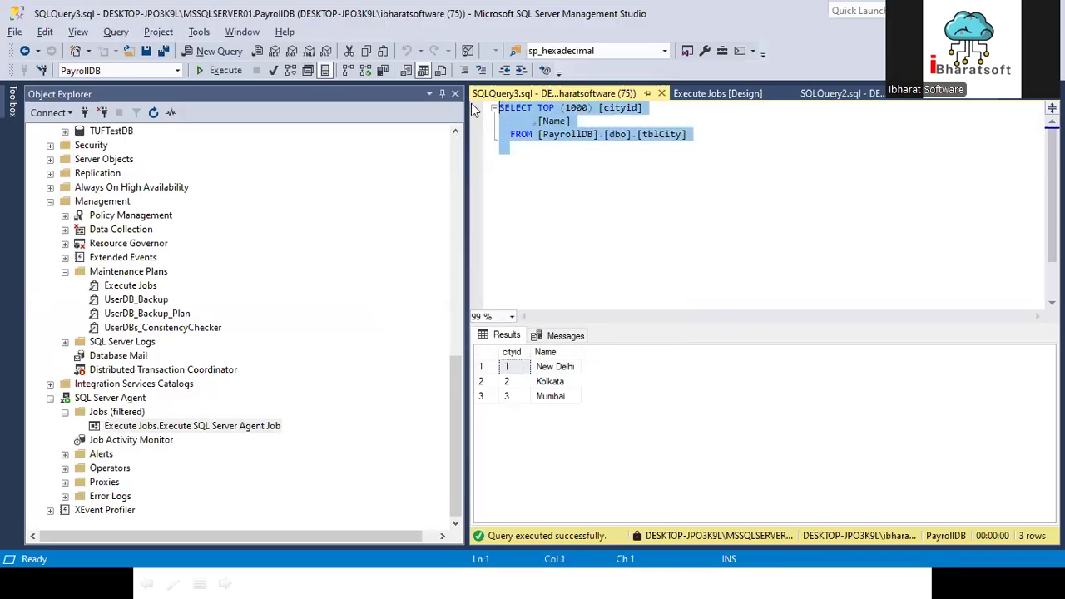
left_click(223, 70)
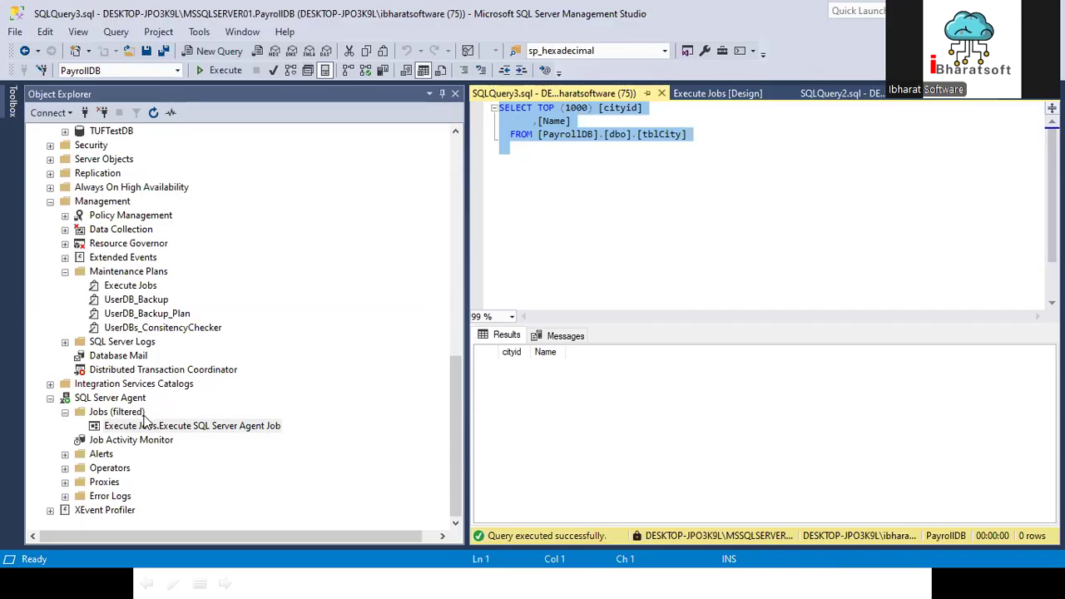
Step: Switch to the training presentation to view the list of maintenance plan tasks and return to SQL Server Management Studio
key("alt+Tab")
key("alt+Tab")
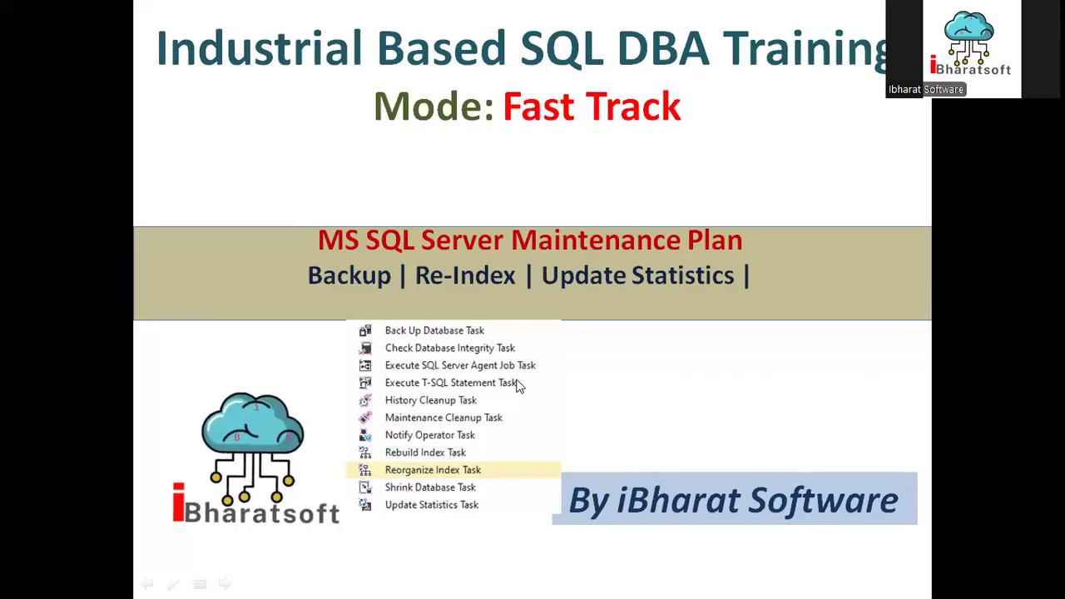
key("alt+Tab")
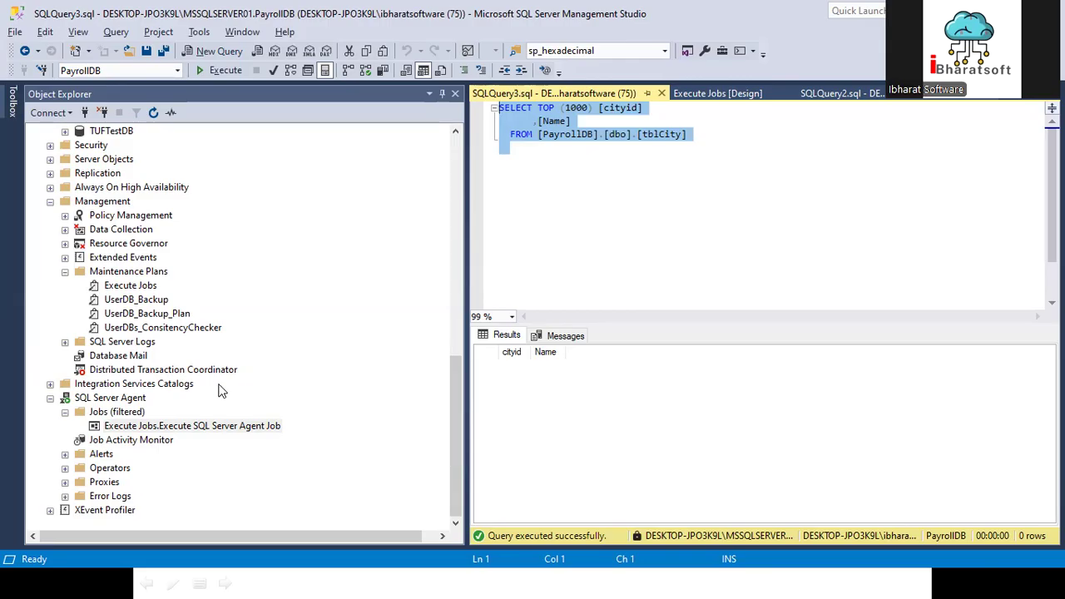
Step: Create a new maintenance plan named Execute TSQL Statement
right_click(121, 274)
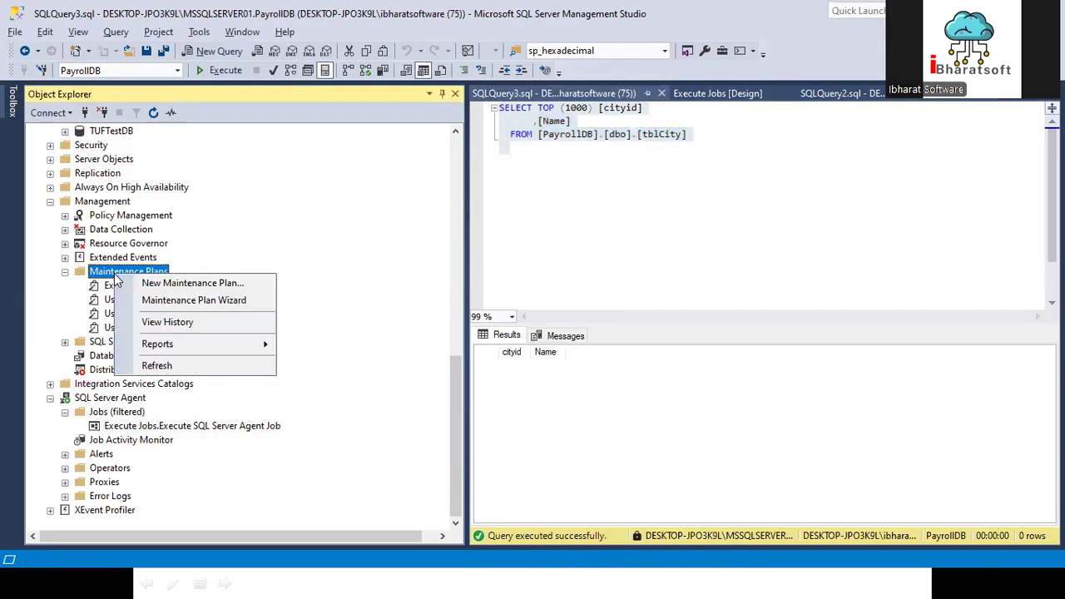
left_click(177, 285)
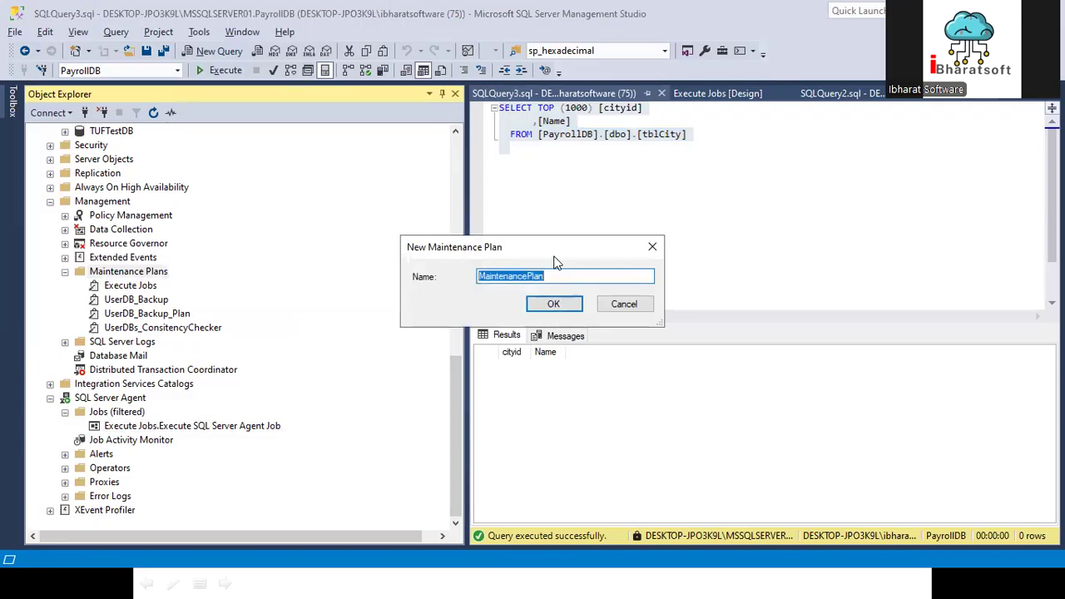
type("Execute TSQL Statement")
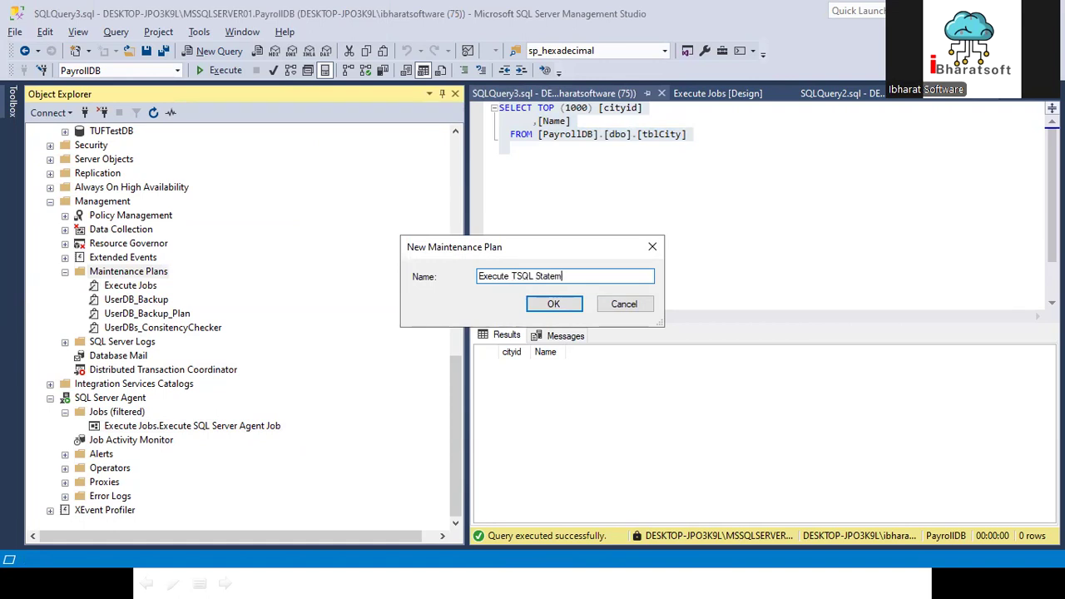
left_click(558, 305)
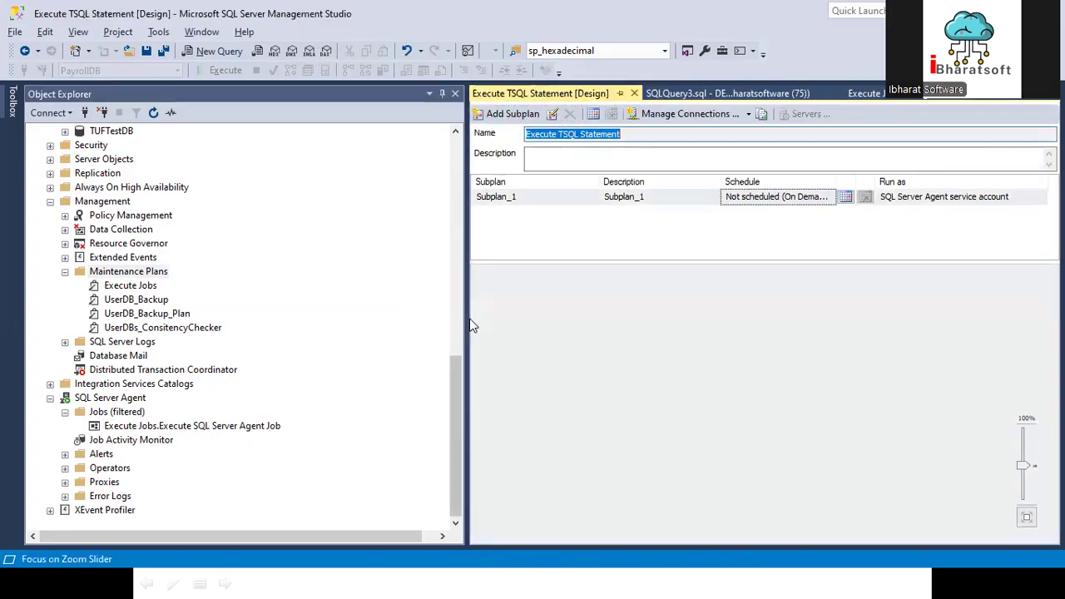
Step: Set both the name and the description of Subplan_1 to Execute TSQL Statement
double_click(501, 200)
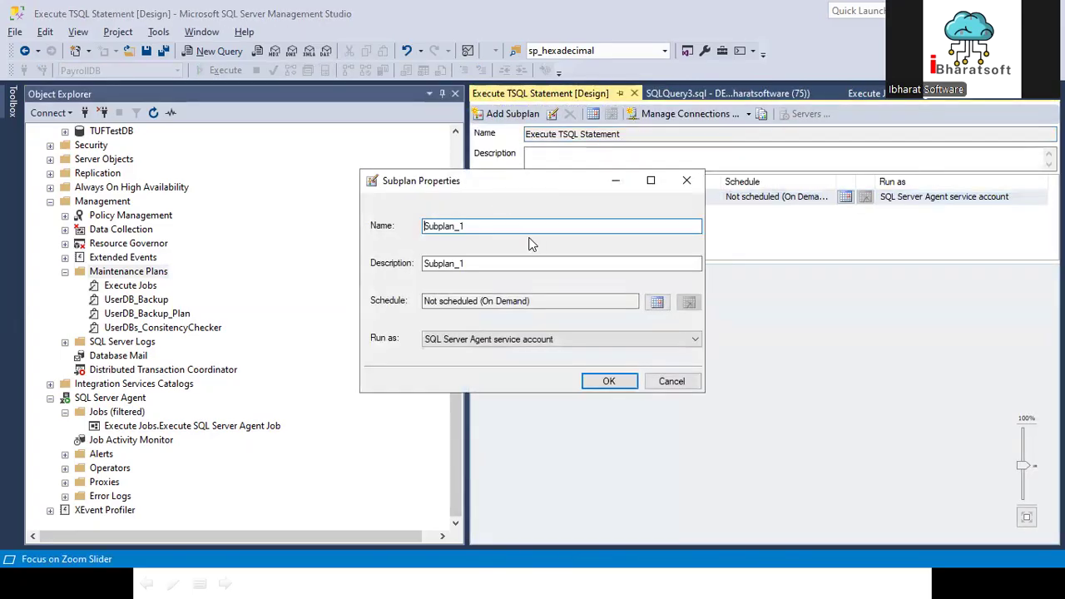
double_click(483, 230)
type("Execute TSQL Statement")
double_click(483, 264)
type("Execute TSQL Statement")
left_click(610, 382)
Step: Schedule the Execute TSQL Statement subplan to recur daily at 1:00
left_click(845, 197)
left_click(420, 207)
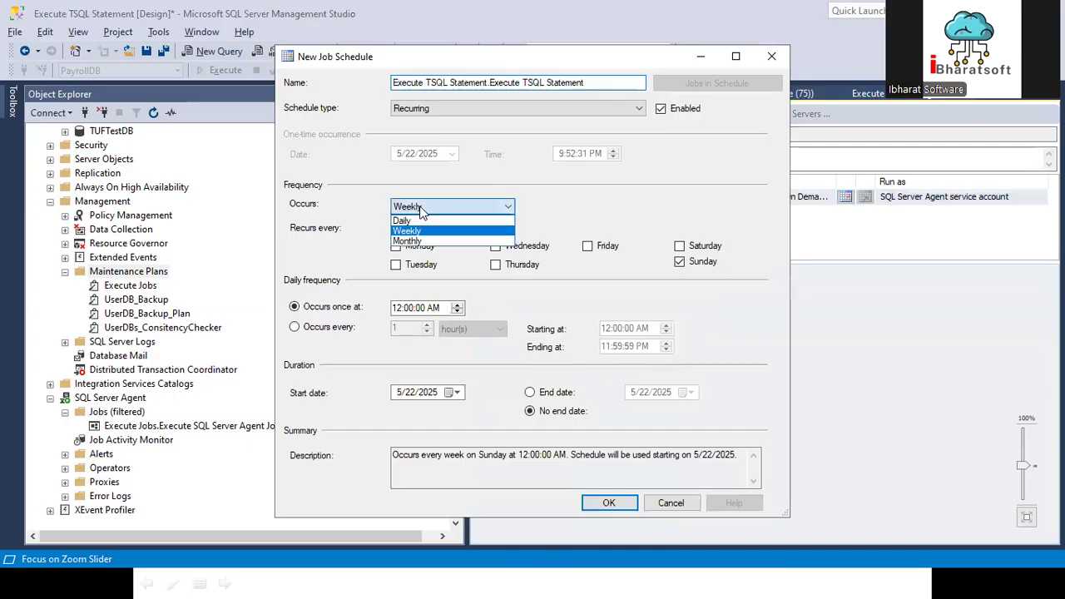
left_click(402, 220)
left_click(400, 270)
left_click(608, 506)
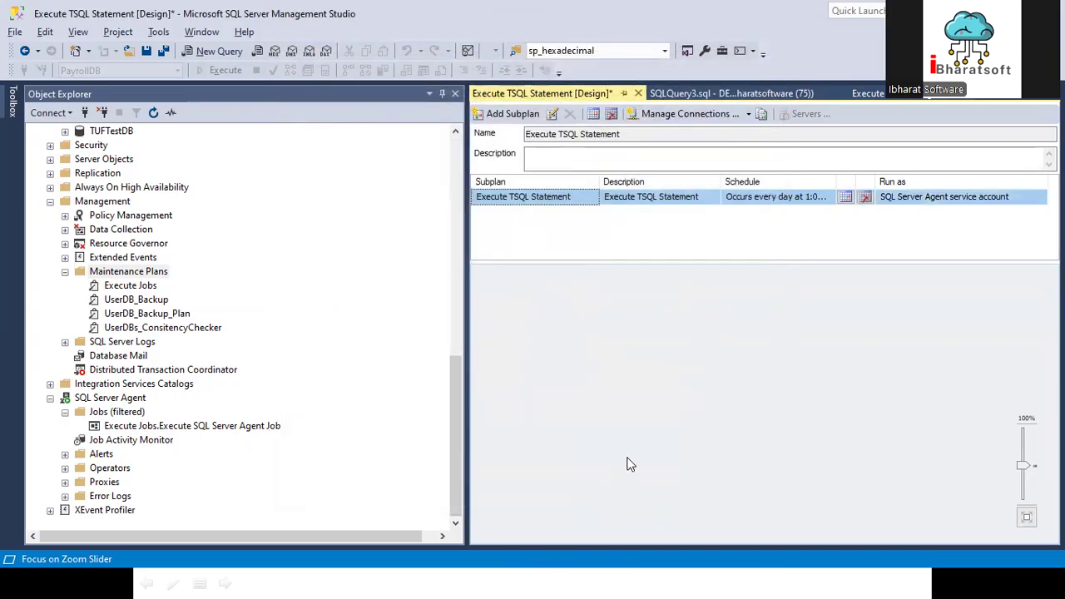
Step: Add an Execute T-SQL Statement Task to the subplan, and open its settings without changing them
mouse_move(12, 115)
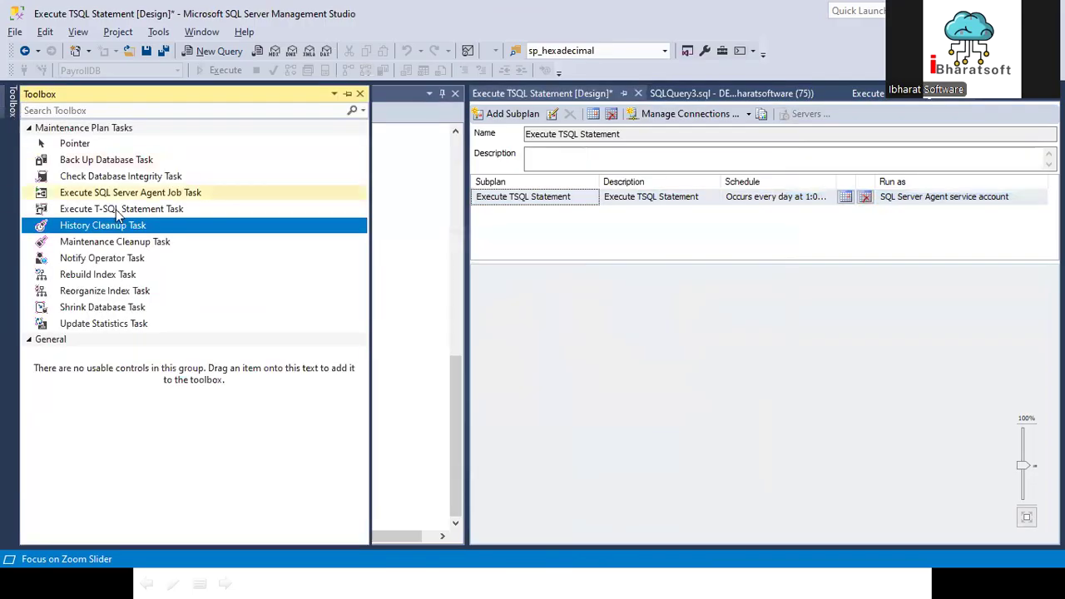
left_click_drag(112, 211, 626, 305)
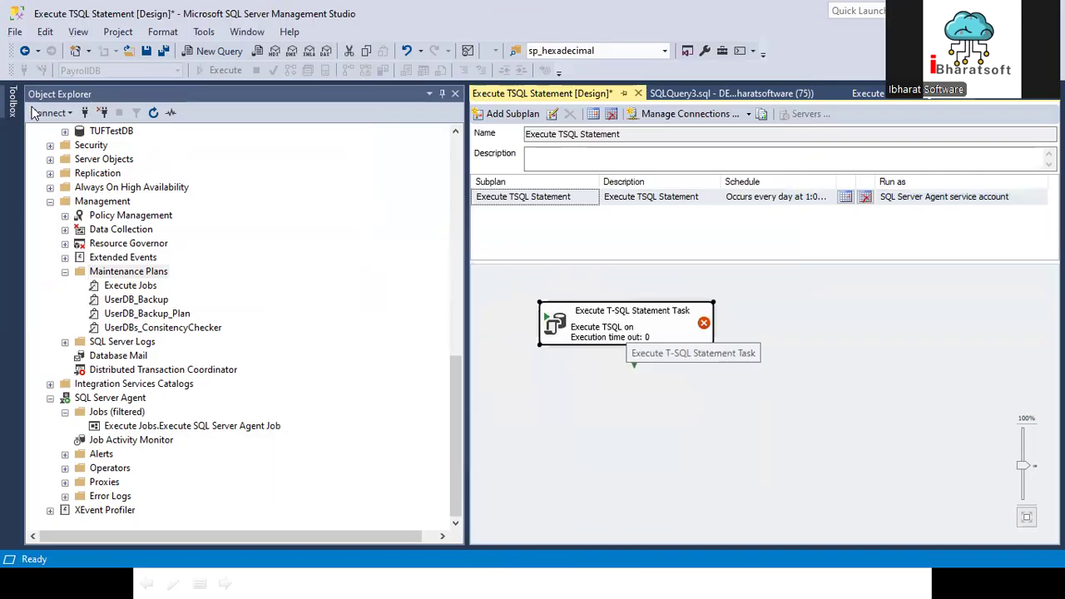
double_click(624, 331)
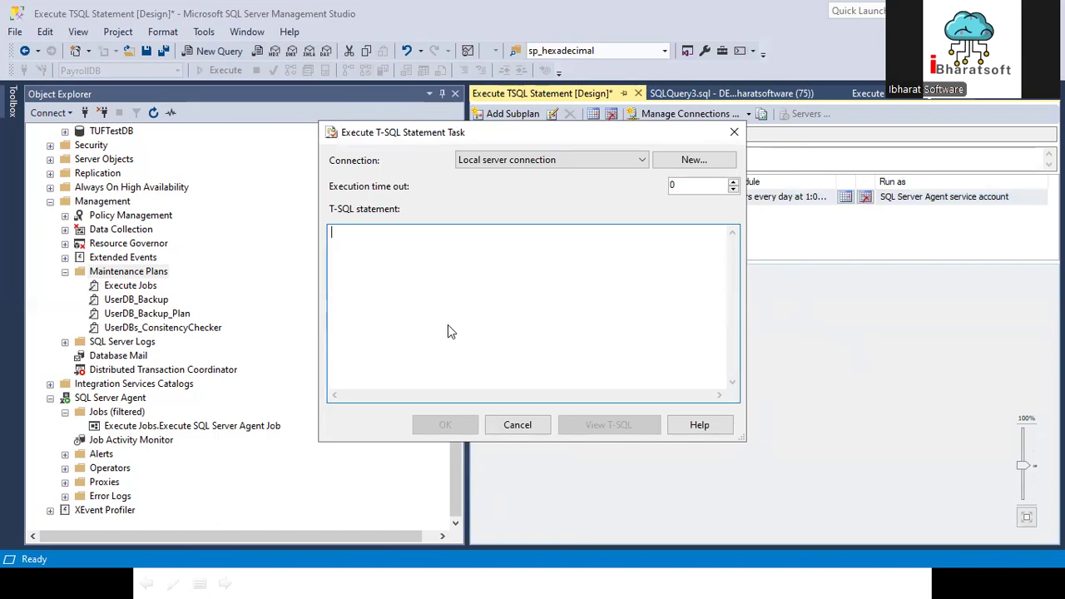
left_click(523, 425)
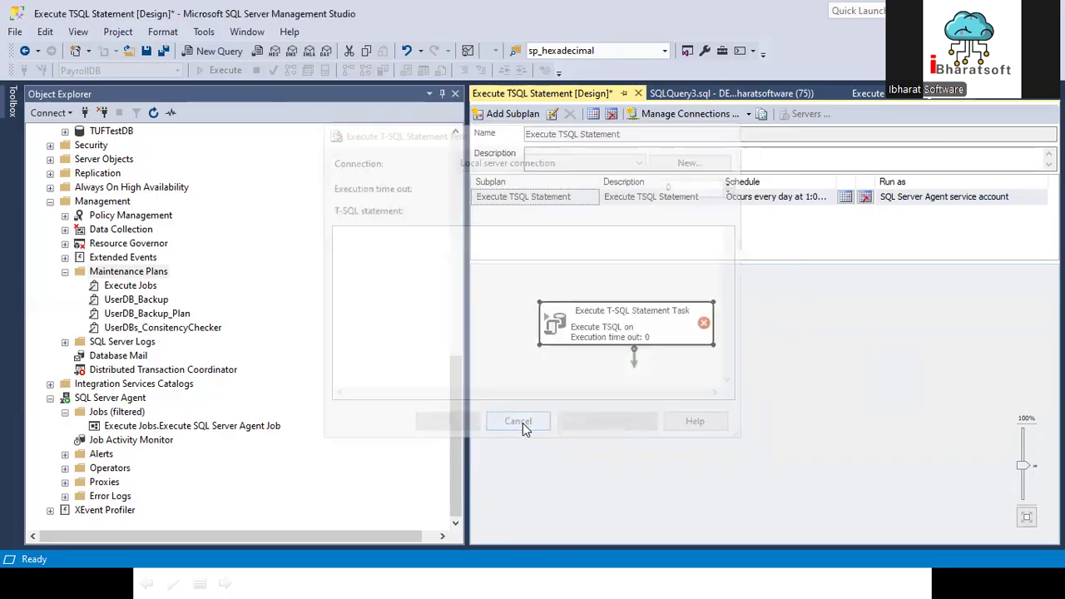
Step: Begin a create table statement for tblEmployee below the tblCity query in SQLQuery3.sql
left_click(696, 91)
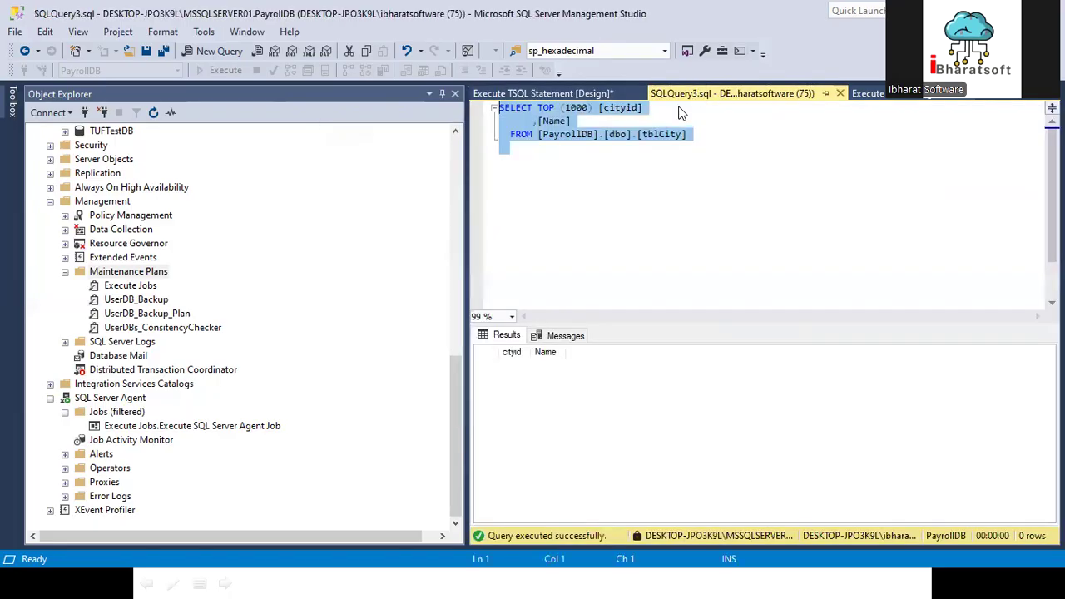
left_click(730, 141)
key("Return")
key("Return")
key("Return")
key("Return")
key("Return")
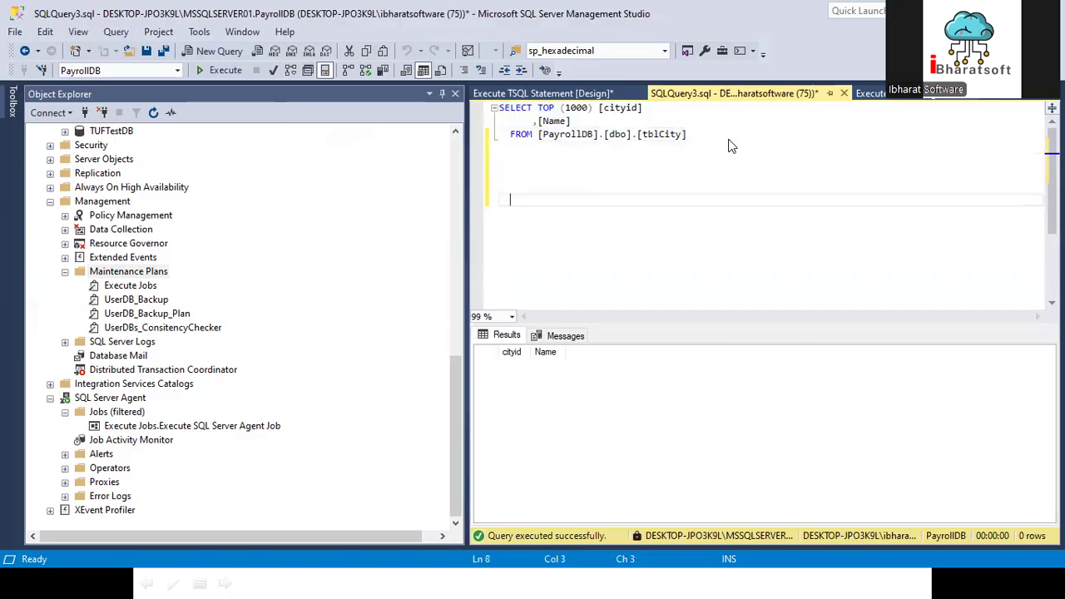
type("if")
type("te ta")
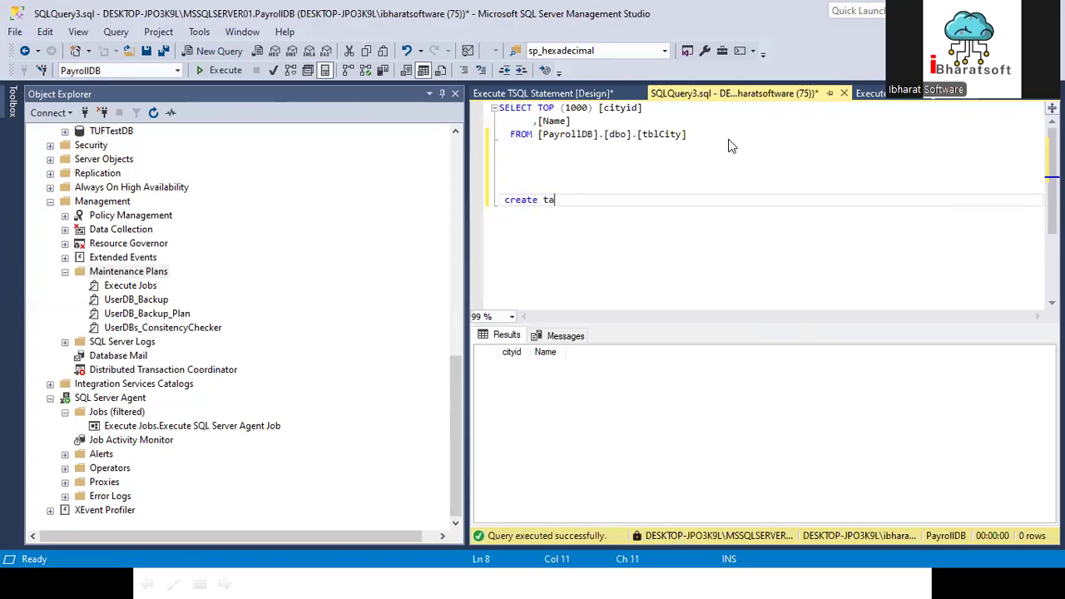
type("ble tblEmployee")
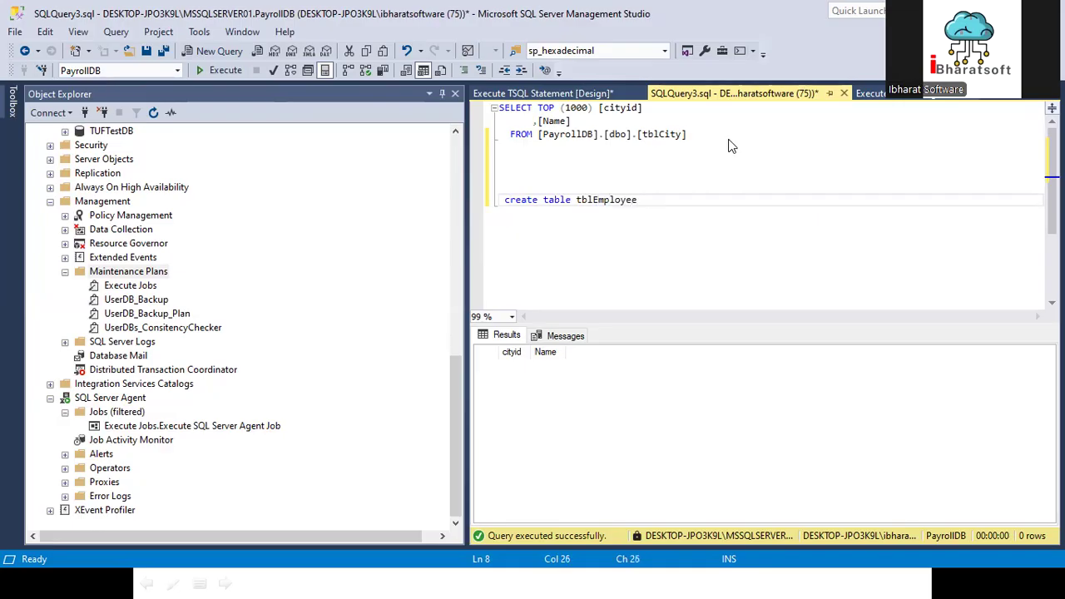
Step: Qualify tblEmployee in the create table statement with the [PayrollDB].[dbo]. prefix copied from the tblCity query
left_click(539, 136)
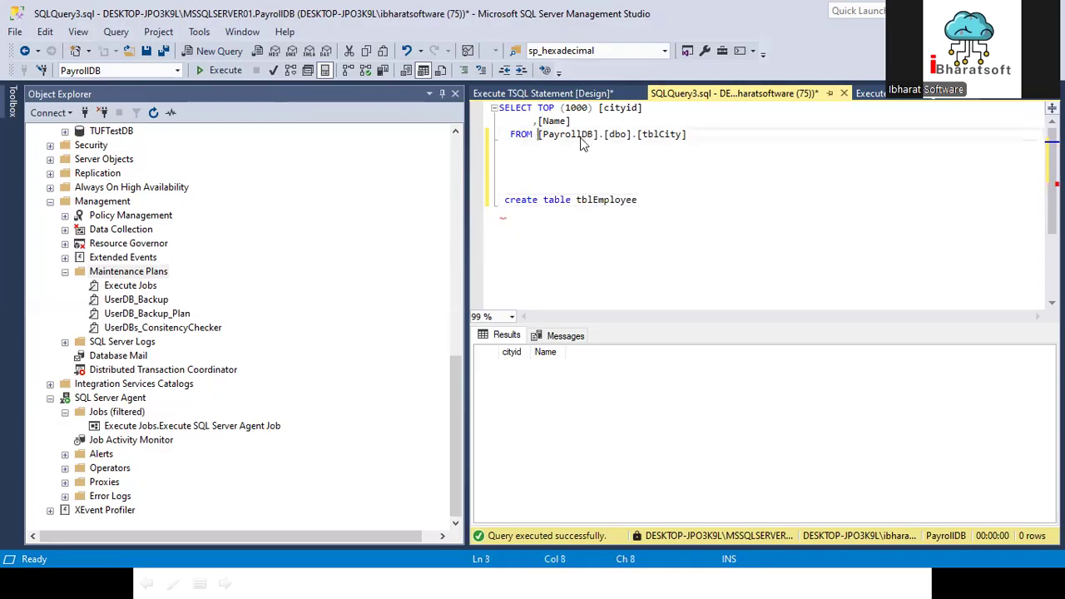
left_click(641, 136, "shift")
left_click(576, 201)
type("Execute TSQL Statement")
left_click(509, 135)
left_click_drag(537, 134, 638, 134)
key("ctrl+c")
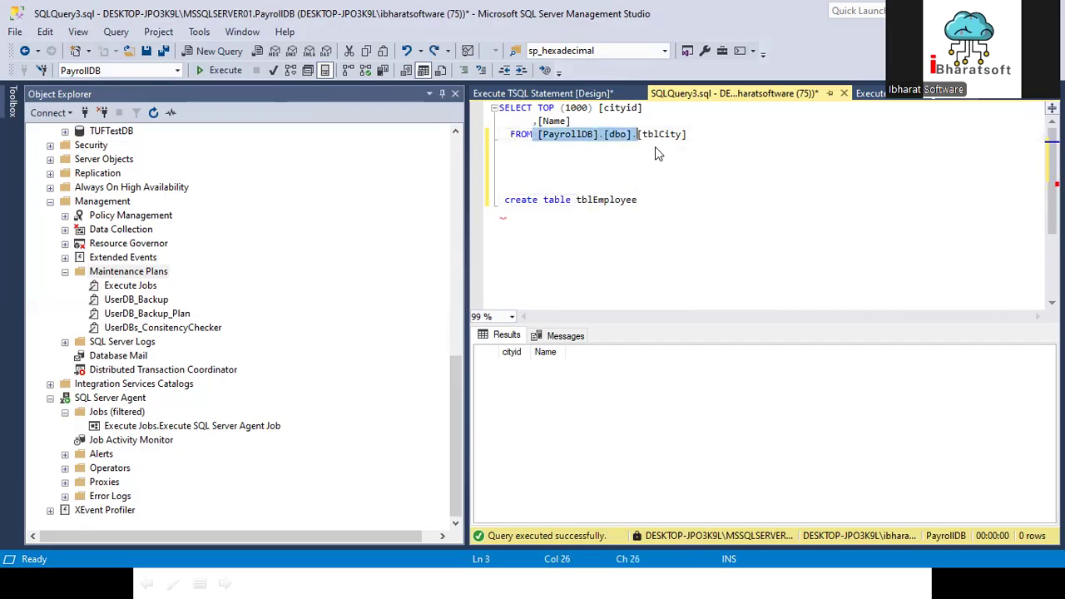
left_click(577, 200)
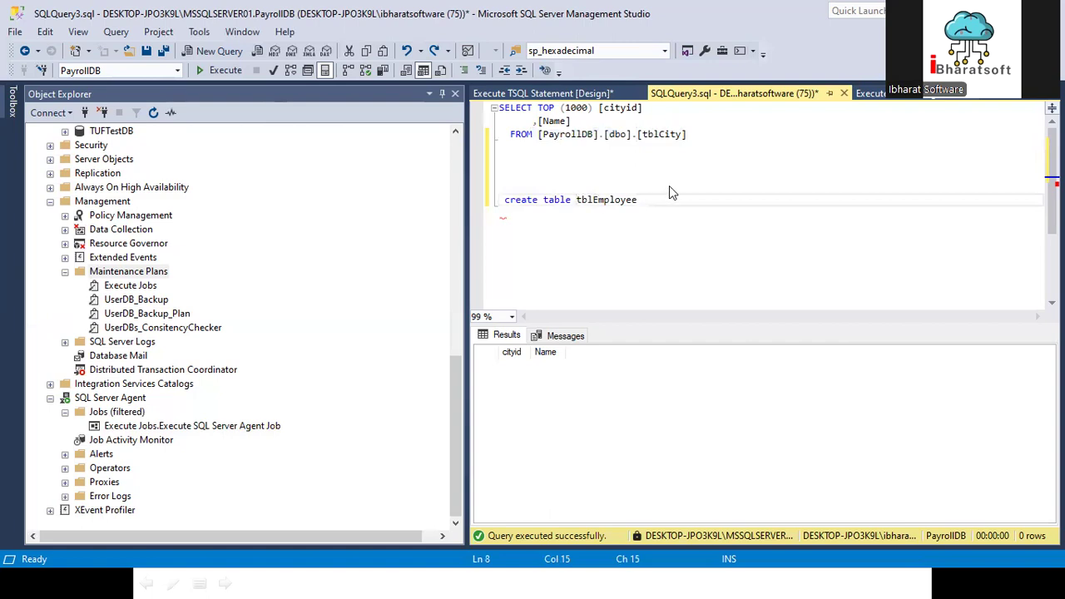
key("ctrl+v")
Step: Define the tblEmployee columns as empno int and Ename varchar(100)
type("(empno int,Ename varch")
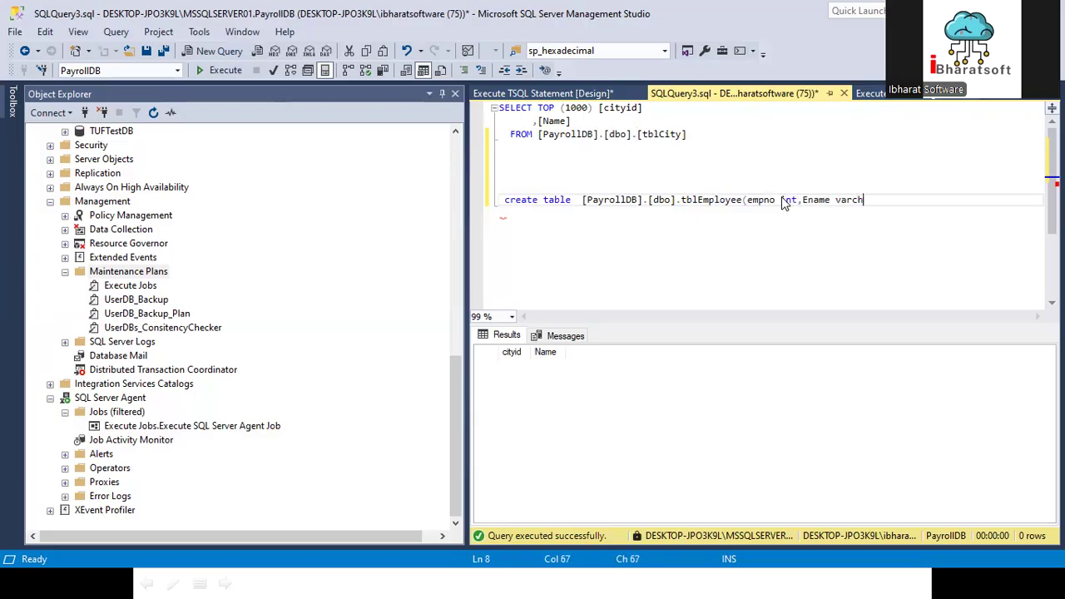
type("ar(100))")
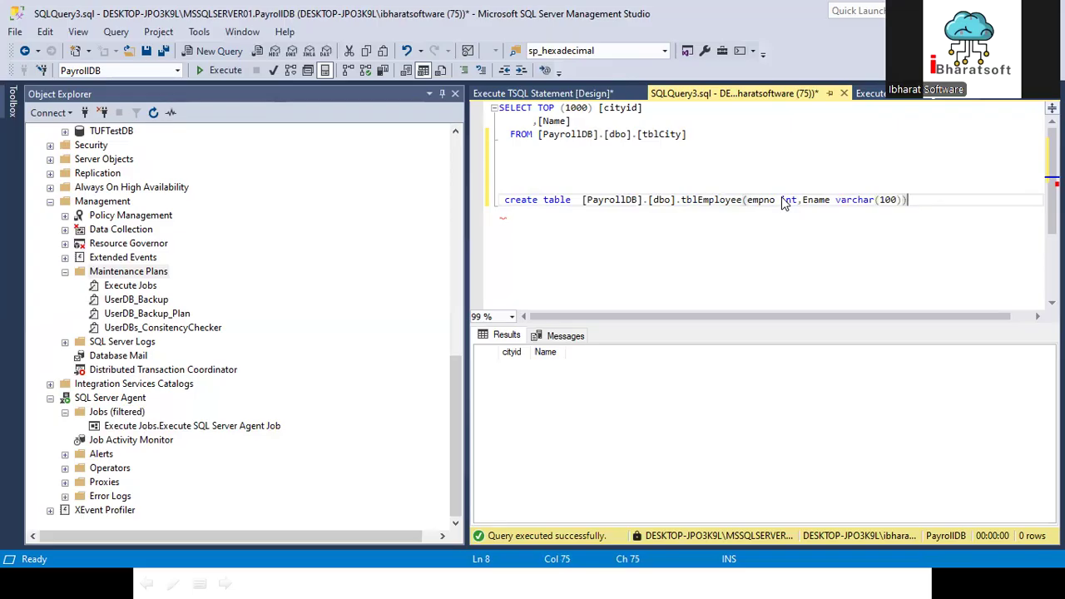
Step: Execute only the tblEmployee create table statement, and run it a second time
left_click_drag(943, 198, 493, 202)
left_click(237, 73)
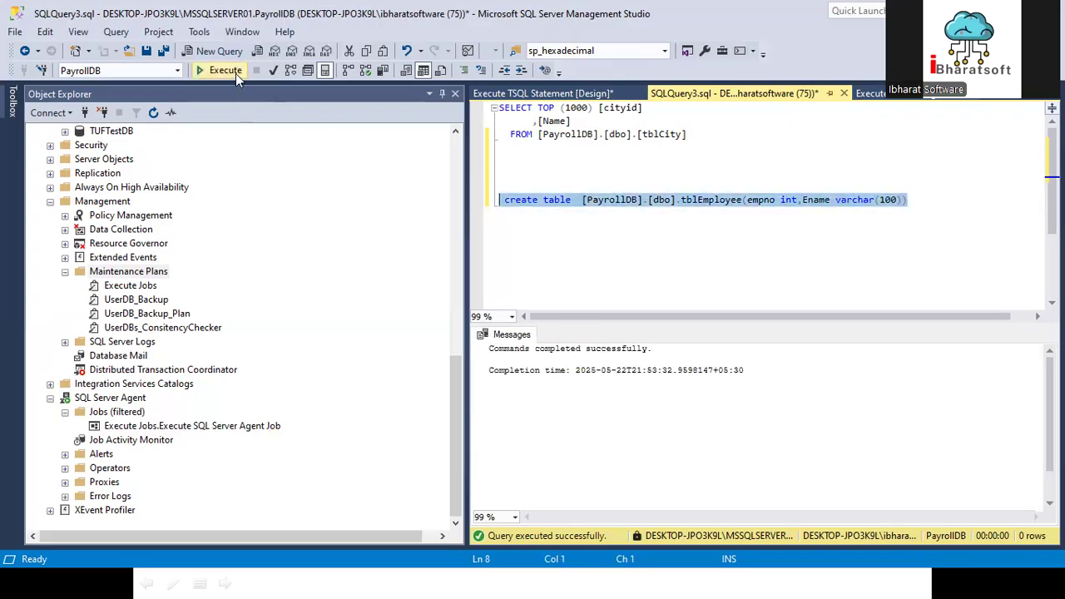
left_click(235, 74)
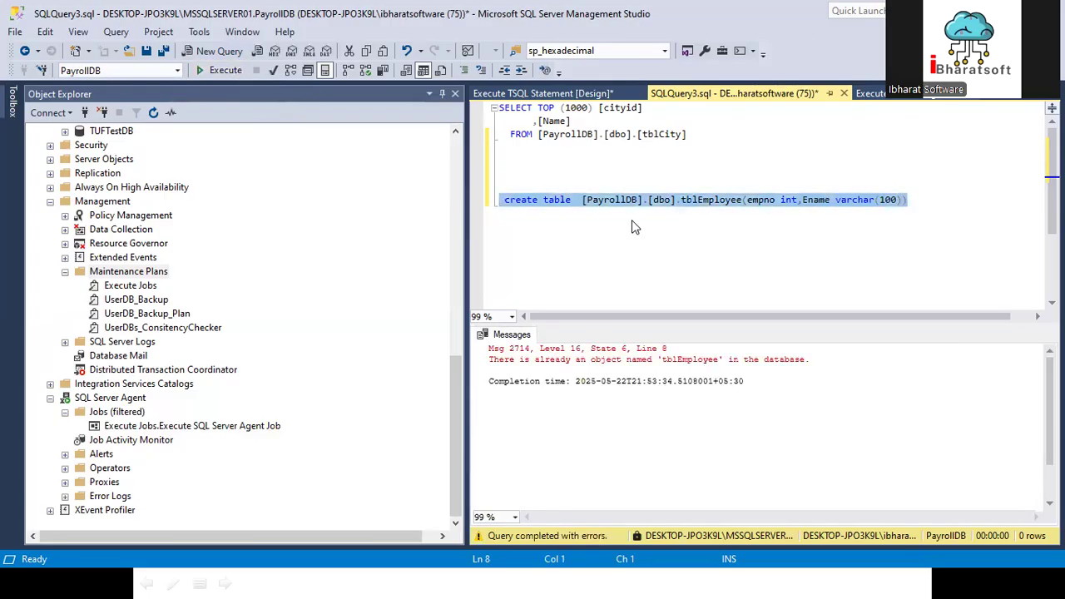
Step: Insert blank lines above the tblEmployee create table statement to make room for a condition
left_click(531, 163)
key("Down")
key("Down")
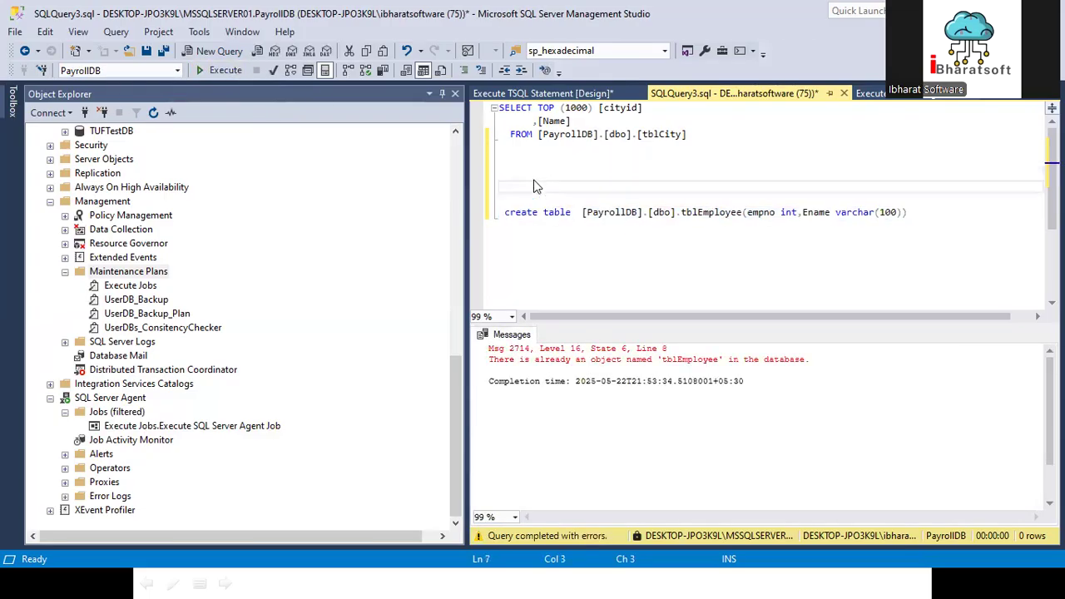
key("Return")
key("Delete")
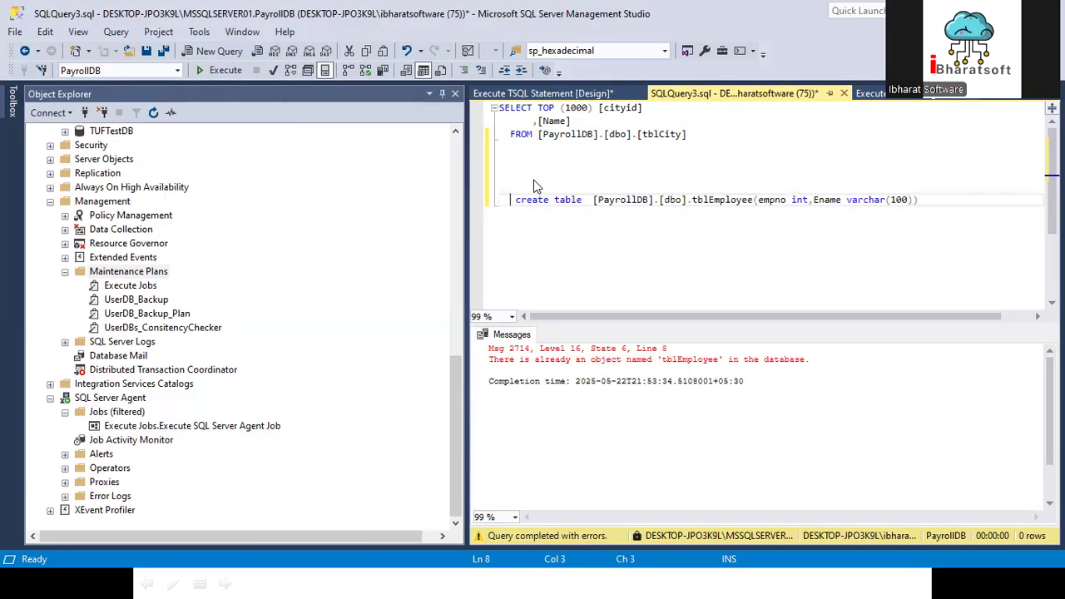
key("Up")
key("Up")
key("Return")
key("Return")
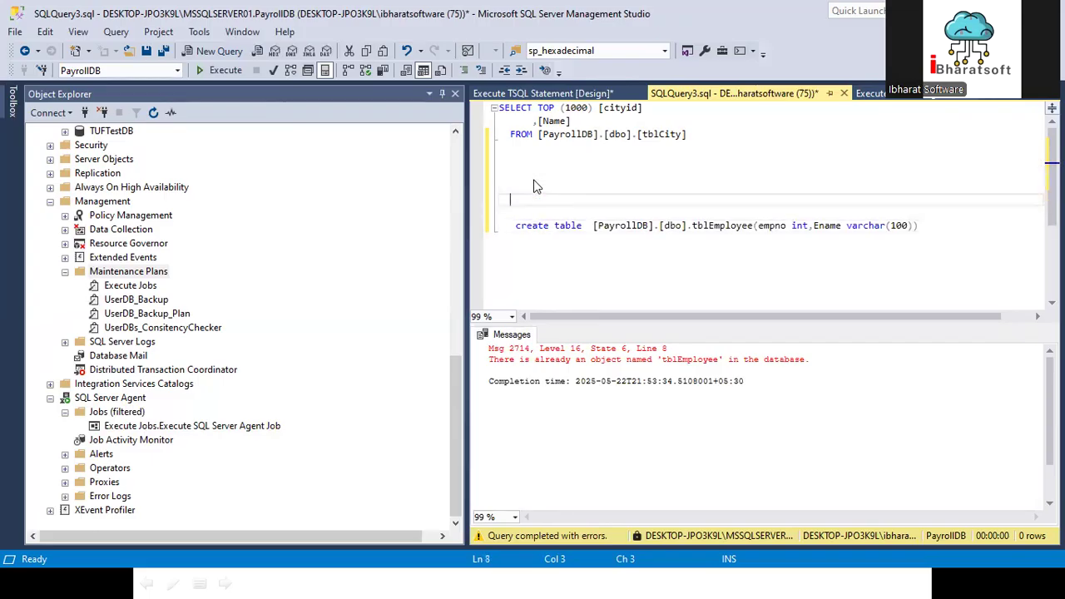
Step: Begin an IF NOT Exists condition on the blank line above the tblEmployee create table statement
type("IF Ex")
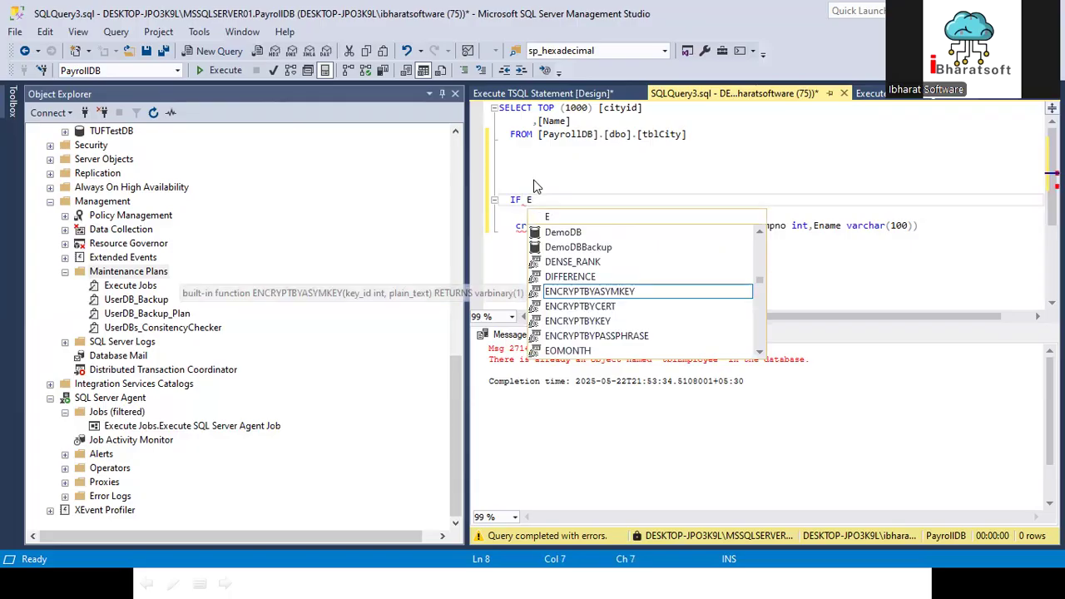
key("BackSpace")
key("BackSpace")
type("N")
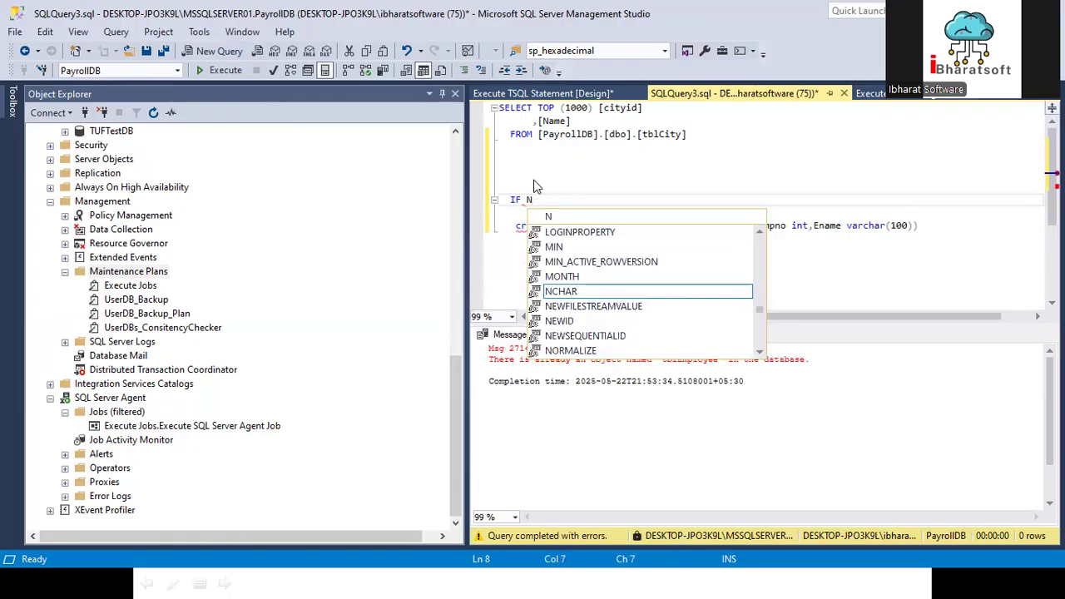
type("OT Exis")
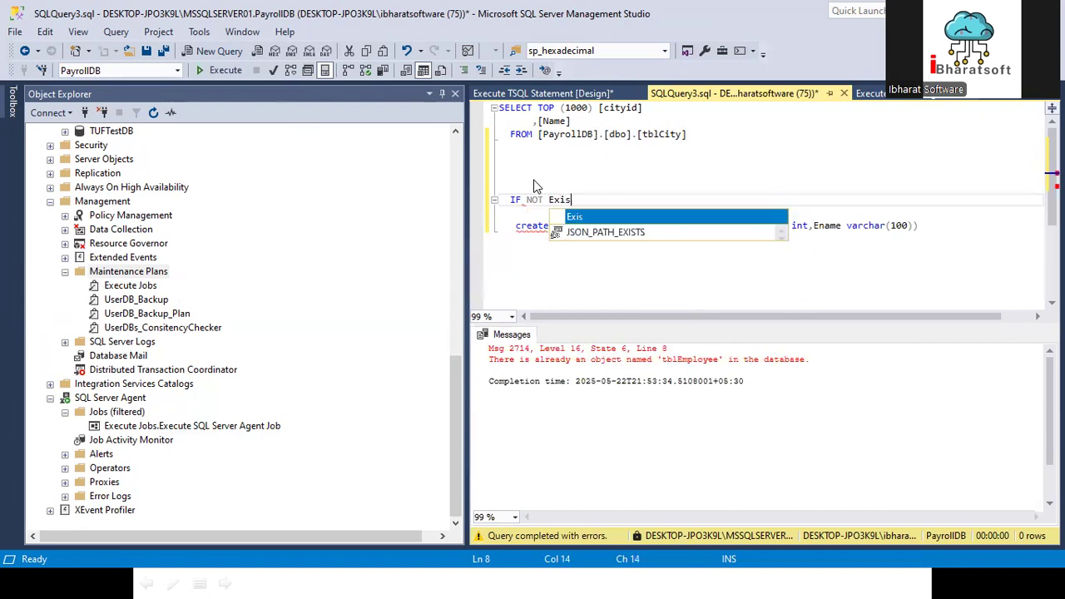
left_click(549, 202)
key("BackSpace")
key("BackSpace")
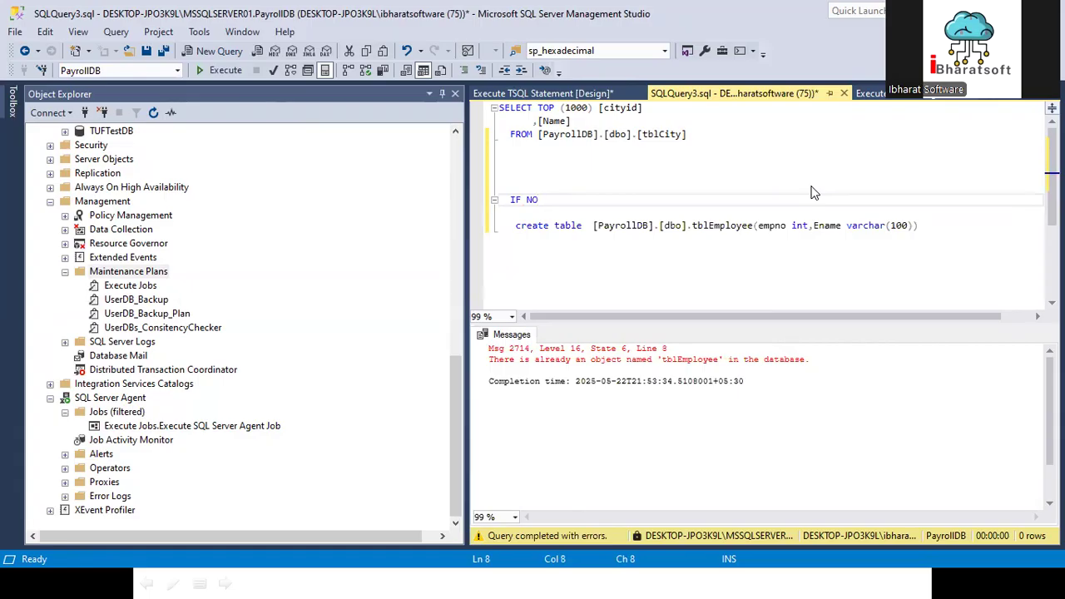
type("exists")
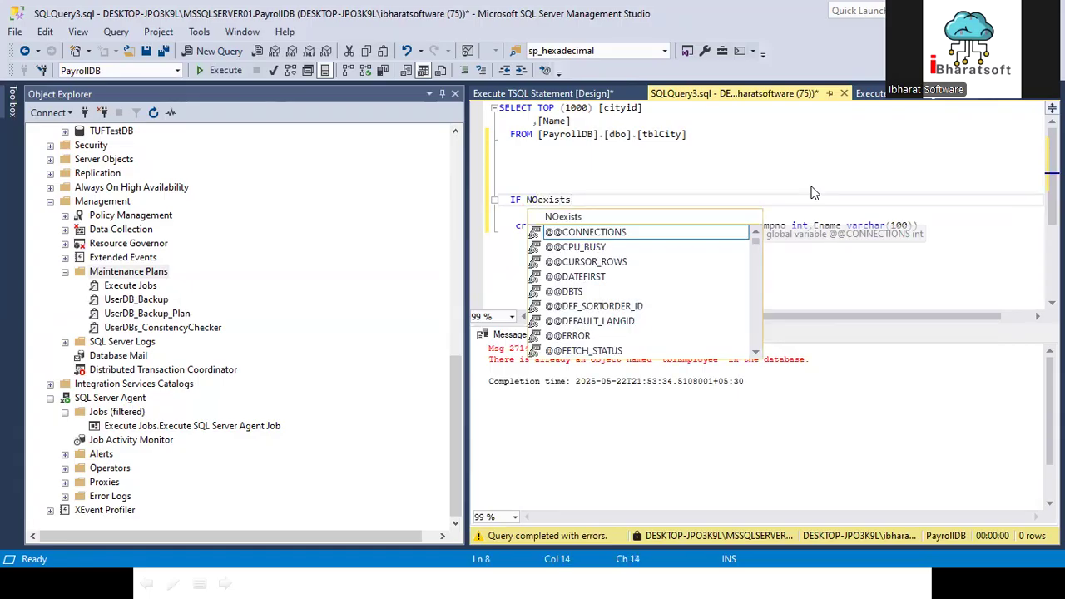
key("Escape")
key("BackSpace")
key("BackSpace")
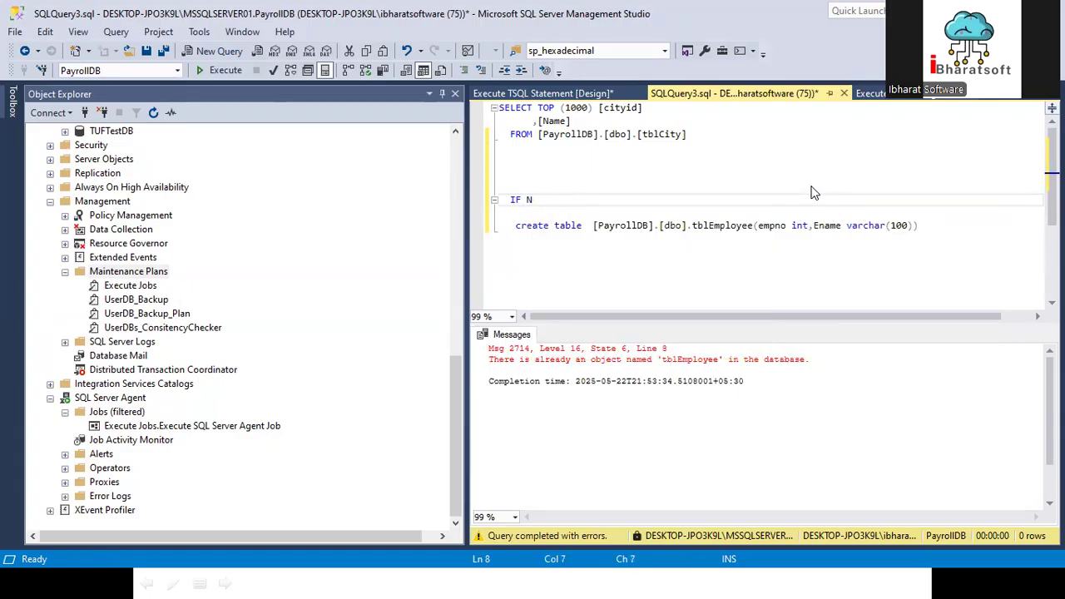
type("EXIS")
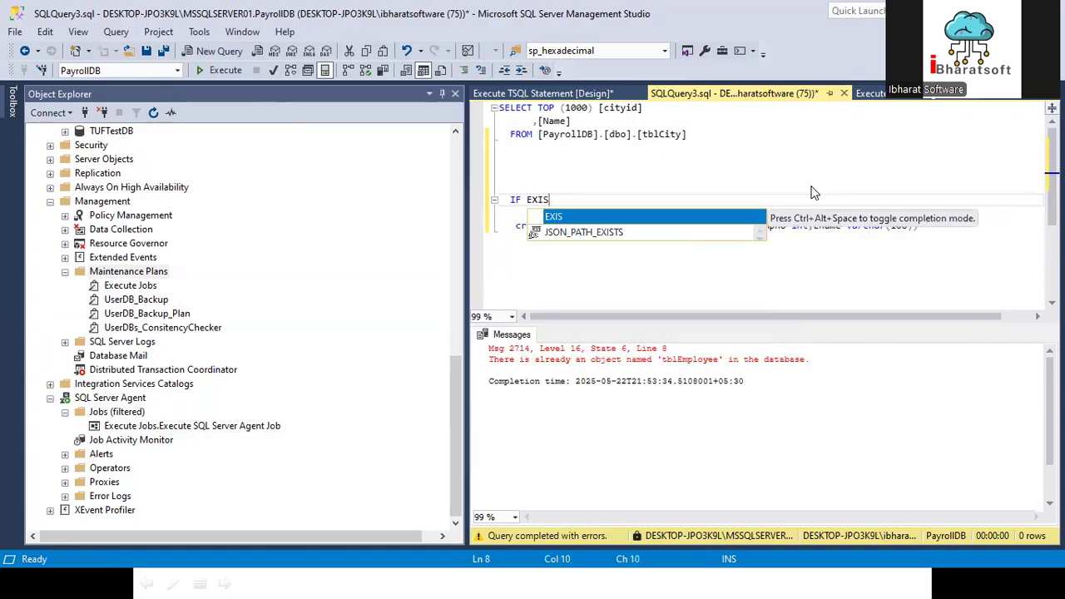
key("BackSpace")
key("BackSpace")
key("BackSpace")
key("BackSpace")
Step: Continue the IF line with exists( select * from sys.tables where
type("exi")
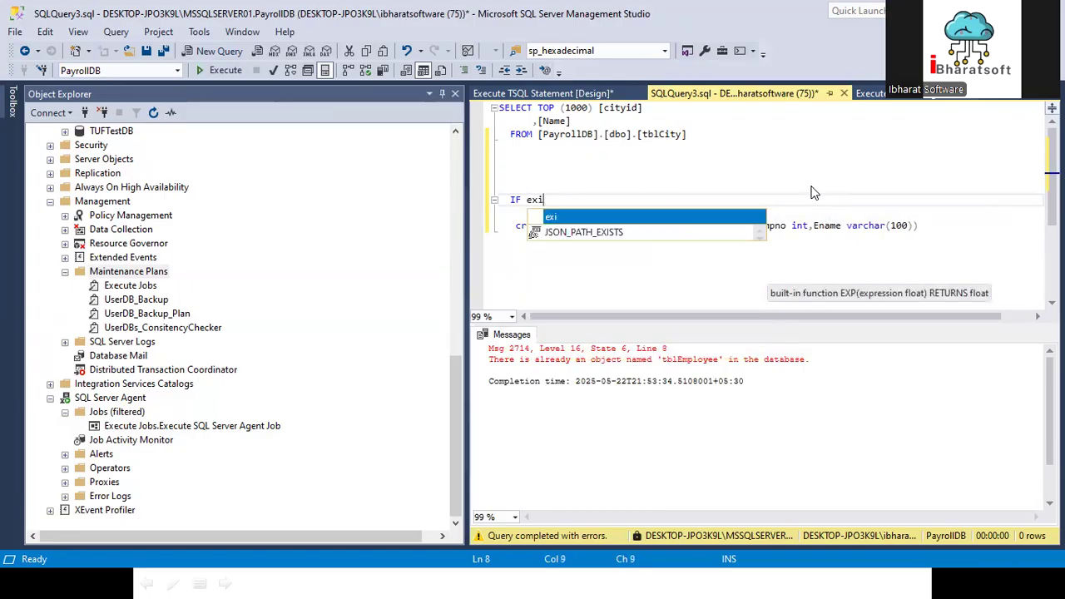
type("sts(")
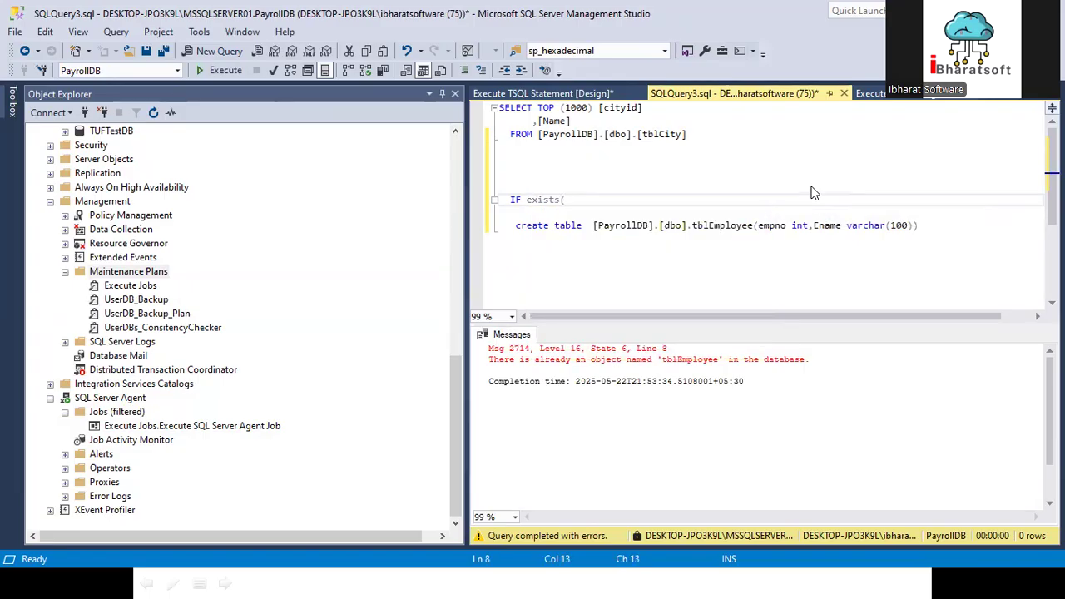
type(" select * from sys")
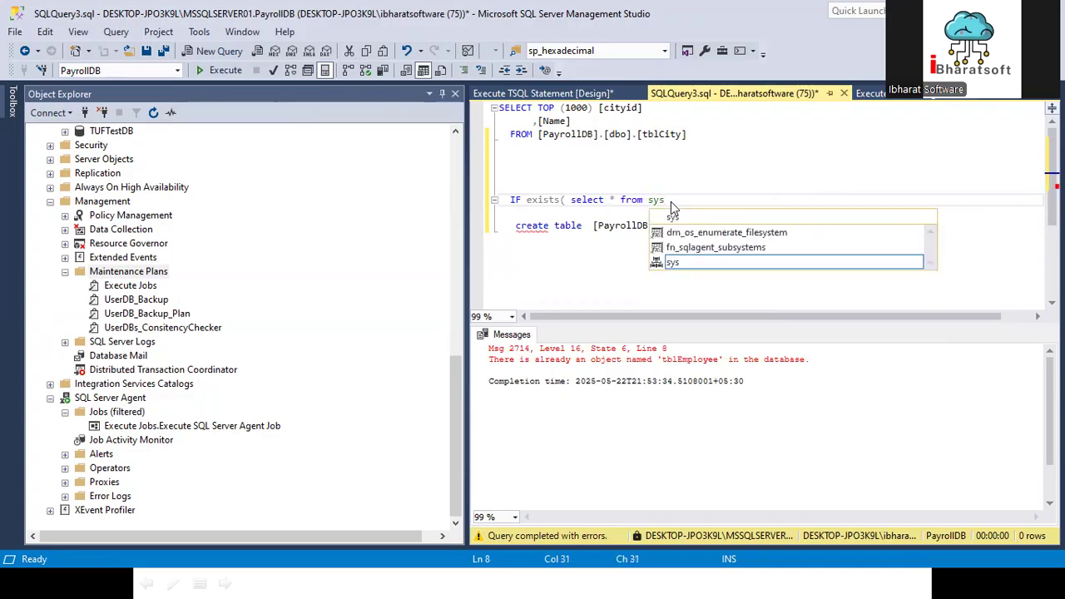
type(".tables")
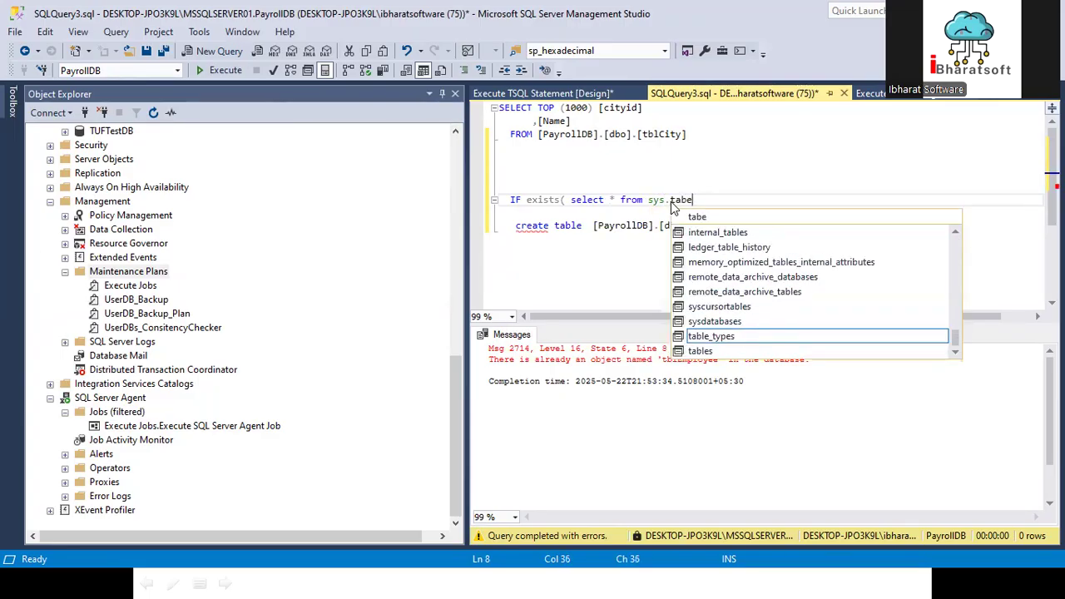
double_click(700, 351)
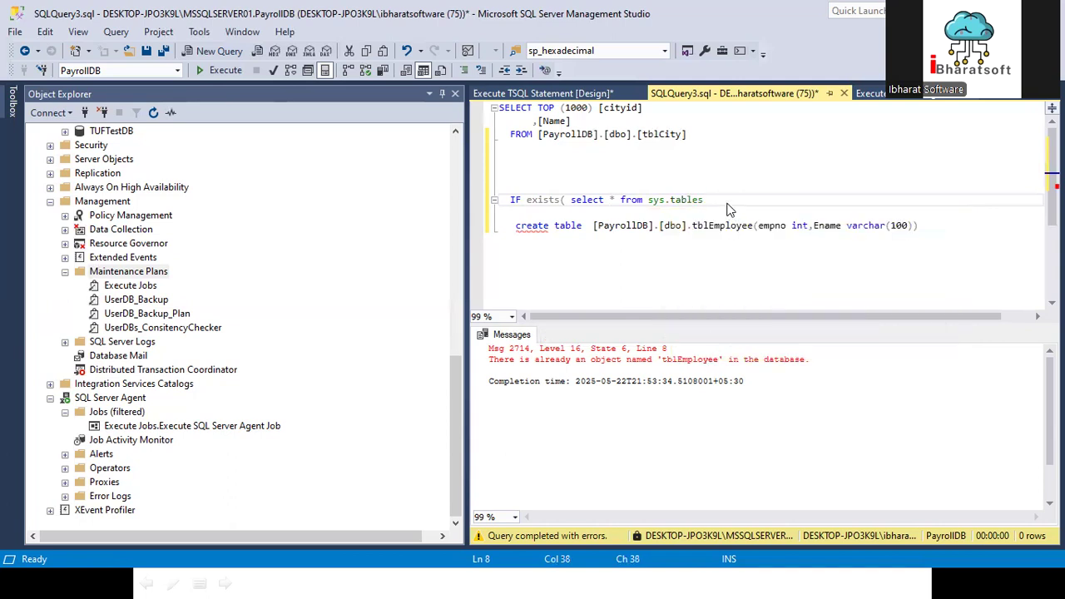
type("where")
Step: Execute only the sys.tables select, and complete the subquery filter as name='tblEmployee') with the table name copied from the results
left_click_drag(702, 199, 567, 199)
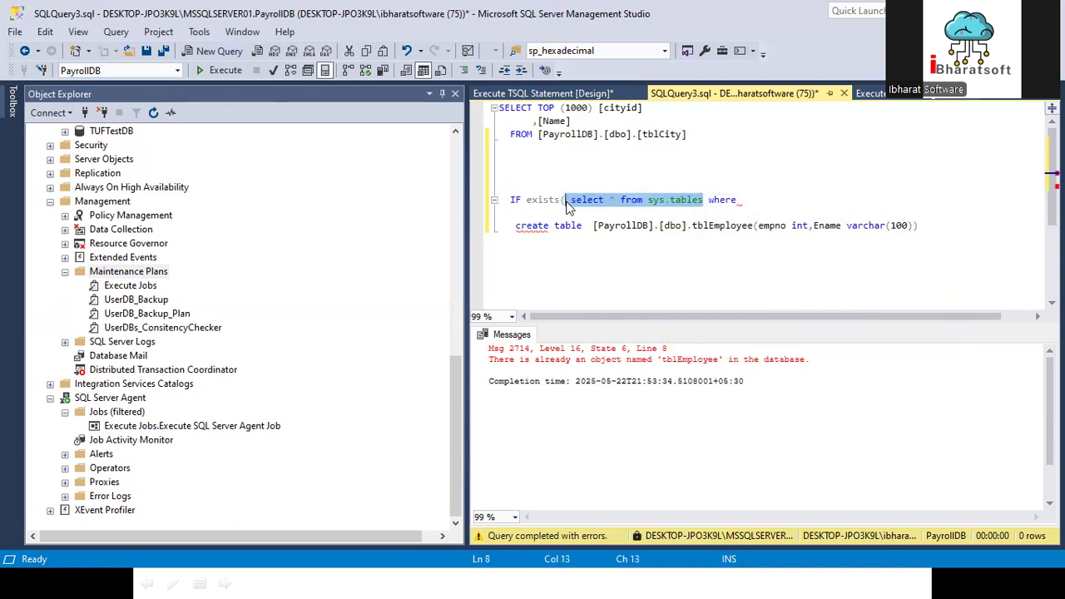
left_click(223, 73)
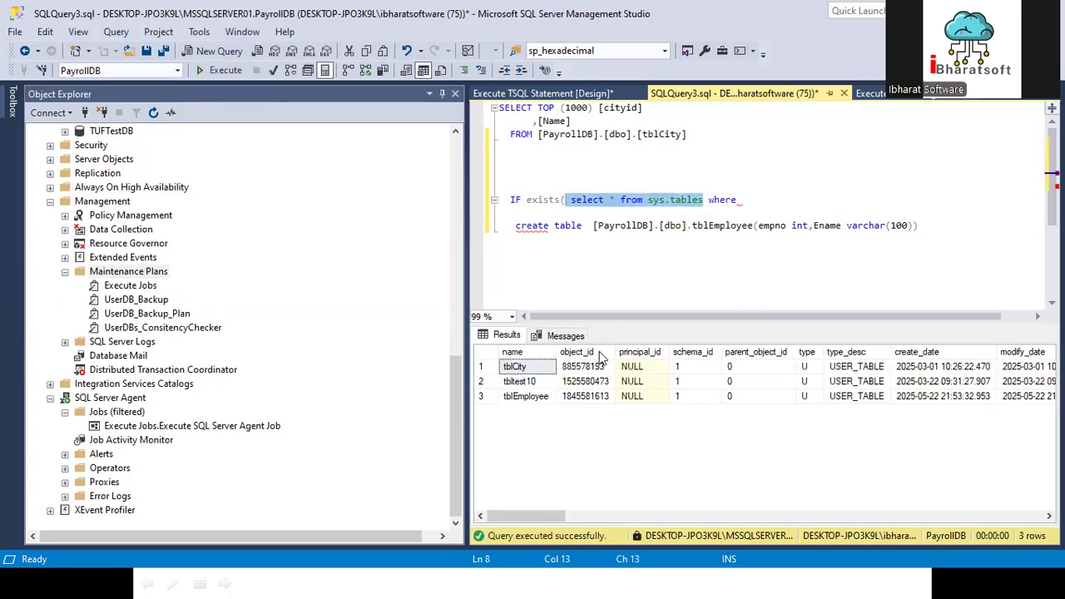
left_click(758, 201)
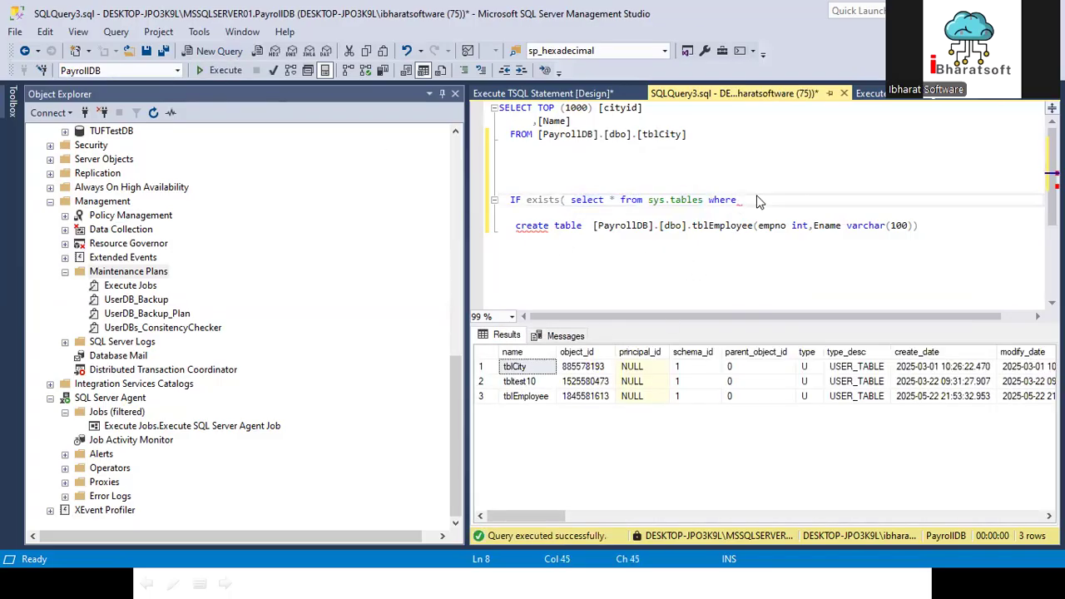
type("name=''")
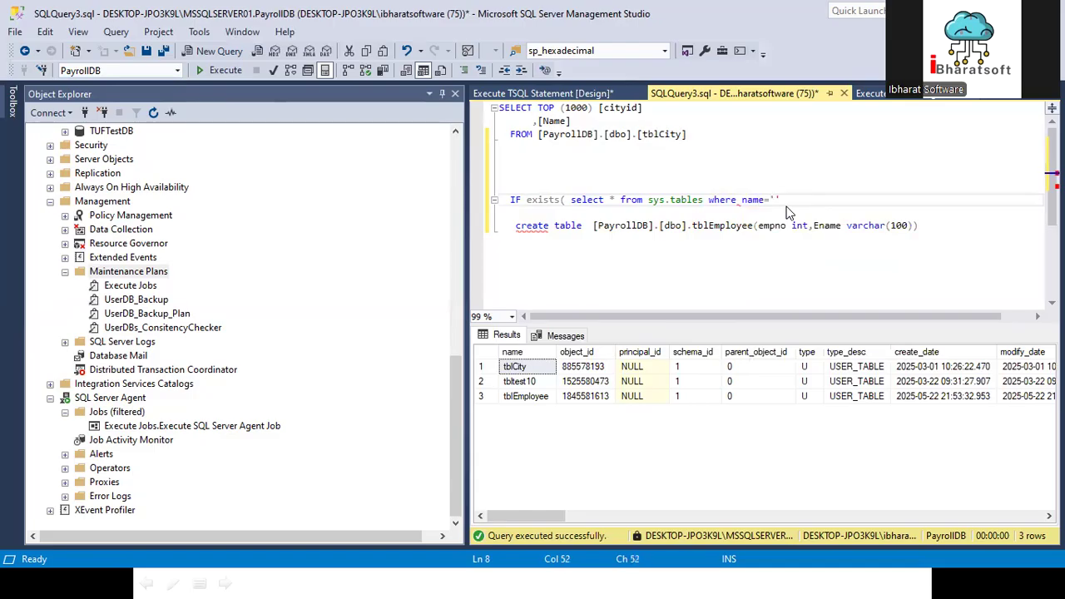
left_click(526, 399)
right_click(526, 400)
left_click(566, 405)
left_click(775, 200)
key("ctrl+v")
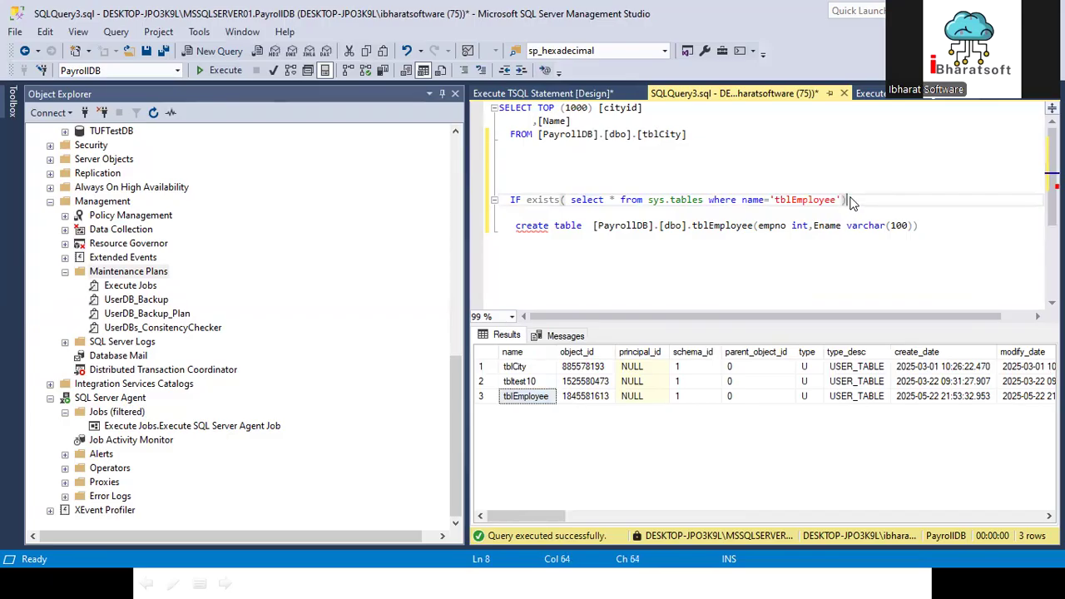
Step: Add a line below the IF condition and negate the condition to IF not exists
key("Return")
left_click(526, 202)
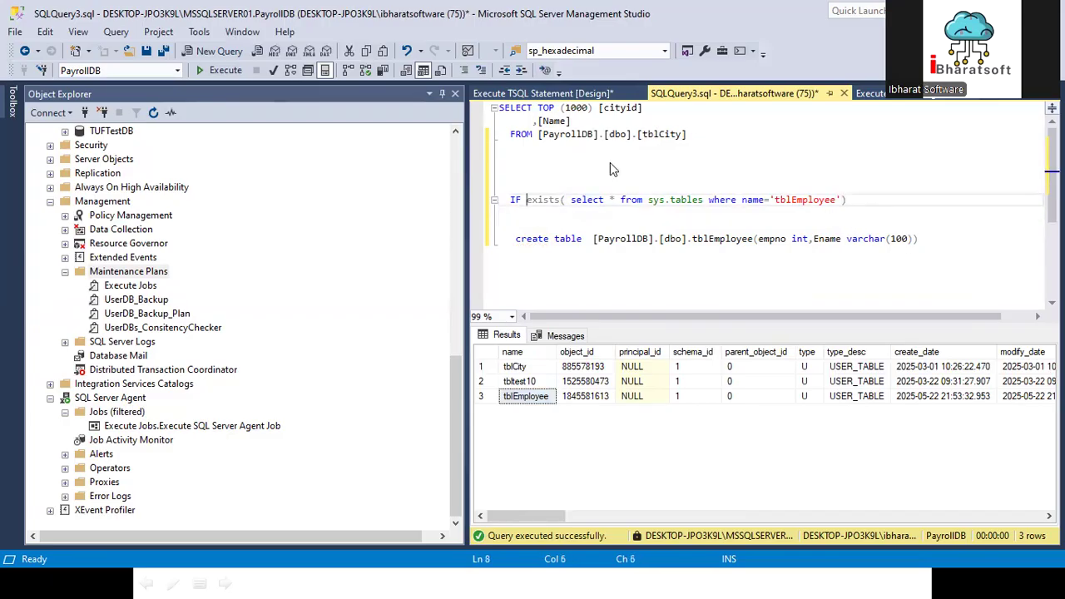
type("n")
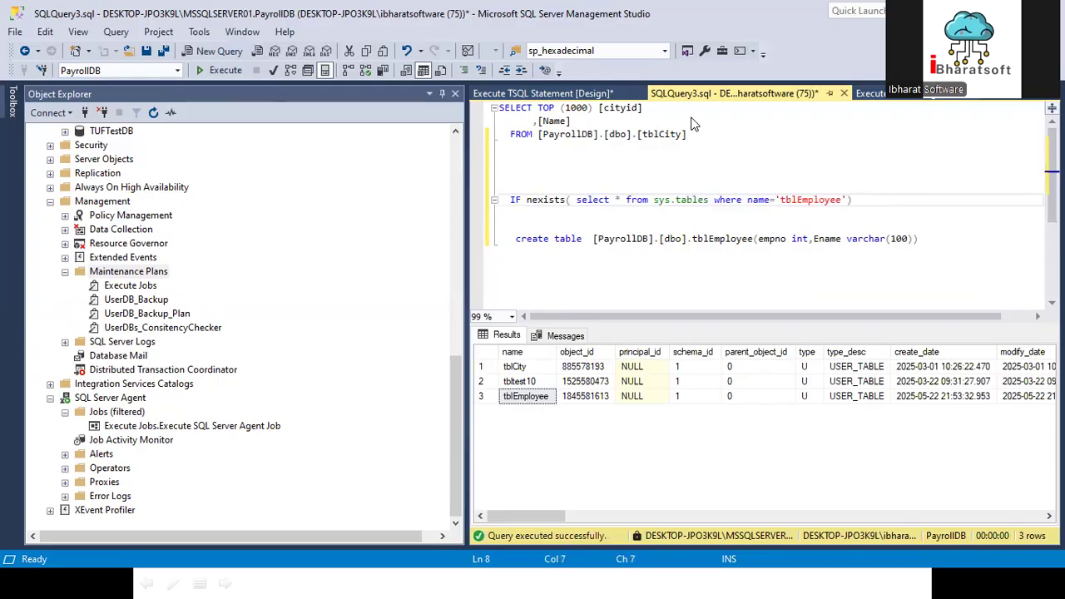
type("ot")
Step: Wrap the tblEmployee create table statement in a BEGIN and END block
left_click(545, 216)
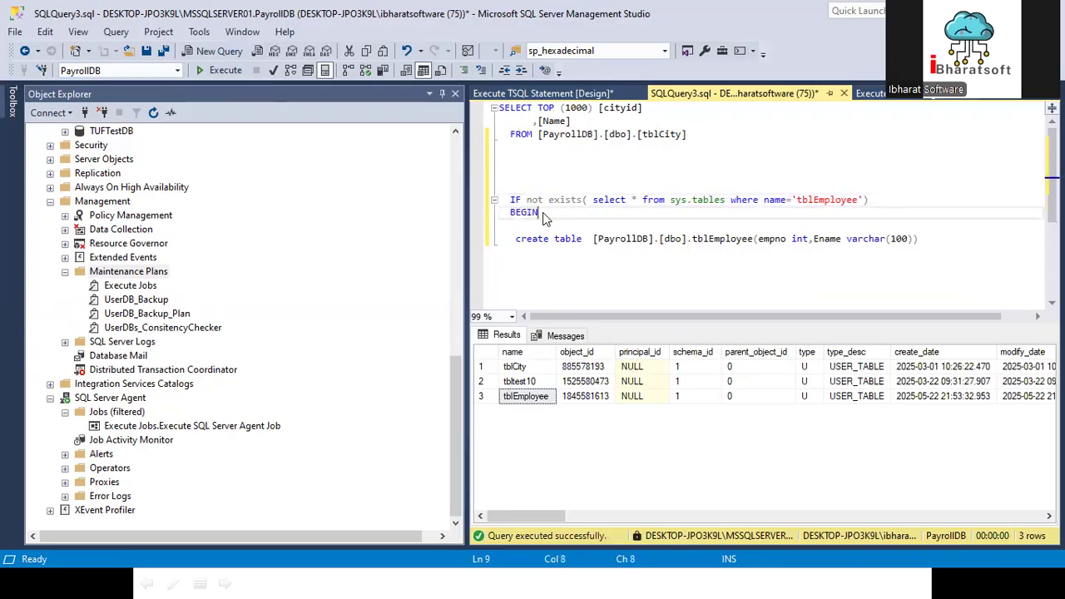
left_click(930, 249)
key("Return")
type("END")
Step: Convert create table to uppercase, indent that statement, and align END with BEGIN
left_click(518, 243)
left_click(582, 239, "shift")
key("ctrl+shift+u")
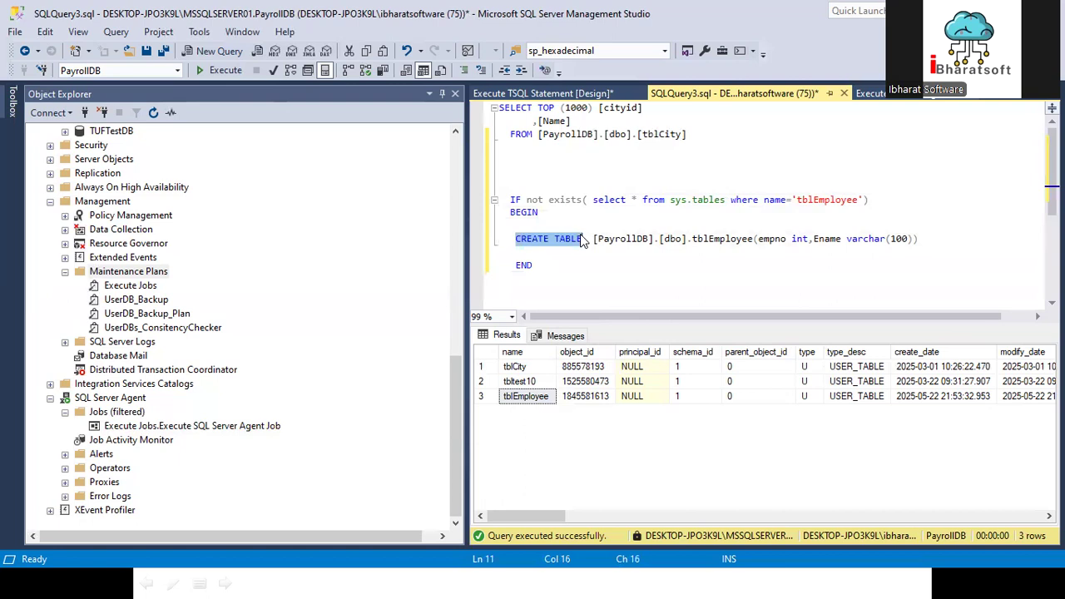
key("Tab")
left_click(518, 266)
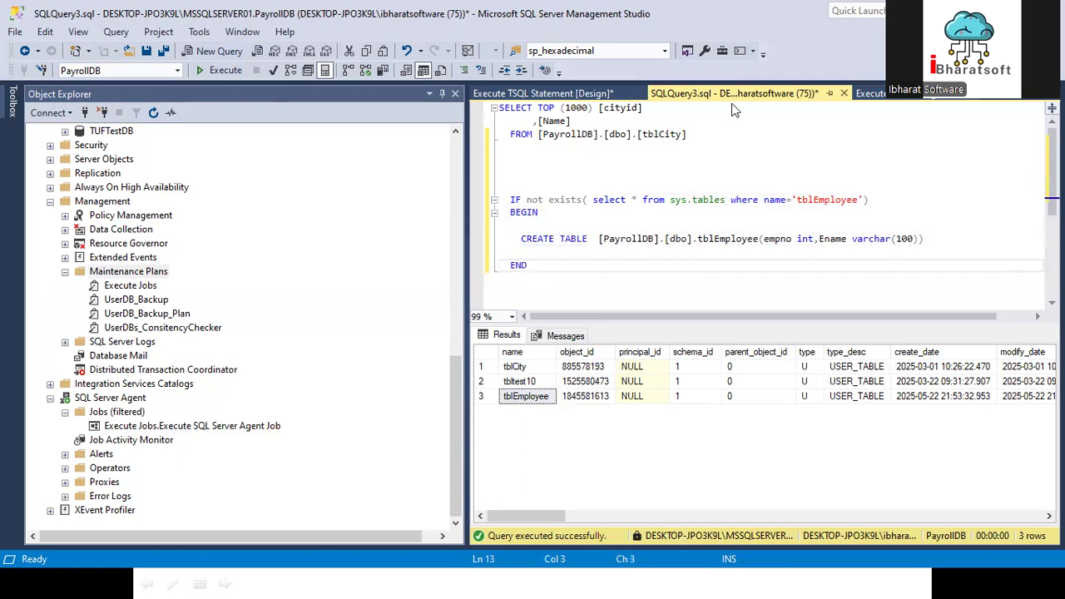
Step: Remove the blank lines before and after the CREATE TABLE statement inside the BEGIN and END block
left_click(556, 218)
key("Delete")
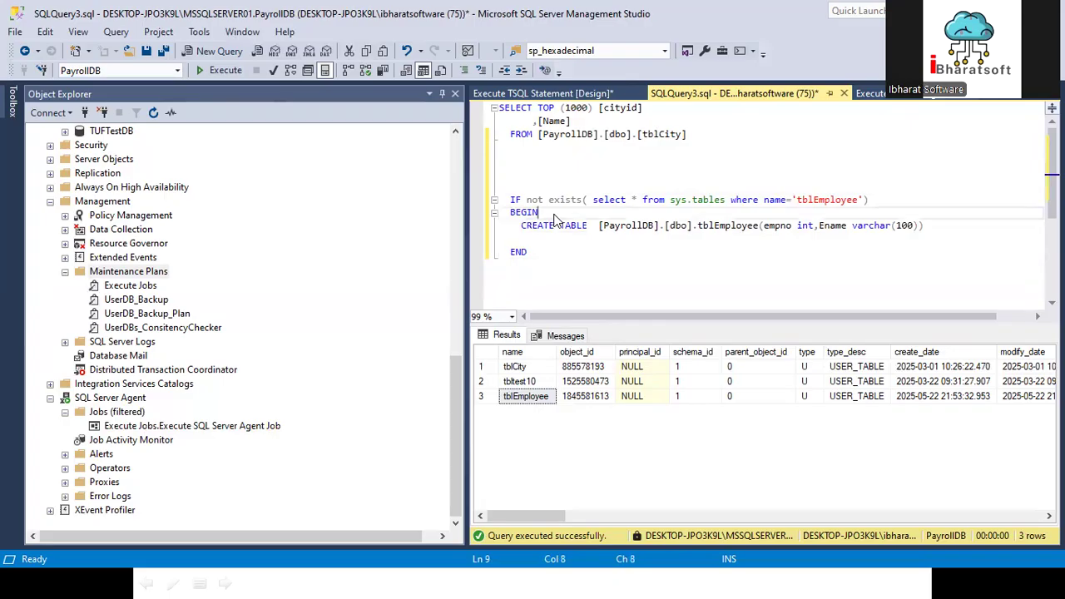
left_click(931, 226)
key("Delete")
Step: Convert the whole IF not exists line to uppercase and remove the space after its opening parenthesis
left_click(592, 205)
left_click_drag(924, 206, 444, 208)
key("ctrl+shift+u")
left_click(587, 190)
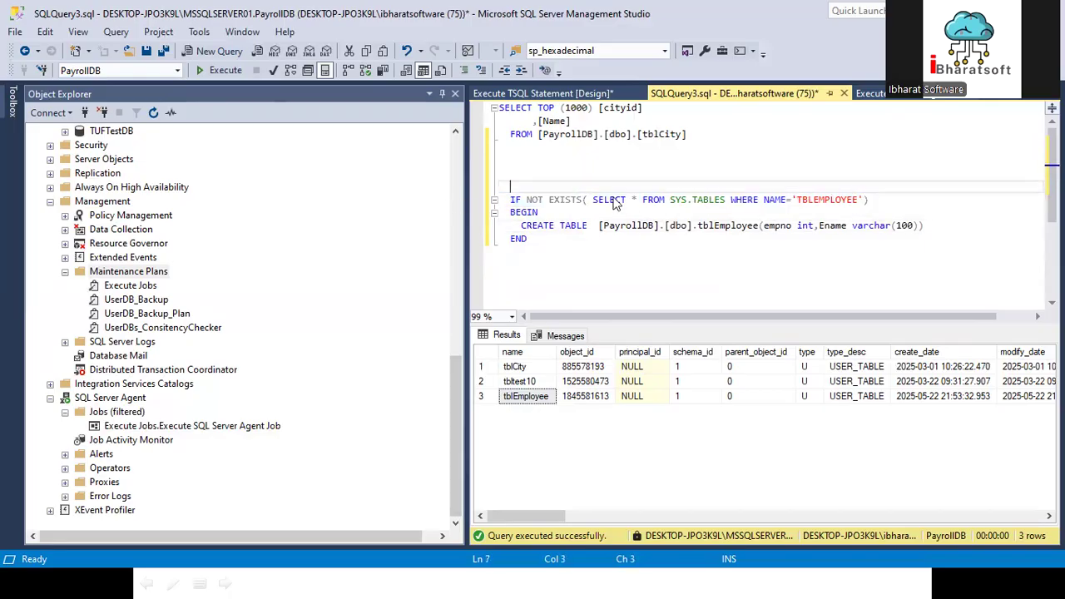
double_click(812, 202)
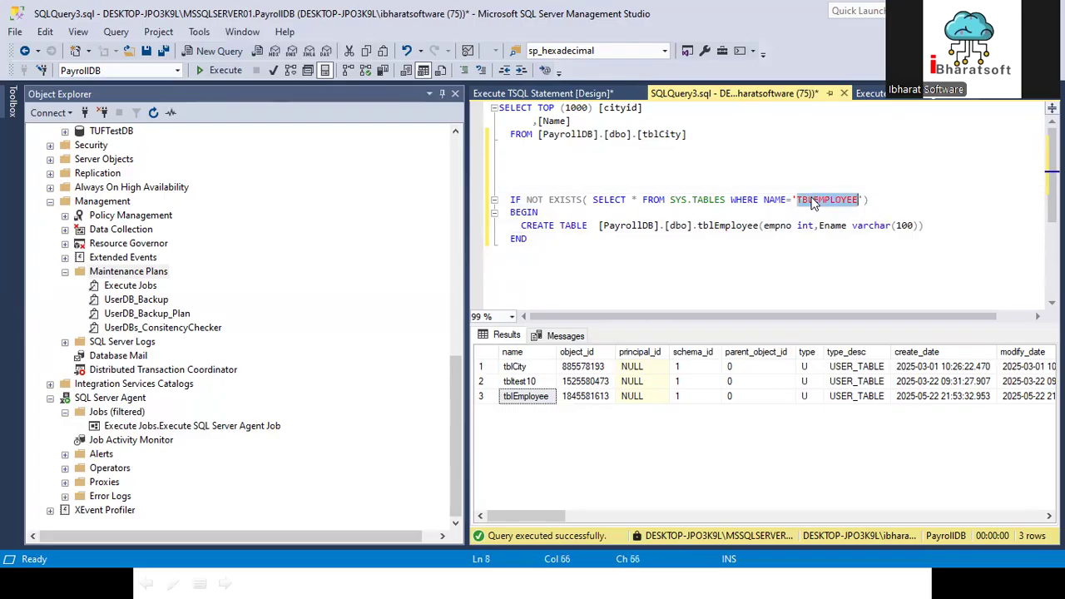
left_click(627, 201)
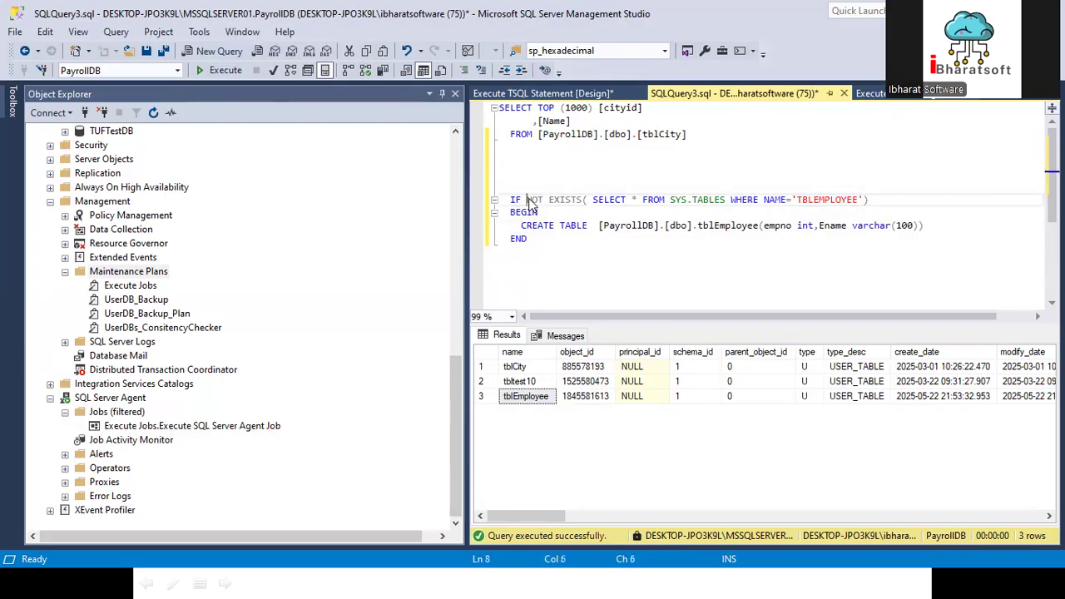
left_click(593, 201)
key("BackSpace")
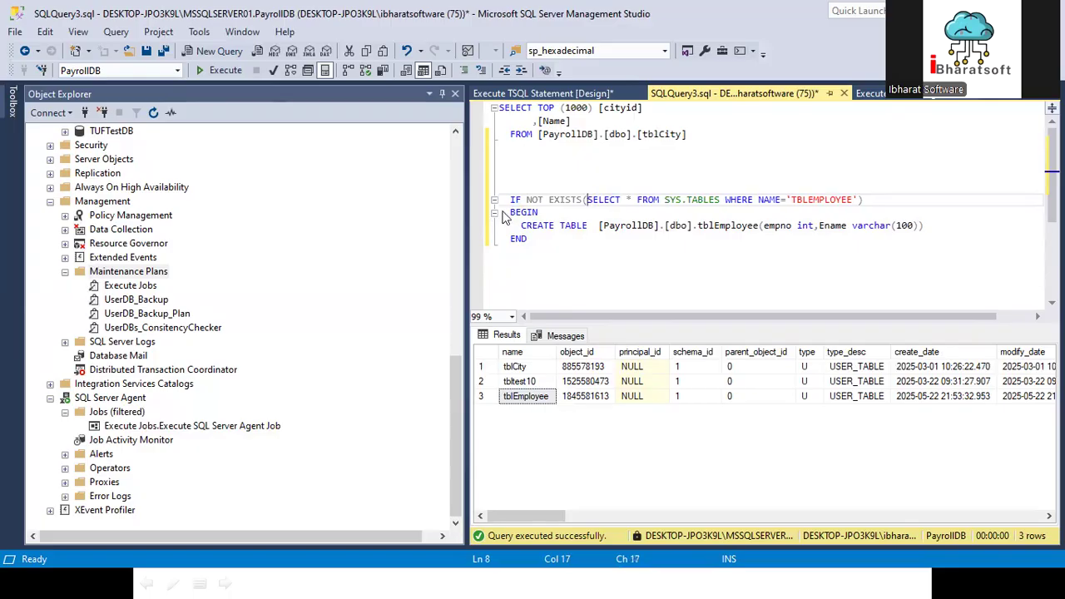
Step: Execute only the complete IF NOT EXISTS block repeatedly, leaving out the tblCity query
left_click_drag(503, 211, 570, 241)
left_click(533, 199)
left_click_drag(572, 253, 499, 188)
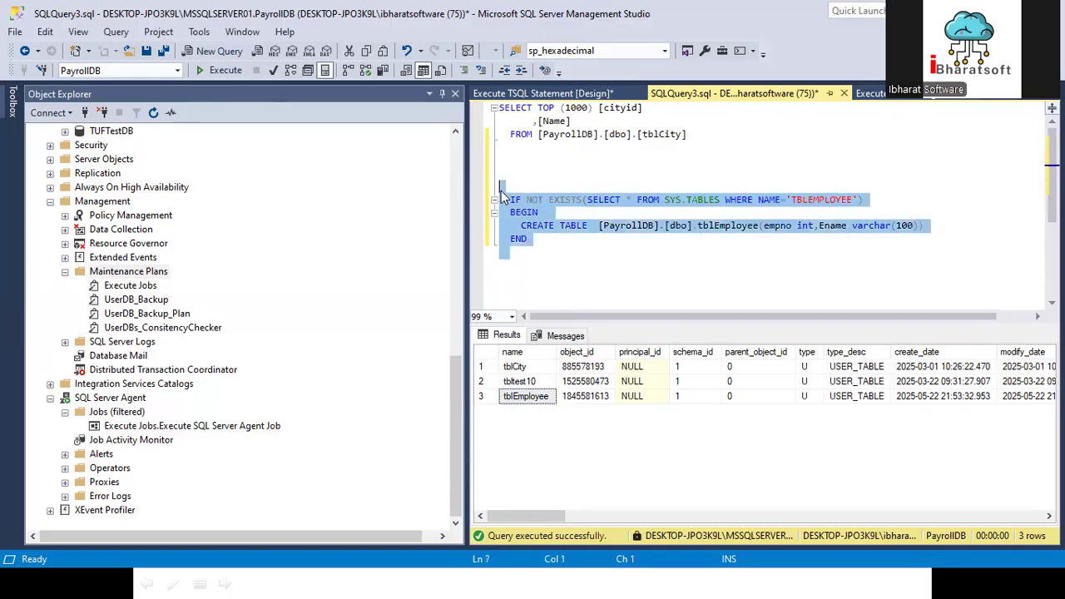
left_click(216, 73)
left_click(215, 73)
left_click(216, 73)
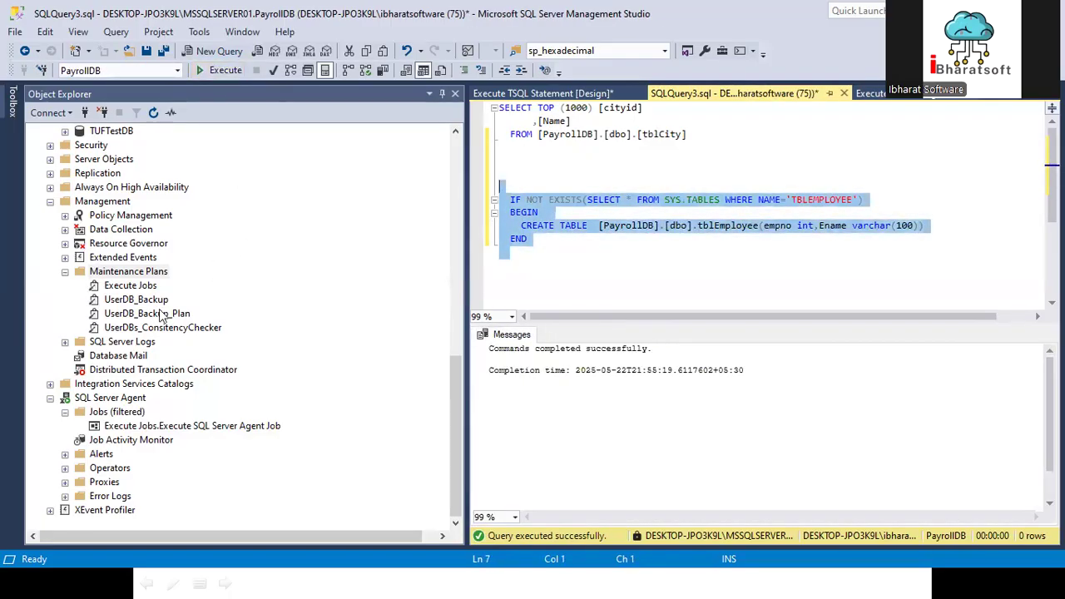
Step: Remove the extra space between CREATE TABLE and [PayrollDB], and select the whole IF NOT EXISTS block
left_click(596, 225)
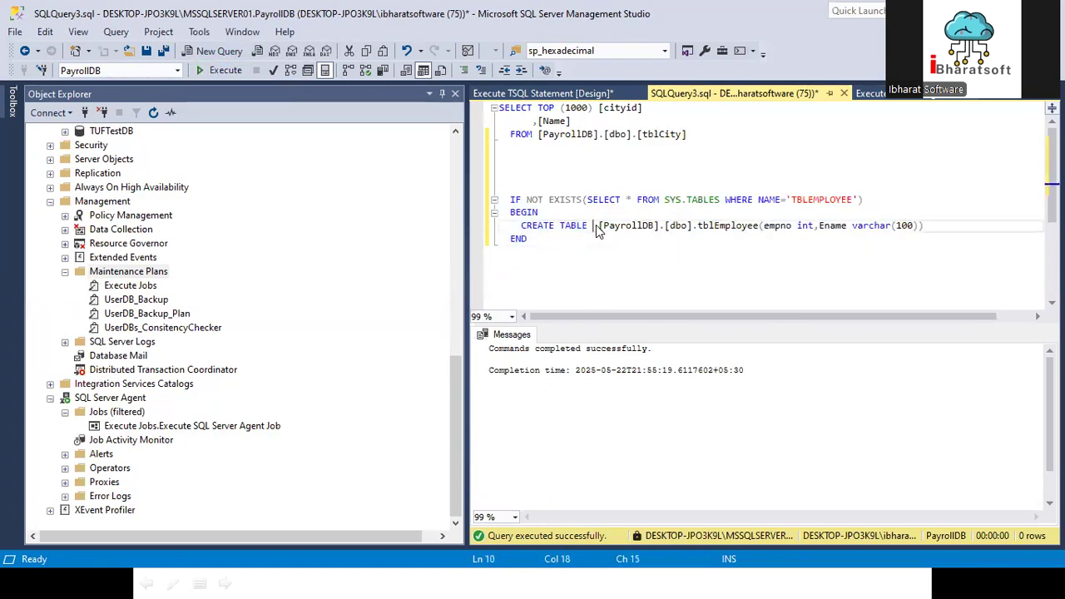
key("Delete")
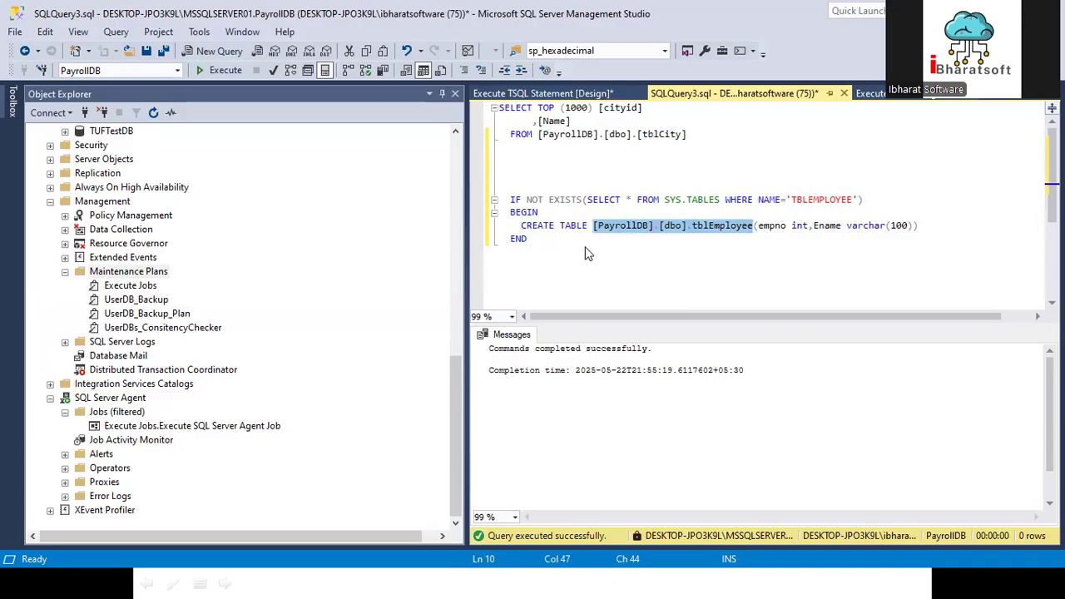
left_click_drag(589, 253, 498, 182)
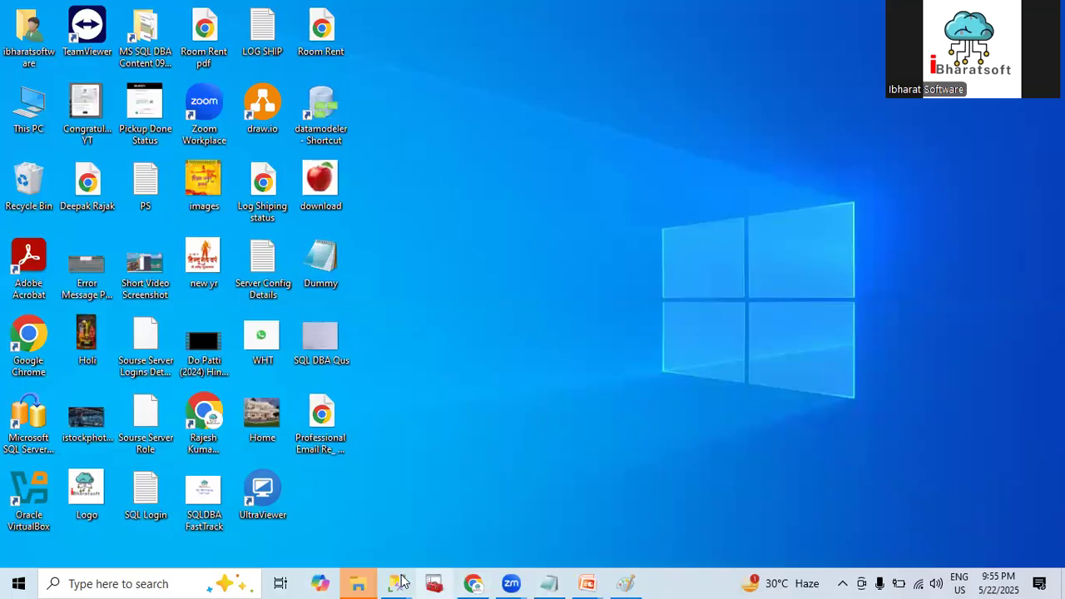
Step: Return to the SQLQuery3.sql window of SQL Server Management Studio
mouse_move(397, 583)
left_click(490, 506)
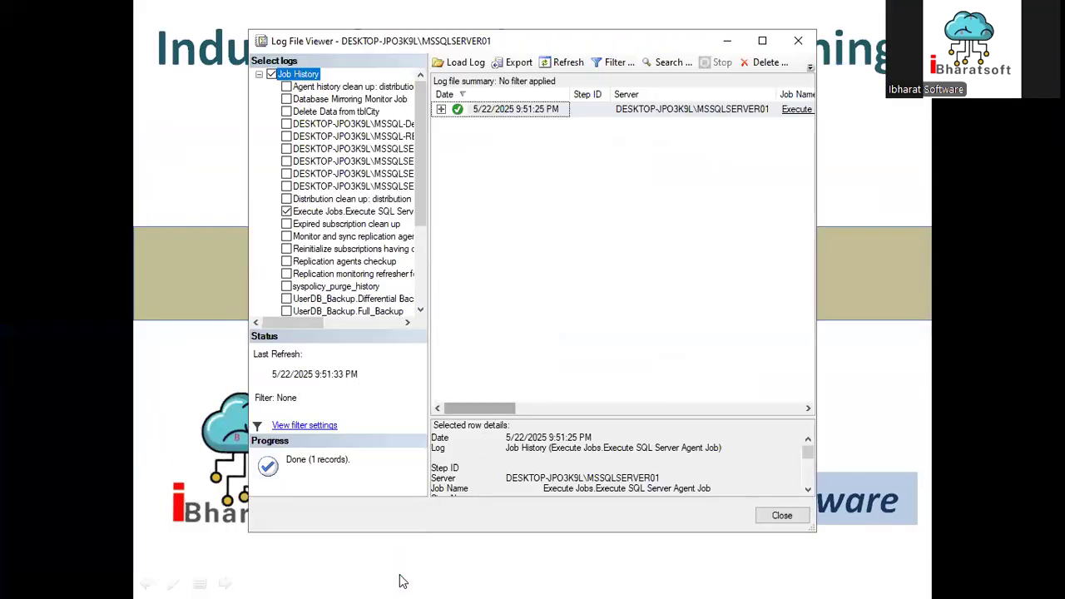
left_click(399, 579)
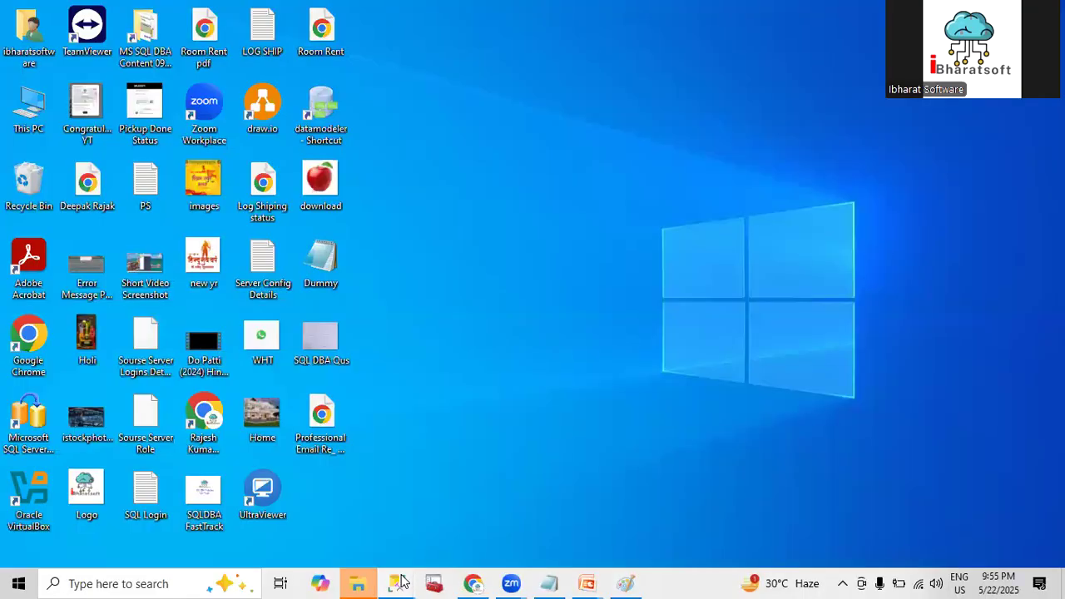
mouse_move(399, 580)
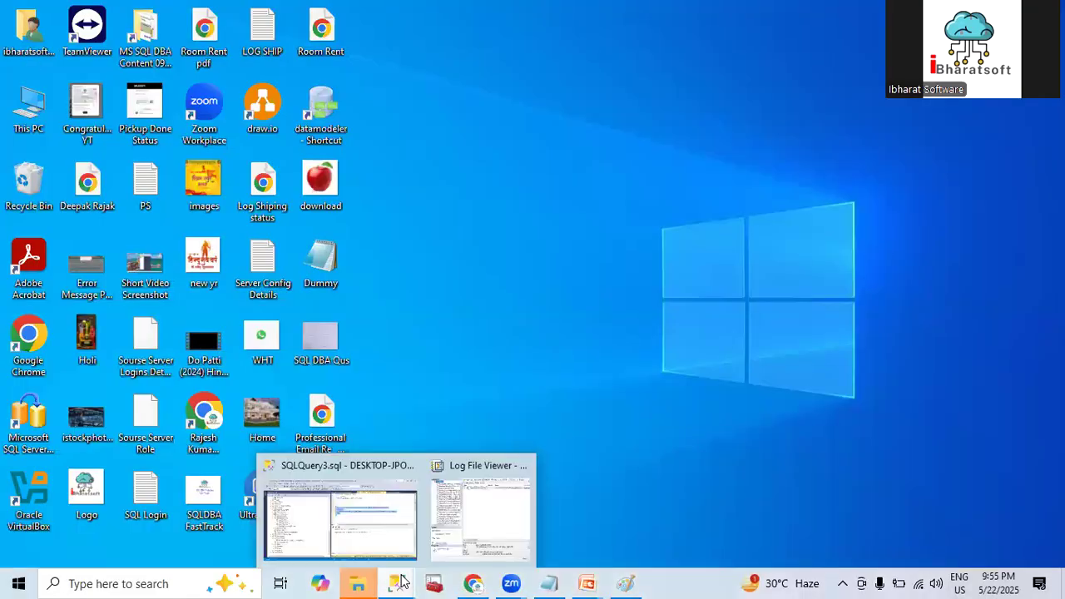
left_click(332, 515)
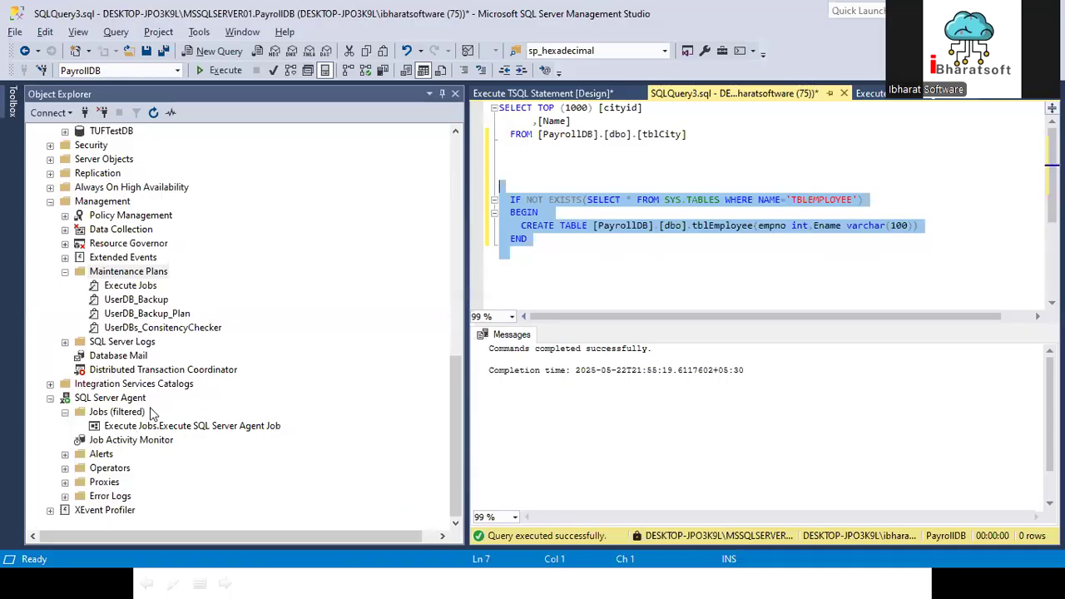
left_click(541, 94)
double_click(606, 397)
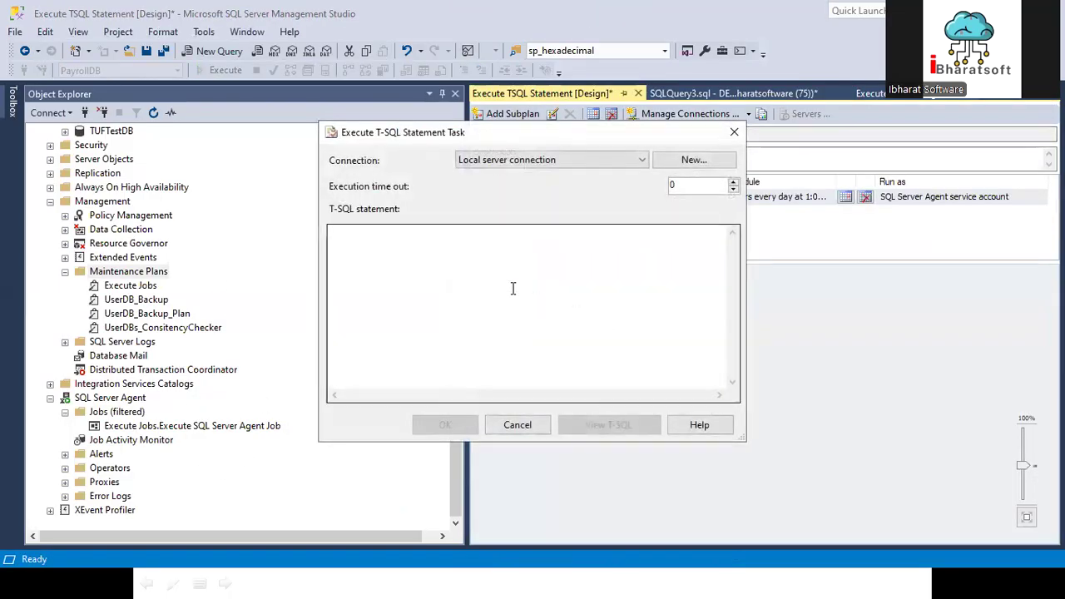
left_click(512, 287)
key("ctrl+v")
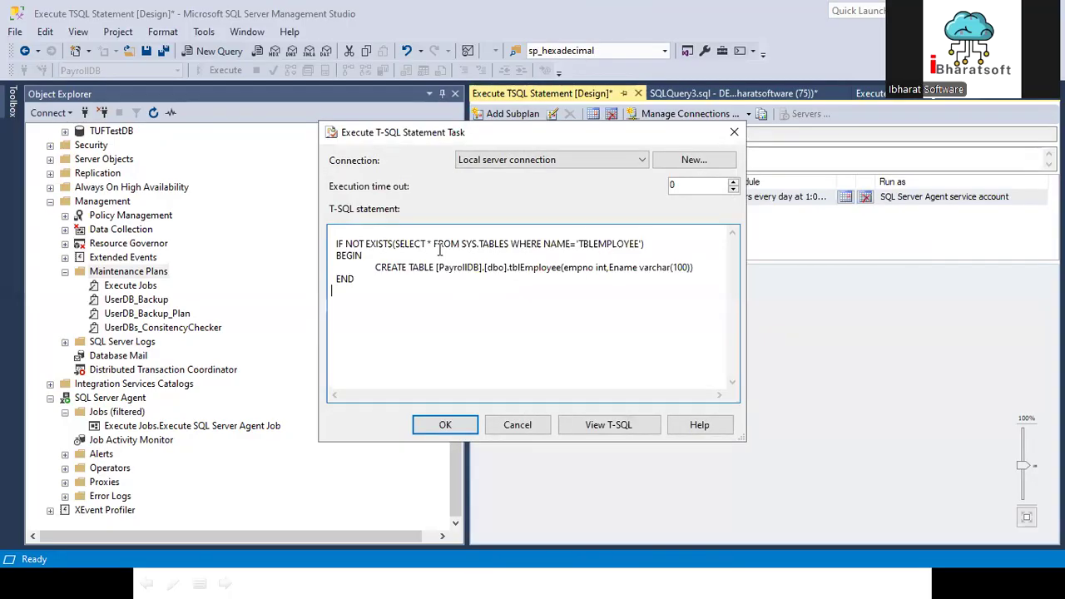
left_click(370, 231)
type("USE")
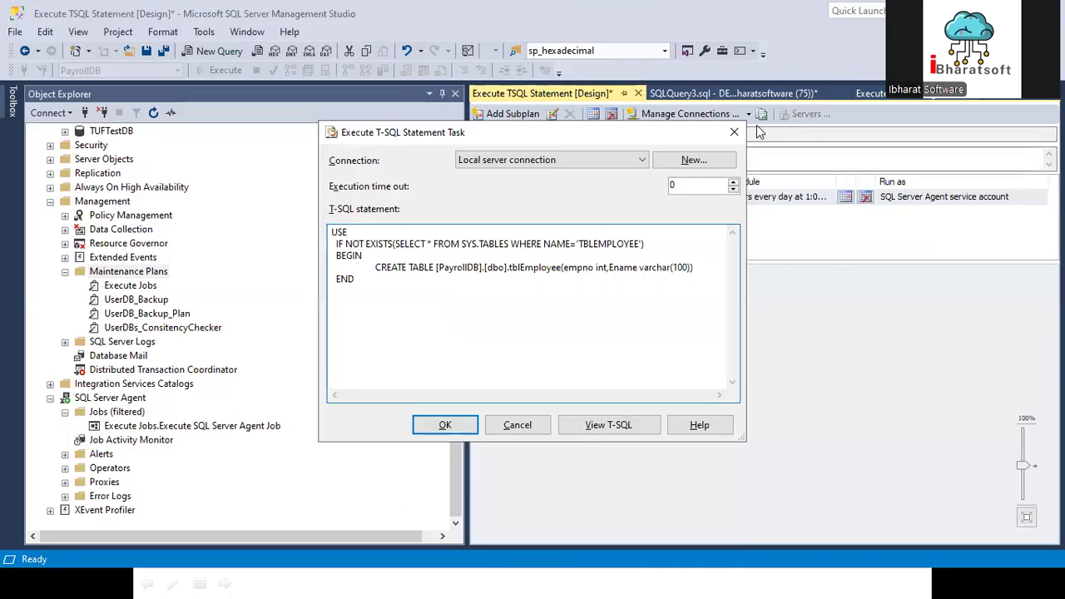
left_click(713, 93)
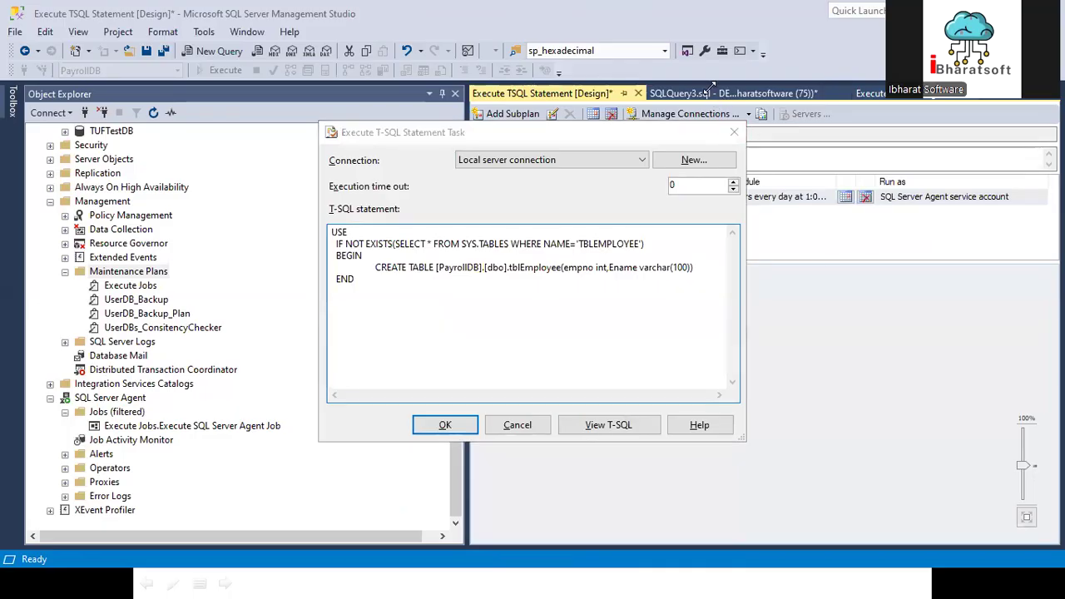
left_click(521, 434)
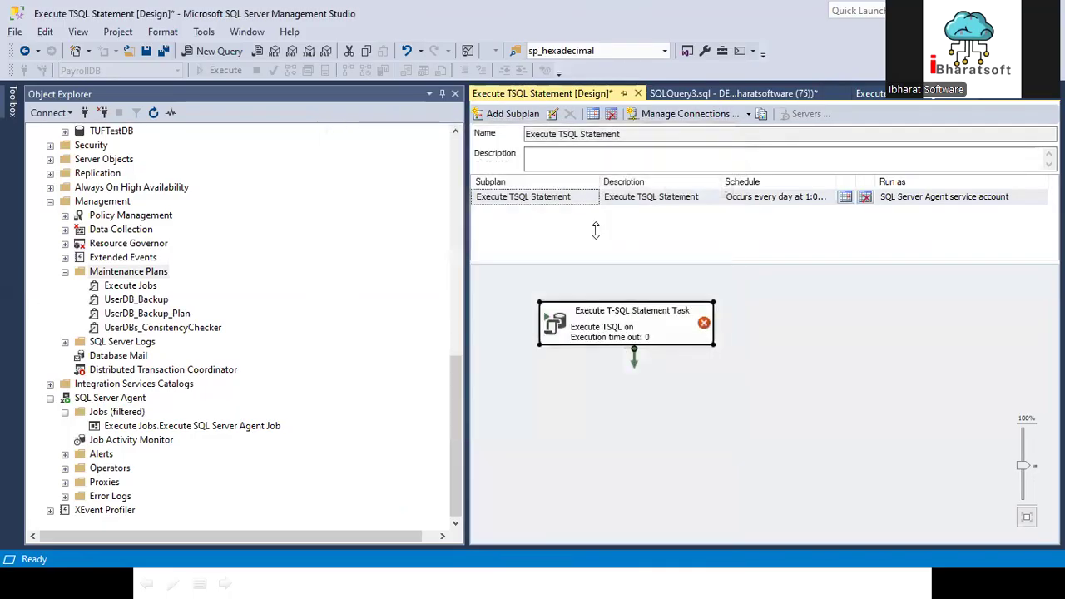
Step: In SQLQuery3.sql, insert USE [PayrollDB] followed by GO directly above the IF NOT EXISTS block
left_click(686, 94)
left_click(543, 175)
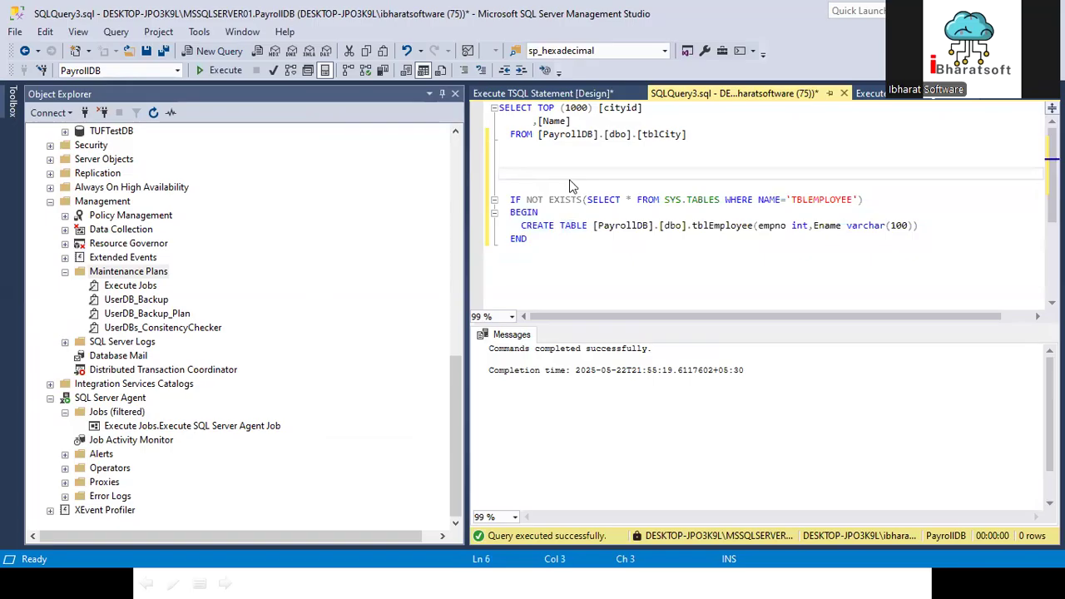
key("Return")
type("USE")
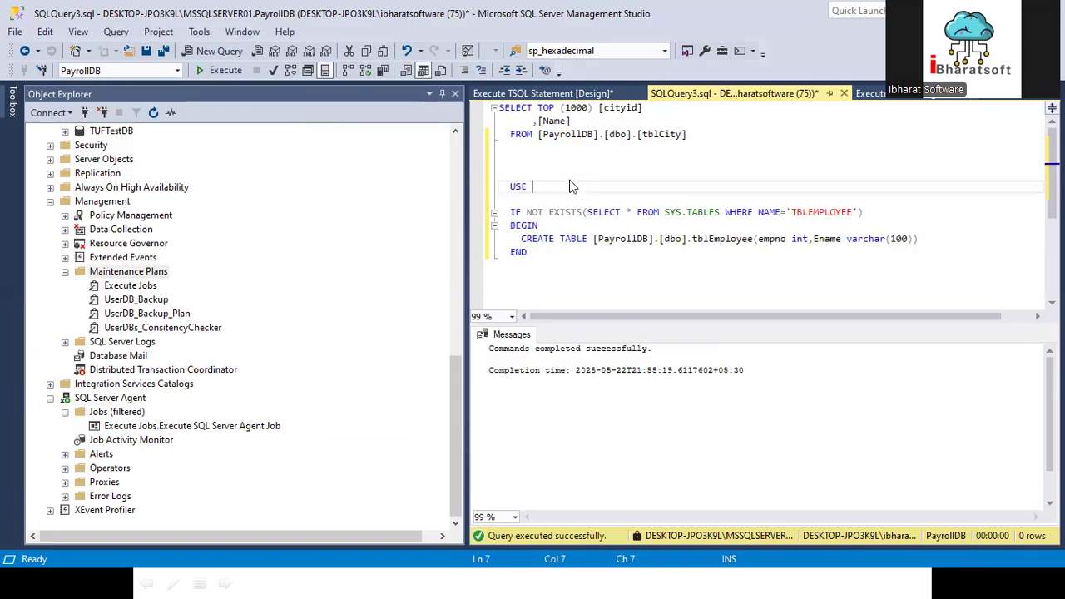
double_click(622, 239)
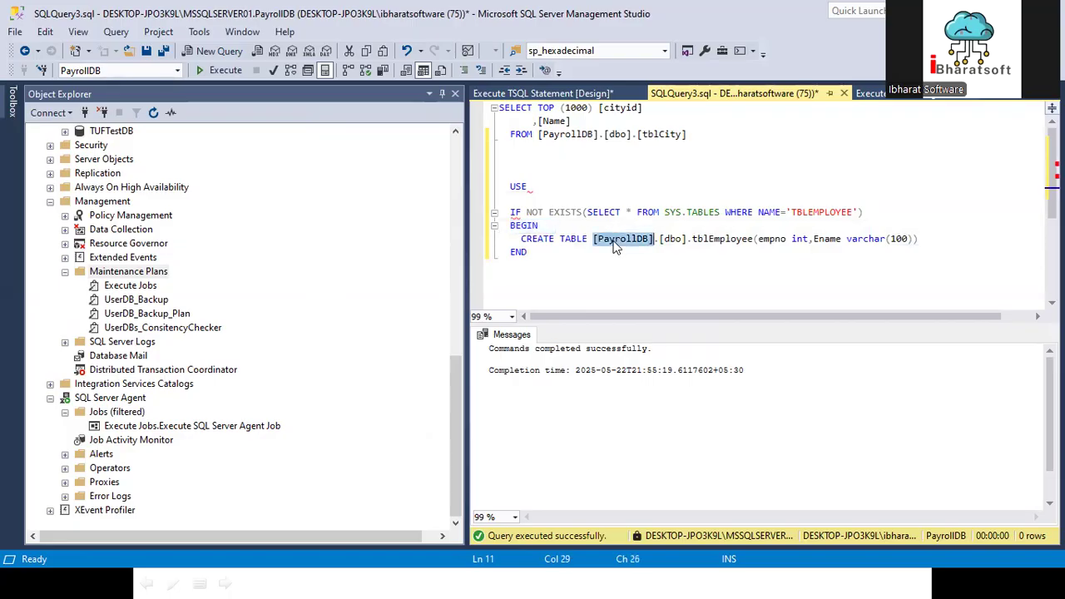
left_click(580, 186)
type("[PayrollDB]")
key("Return")
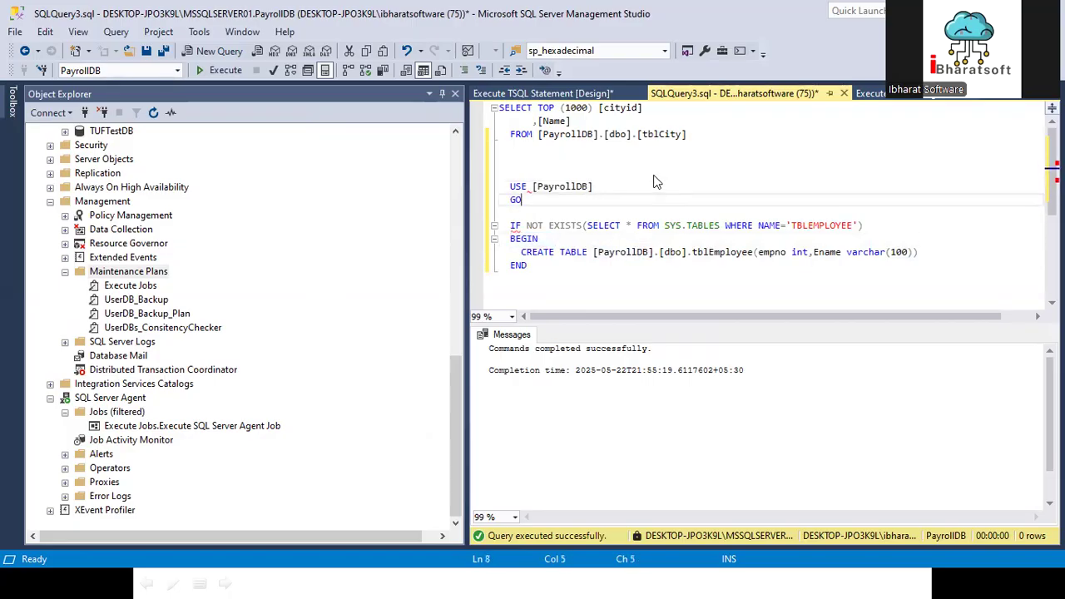
key("Delete")
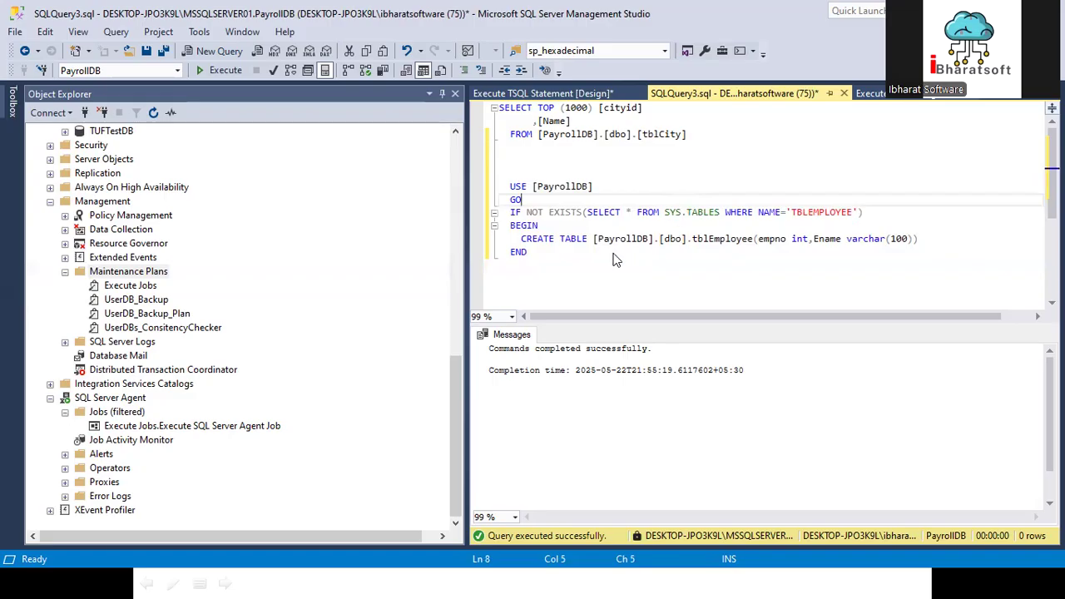
Step: Copy the complete script from USE [PayrollDB] through END into the Execute T-SQL Statement Task's statement and accept the task settings
left_click_drag(549, 271, 502, 191)
key("ctrl+c")
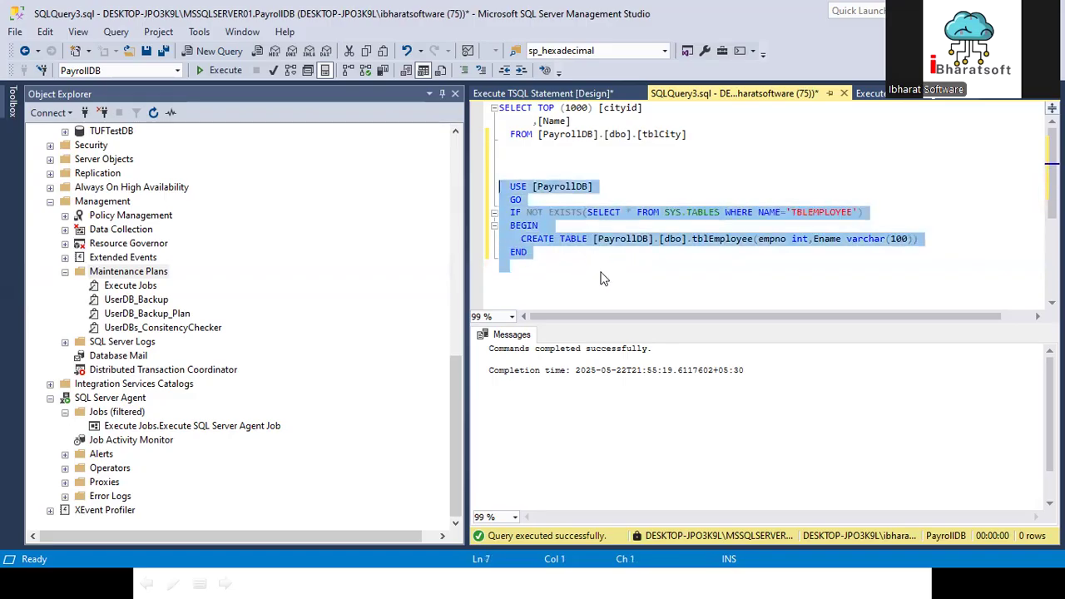
key("alt+Tab")
left_click(365, 583)
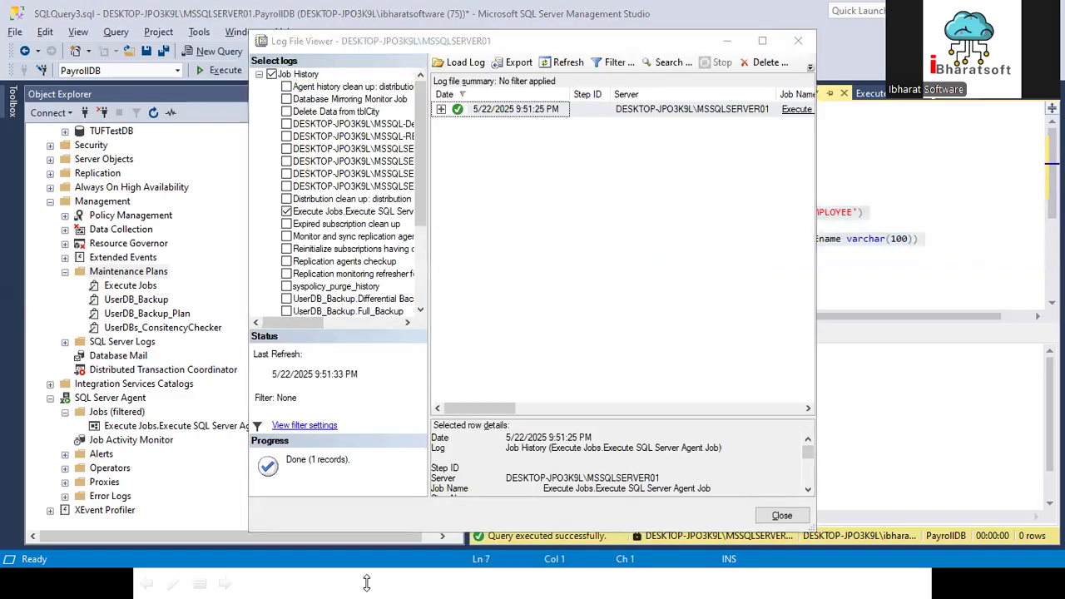
key("super+d")
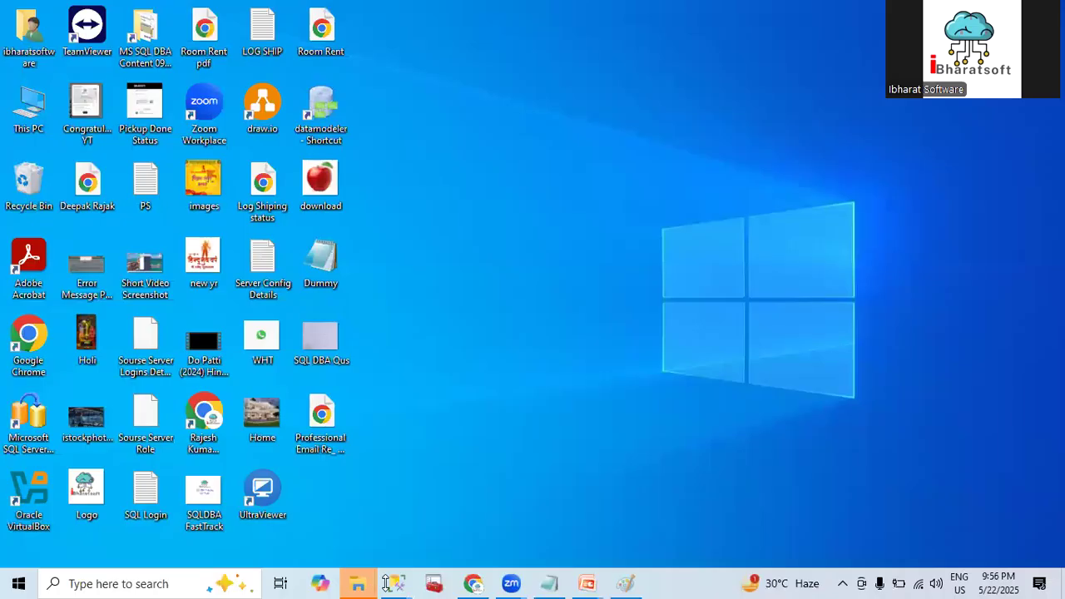
mouse_move(403, 580)
left_click(364, 521)
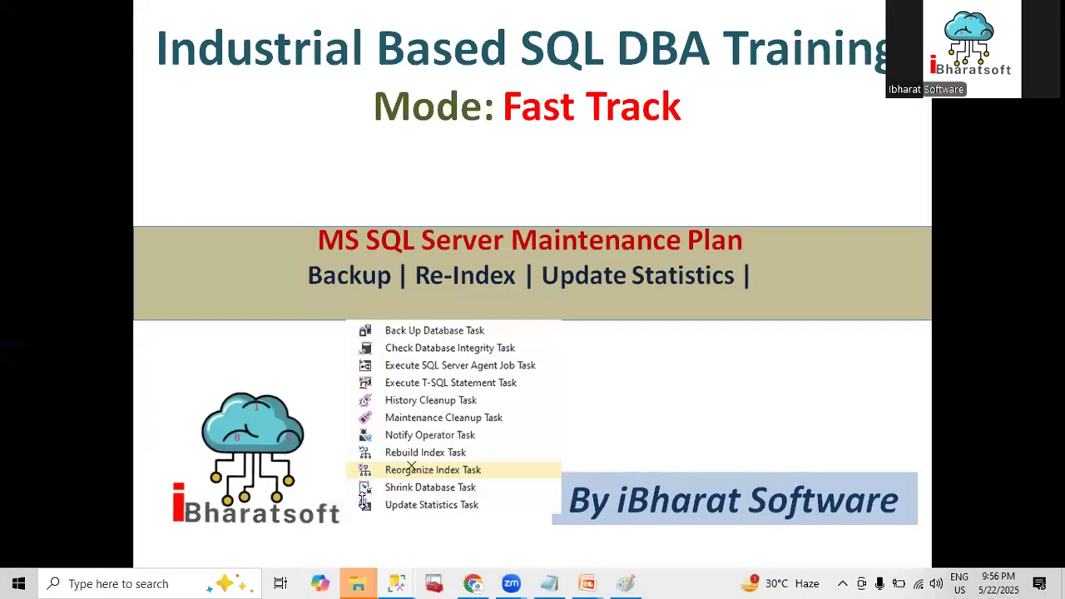
left_click(550, 93)
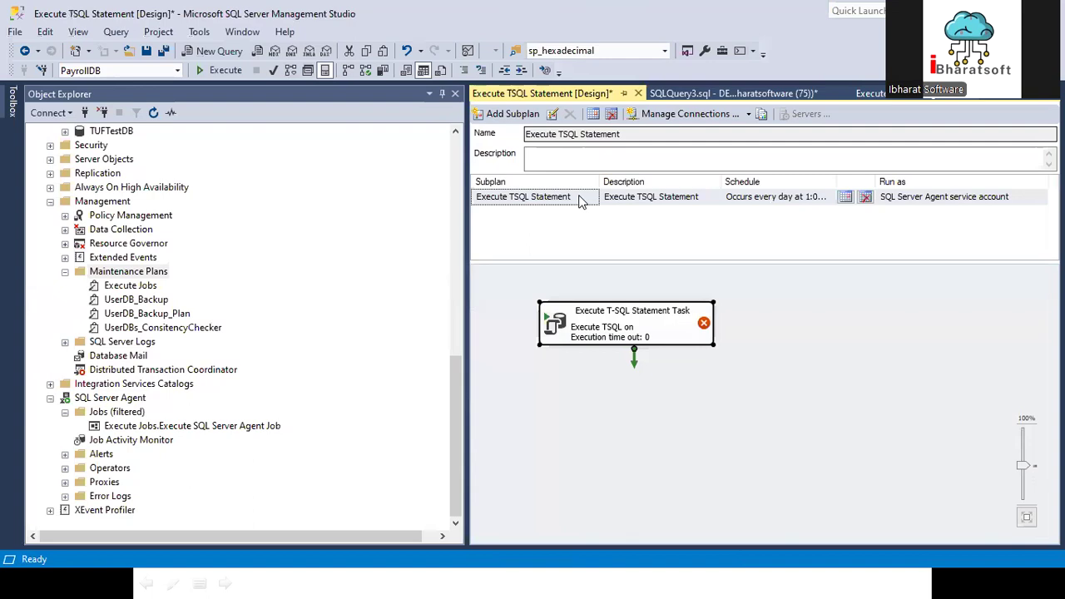
double_click(571, 336)
key("ctrl+v")
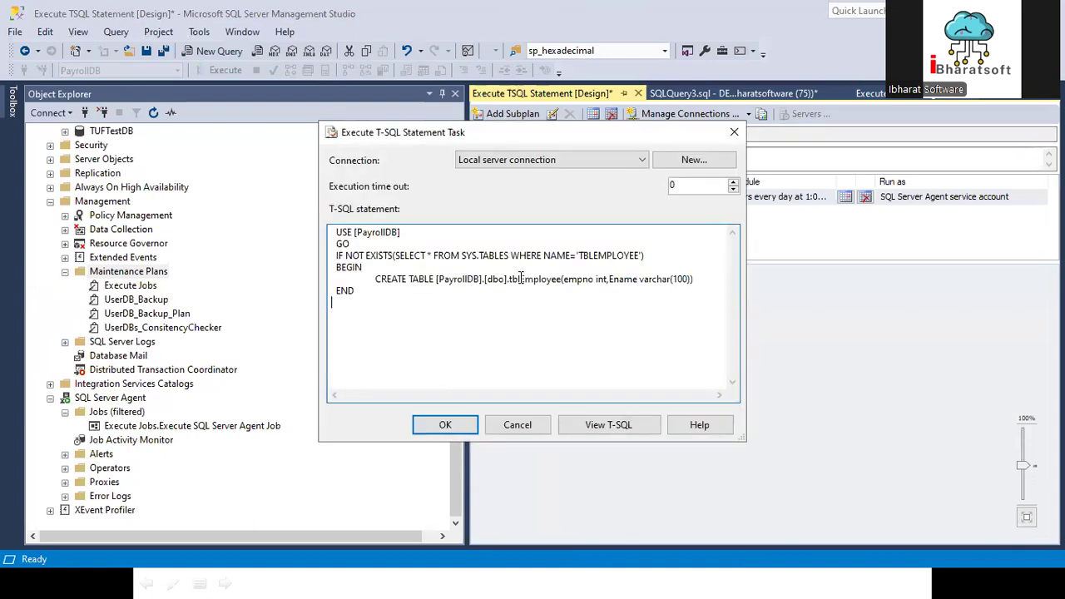
left_click(450, 426)
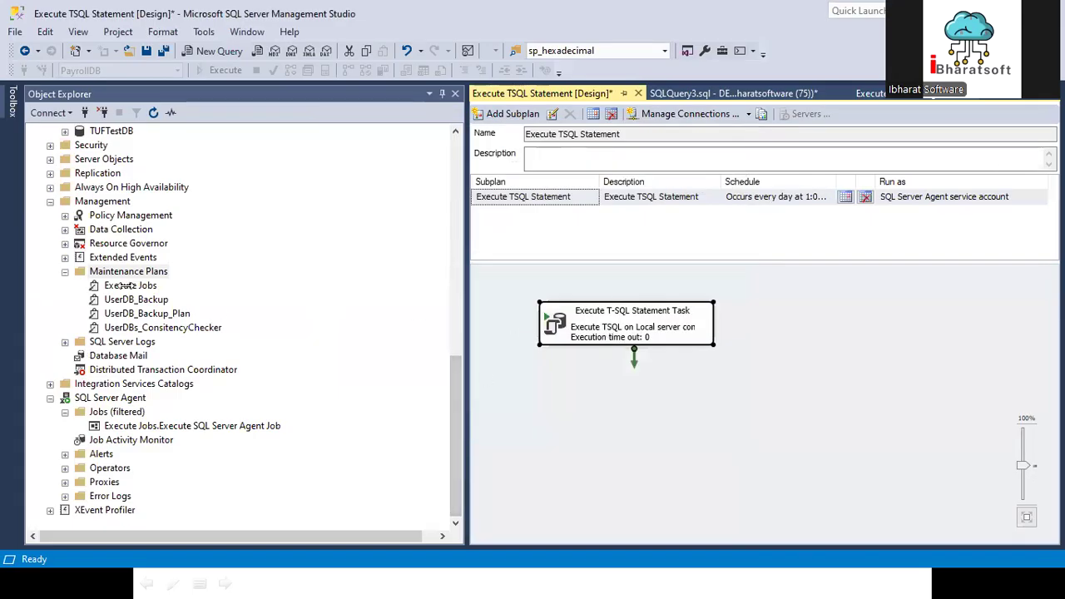
Step: Save the Execute TSQL Statement plan and refresh the Maintenance Plans folder
left_click(13, 100)
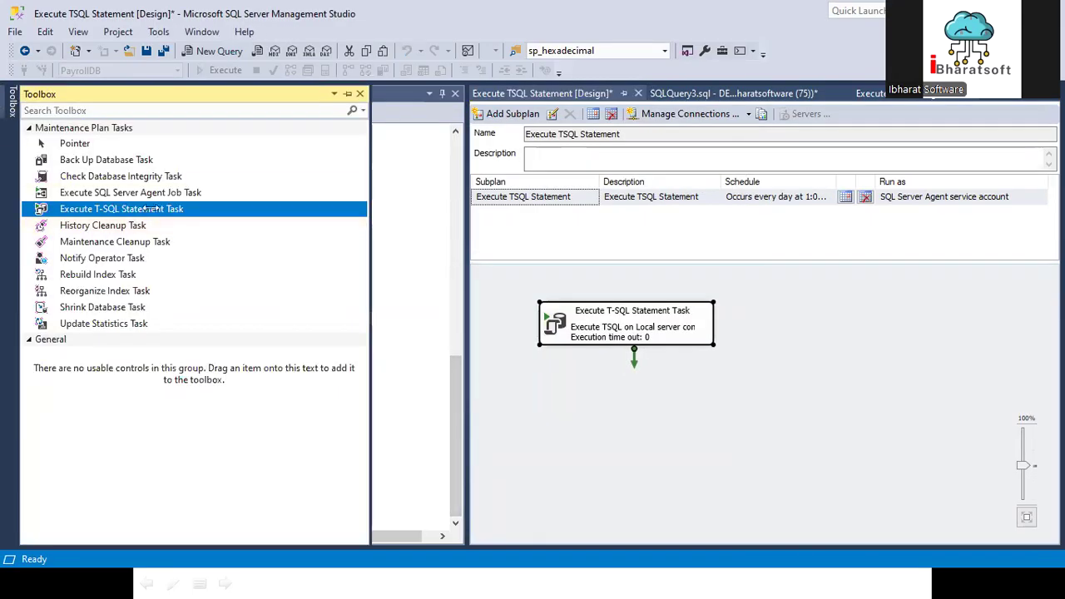
left_click_drag(609, 337, 634, 330)
key("ctrl+s")
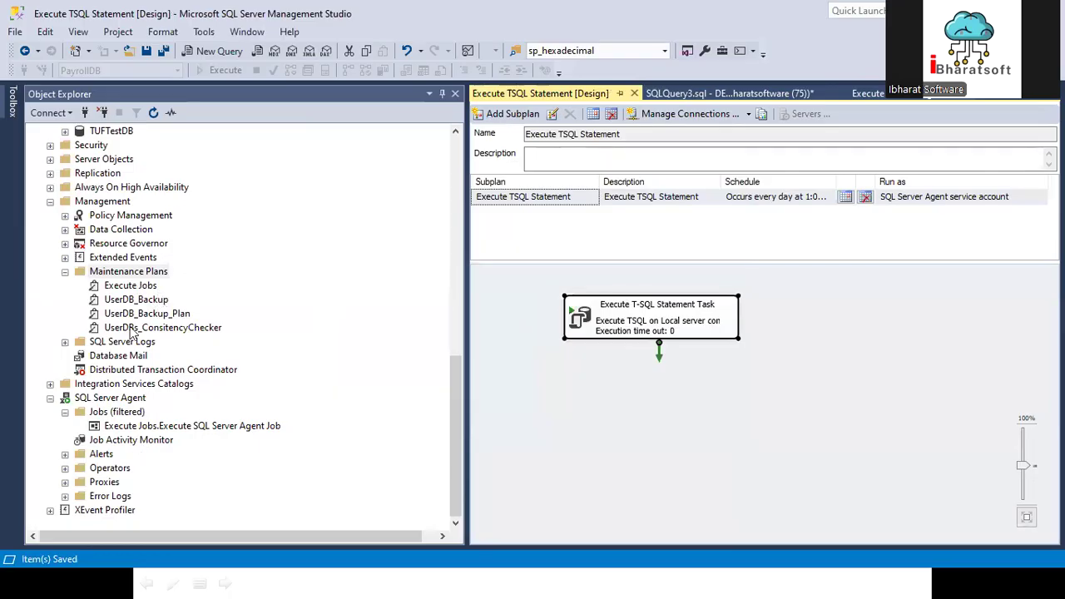
left_click(126, 271)
left_click(153, 112)
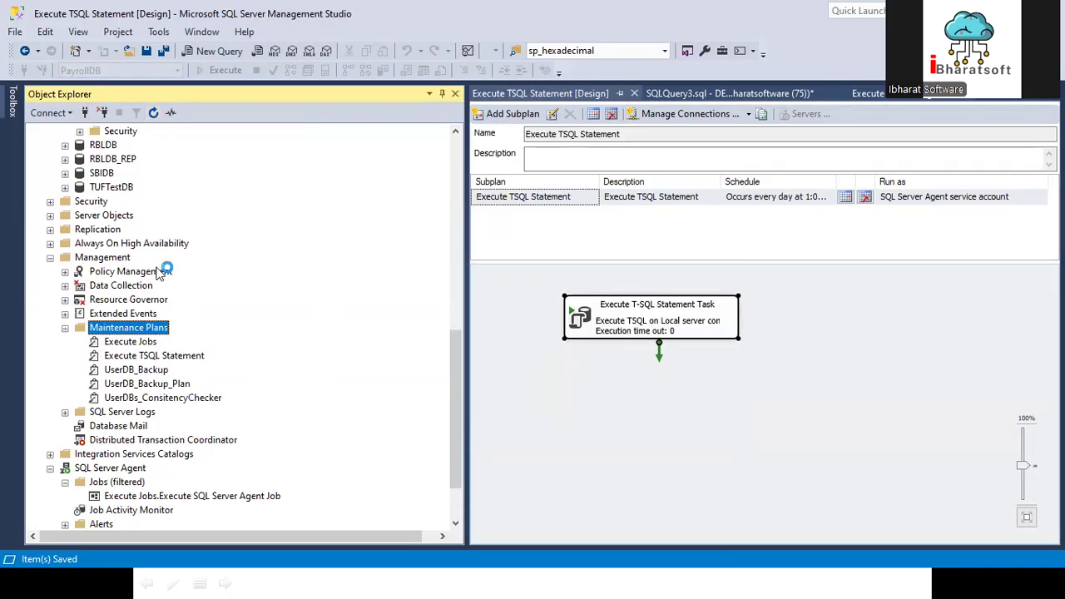
Step: Execute the Execute TSQL Statement maintenance plan and close its progress window once the run ends
right_click(146, 358)
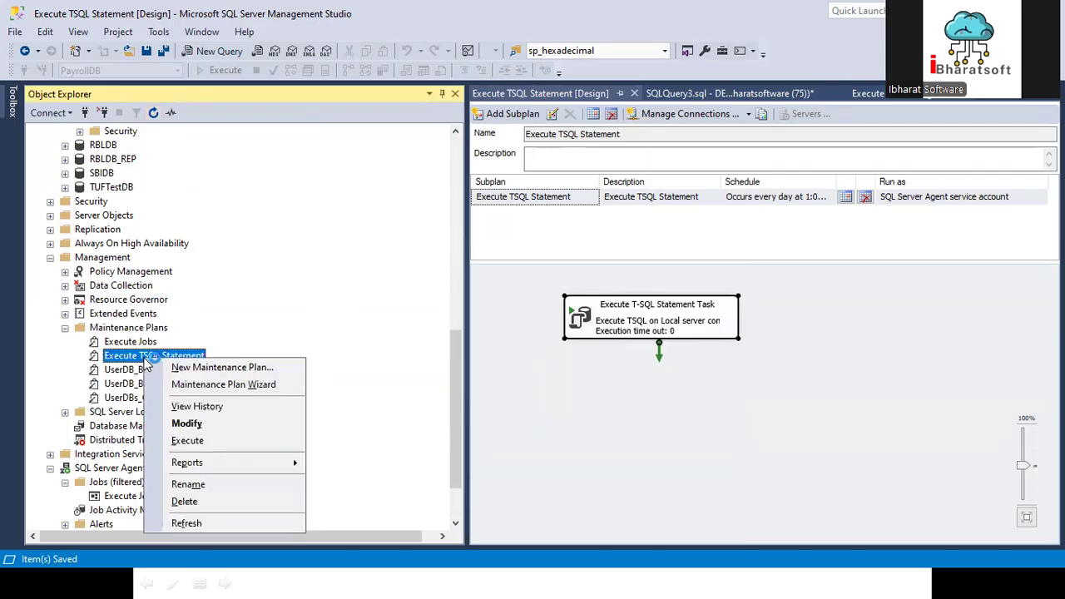
left_click(188, 441)
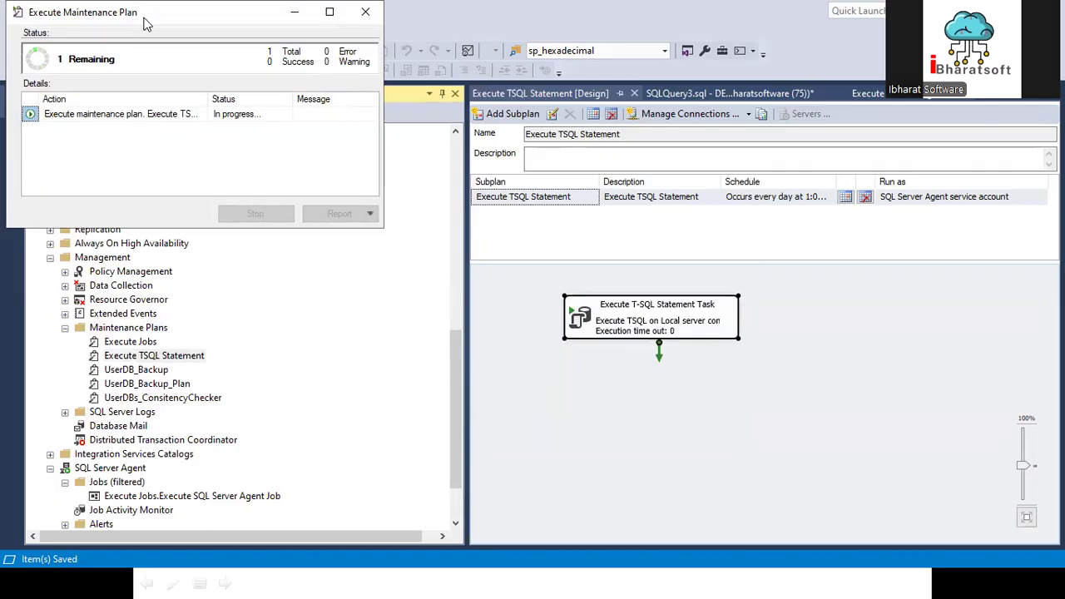
left_click_drag(143, 23, 330, 170)
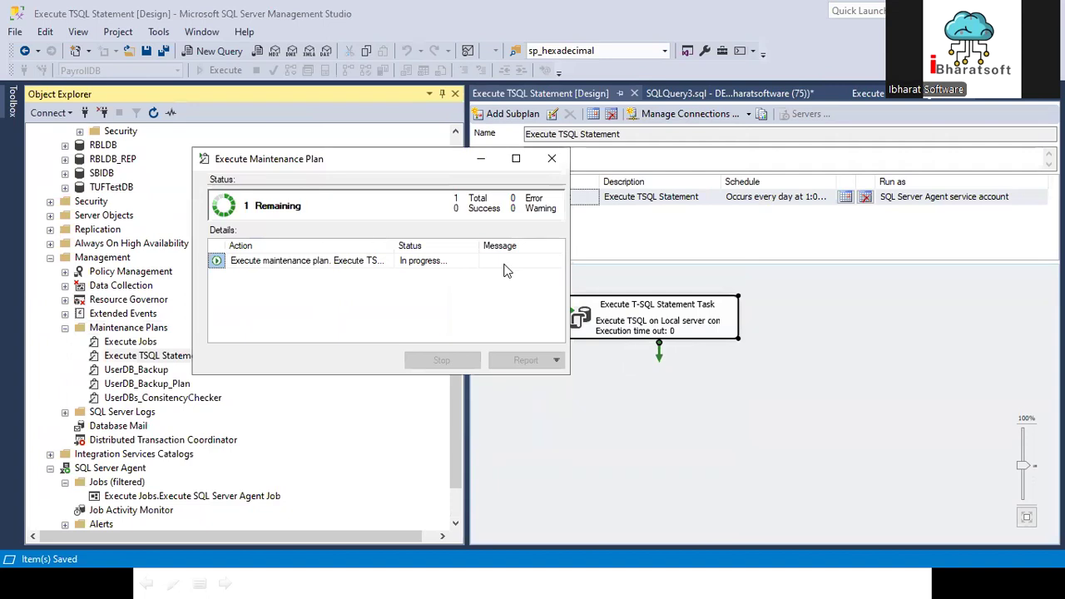
left_click(435, 359)
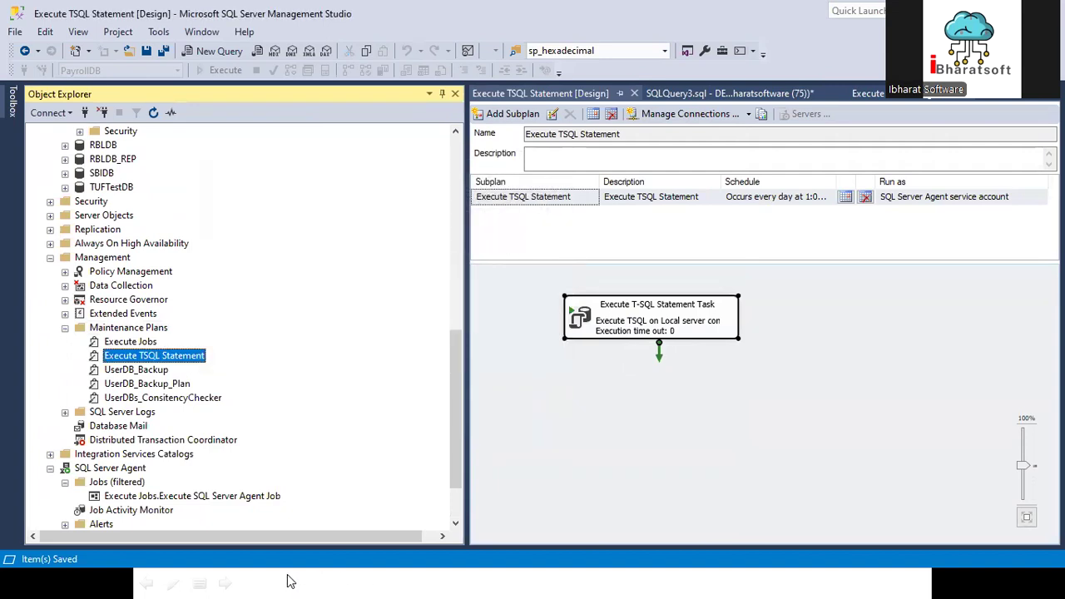
Step: Refresh PayrollDB's Tables folder and delete the dbo.tblEmployee table
scroll(105, 290, "up", 5)
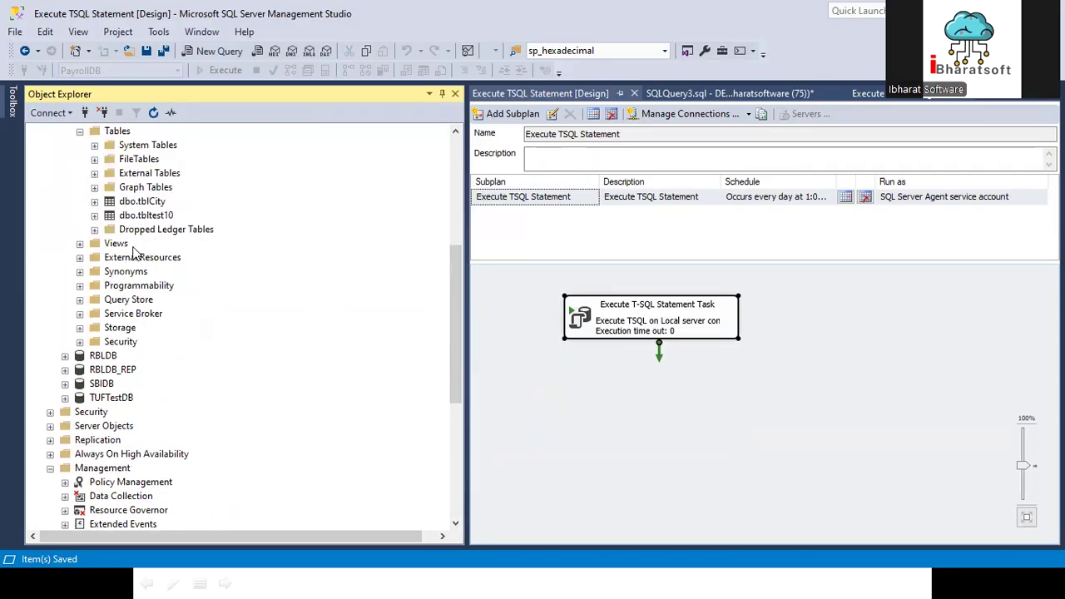
left_click(117, 132)
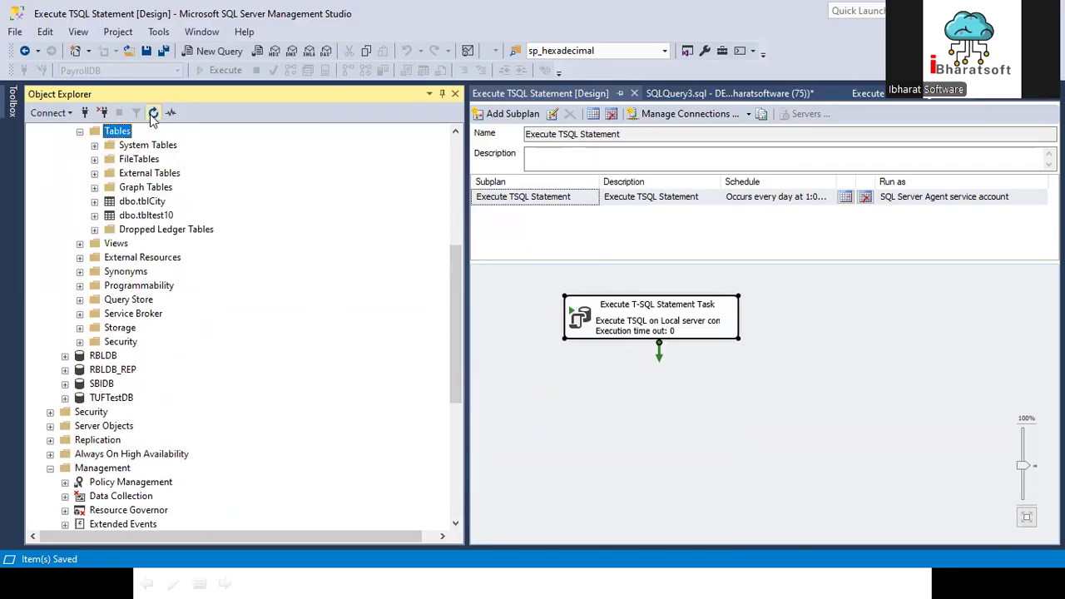
left_click(153, 112)
right_click(154, 216)
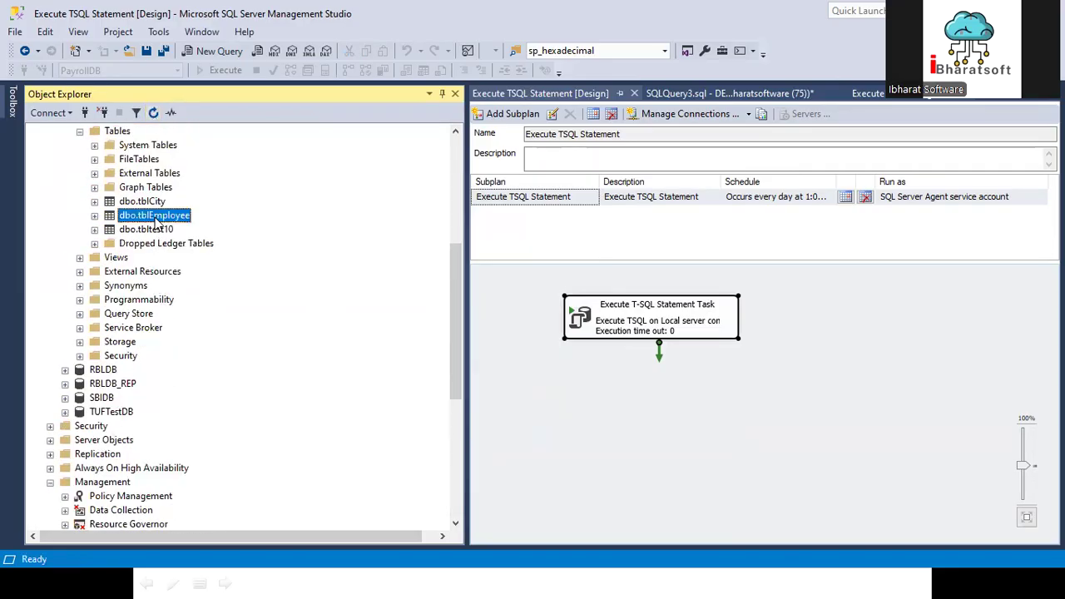
left_click(190, 517)
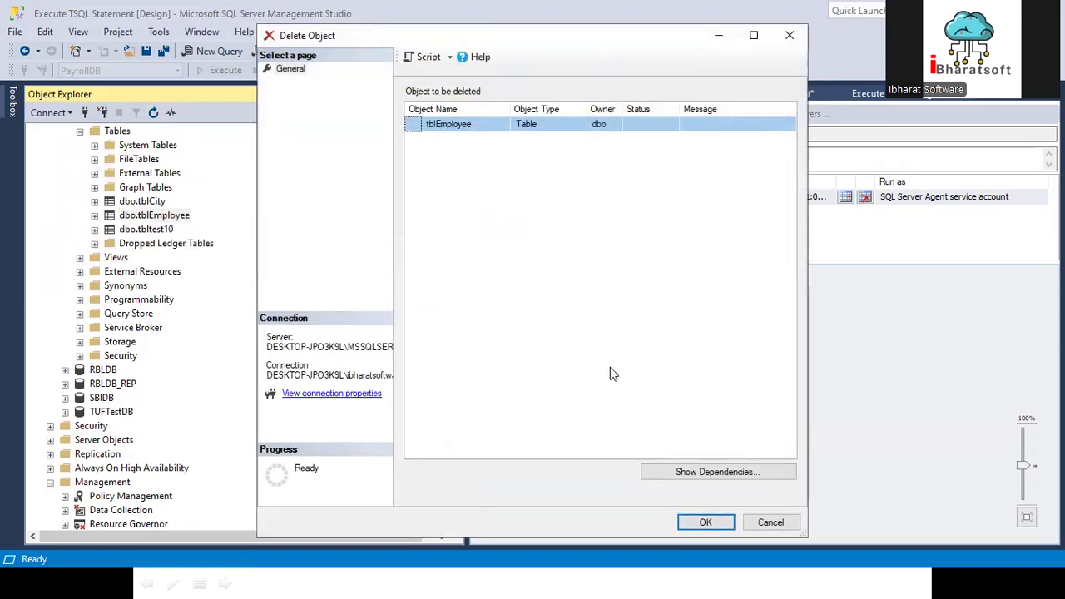
left_click(704, 522)
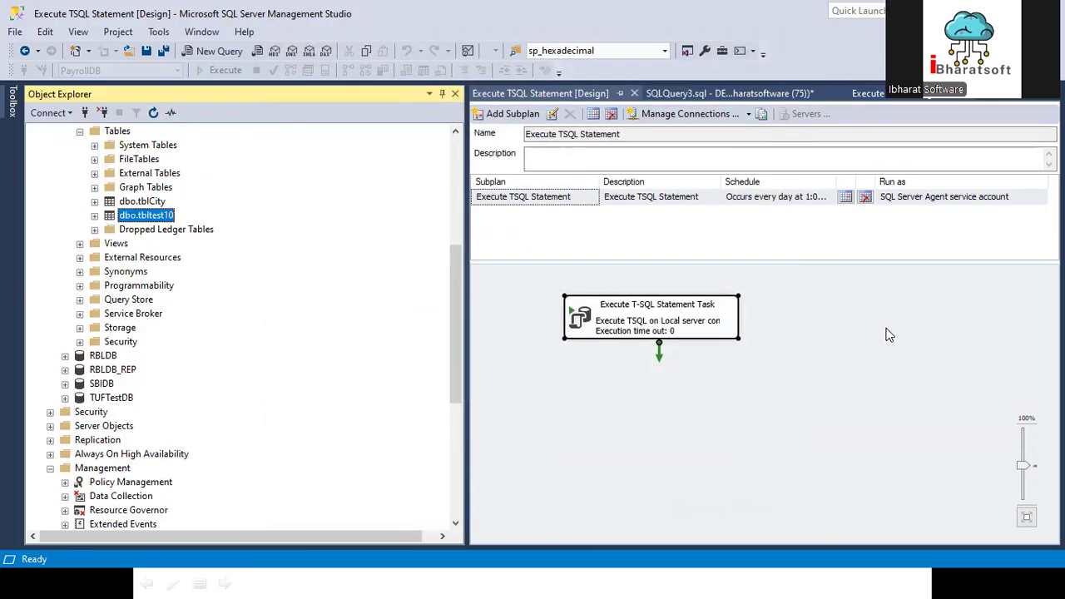
scroll(163, 235, "up", 3)
scroll(163, 237, "down", 3)
left_click(11, 105)
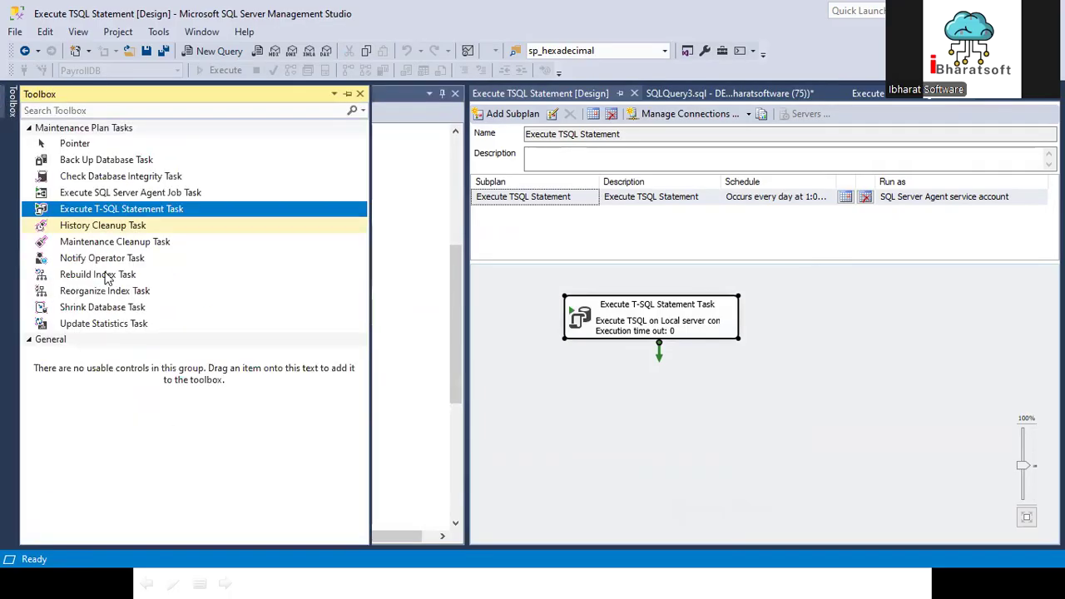
left_click(11, 113)
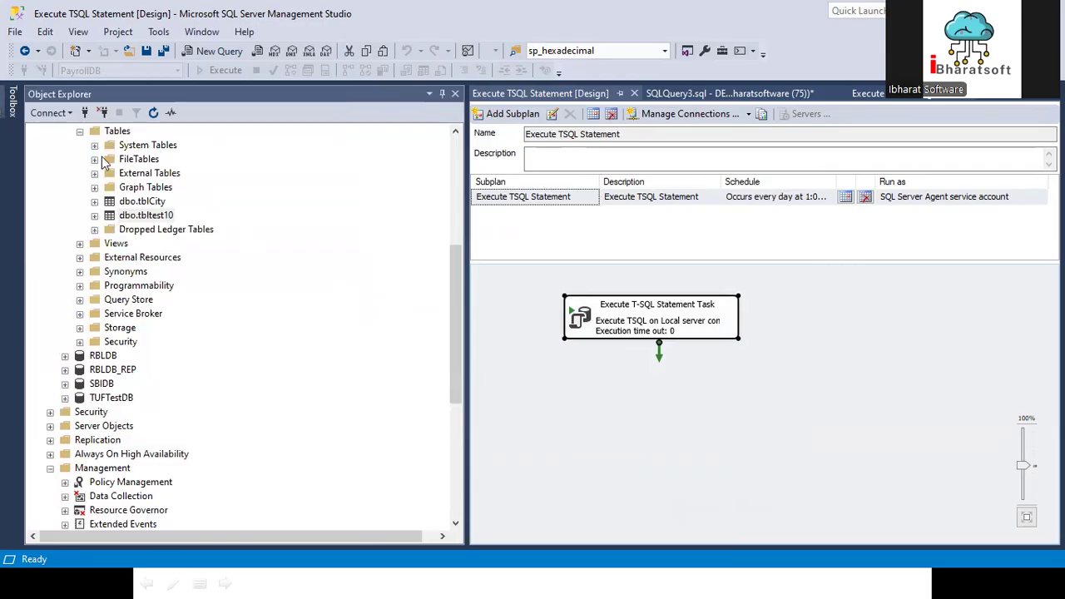
Step: Run the Execute TSQL Statement maintenance plan again after the table's deletion and close the execution window
scroll(124, 341, "up", 2)
scroll(146, 381, "down", 5)
scroll(148, 384, "down", 4)
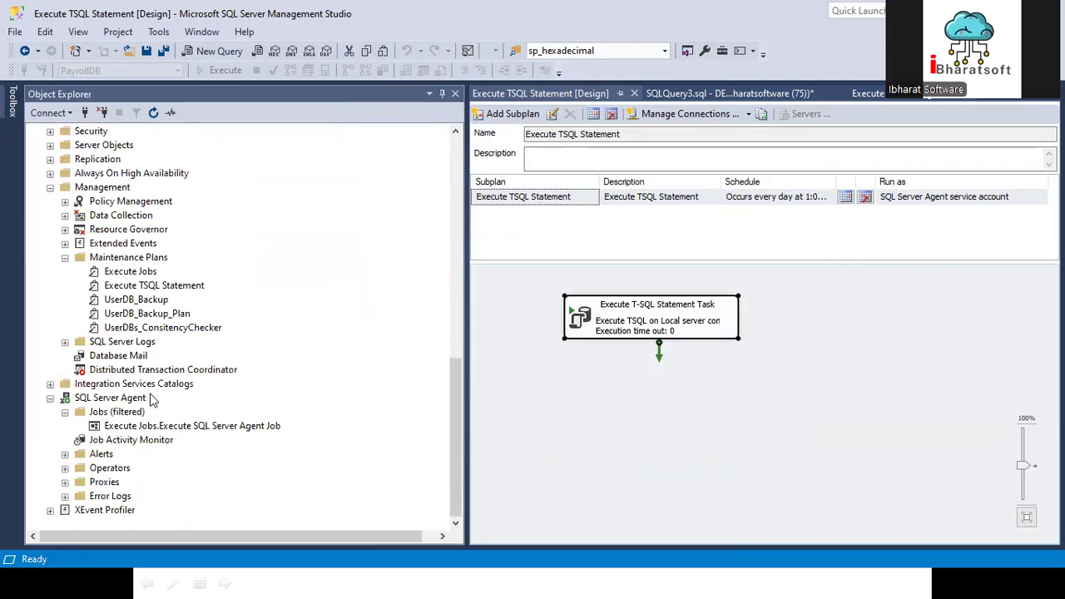
right_click(150, 288)
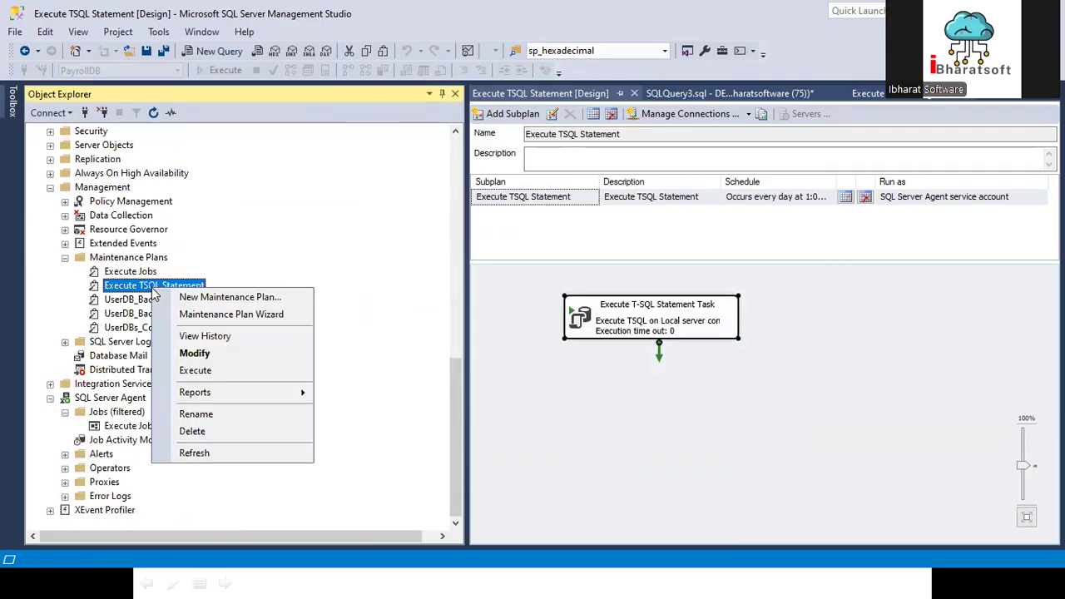
left_click(197, 371)
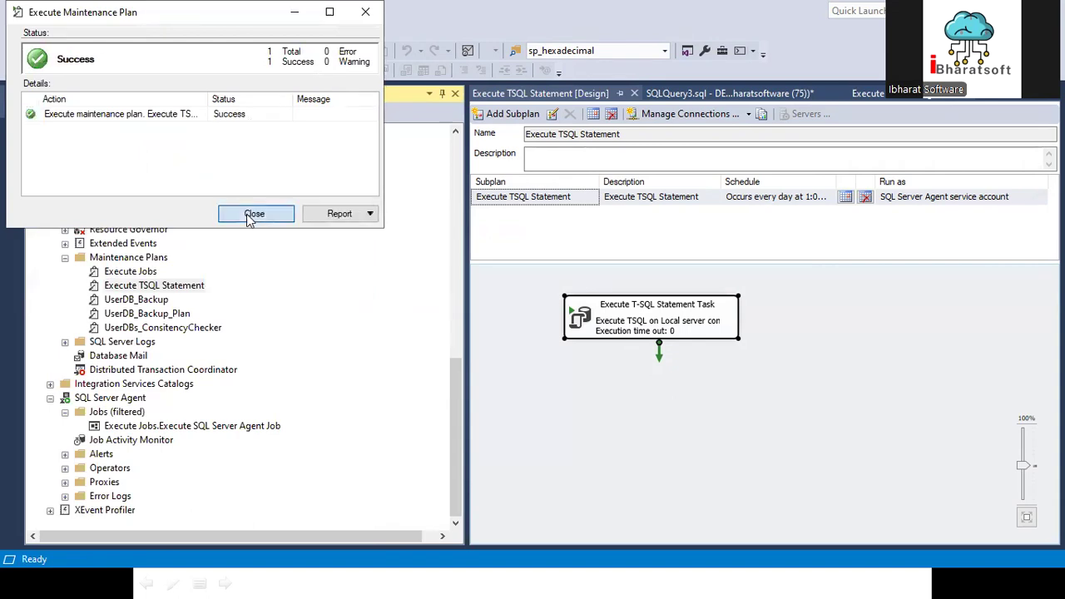
left_click(254, 214)
Step: Expand PayrollDB's Tables folder and check whether the dbo.tblEmployee table is present
scroll(173, 212, "up", 10)
left_click(103, 203)
left_click(80, 229)
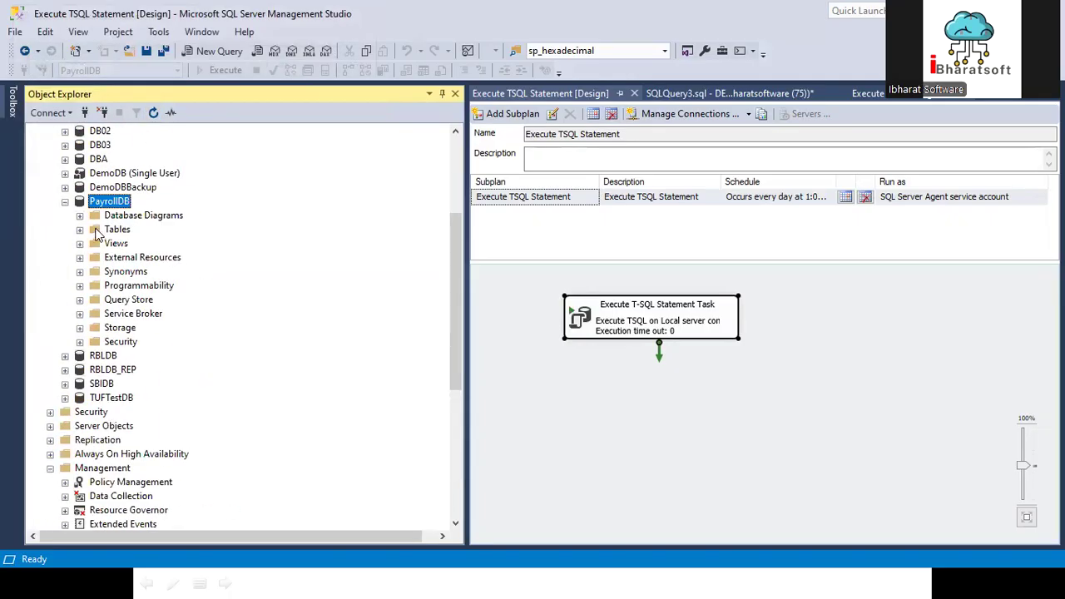
left_click(80, 229)
left_click(168, 317)
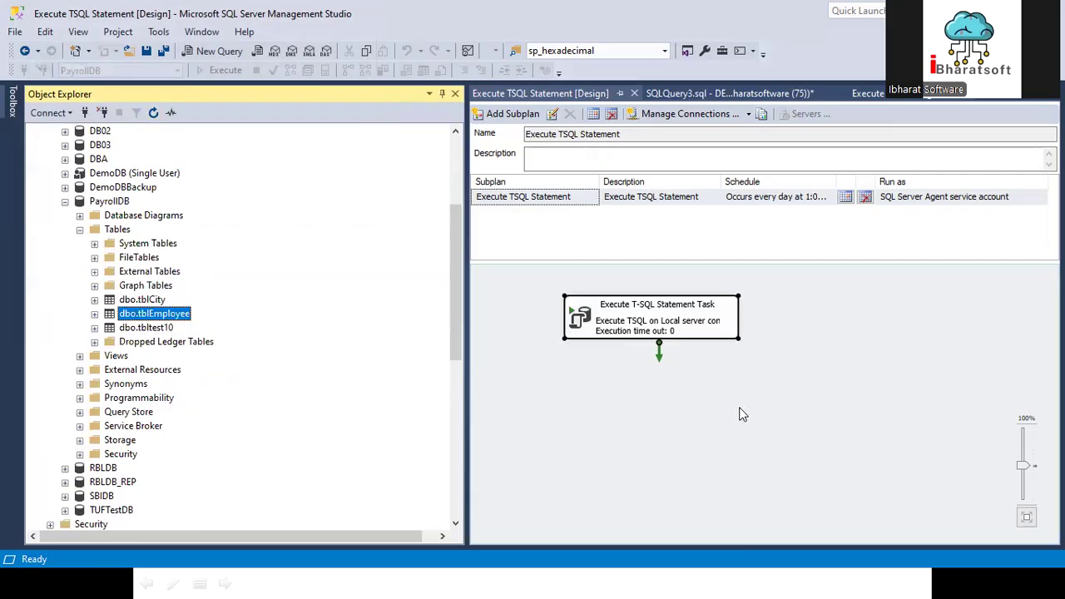
Step: Return to the SQLQuery3.sql script and review its USE [PayrollDB], IF NOT EXISTS check and CREATE TABLE statement for tblEmployee
left_click(545, 95)
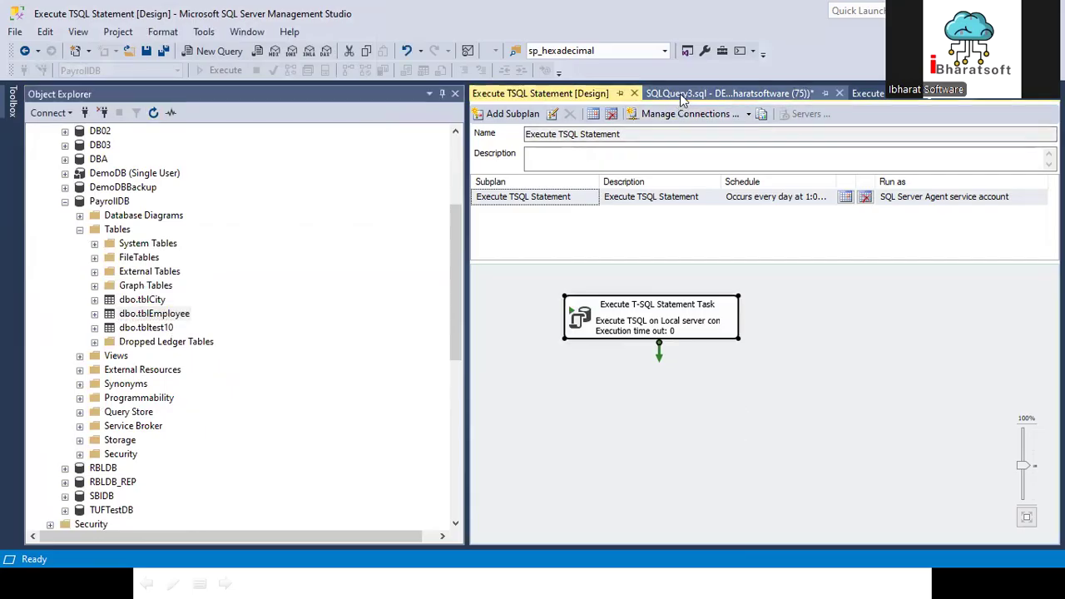
left_click(682, 94)
left_click(571, 265)
left_click(524, 213)
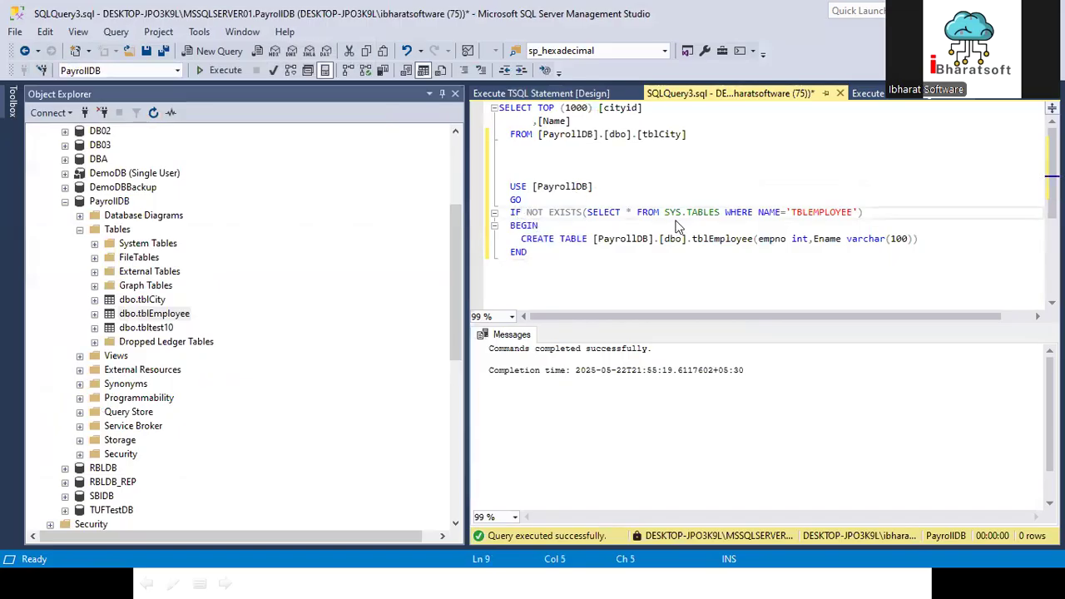
left_click_drag(542, 186, 592, 186)
left_click_drag(521, 239, 907, 247)
left_click_drag(628, 270, 521, 182)
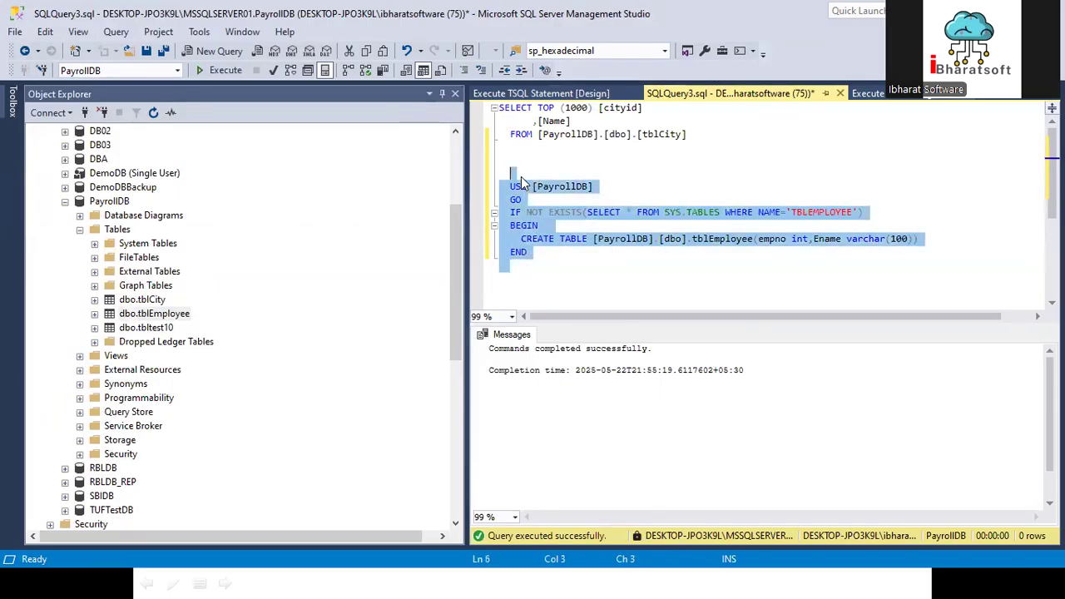
left_click(569, 271)
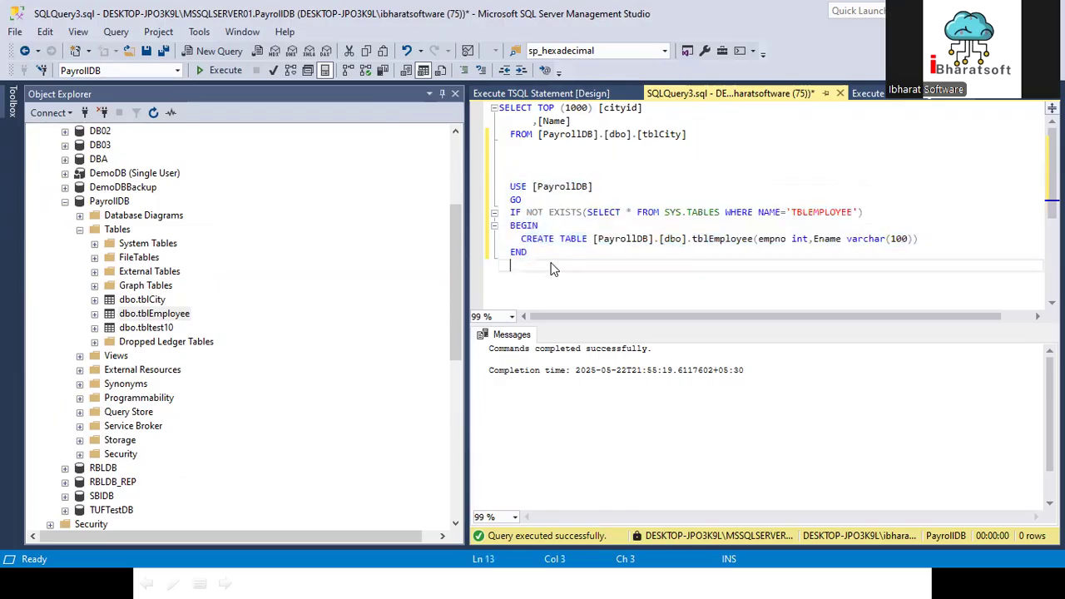
left_click(537, 256)
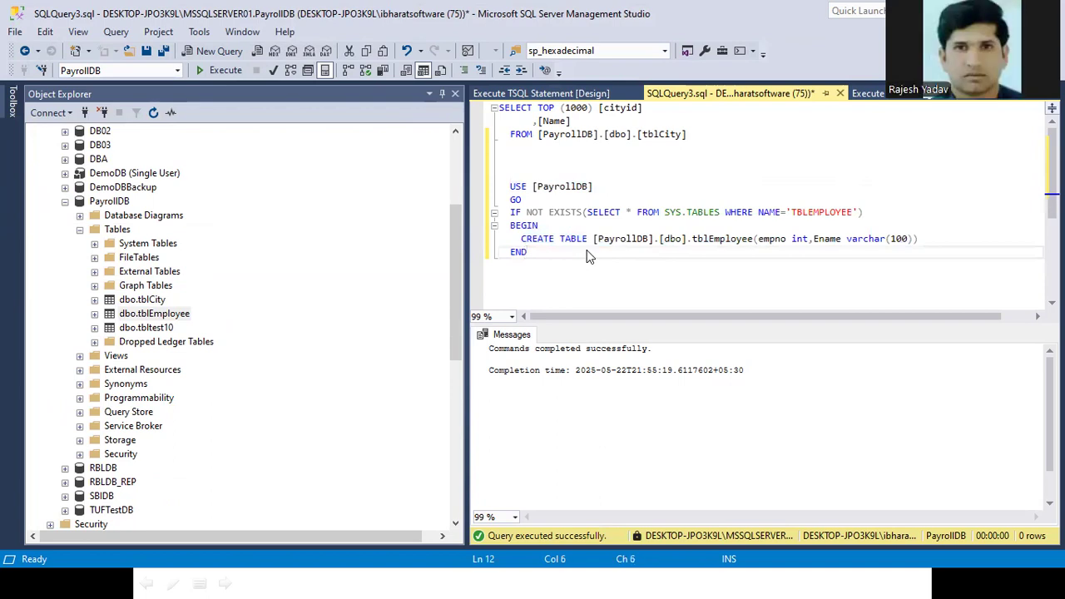
Step: Copy the tblEmployee creation script from SQLQuery3.sql and send it to the SQL DBA Training in FastTrack group in WhatsApp Web
left_click_drag(532, 271, 483, 150)
key("ctrl+c")
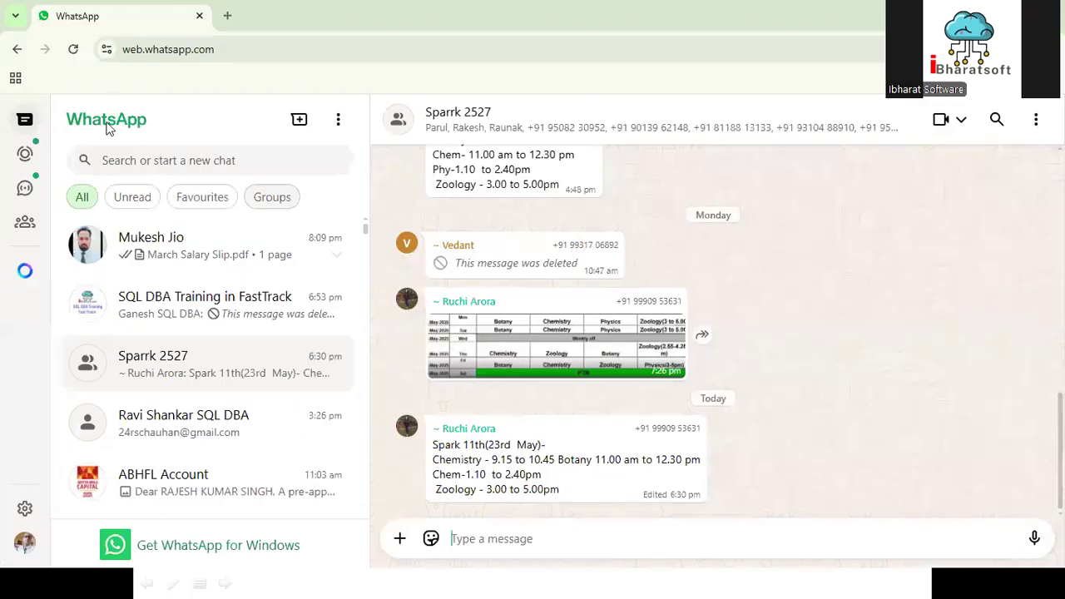
left_click(162, 308)
key("ctrl+v")
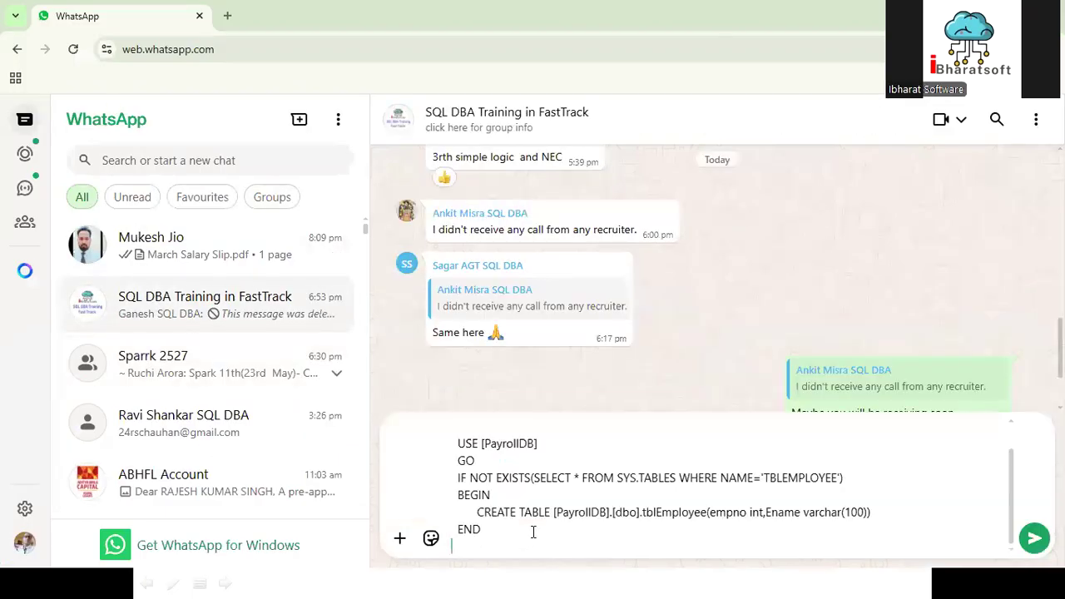
key("Return")
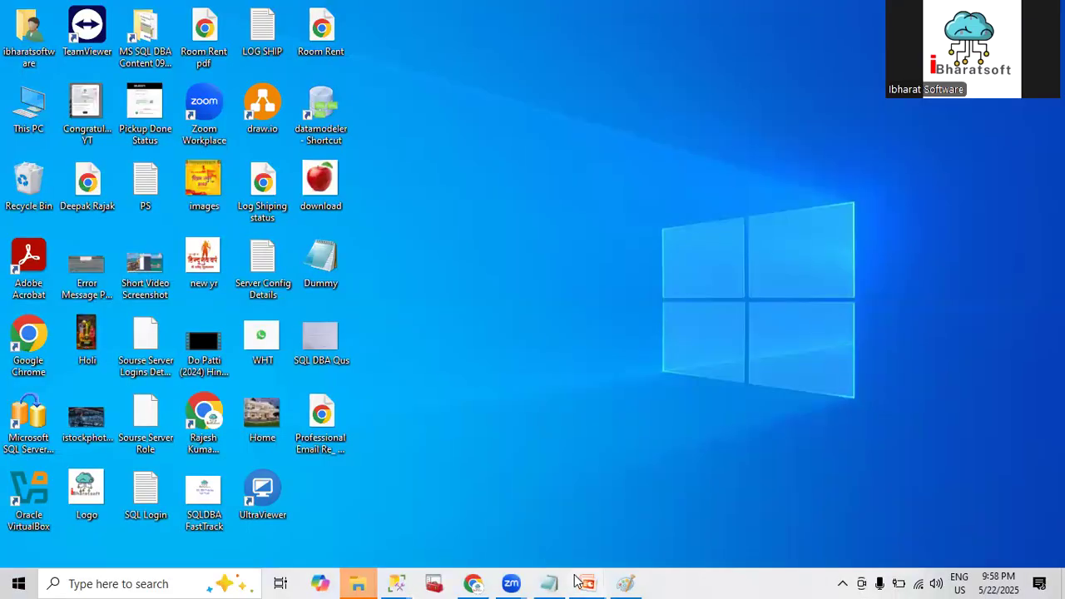
Step: Switch to the running PowerPoint slide show on MS SQL Server Maintenance Plan to view the task list
mouse_move(587, 582)
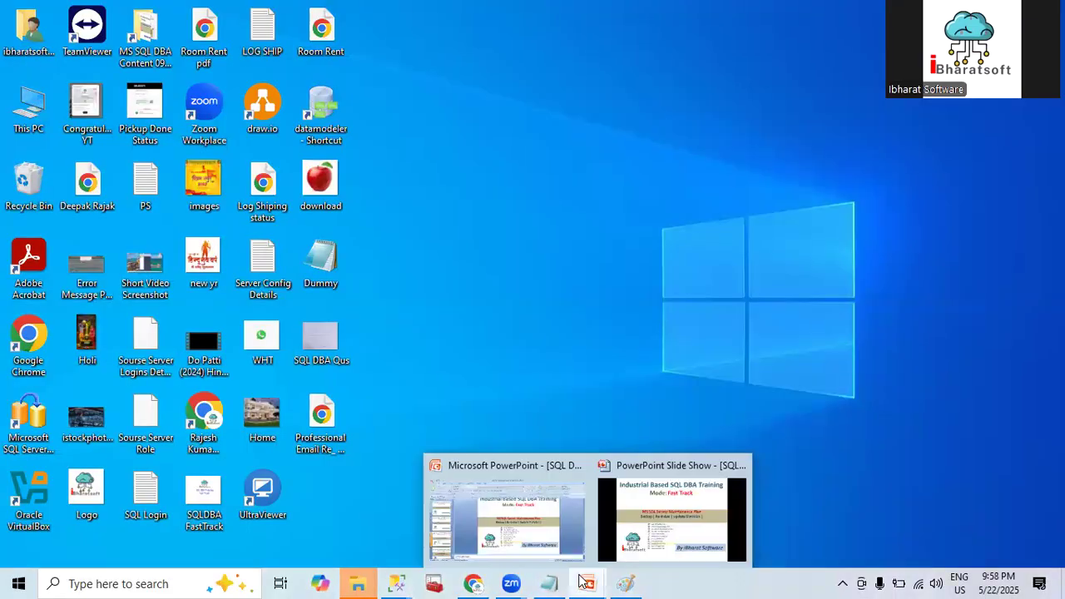
left_click(632, 535)
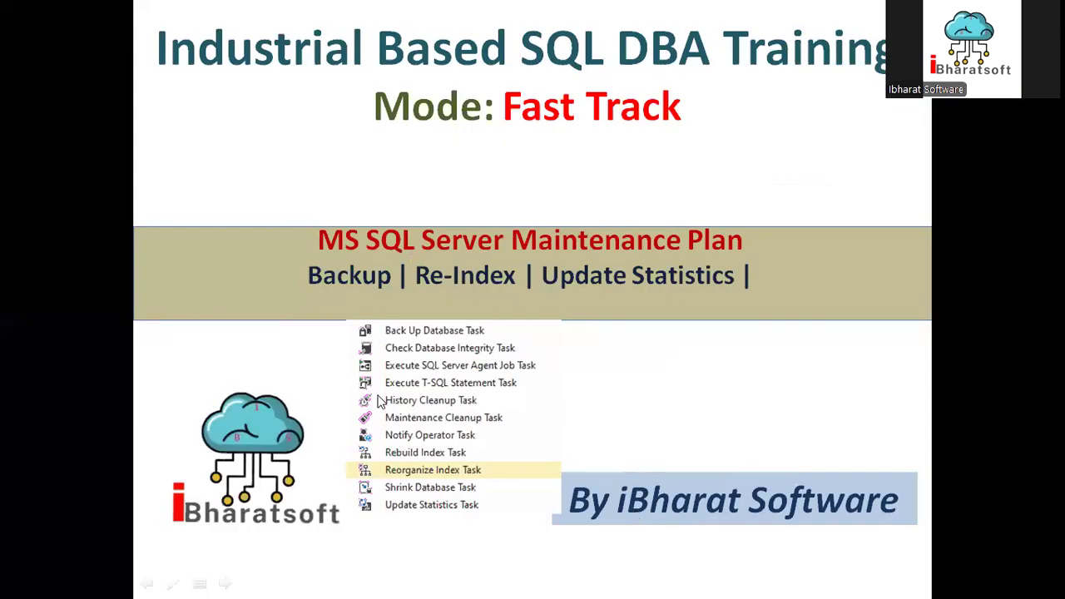
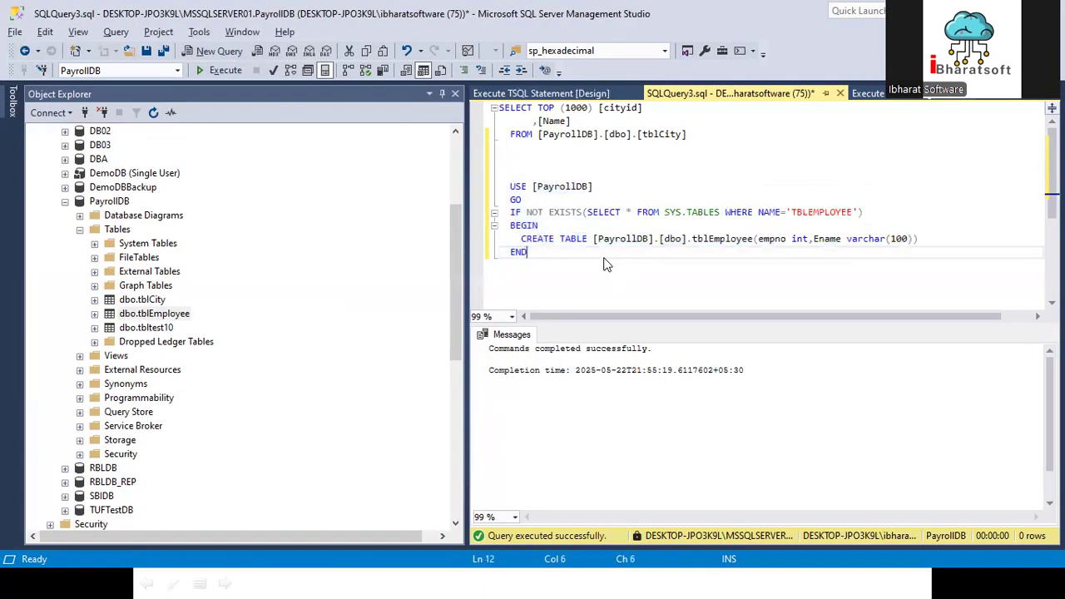
Step: Collapse PayrollDB in the object tree and create a new maintenance plan named UserDB_IndexOptimize
scroll(366, 267, "up", 4)
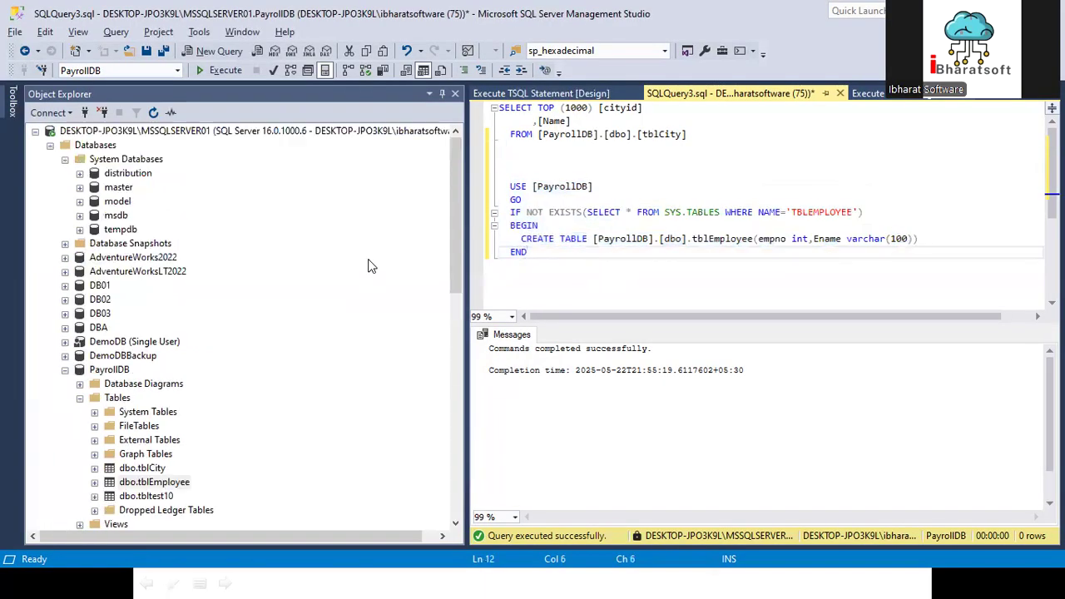
left_click(64, 371)
scroll(84, 366, "down", 7)
right_click(130, 259)
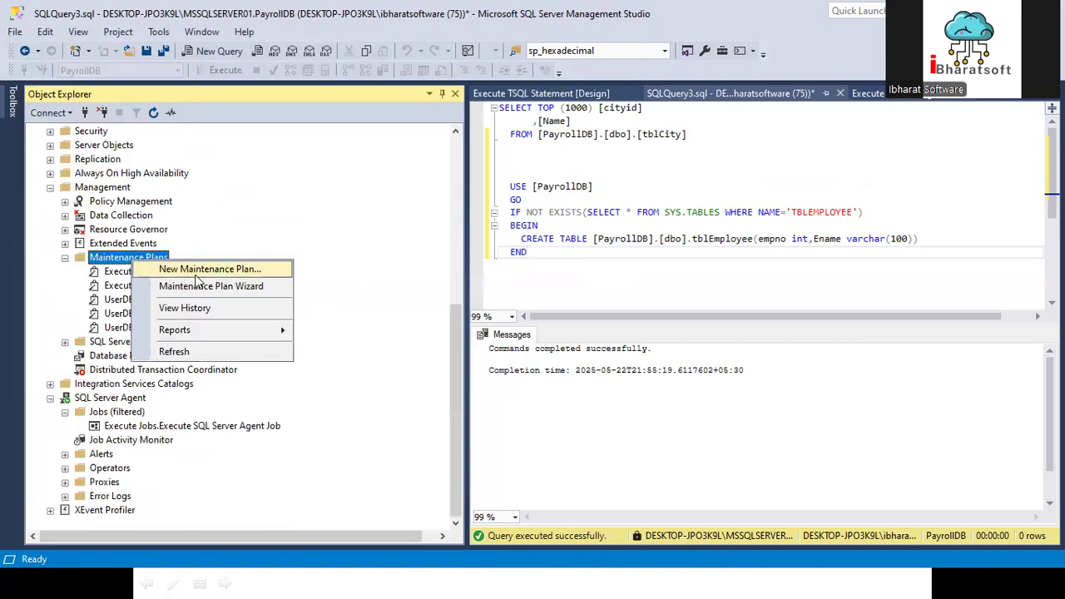
left_click(198, 271)
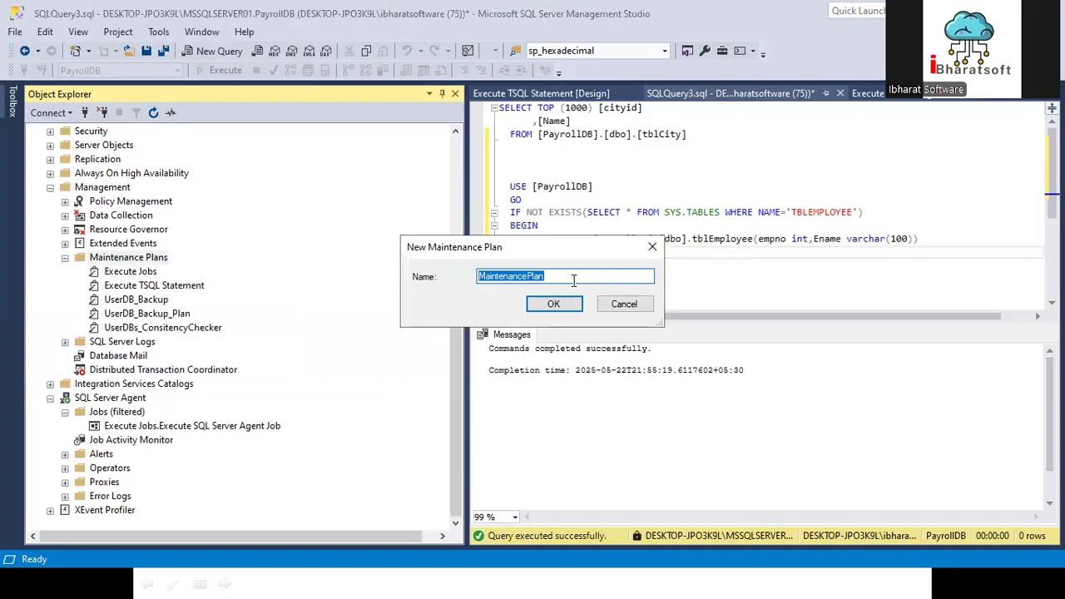
type("IndexOptimize")
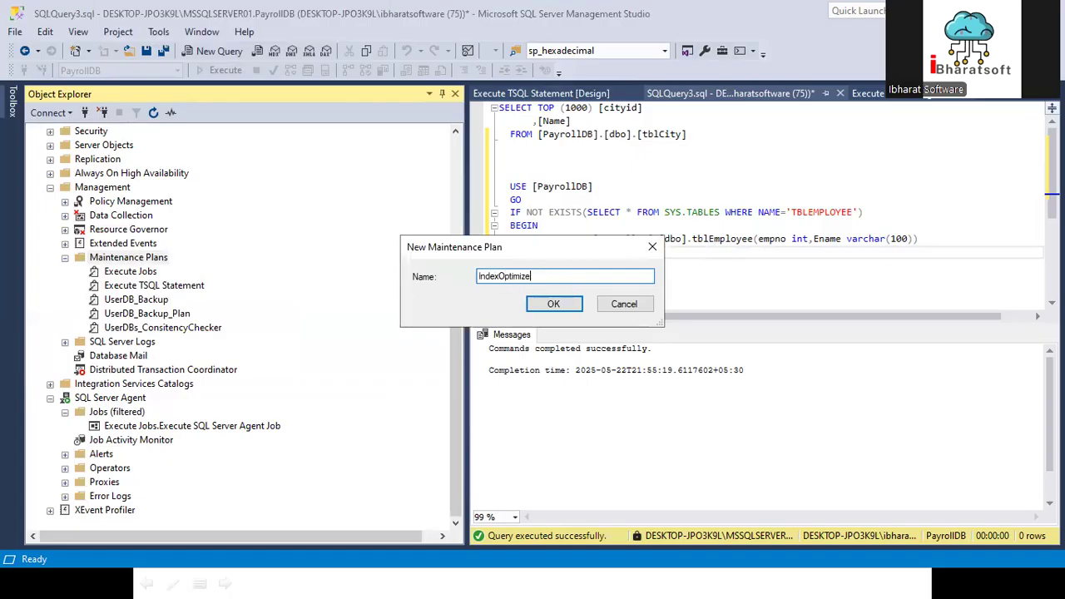
type("UserDB_")
left_click(554, 304)
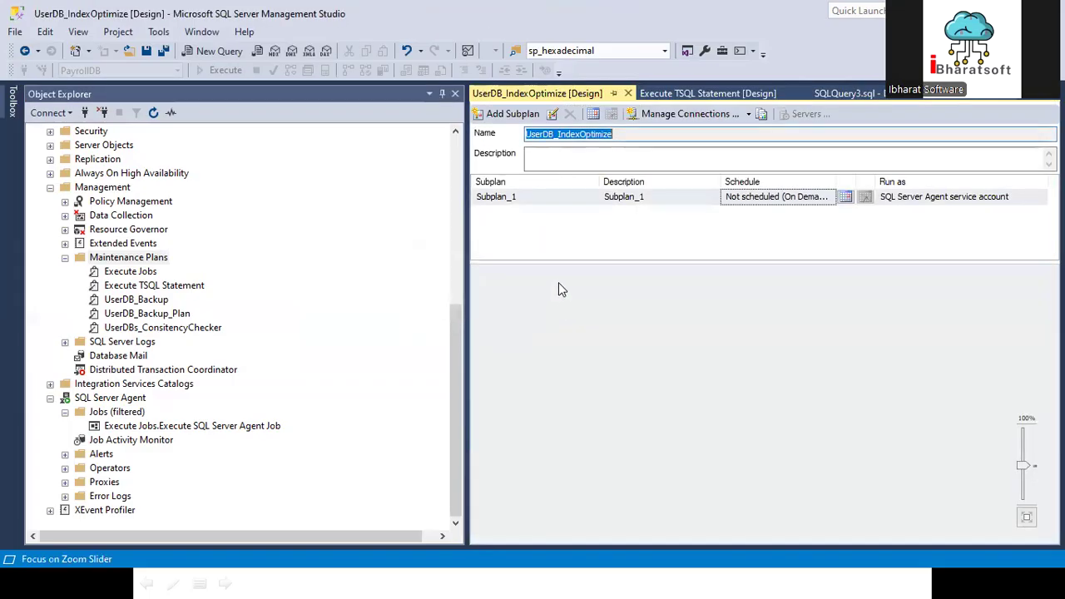
Step: Set both the name and the description of the plan's first subplan to Index Rebuild
double_click(527, 199)
left_click_drag(478, 226, 336, 228)
type("Indx")
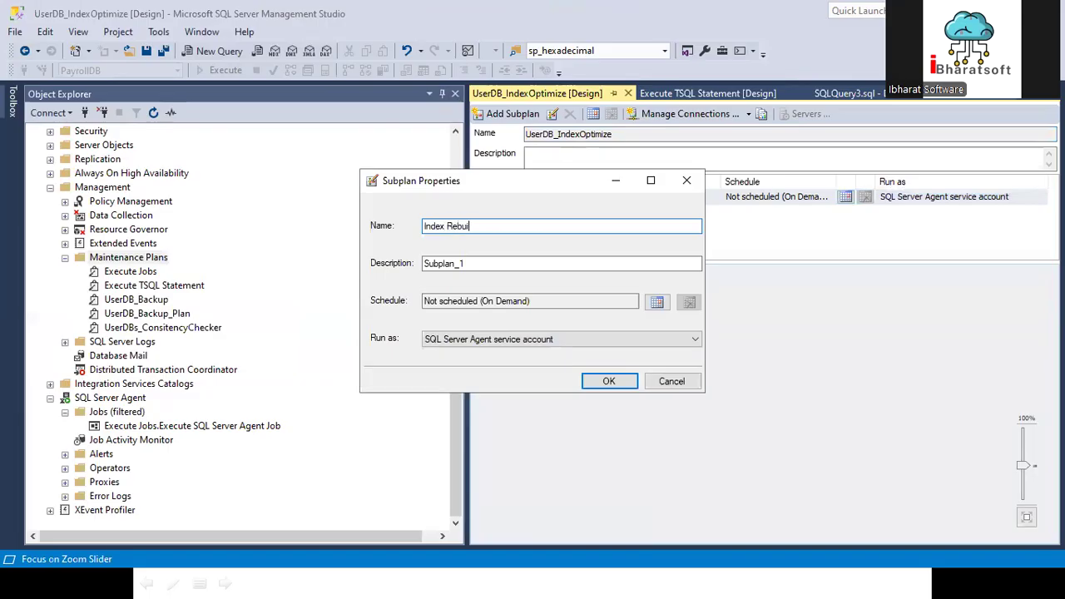
left_click_drag(478, 226, 376, 221)
key("ctrl+c")
left_click_drag(478, 263, 428, 274)
key("ctrl+v")
Step: Schedule the Index Rebuild subplan to recur weekly on Sunday, once at 3:00:00 AM
left_click(657, 301)
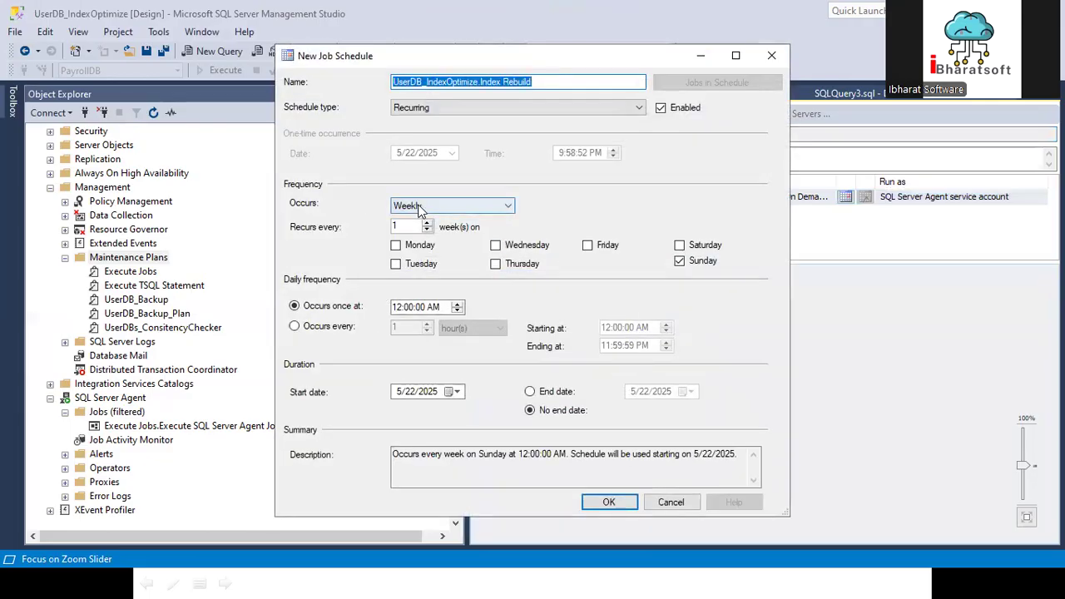
left_click(680, 261)
left_click(680, 261)
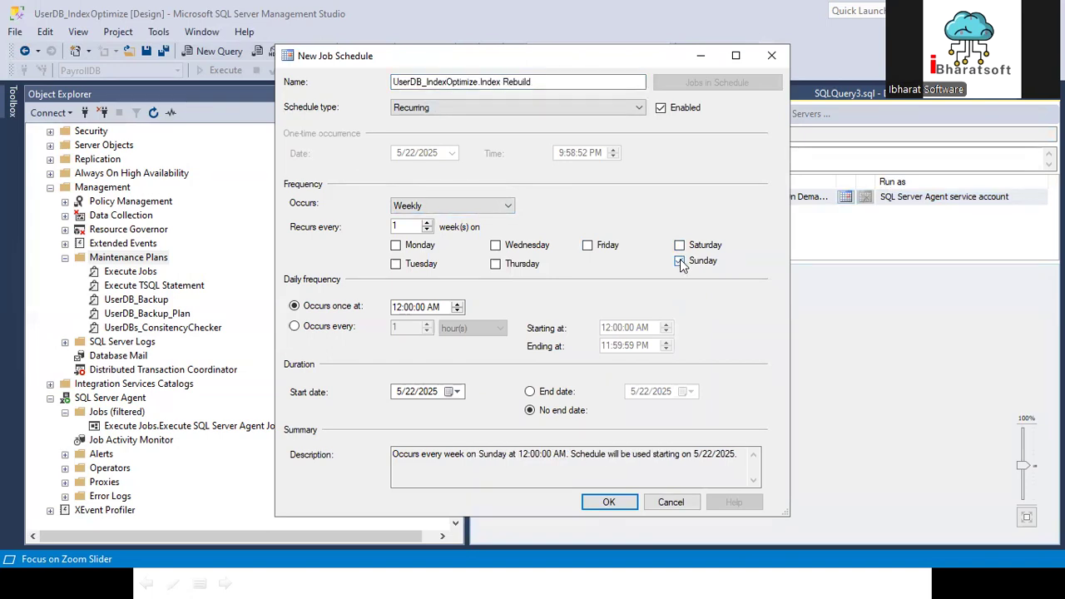
left_click(396, 307)
left_click(608, 501)
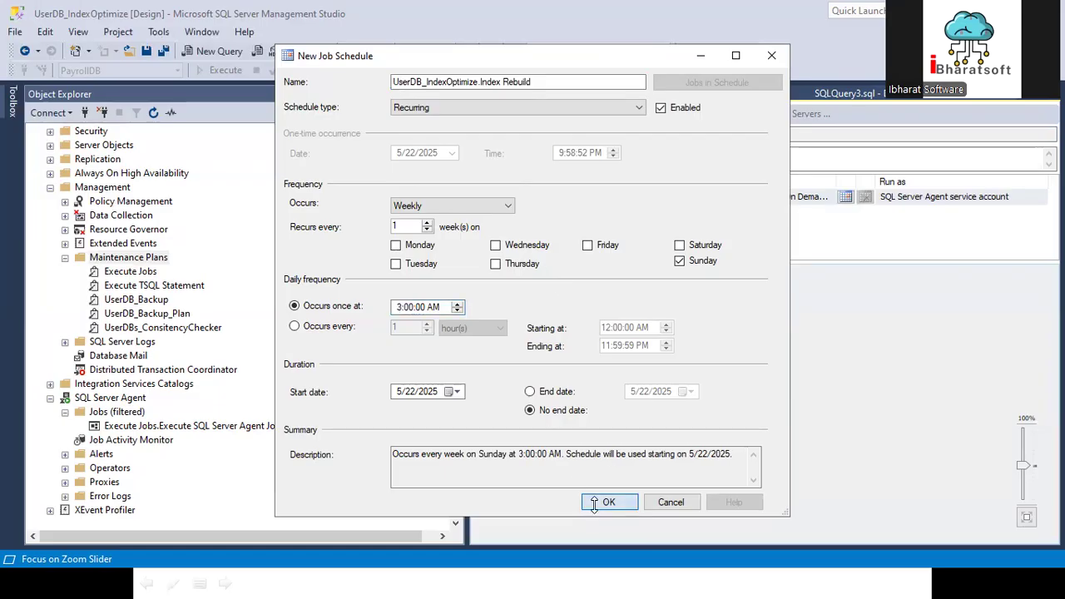
left_click(592, 381)
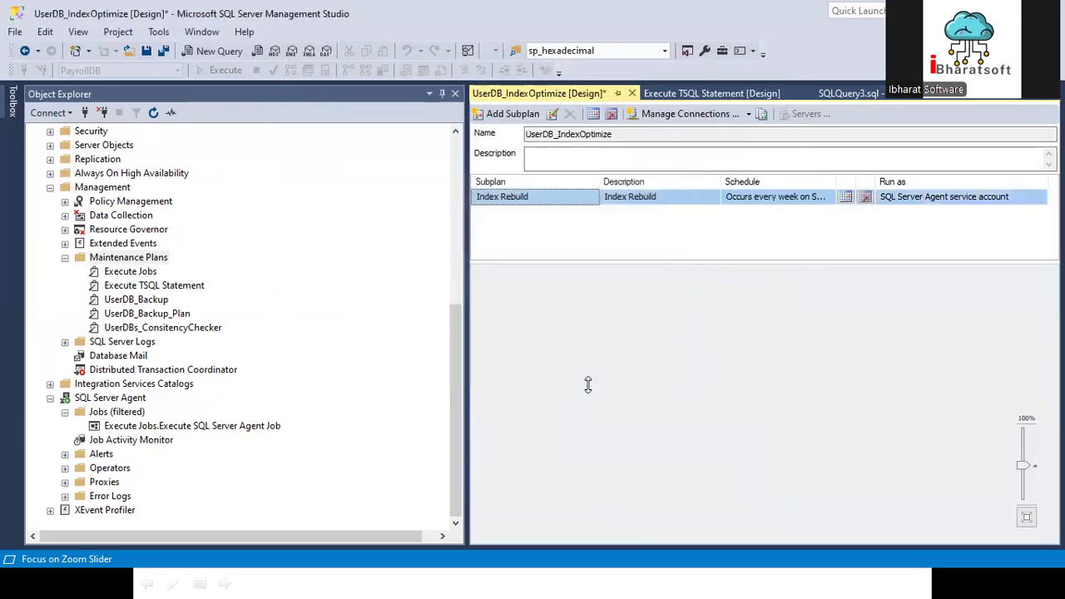
Step: Add a Rebuild Index Task to the Index Rebuild subplan's design surface
left_click(6, 98)
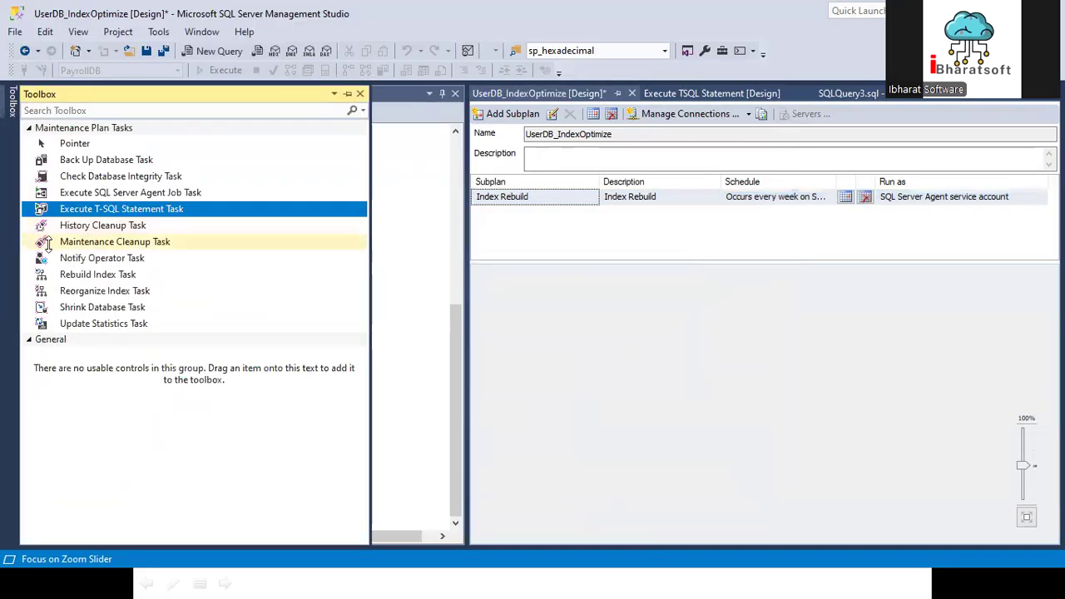
left_click_drag(97, 274, 661, 354)
left_click_drag(751, 372, 679, 344)
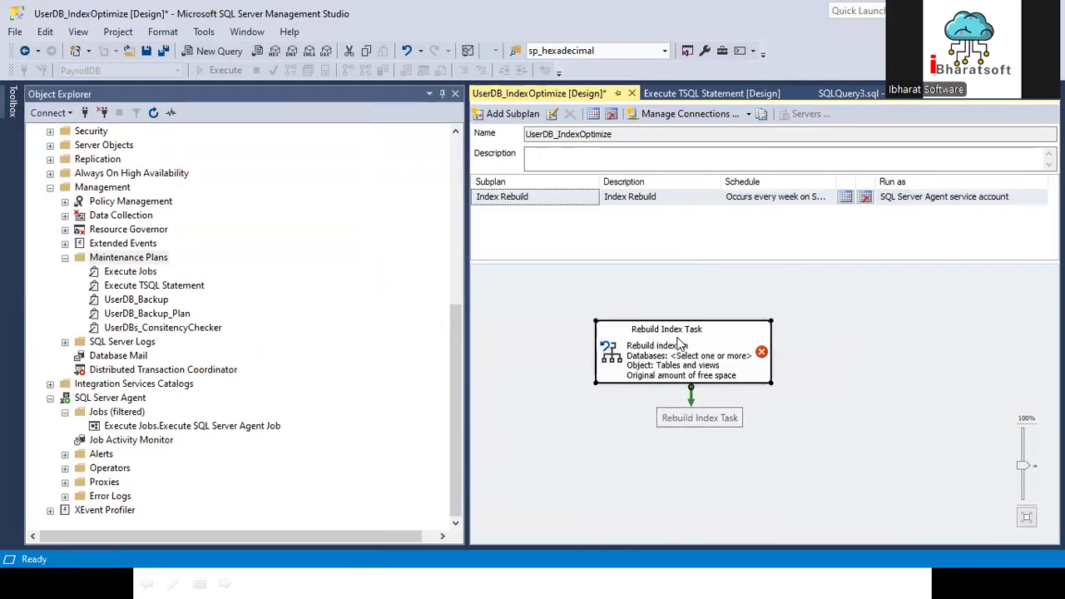
Step: Target the Rebuild Index Task at all user databases, ignoring databases whose state is not online
double_click(679, 344)
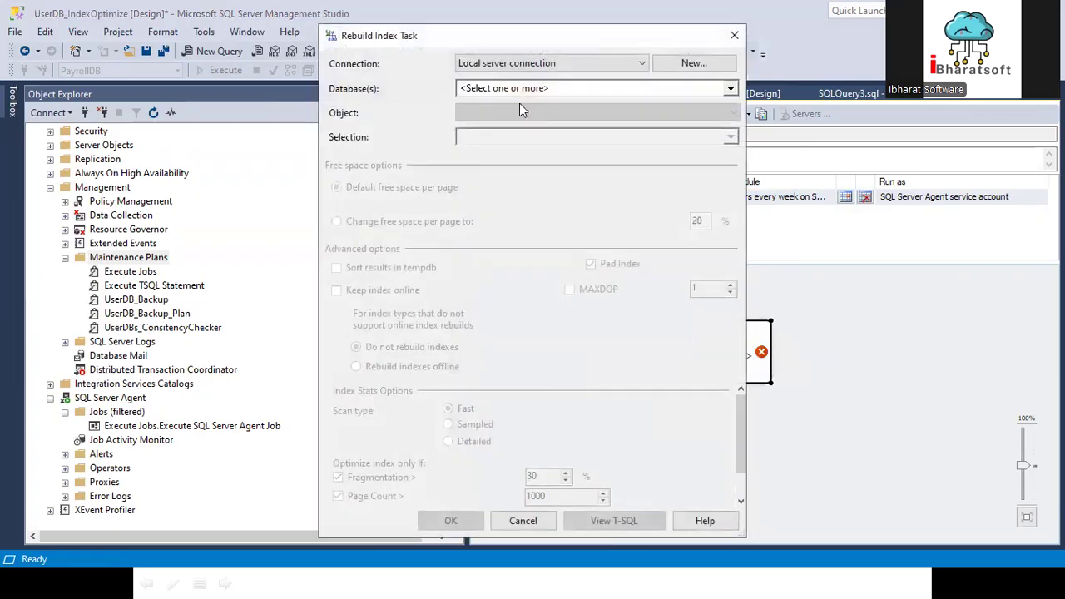
left_click(485, 91)
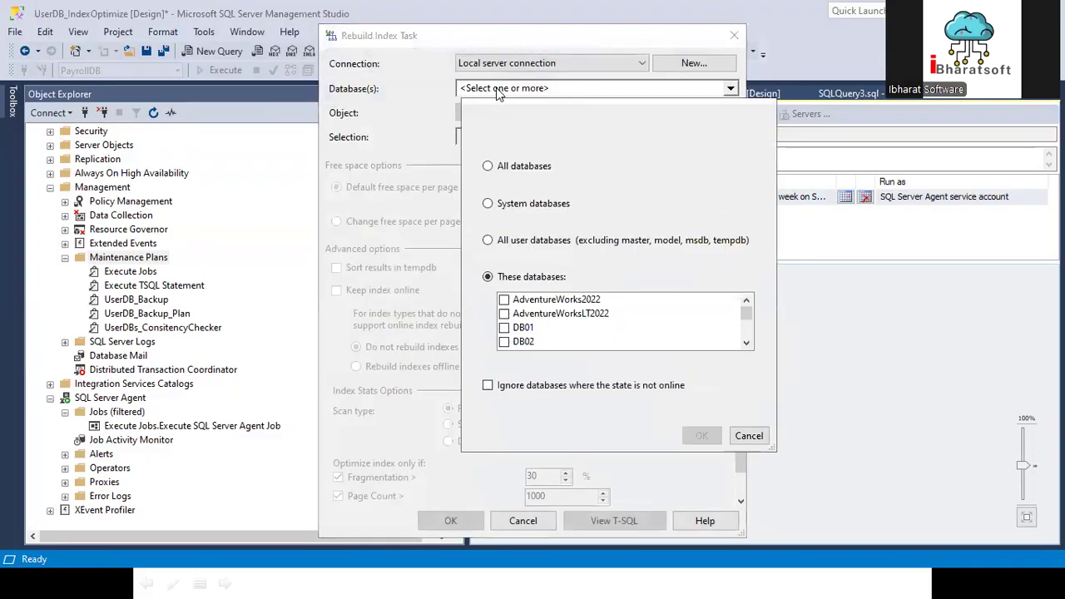
left_click(505, 241)
left_click(499, 386)
left_click(701, 436)
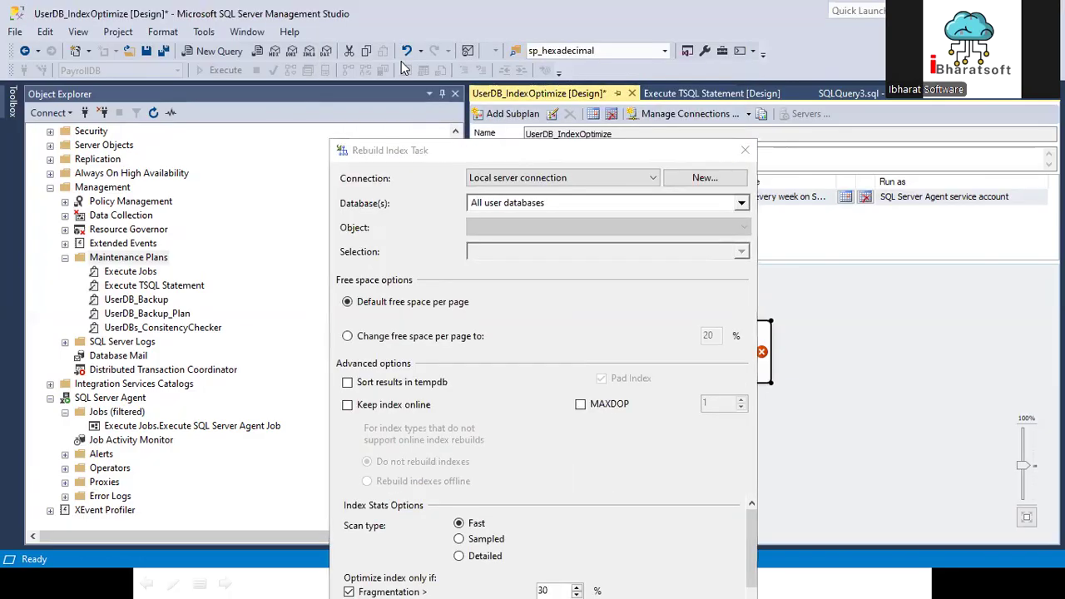
left_click(570, 203)
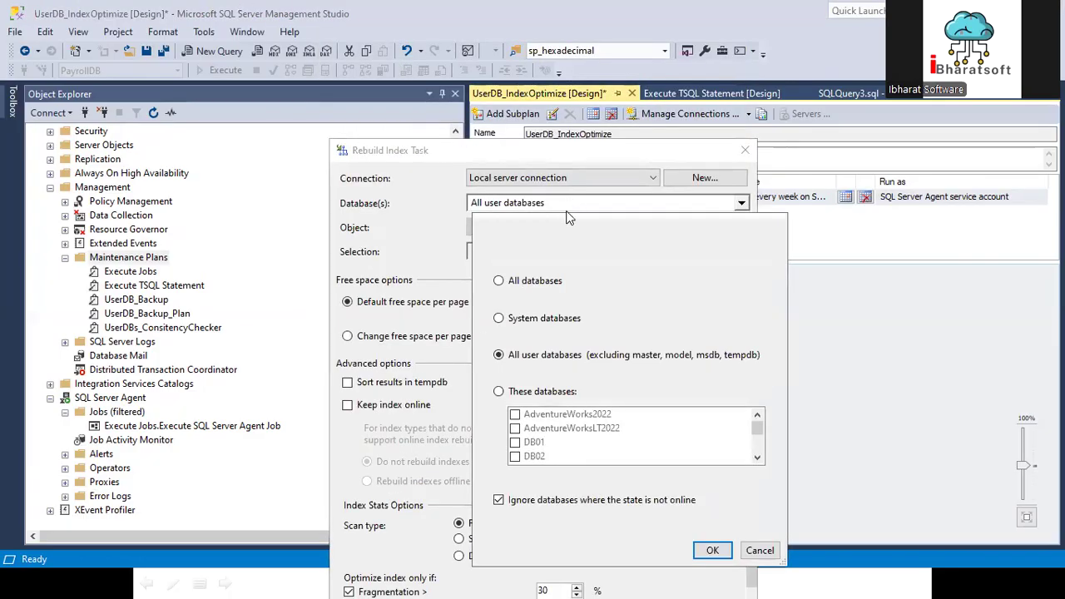
left_click(757, 548)
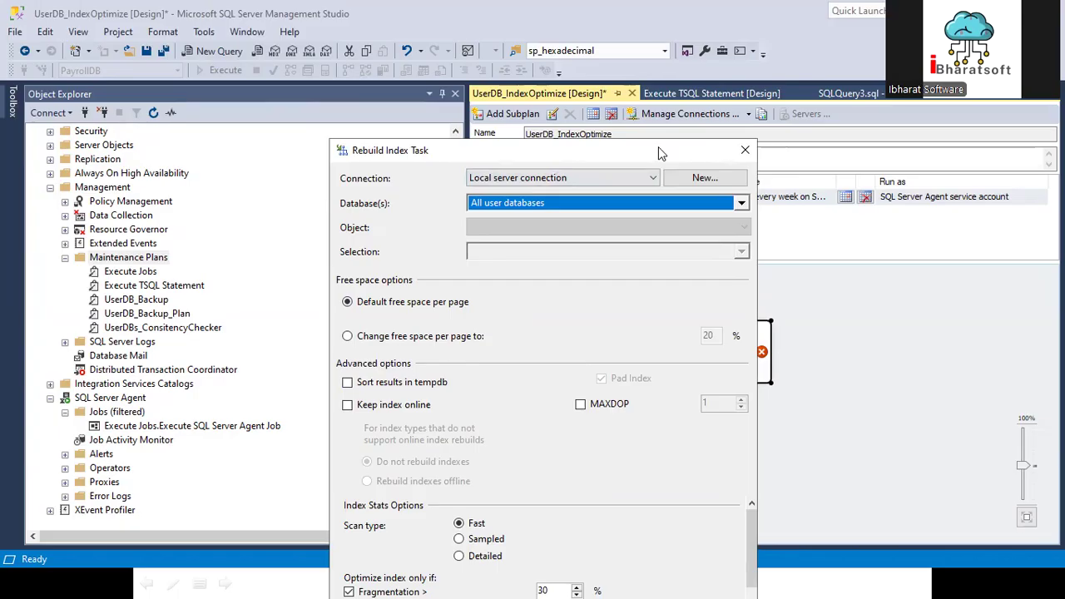
Step: Set the Rebuild Index Task to optimize only indexes with fragmentation above 20% and page count above 50
left_click_drag(641, 153, 627, 65)
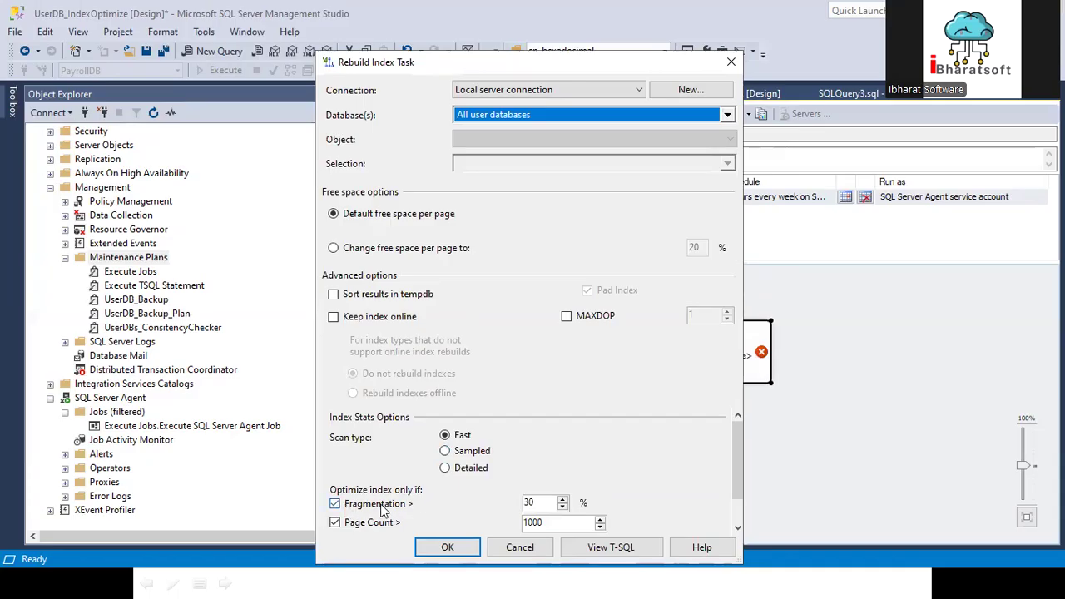
left_click_drag(541, 502, 515, 502)
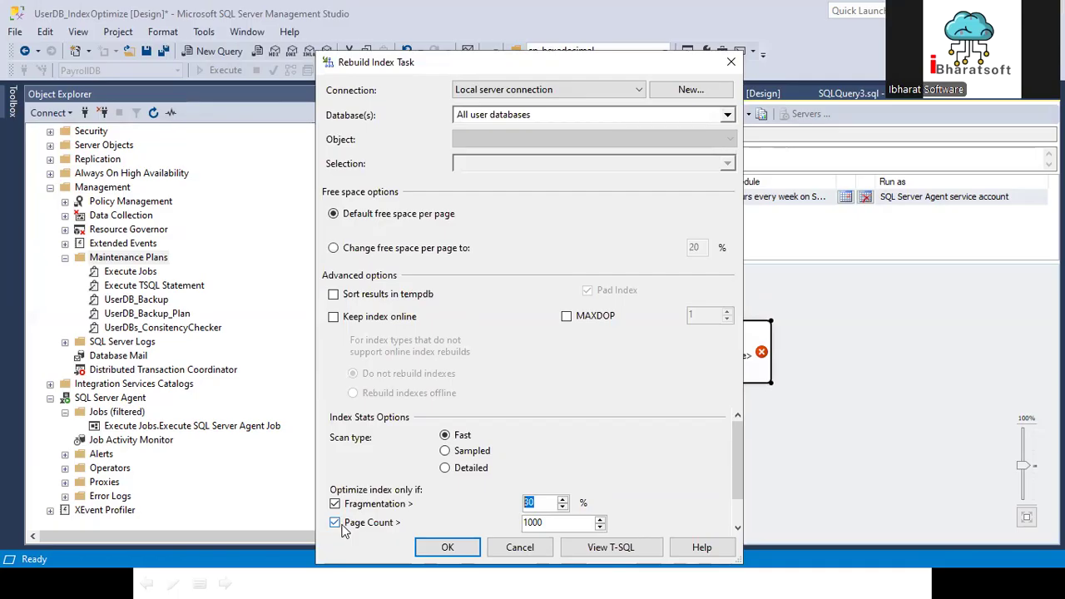
double_click(533, 521)
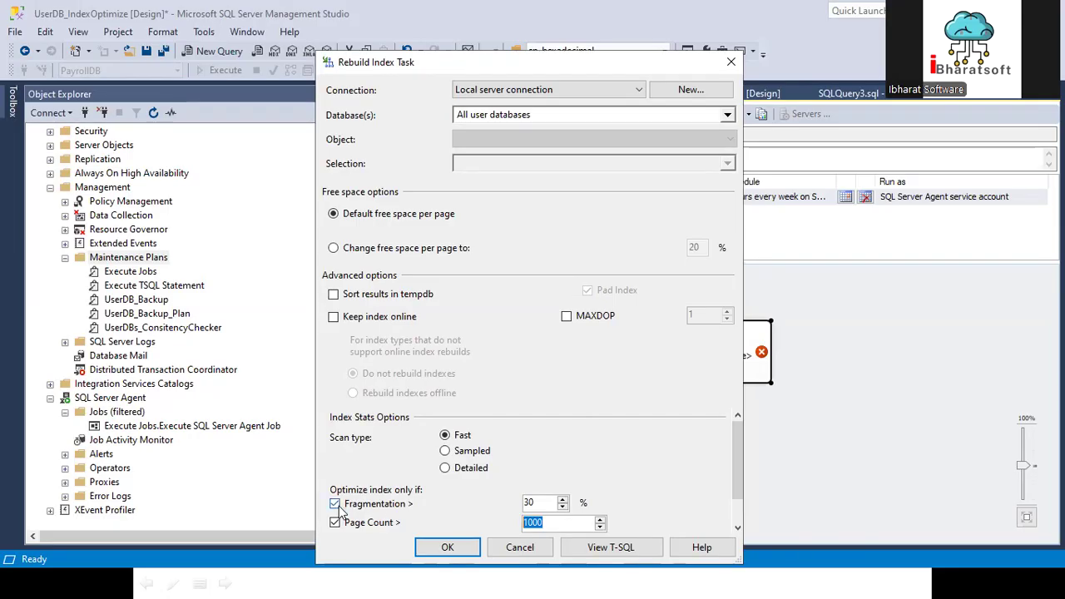
double_click(540, 502)
type("20")
key("Tab")
type("50")
left_click(446, 547)
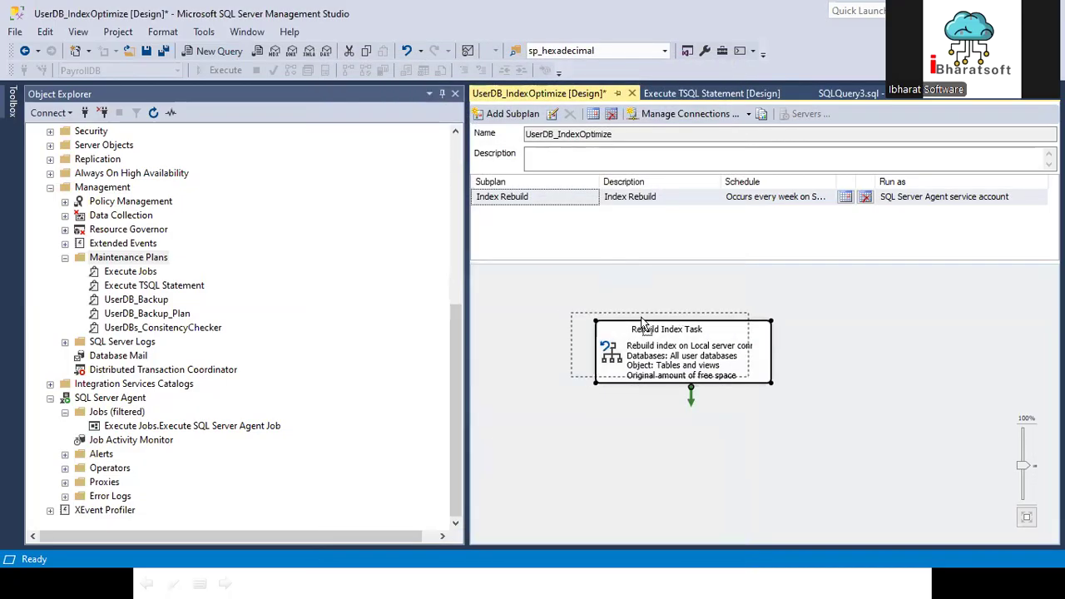
Step: Reposition the Rebuild Index Task on the design surface and save the UserDB_IndexOptimize plan
left_click_drag(641, 323, 623, 308)
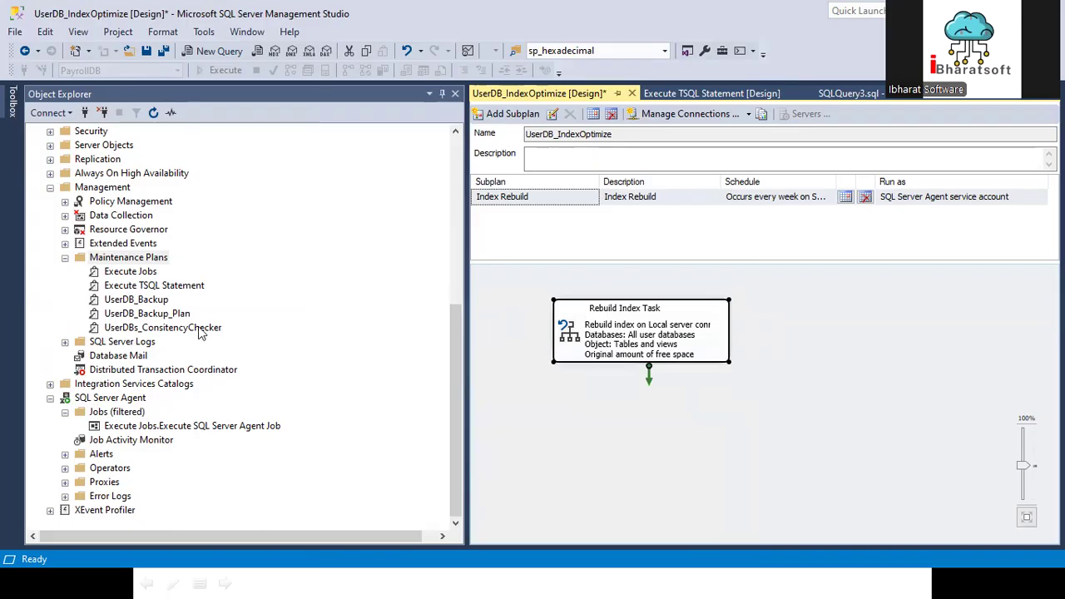
left_click(13, 113)
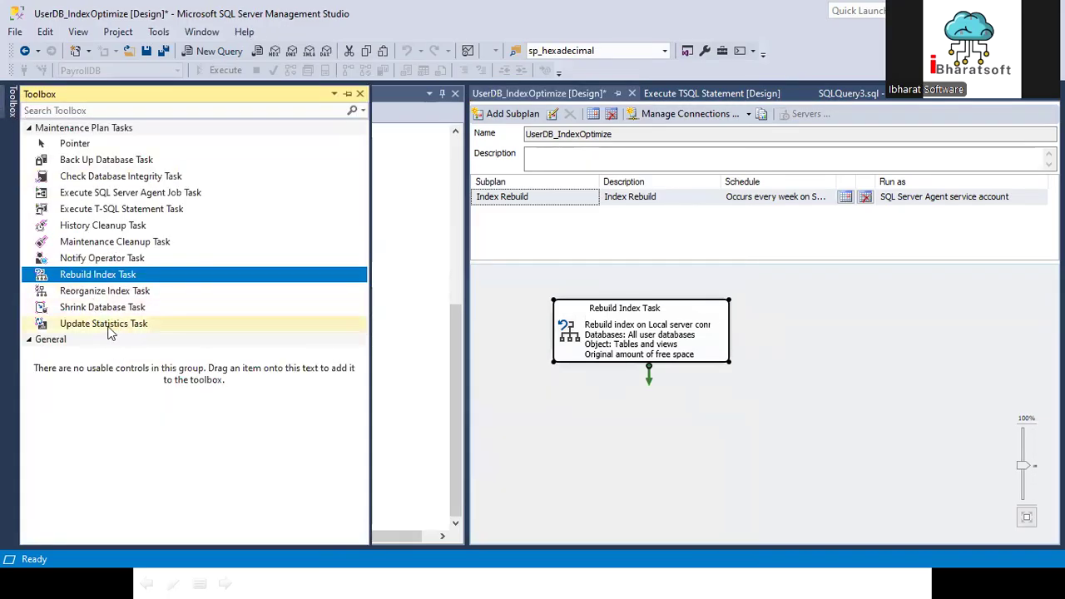
left_click_drag(622, 344, 644, 341)
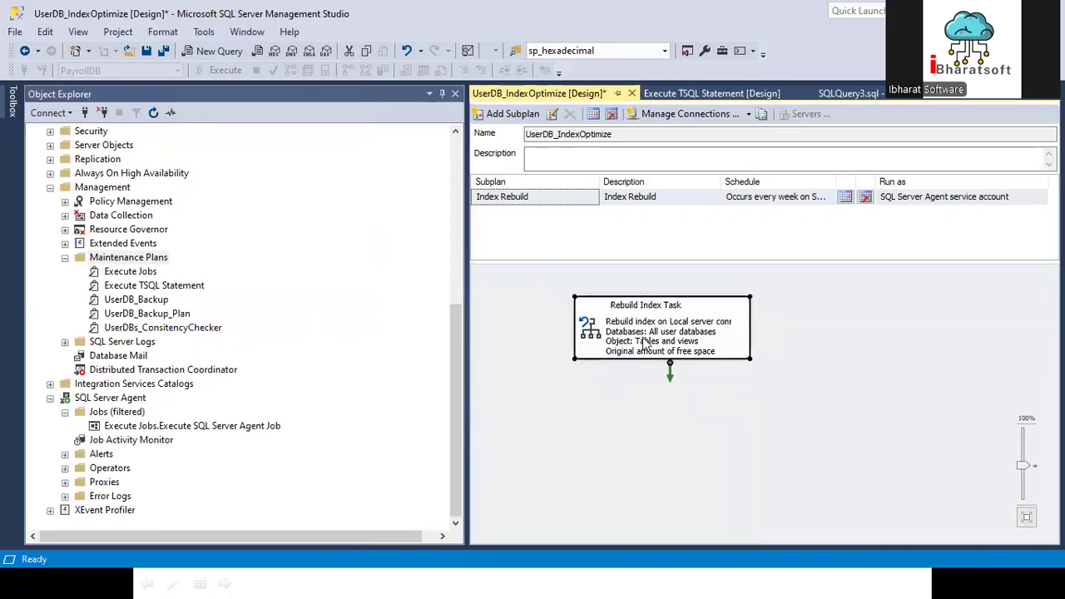
key("ctrl+s")
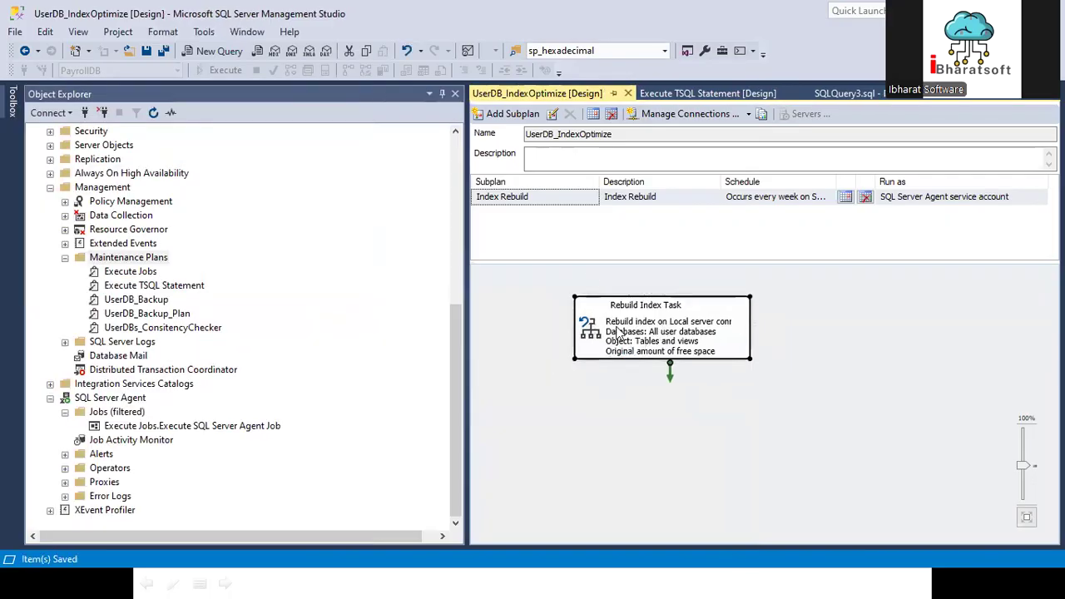
Step: Add a second subplan with both its name and description set to Reorganize Index
left_click(509, 113)
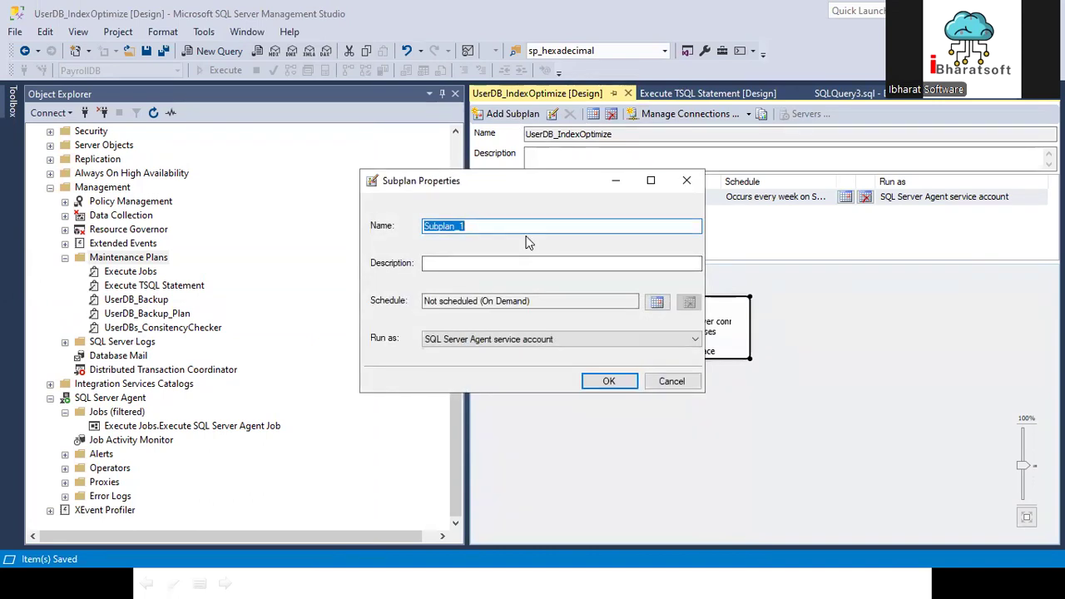
type("Reorgani")
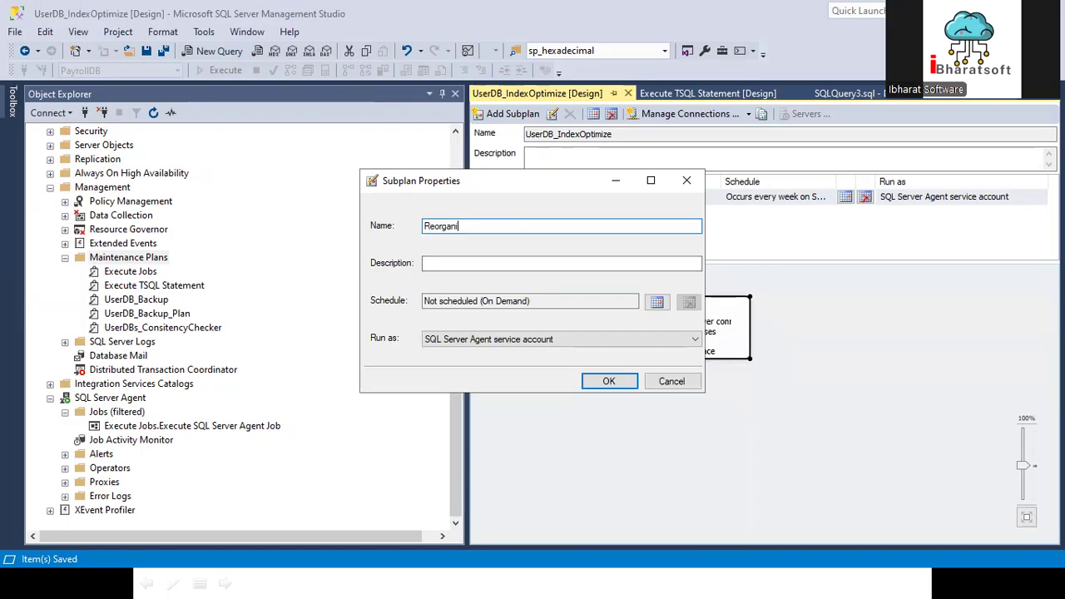
type("ze Index")
key("ctrl+a")
key("ctrl+c")
left_click(527, 263)
key("ctrl+v")
Step: Schedule the Reorganize Index subplan weekly on Sunday, once at 4:00:00 AM, and accept the subplan
left_click(656, 302)
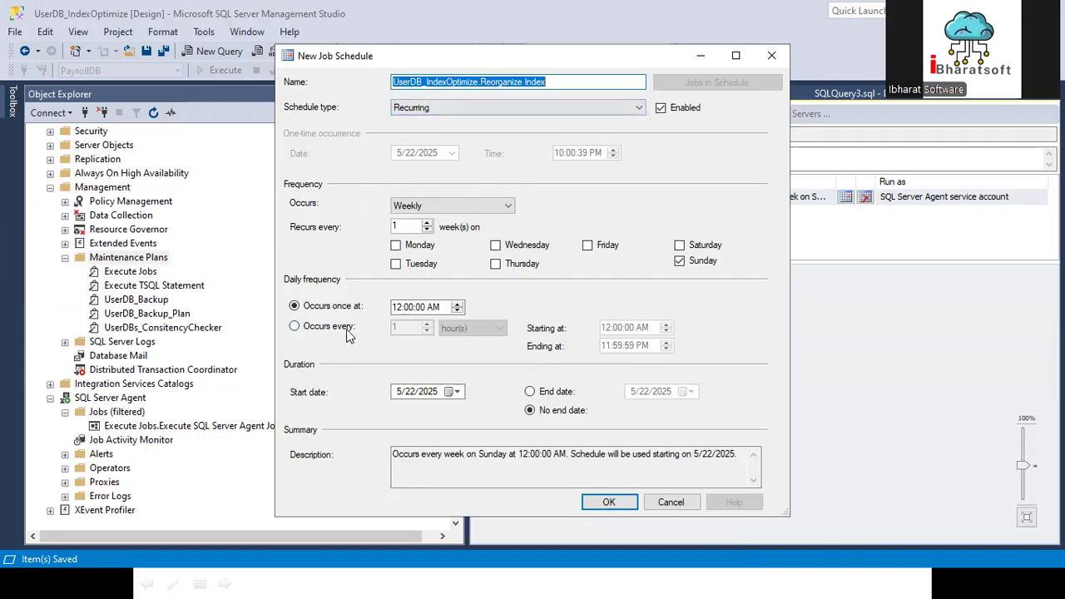
left_click(398, 309)
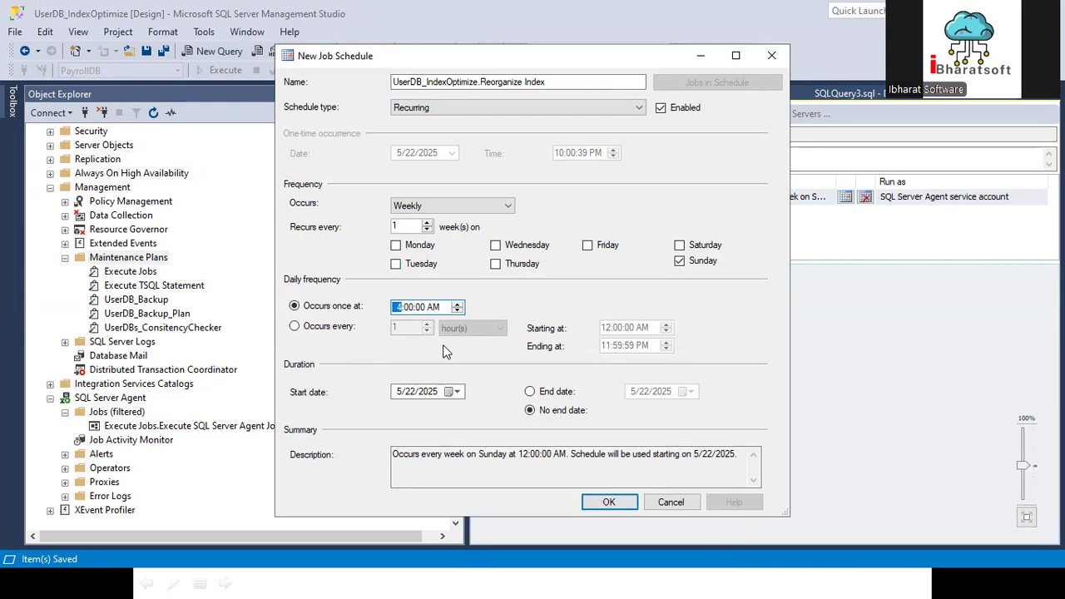
left_click(608, 502)
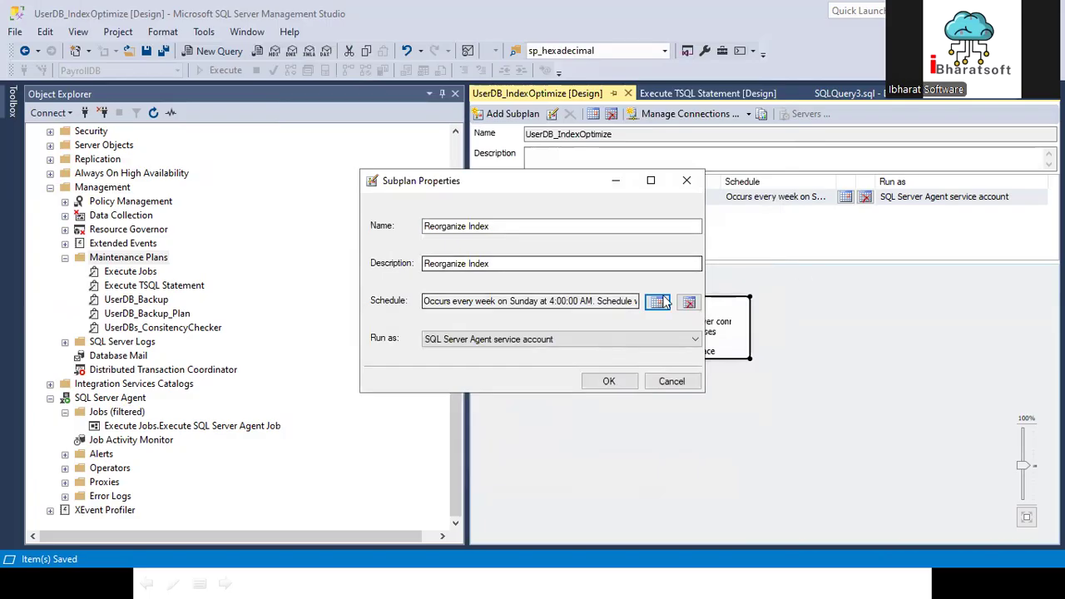
left_click(610, 381)
Step: Review the job schedules of the Index Rebuild and Reorganize Index subplans
left_click(844, 196)
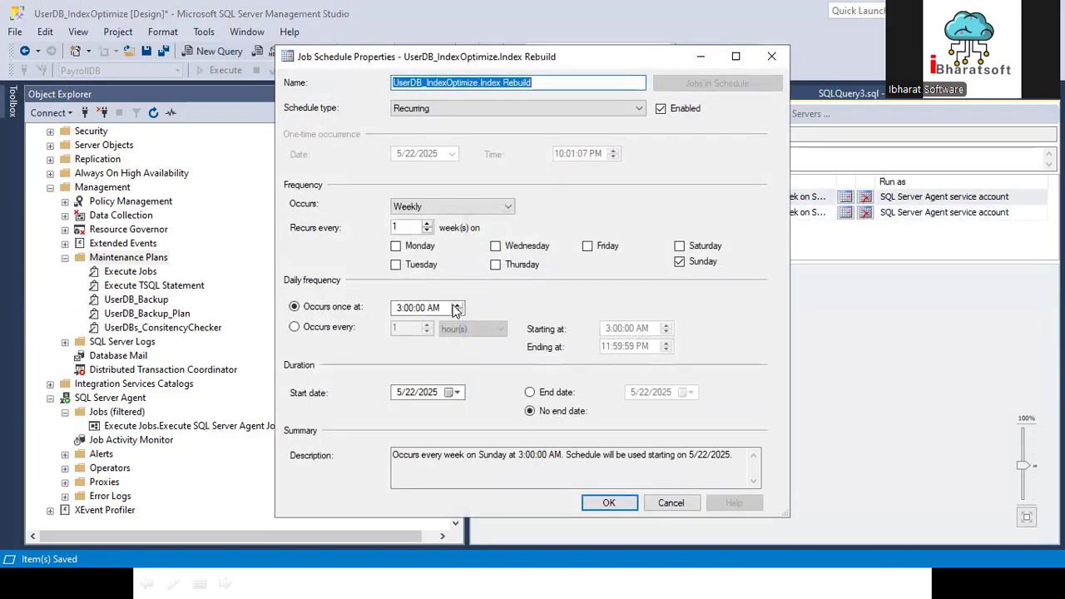
left_click(598, 502)
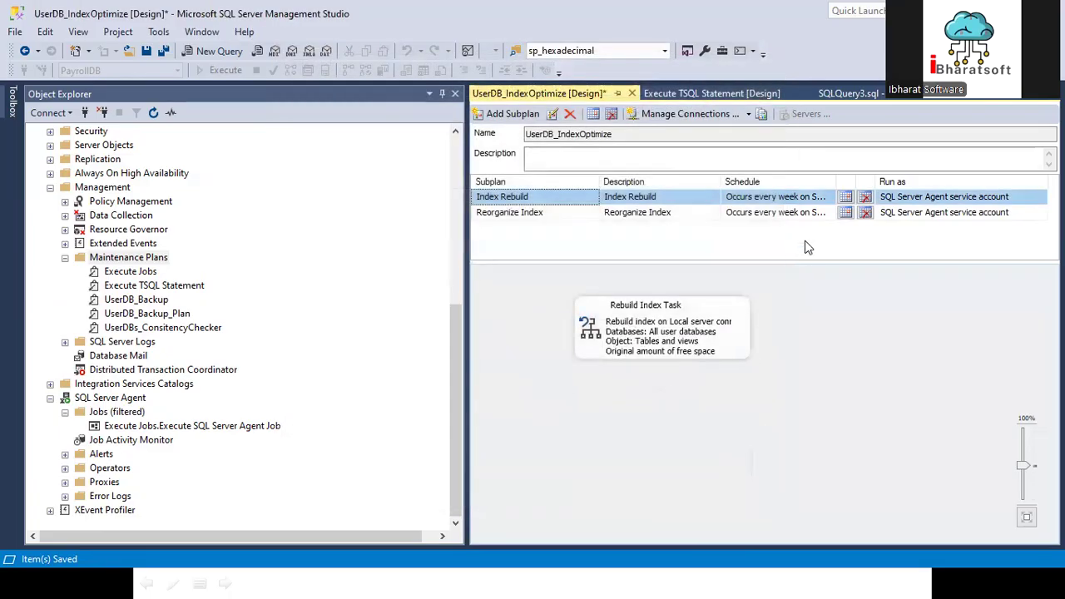
left_click(845, 212)
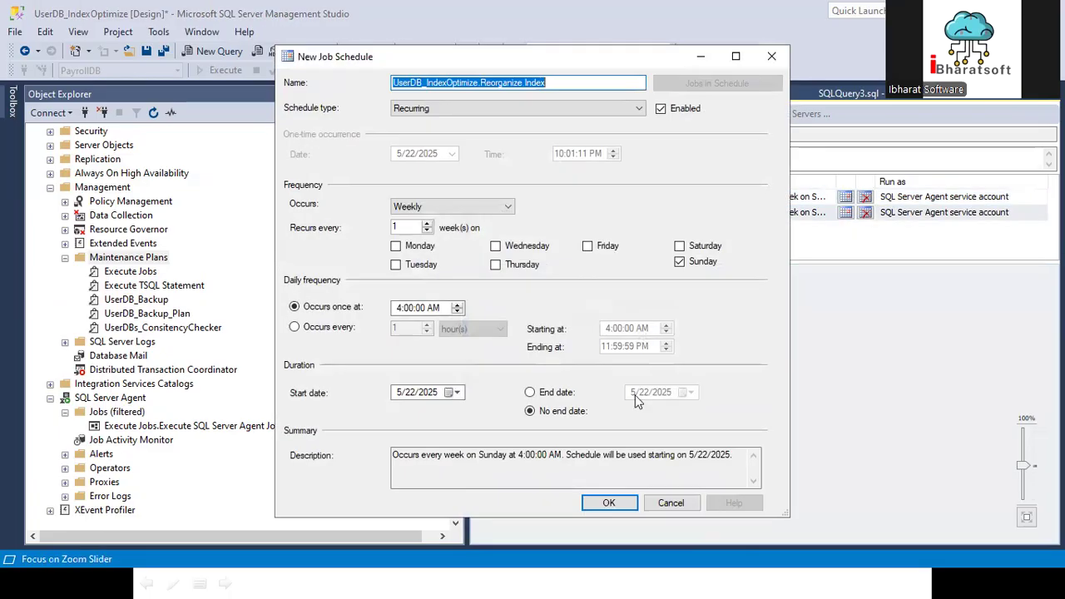
left_click(612, 503)
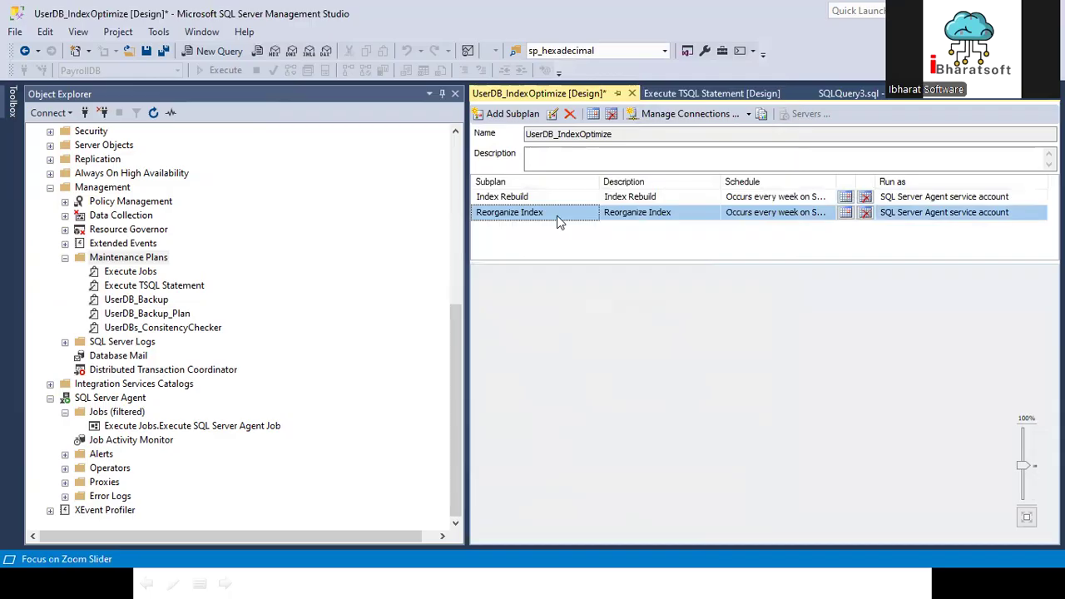
Step: Add a Reorganize Index Task to the Reorganize Index subplan, targeting all user databases and ignoring those not online
left_click(4, 113)
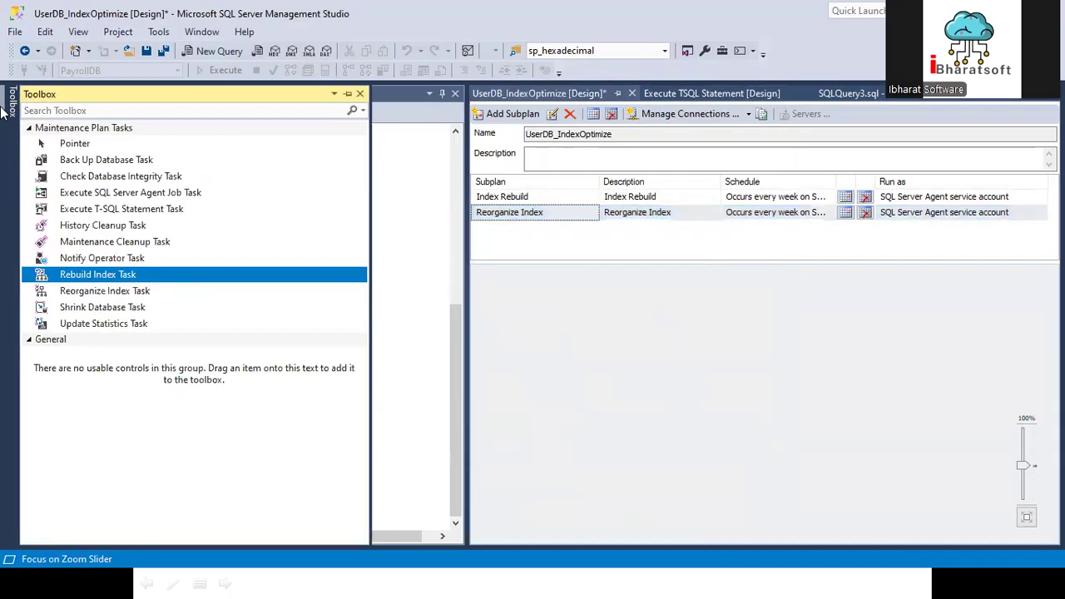
left_click_drag(105, 291, 671, 343)
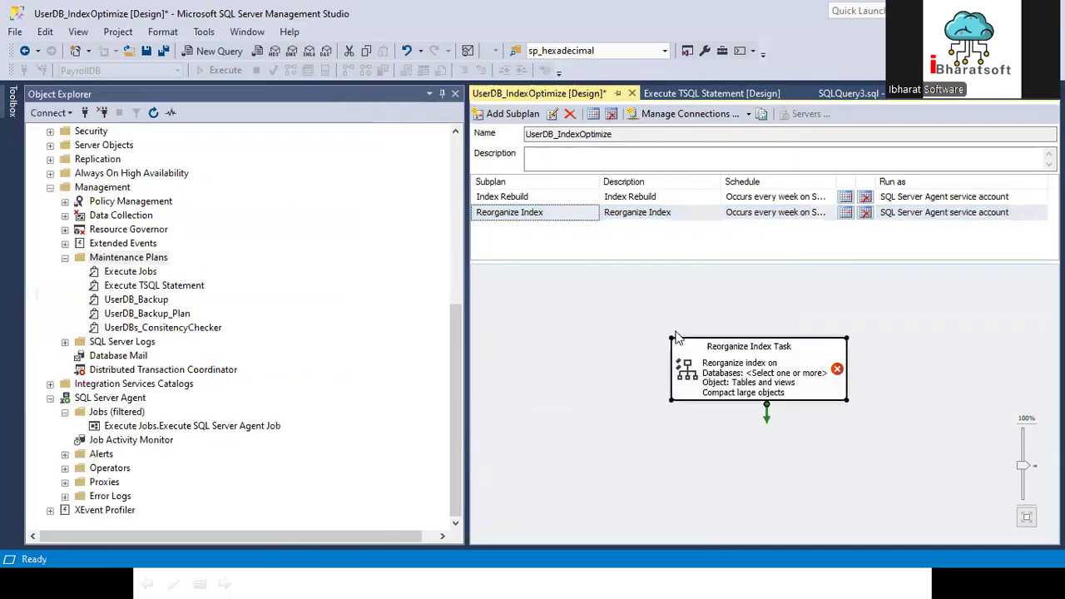
double_click(693, 345)
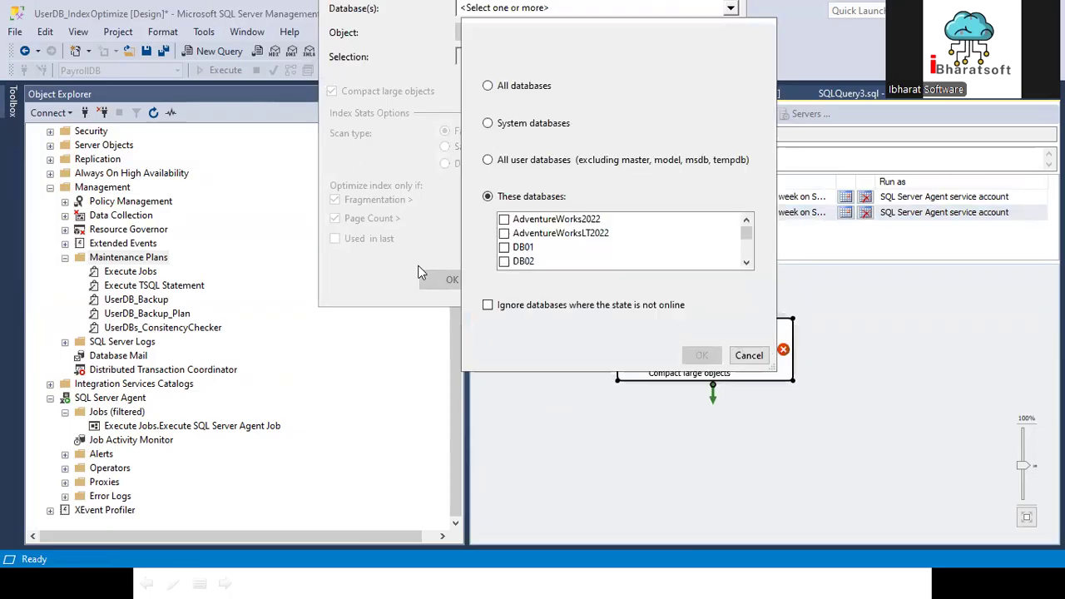
left_click(487, 159)
left_click(487, 304)
left_click(701, 355)
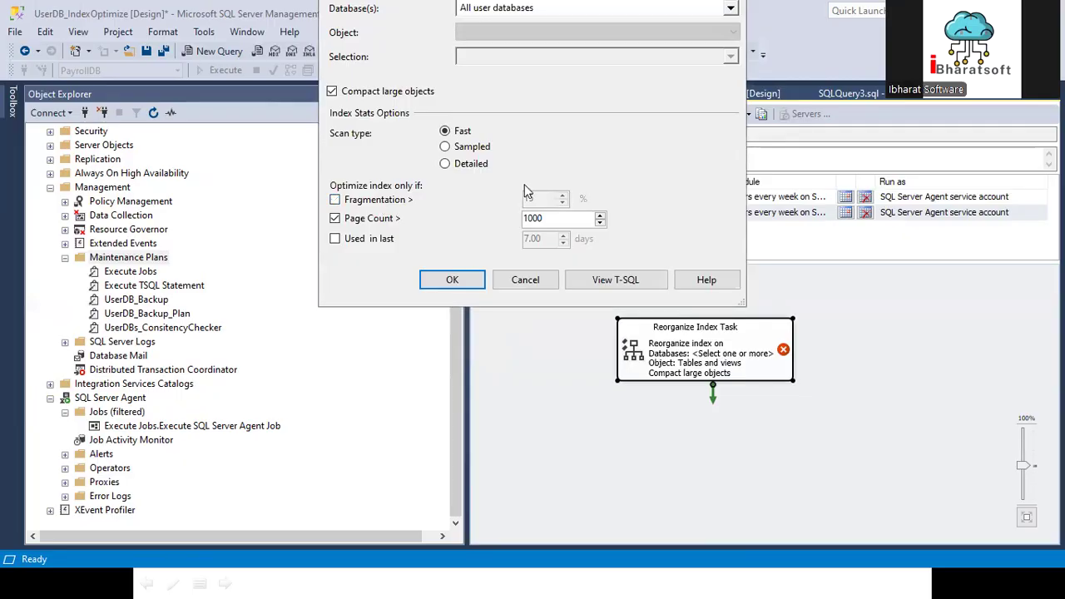
Step: Set the Reorganize Index Task to optimize only above 5% fragmentation and a page count of 200, accept, and reposition the task
left_click_drag(537, 196, 467, 205)
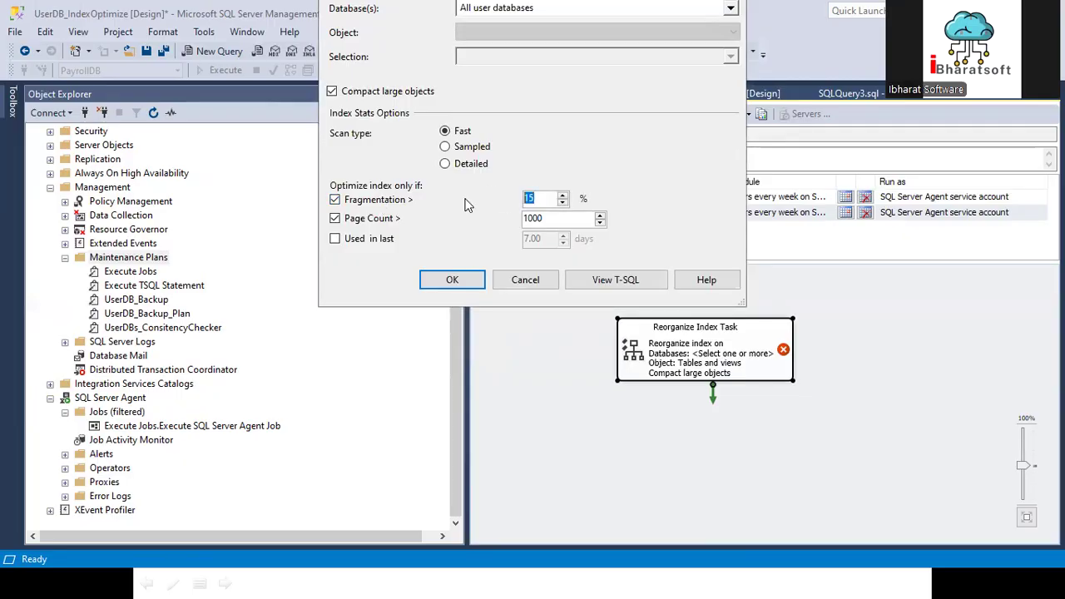
type("5")
key("Tab")
type("200")
left_click(452, 280)
left_click_drag(693, 351, 675, 325)
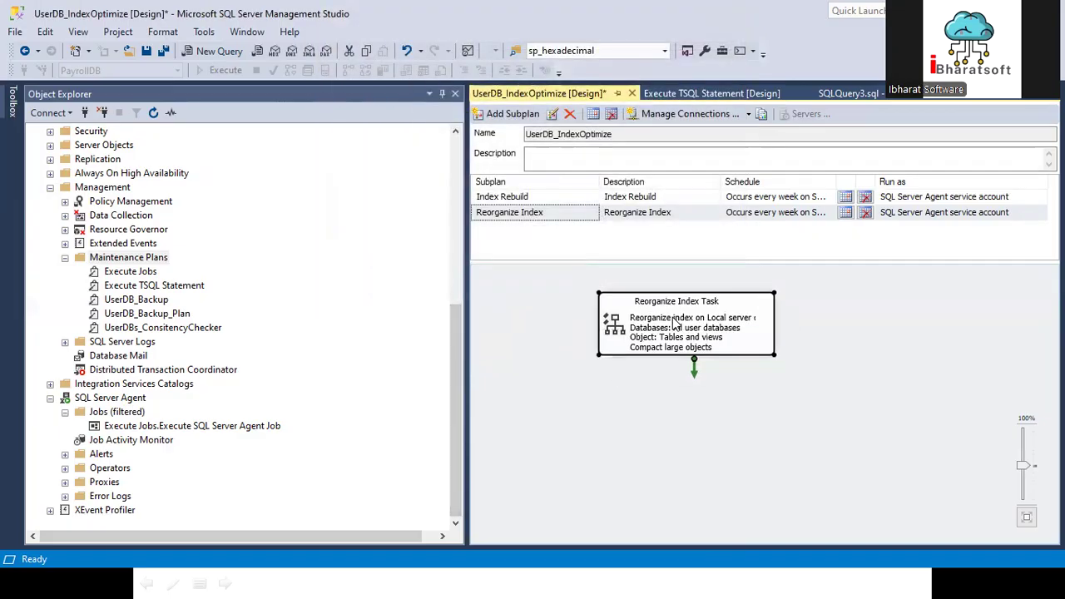
Step: Add an Update Statistics Task below the Reorganize Index Task and connect the reorganize task to it
left_click(8, 106)
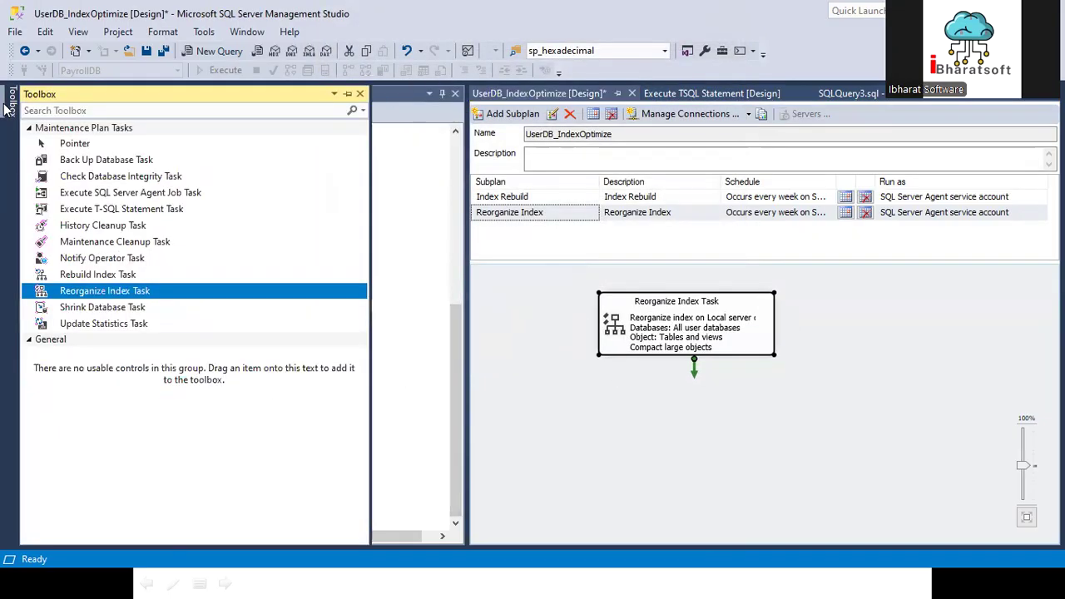
left_click_drag(76, 325, 661, 392)
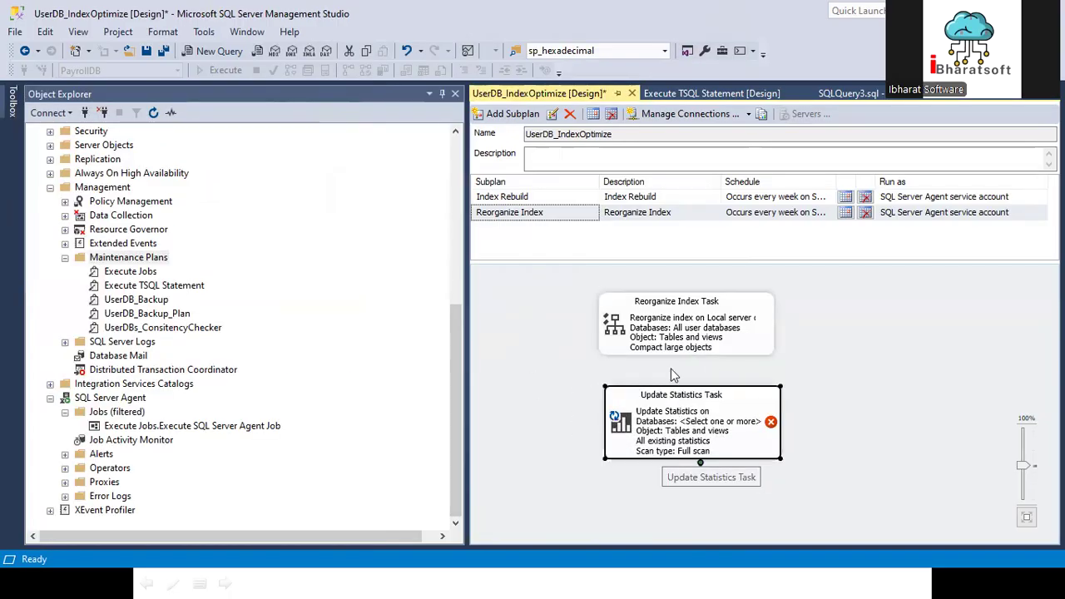
left_click(689, 328)
left_click_drag(689, 358, 694, 422)
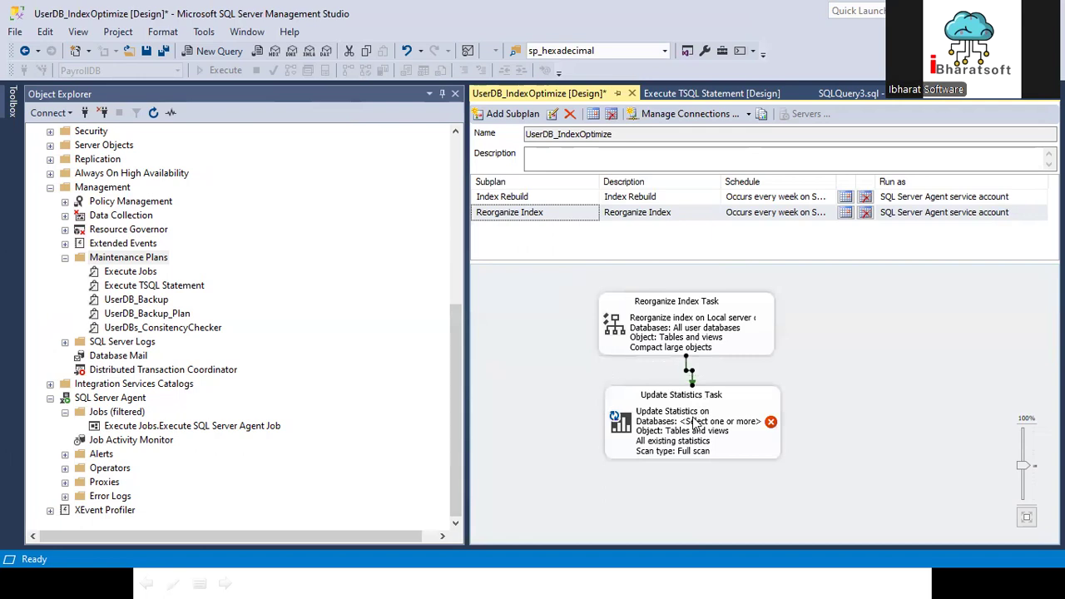
Step: Target the Update Statistics Task at all user databases, ignoring databases whose state is not online
double_click(694, 423)
left_click(530, 171)
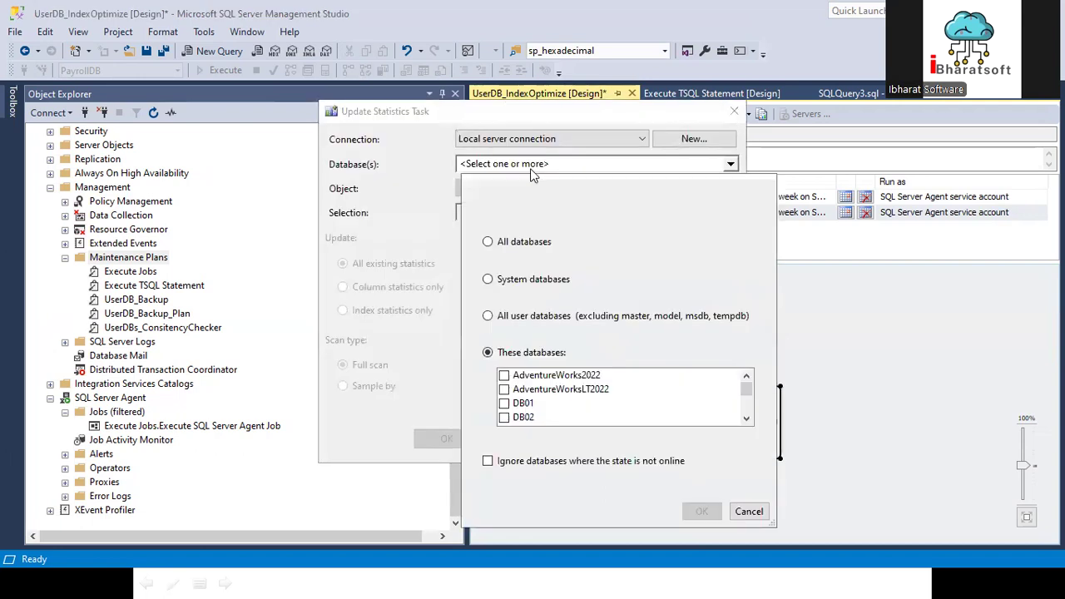
left_click(520, 316)
left_click(487, 461)
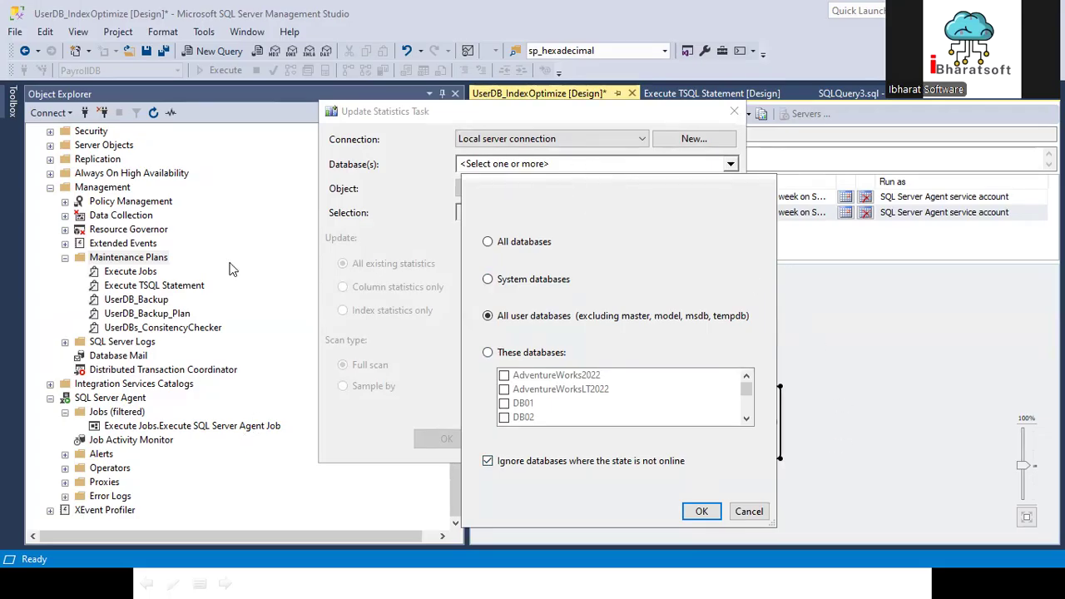
left_click(700, 510)
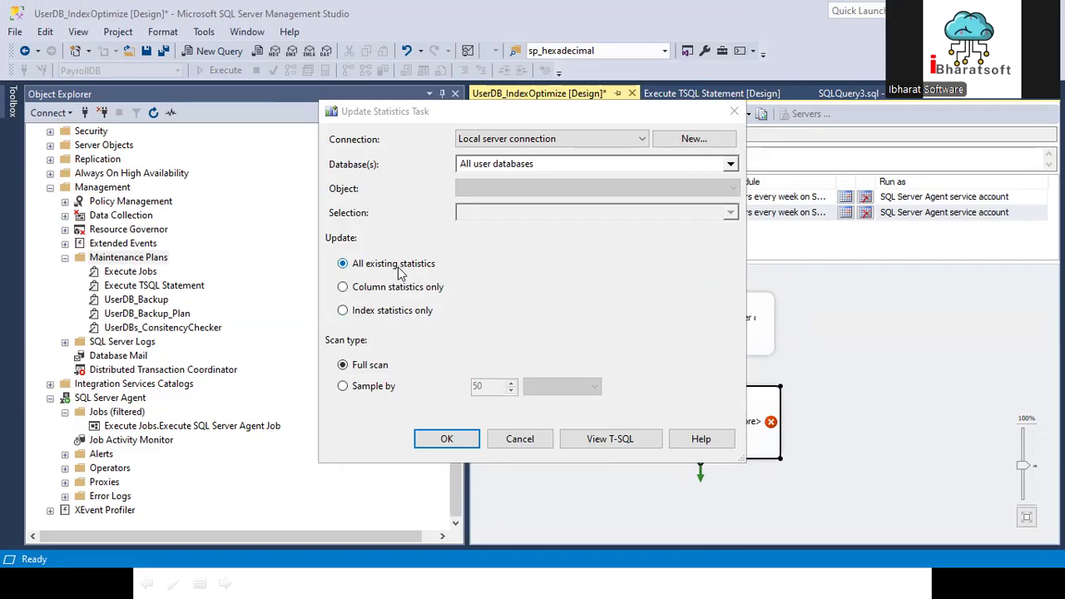
Step: Set the Update Statistics Task to update index statistics only and accept its settings
left_click(387, 313)
left_click(396, 271)
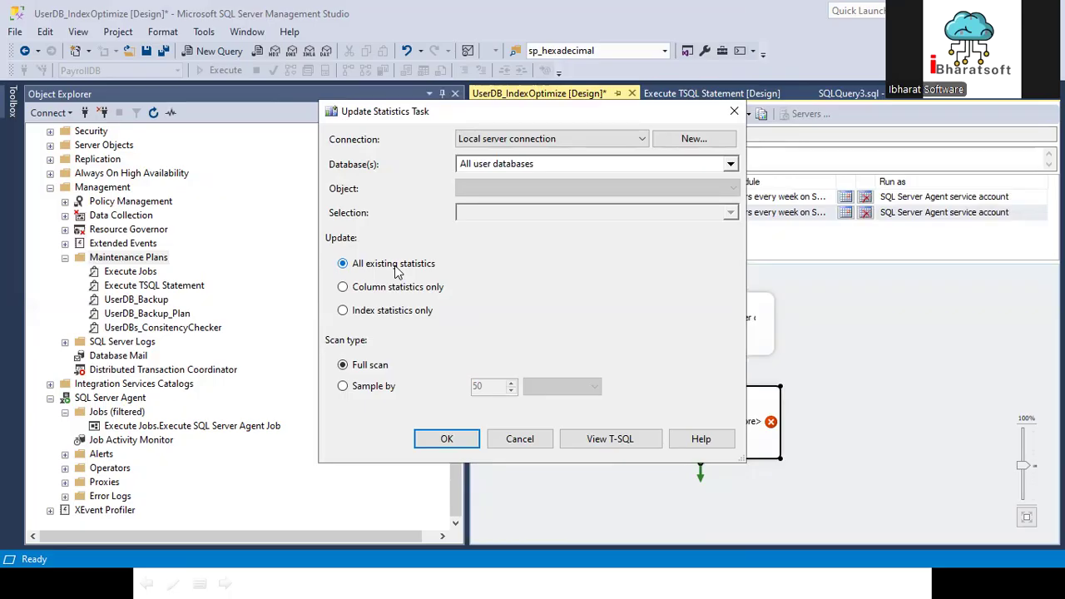
left_click(391, 314)
left_click(447, 441)
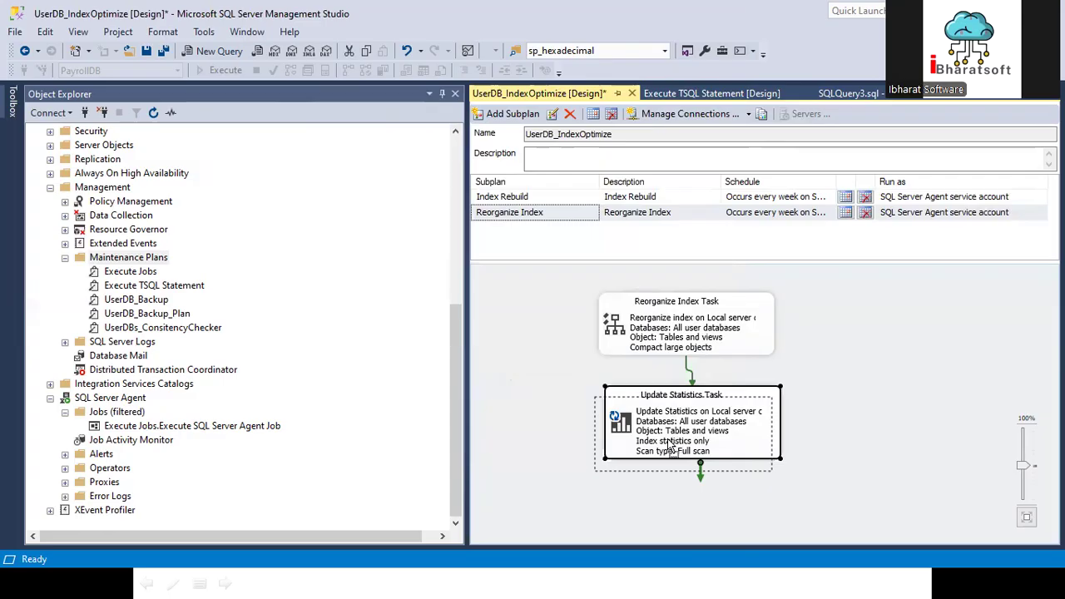
Step: Reposition the Update Statistics Task under the Reorganize Index Task, then save and close the UserDB_IndexOptimize plan
left_click_drag(688, 416, 674, 437)
left_click(680, 321)
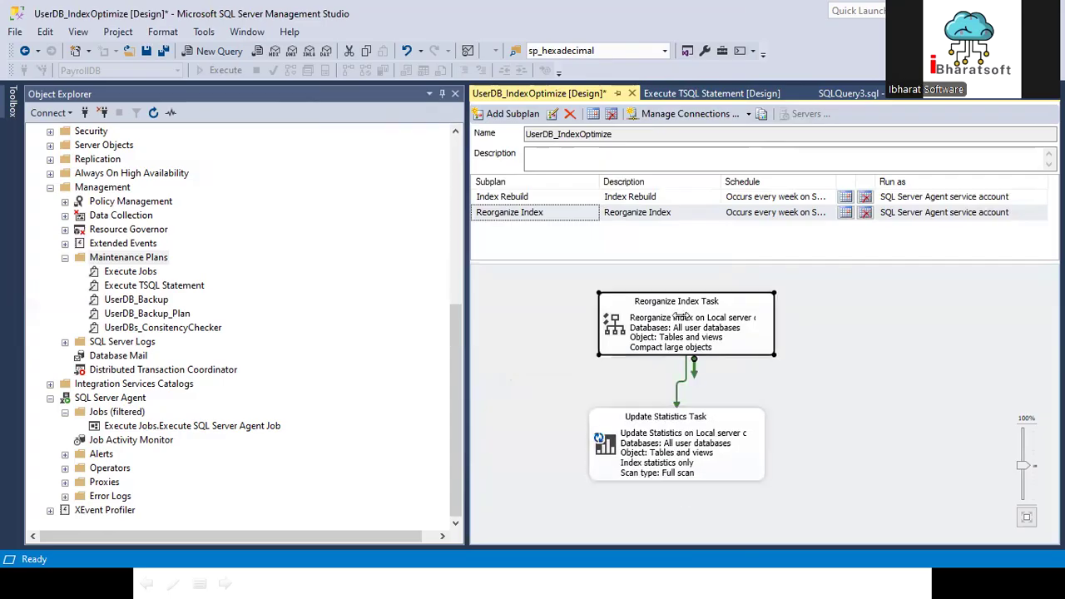
left_click(682, 433)
left_click(147, 52)
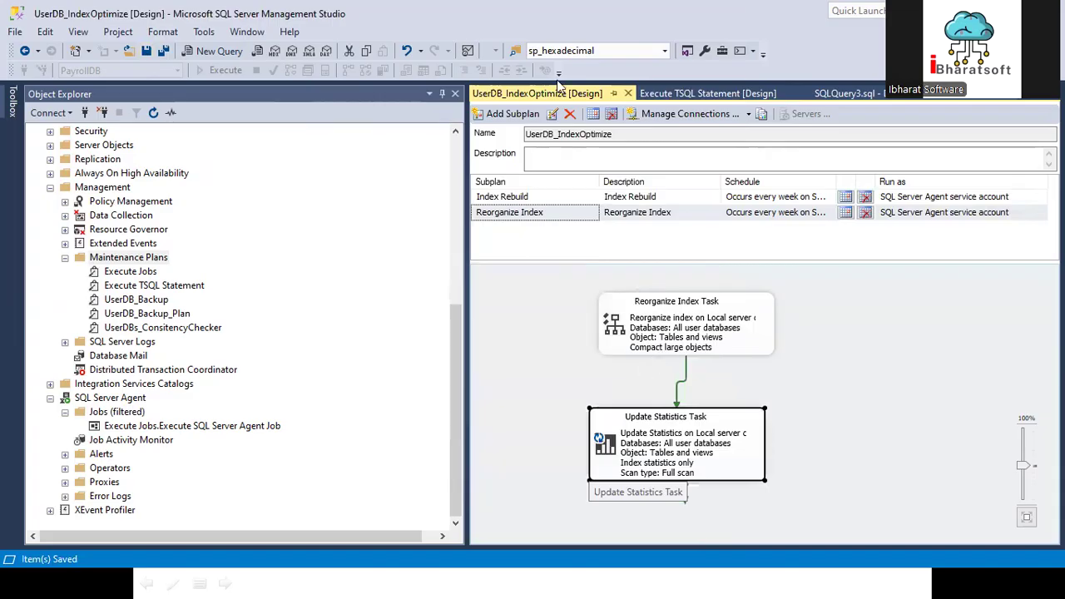
left_click(628, 93)
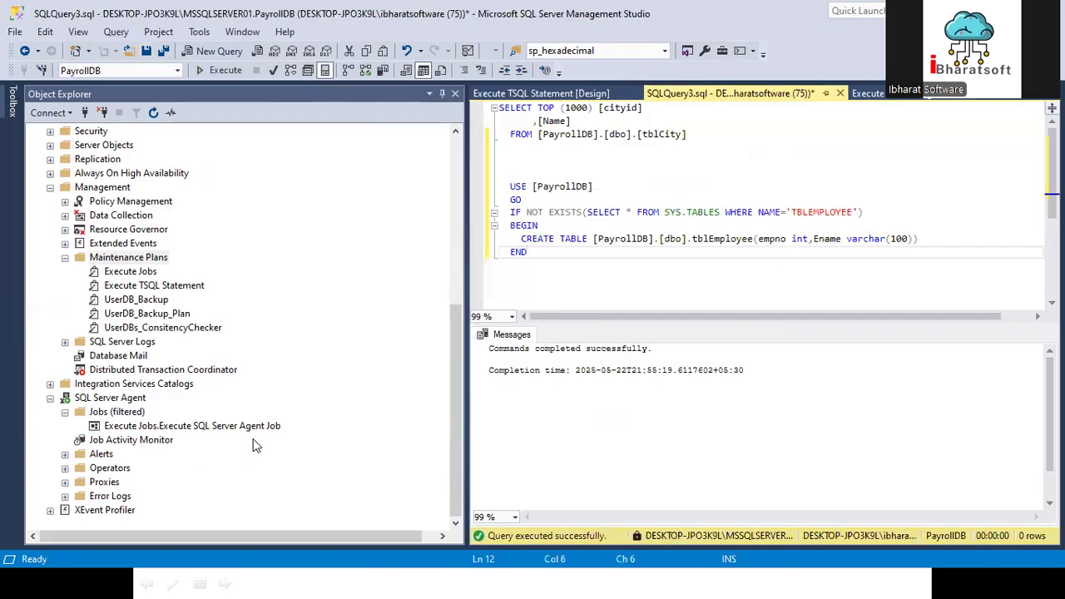
Step: Refresh the Maintenance Plans folder and locate the UserDB_IndexOptimize plan
left_click(116, 413)
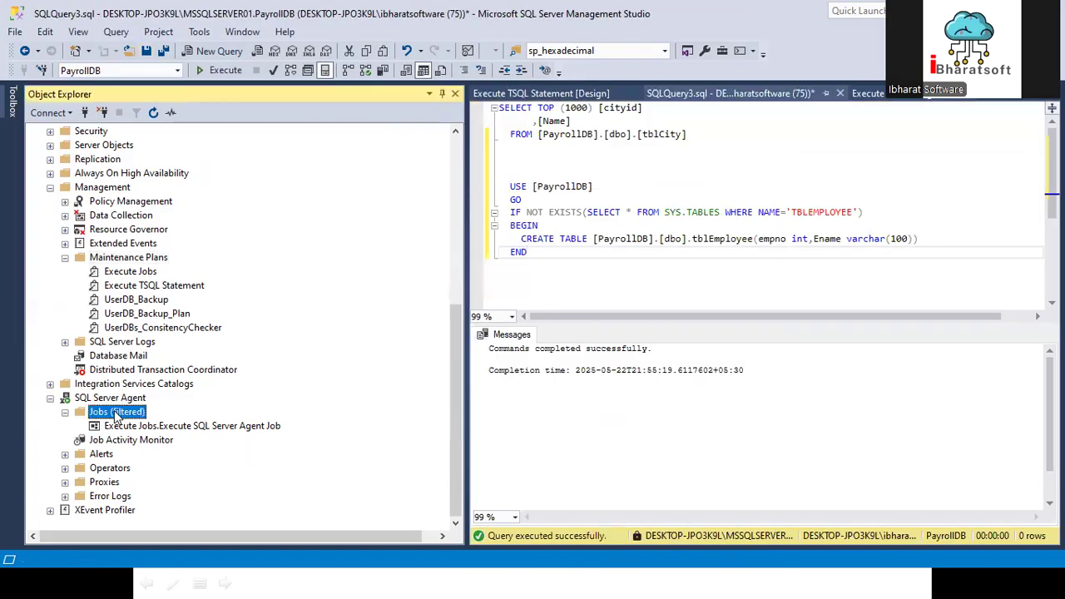
right_click(117, 413)
left_click(264, 312)
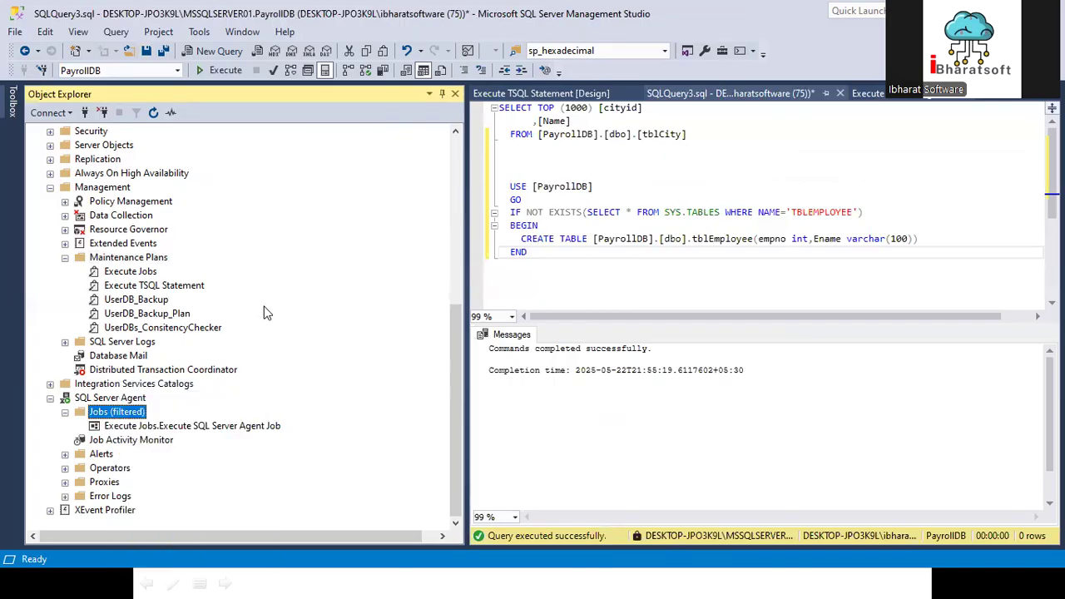
left_click(128, 257)
left_click(153, 114)
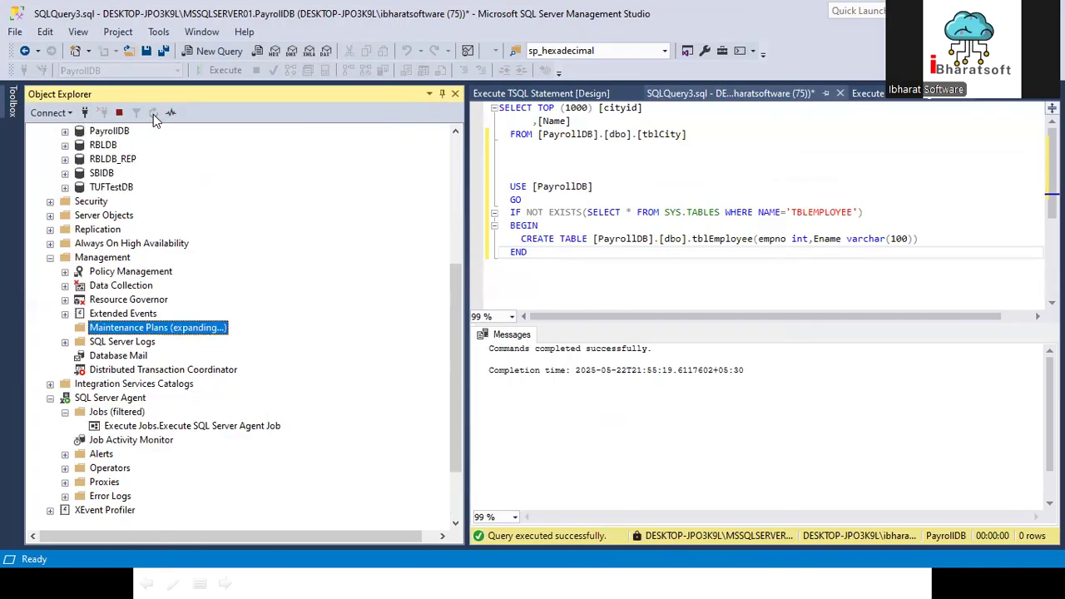
left_click(151, 398)
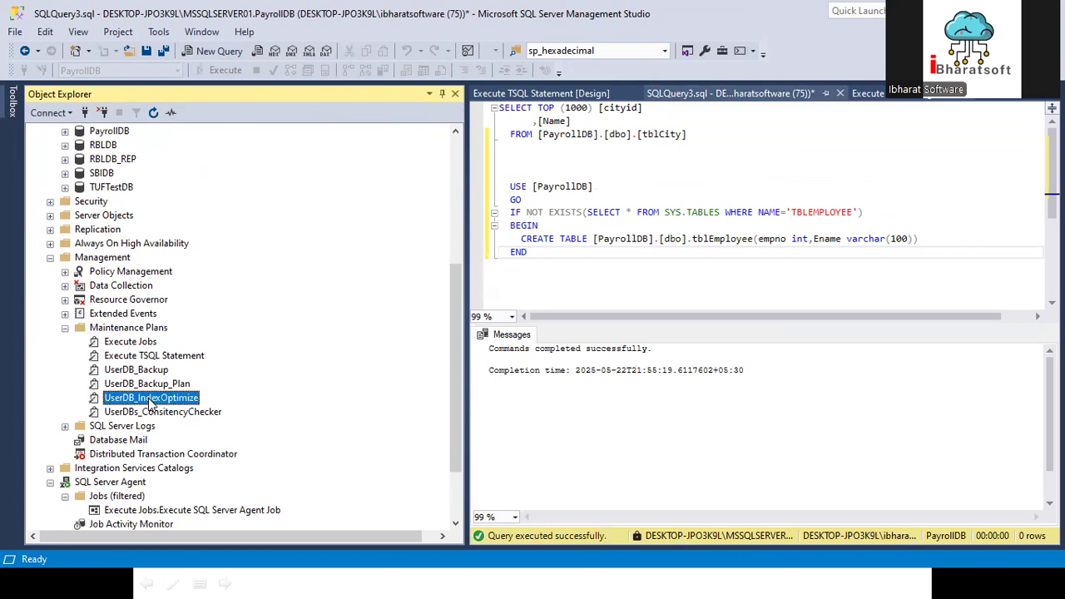
scroll(150, 399, "down", 2)
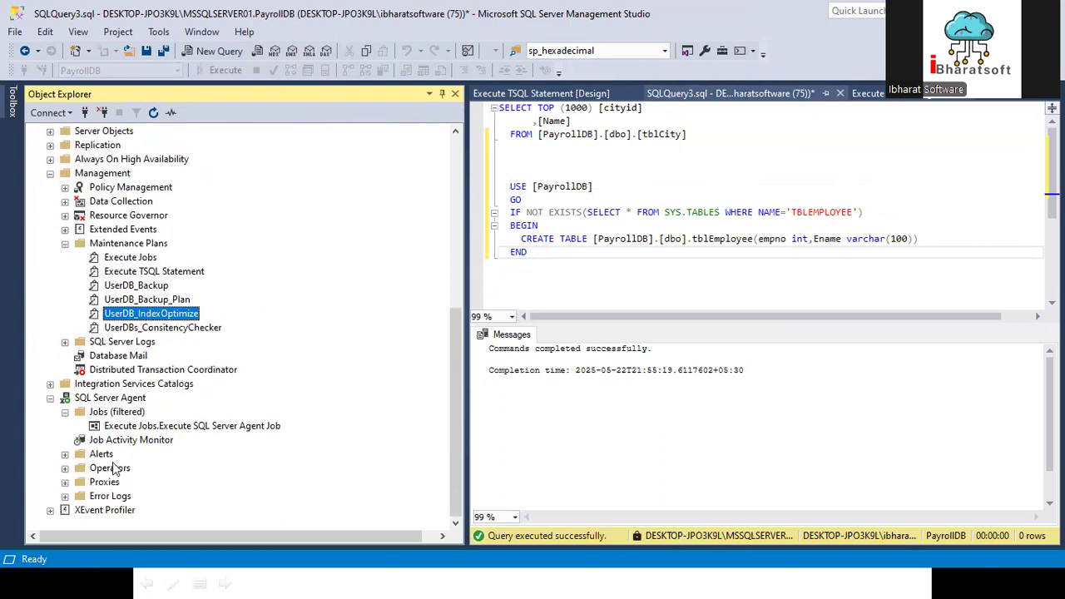
Step: Filter the SQL Server Agent jobs to names containing Indexop
right_click(124, 411)
mouse_move(275, 491)
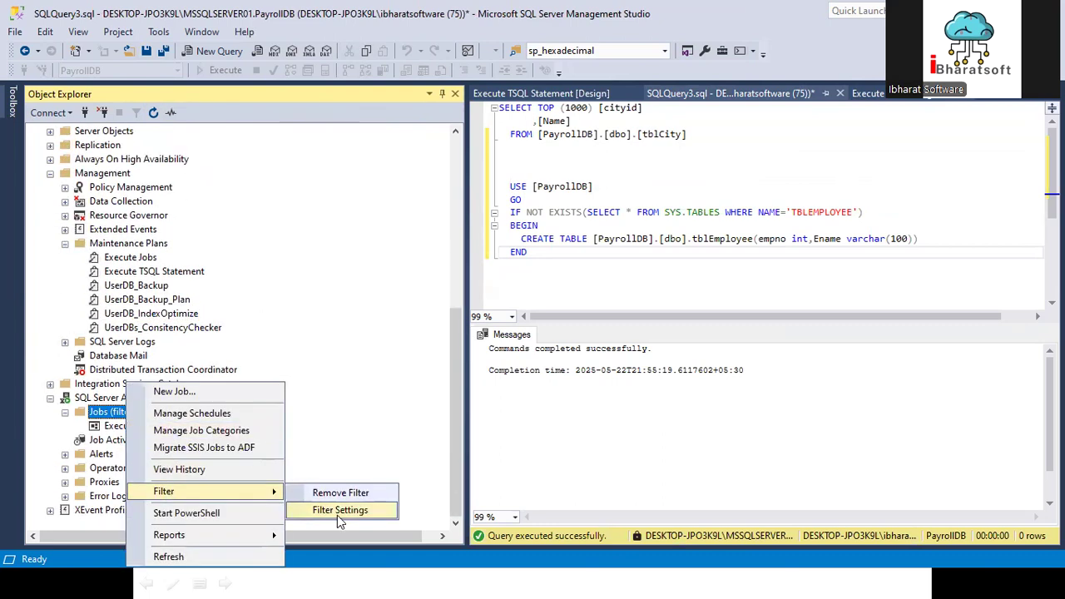
left_click(337, 517)
double_click(669, 222)
key("ctrl+a")
key("BackSpace")
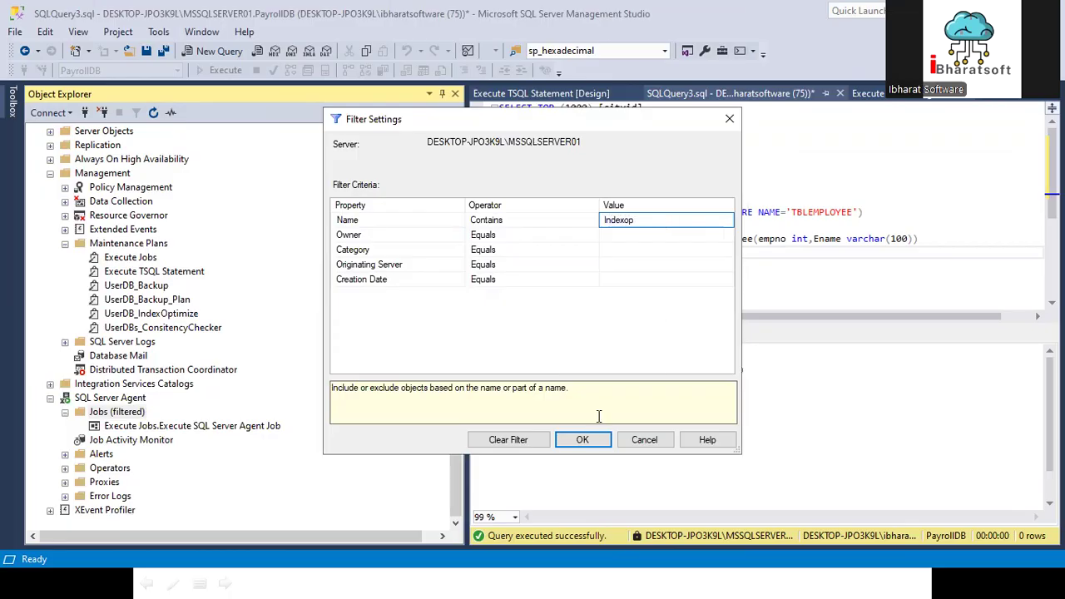
left_click(583, 439)
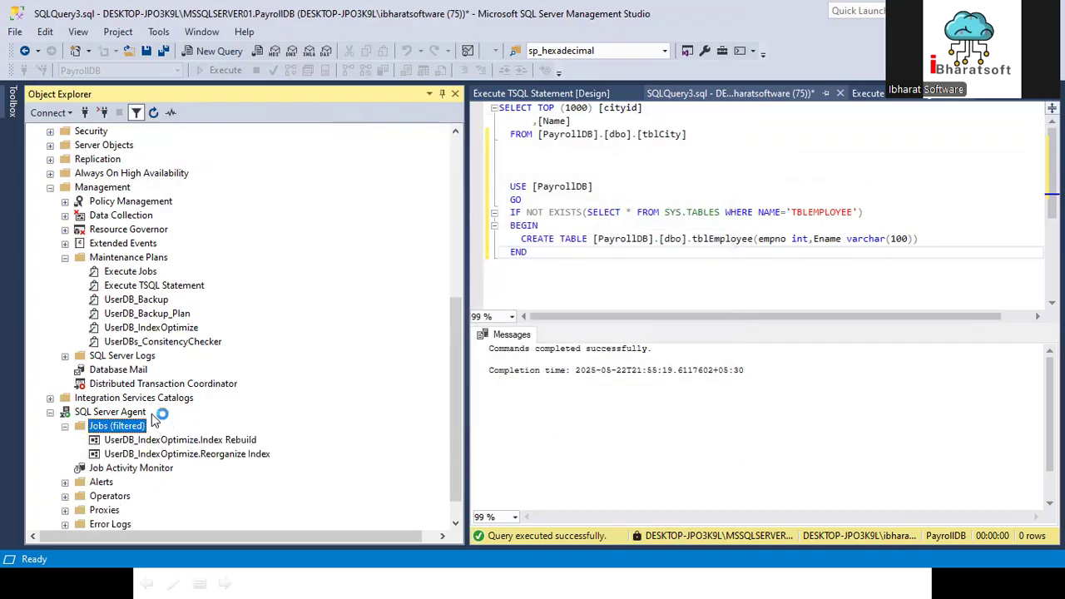
Step: Check the Index Rebuild and Reorganize Index jobs belonging to the UserDB_IndexOptimize plan
left_click(223, 441)
left_click(227, 457)
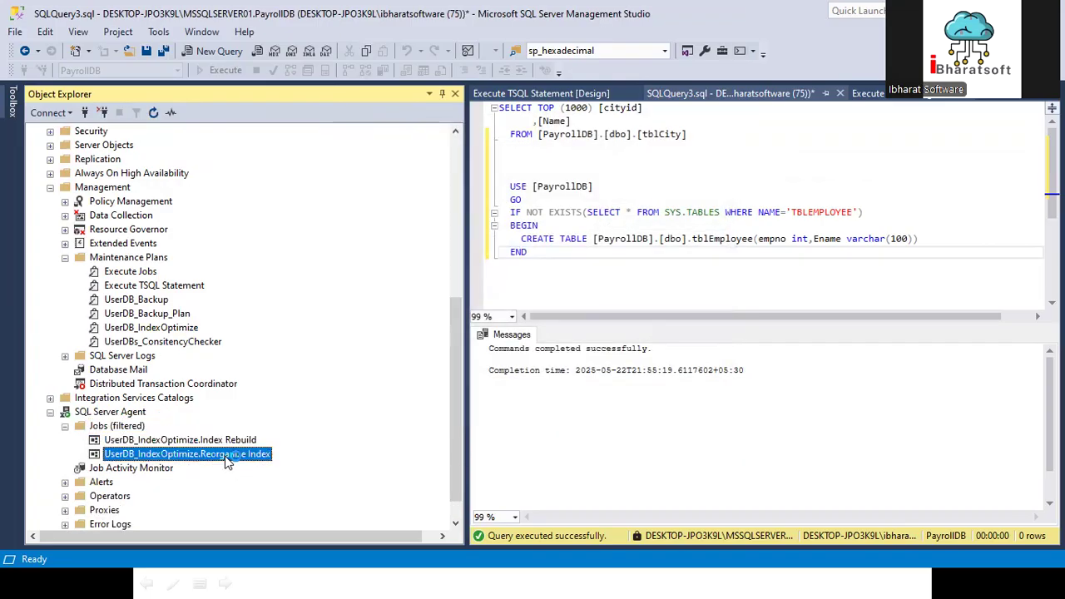
left_click(230, 441)
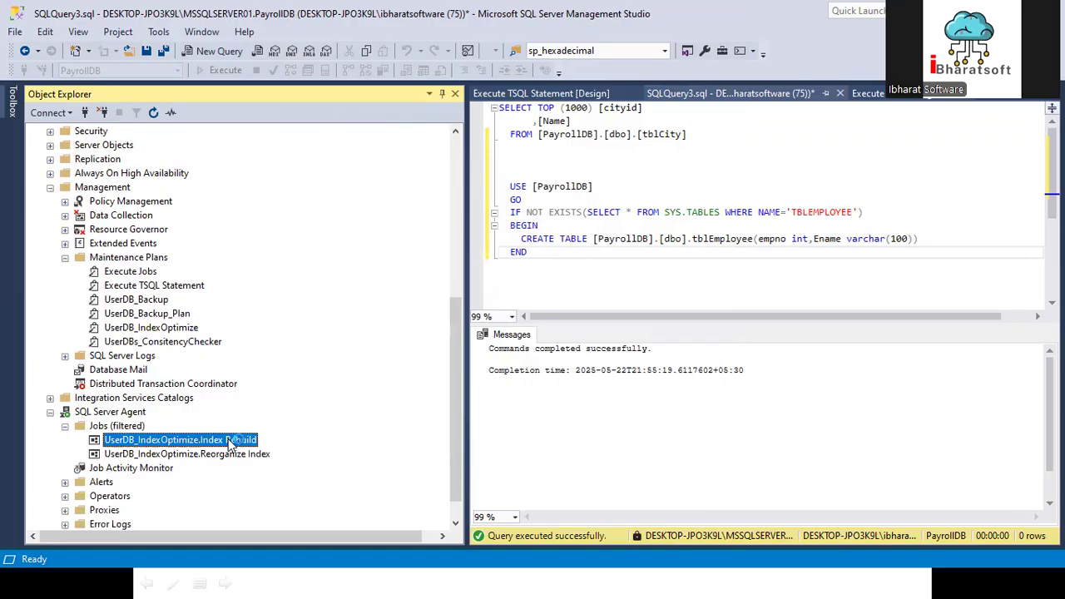
Step: Review the available maintenance plan tasks from the Execute TSQL Statement design and close the Toolbox
left_click(14, 101)
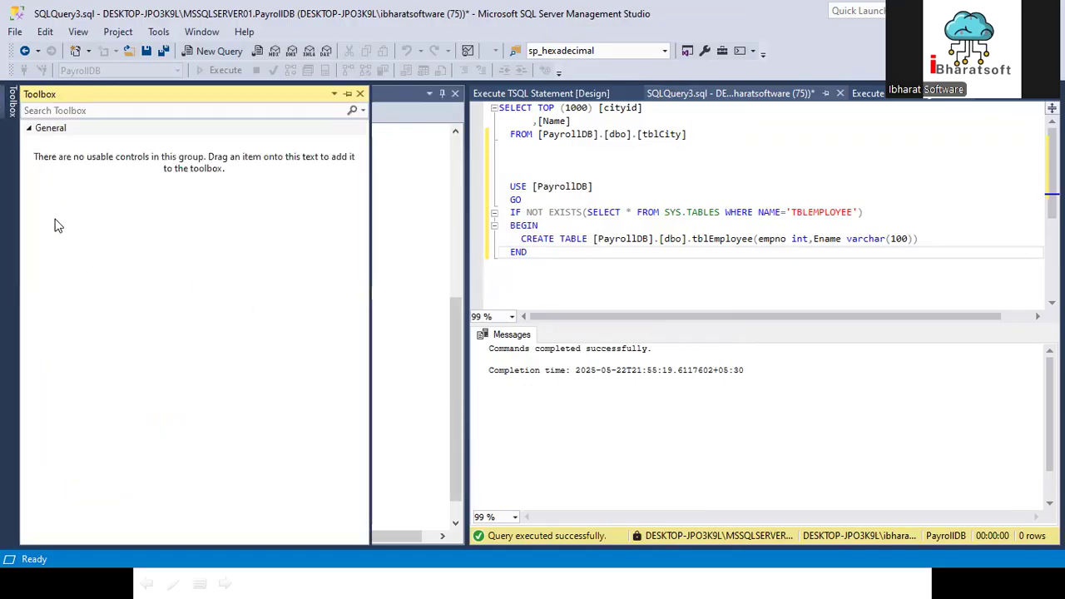
left_click(15, 105)
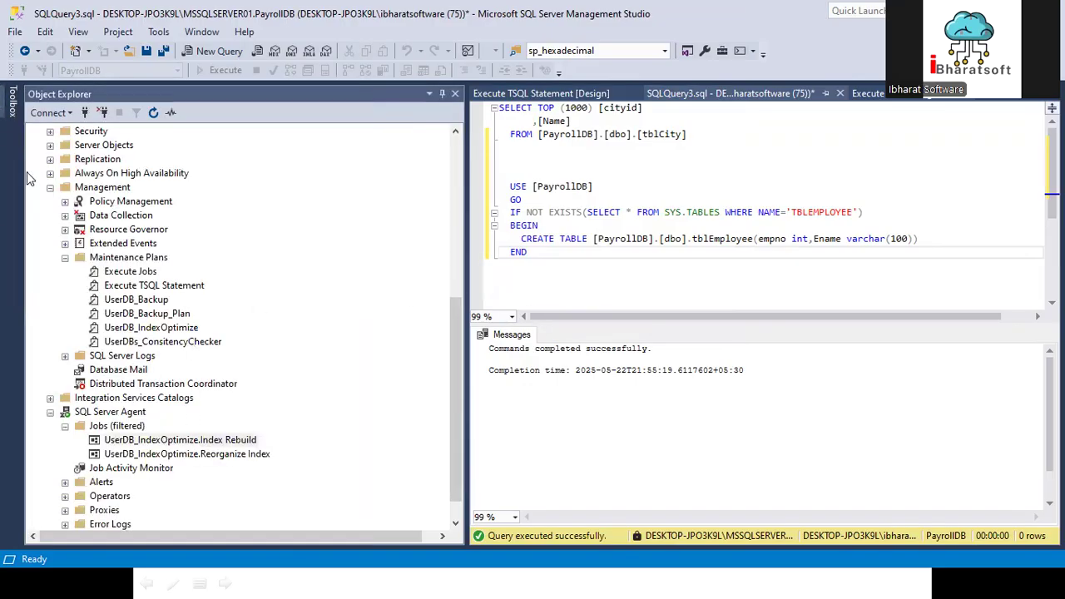
left_click(13, 108)
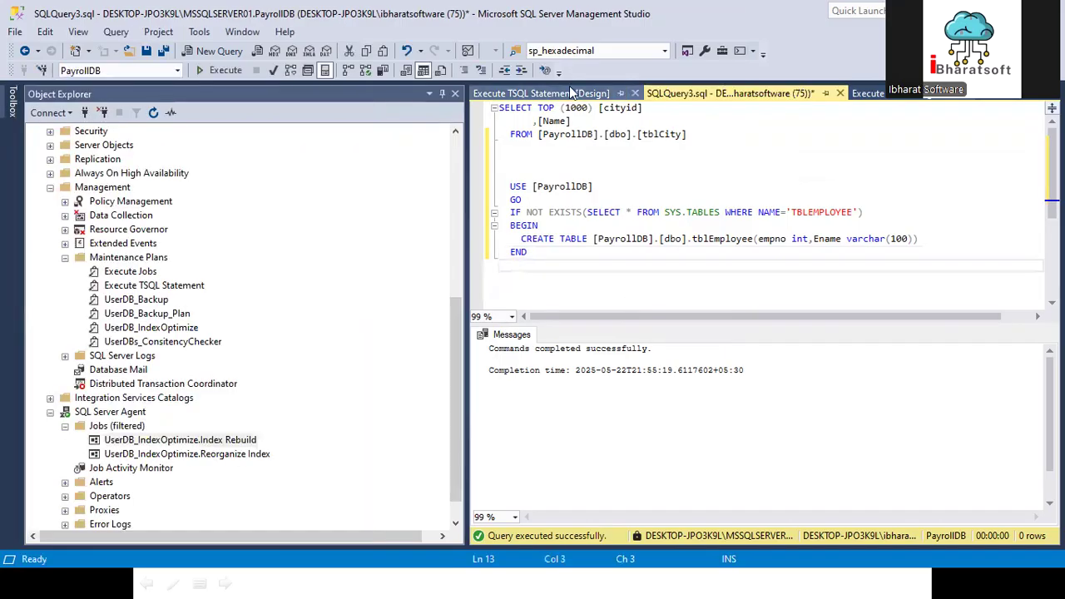
left_click(586, 93)
left_click(13, 104)
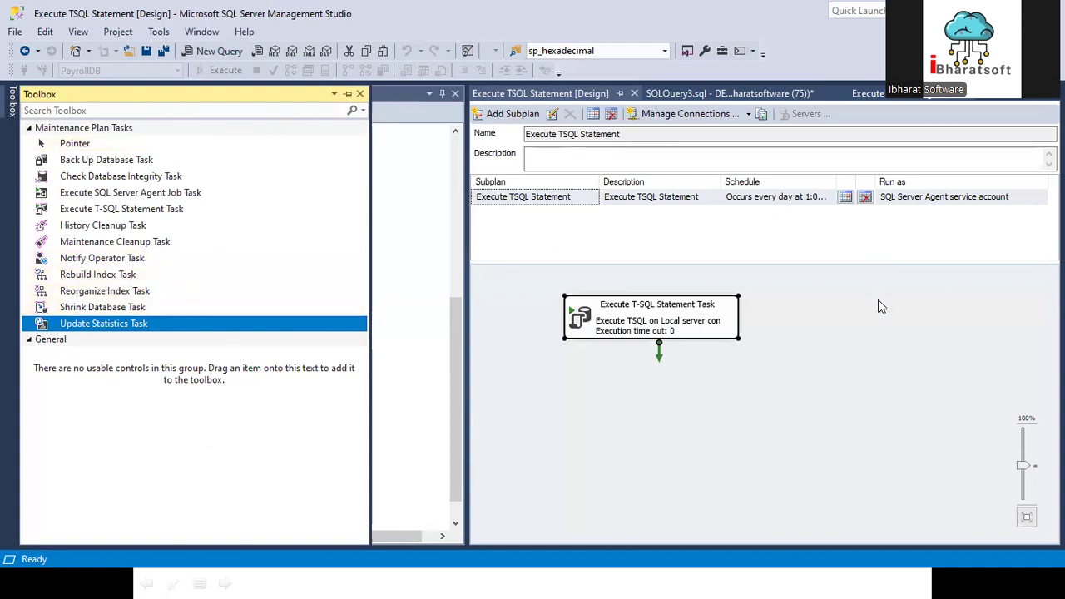
left_click(360, 94)
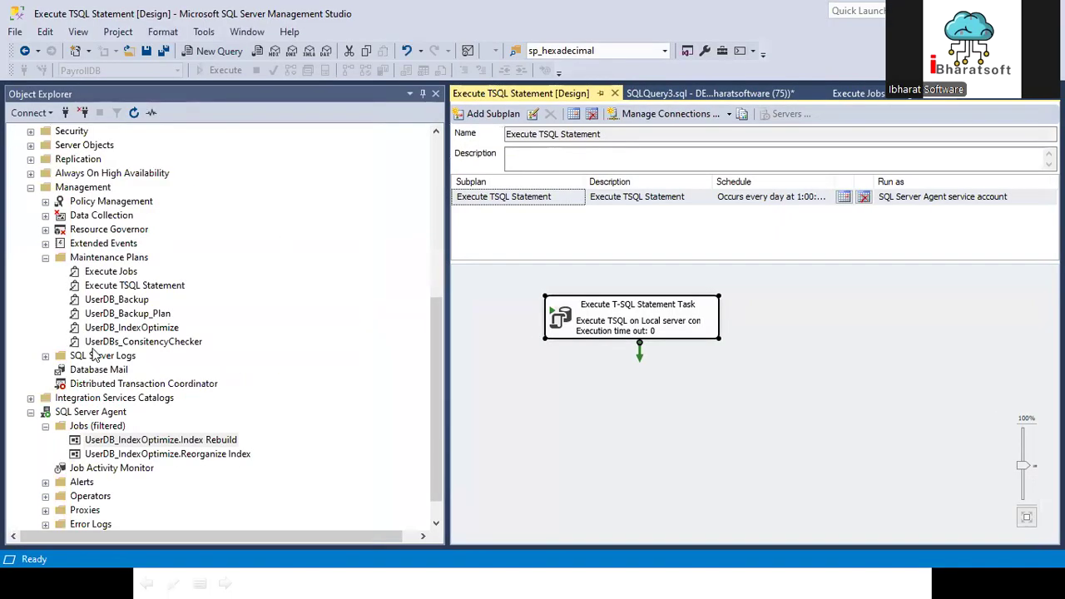
Step: Create a new maintenance plan named UserDB Log ShrinkFile
right_click(99, 257)
left_click(150, 264)
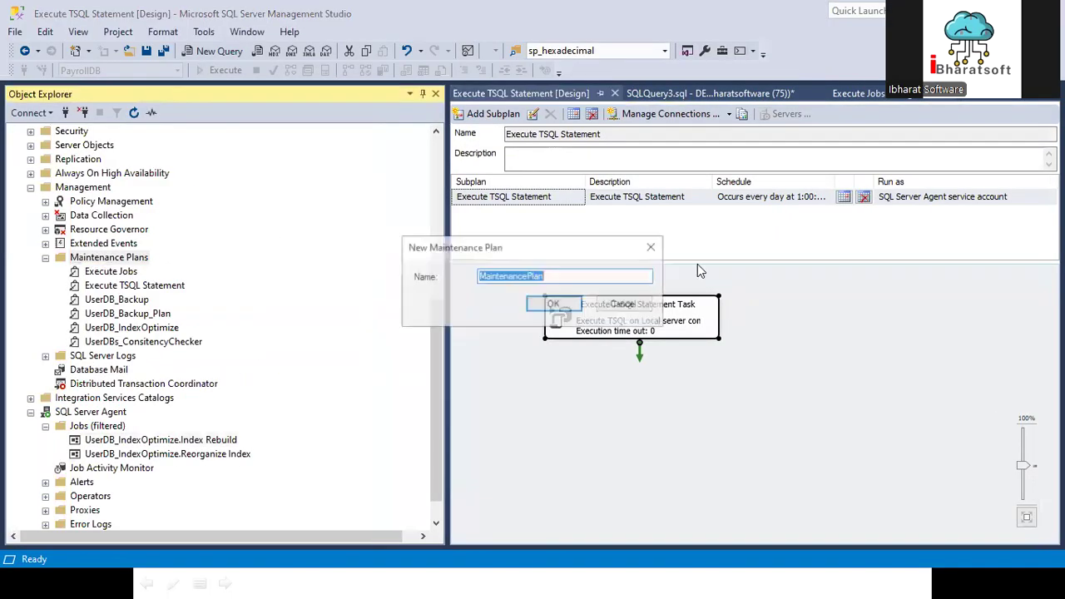
type("Index")
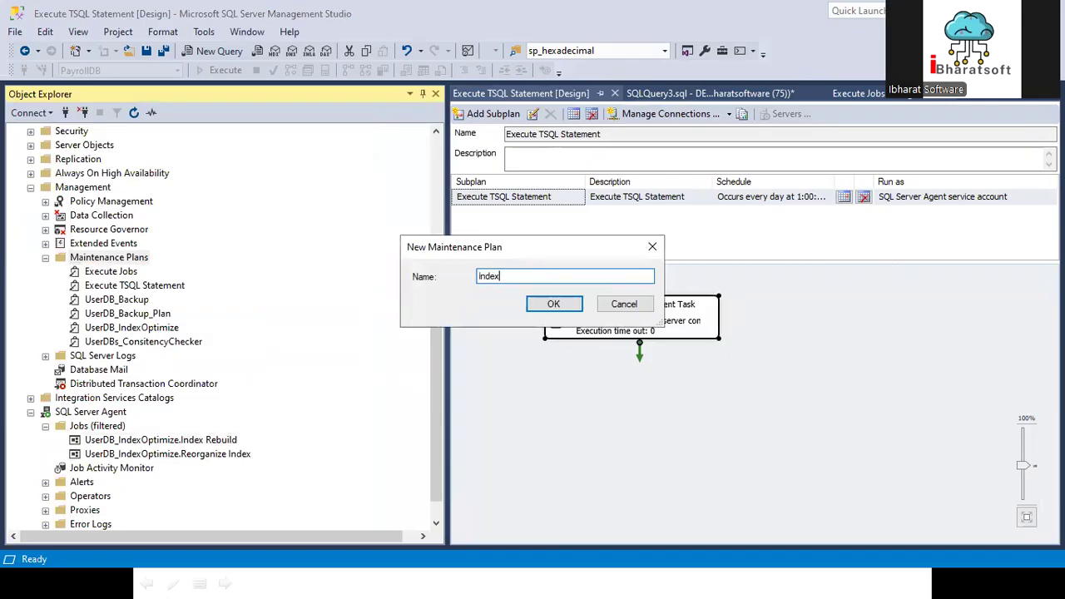
key("BackSpace")
key("BackSpace")
key("BackSpace")
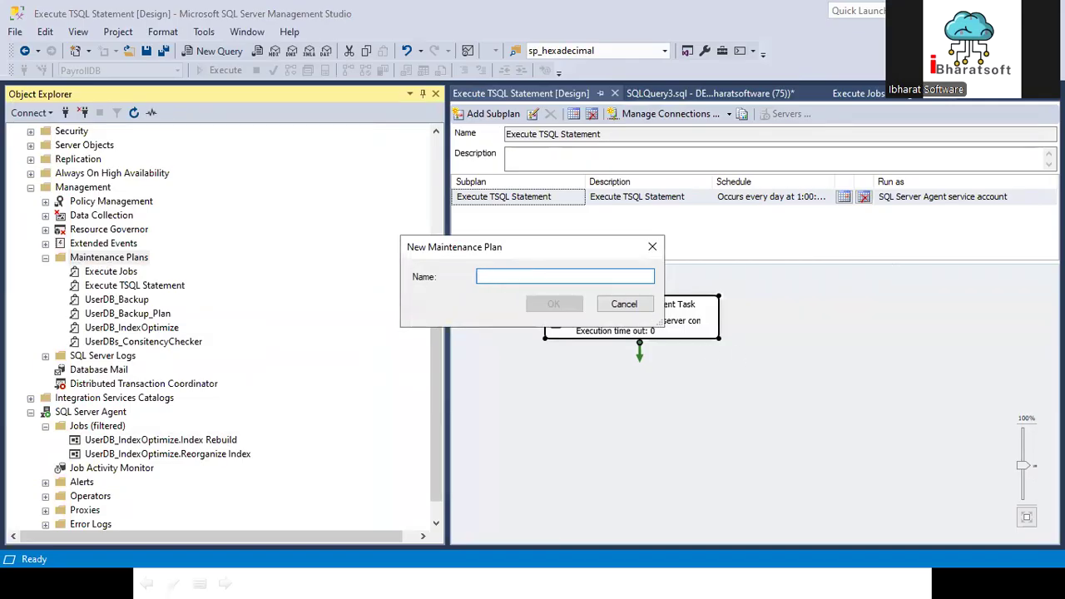
type("Log")
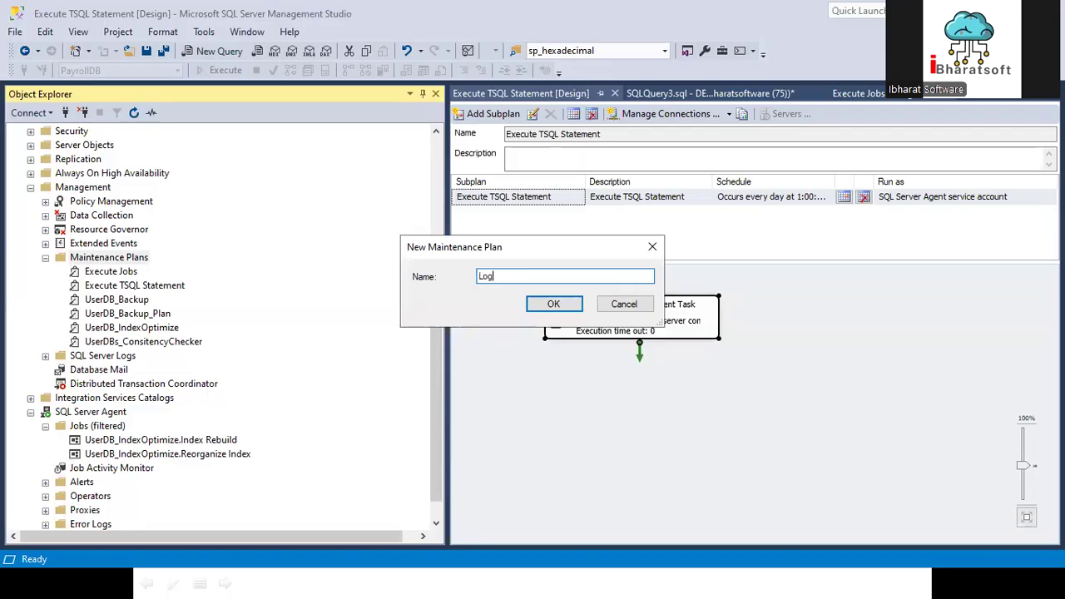
type(" File")
key("ctrl+a")
type("Us")
type("ri")
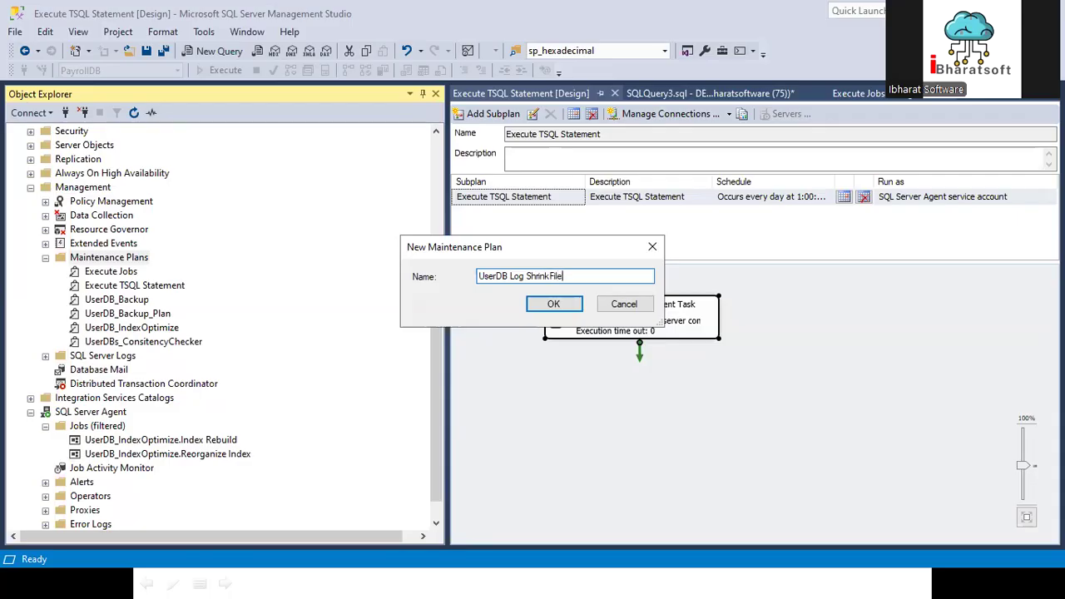
left_click(556, 306)
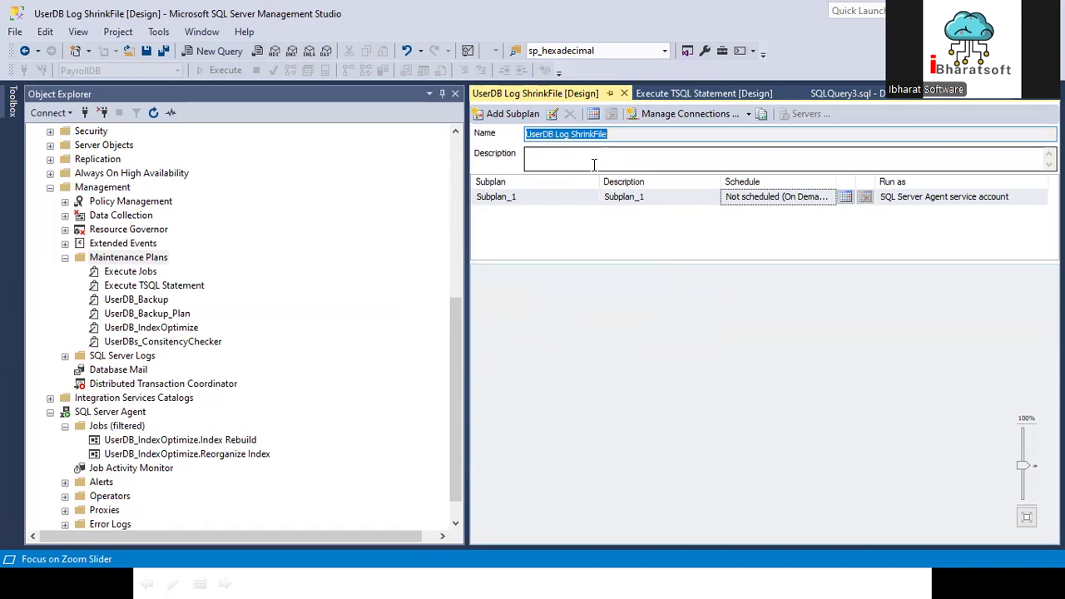
Step: Set both the name and the description of Subplan_1 to UserDB Log ShrinkFile
double_click(497, 197)
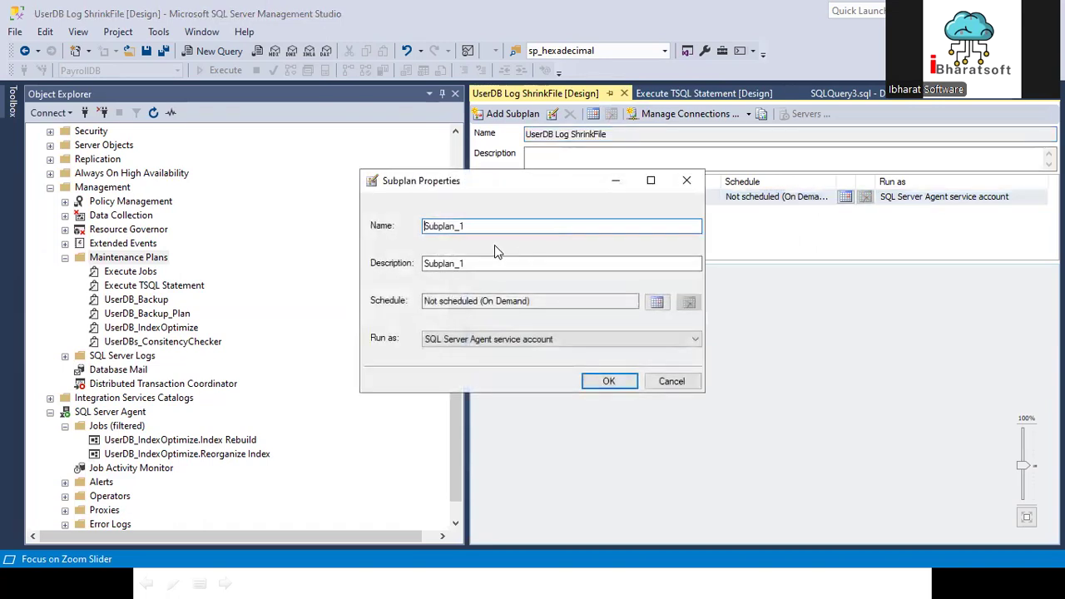
type("UserDB Log ShrinkFile")
double_click(497, 263)
type("UserDB Log ShrinkFile")
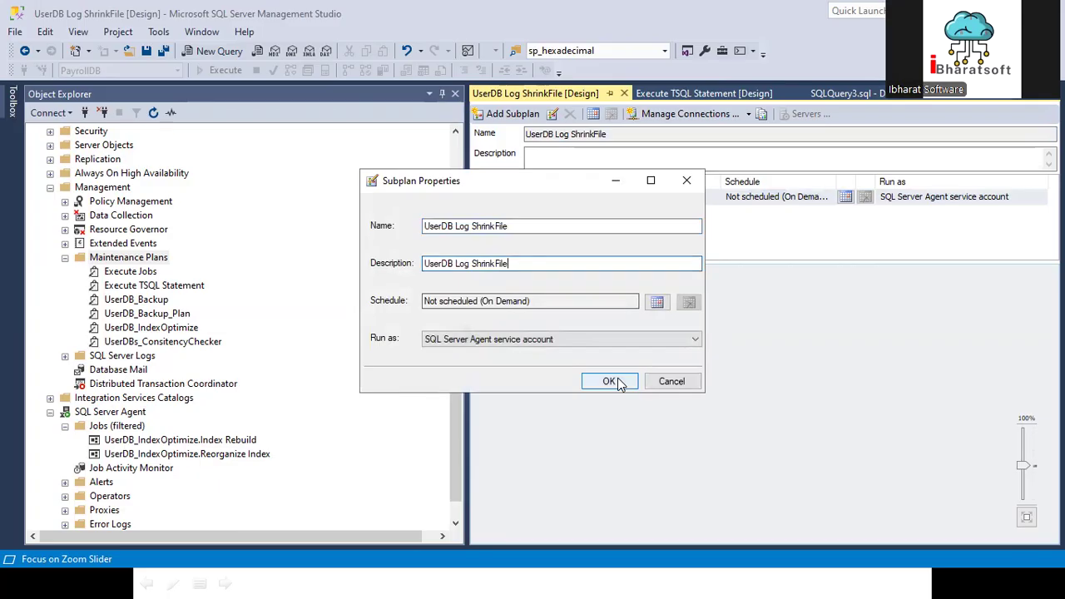
Step: Schedule the UserDB Log ShrinkFile subplan monthly, on the last Saturday of every 1 month at 3:00:00
left_click(657, 301)
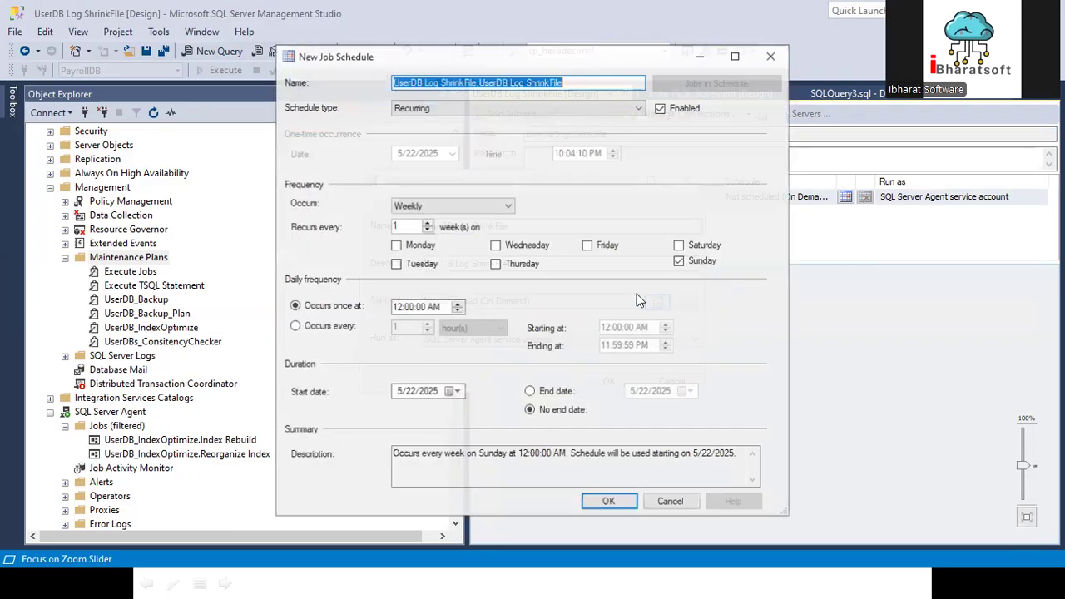
left_click(441, 206)
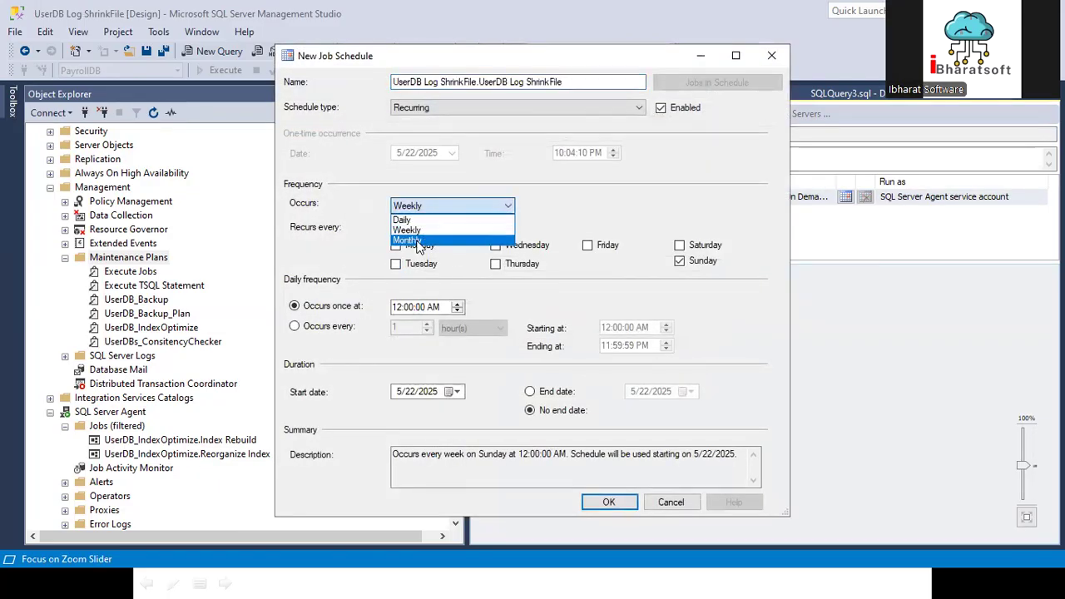
left_click(423, 241)
left_click(322, 246)
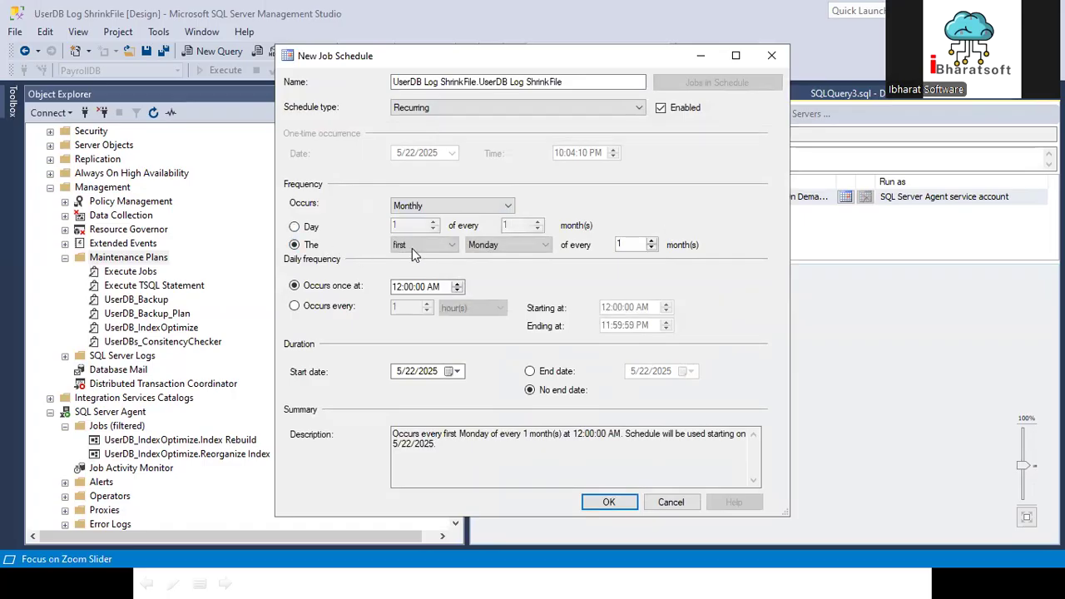
left_click(412, 246)
left_click(400, 301)
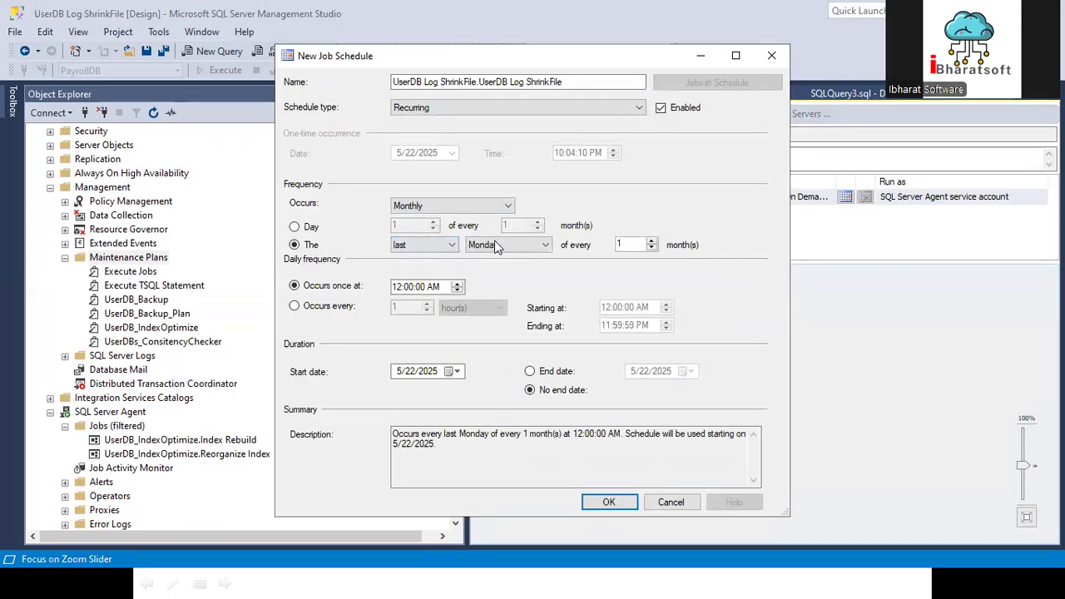
left_click(492, 246)
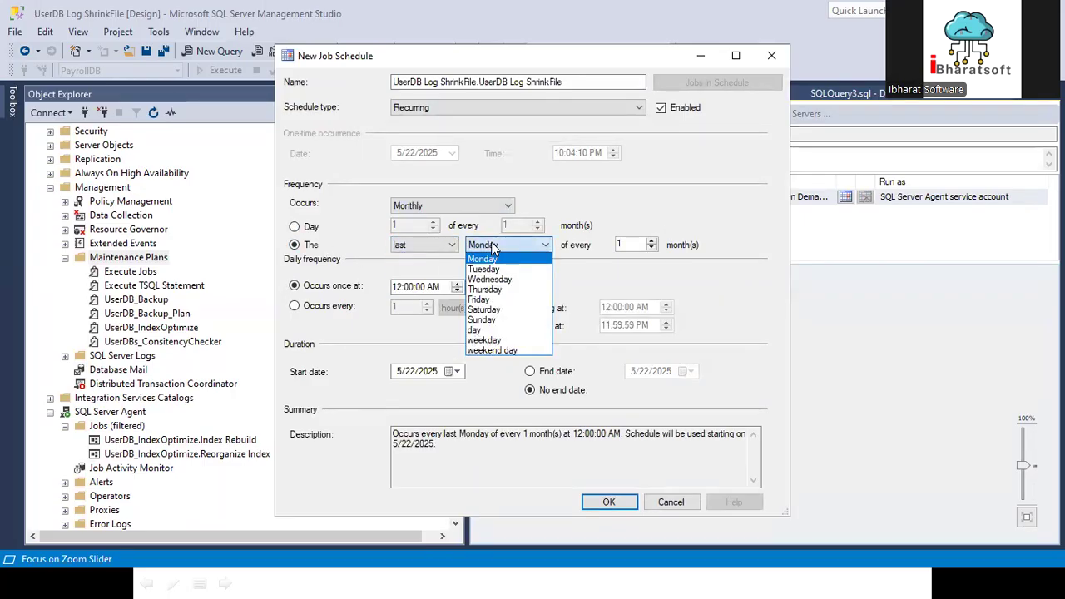
left_click(485, 310)
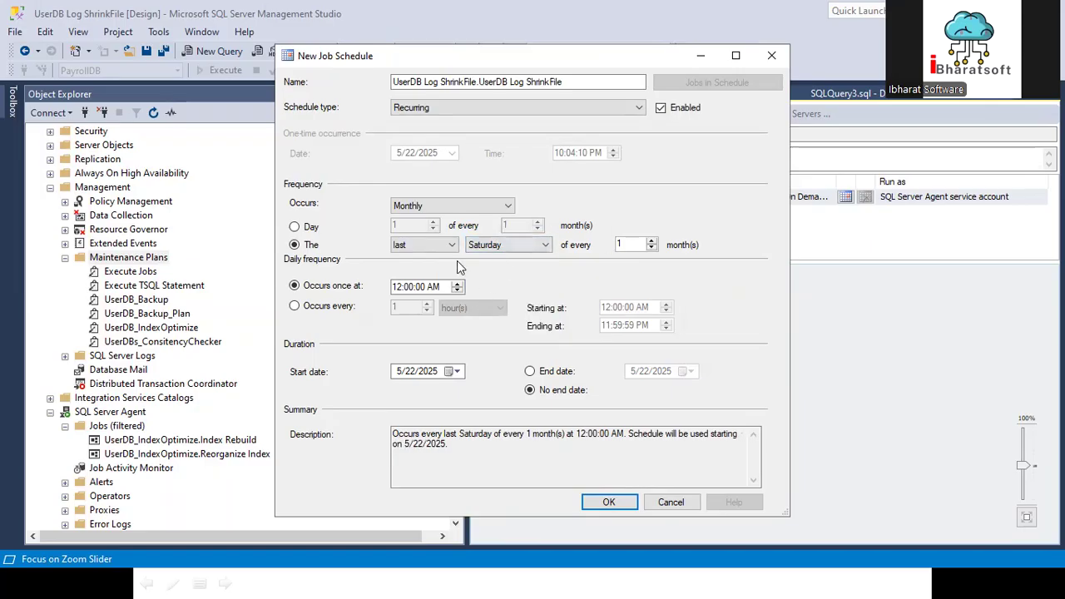
left_click(409, 286)
left_click(609, 502)
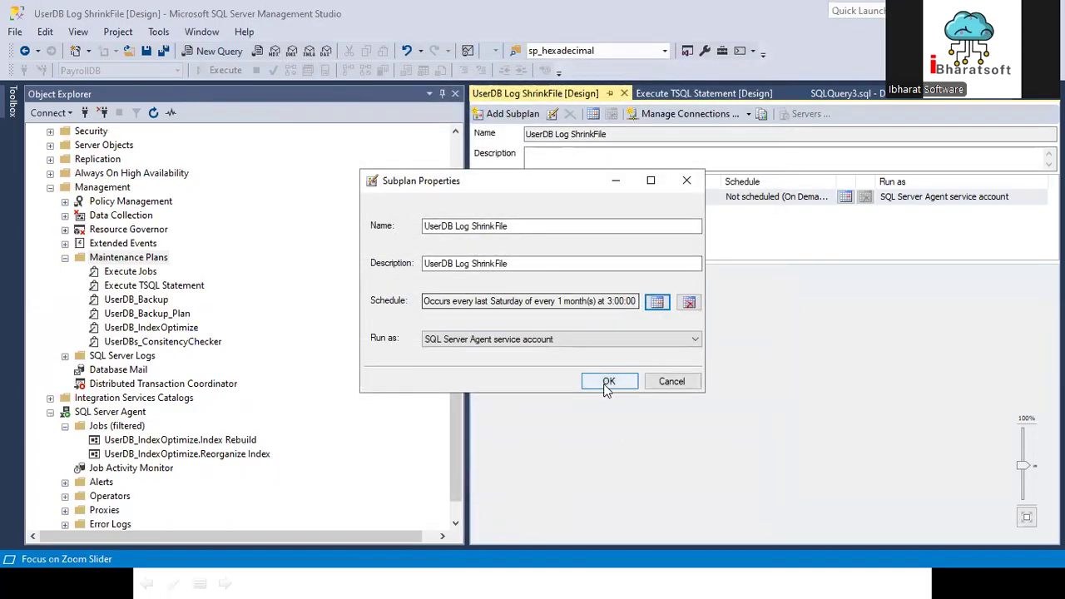
left_click(610, 381)
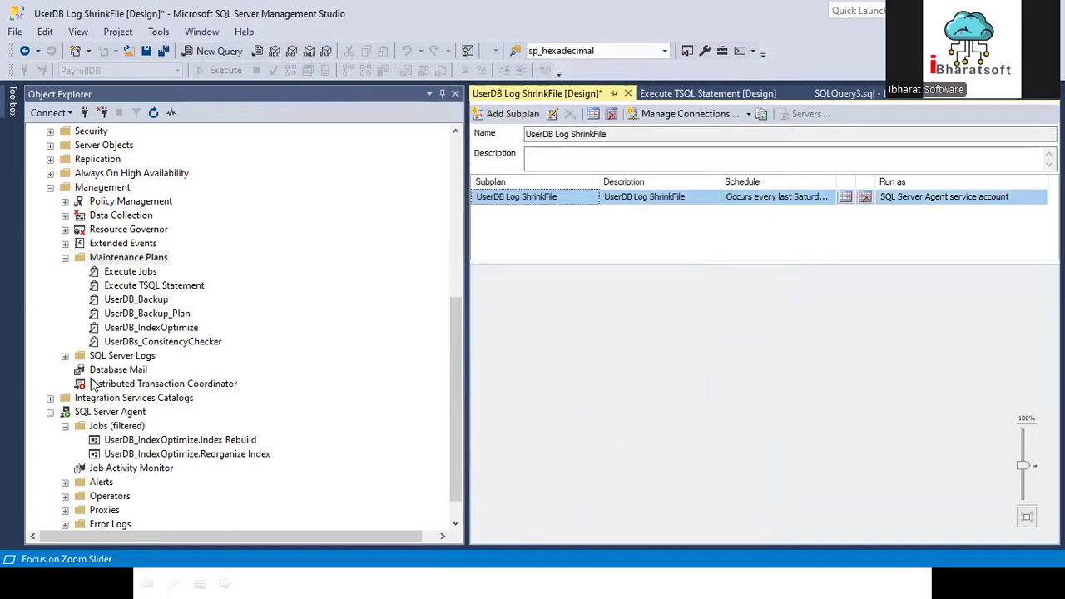
Step: Add a Shrink Database Task to the UserDB Log ShrinkFile plan's design surface
left_click(13, 107)
left_click_drag(124, 307, 686, 316)
left_click_drag(740, 340, 653, 348)
double_click(653, 347)
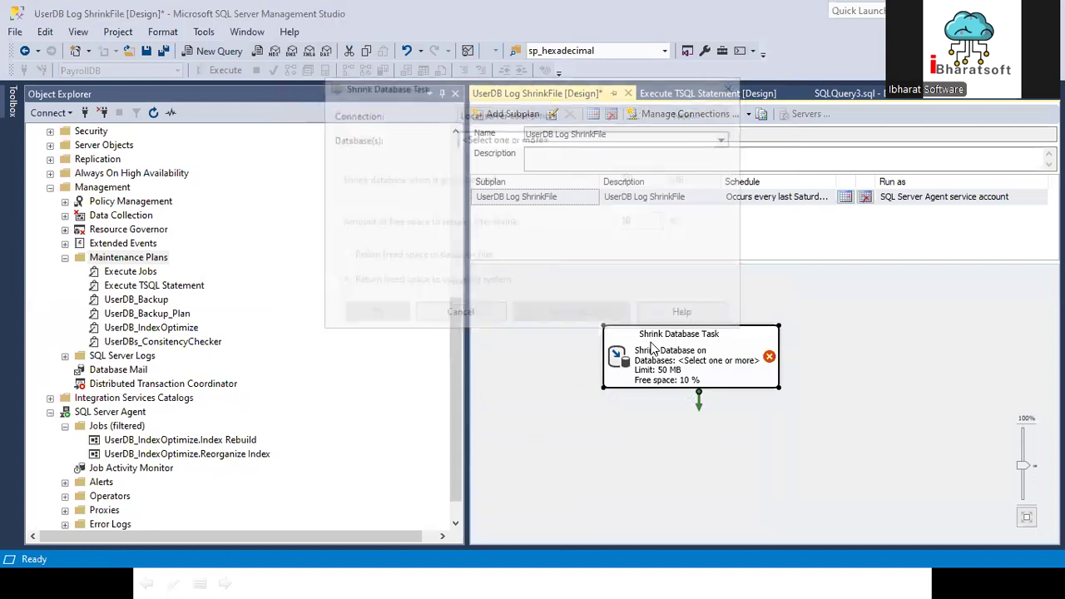
left_click(504, 138)
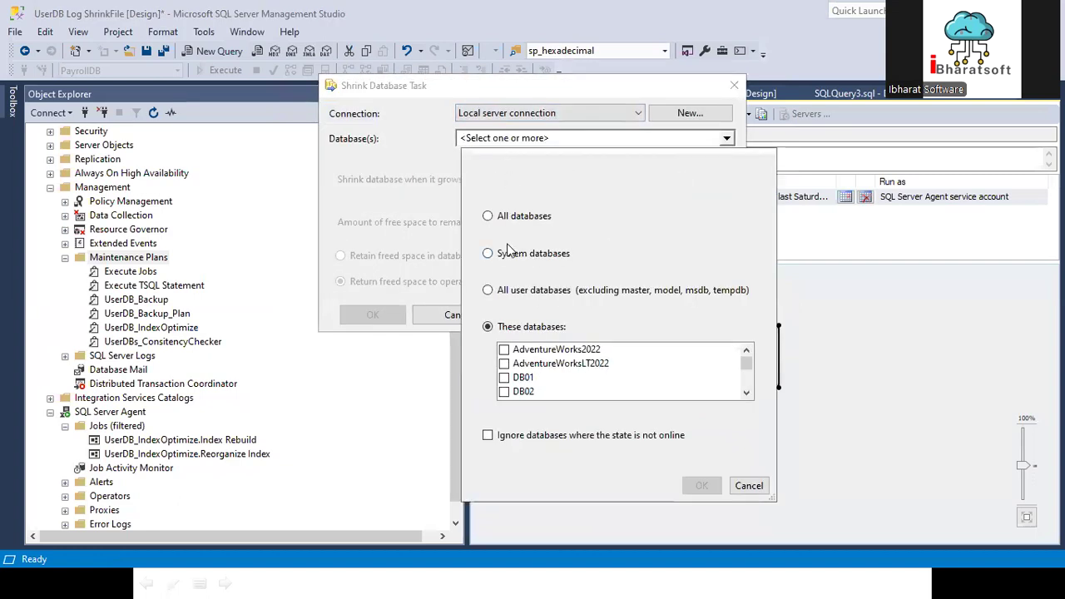
left_click(504, 289)
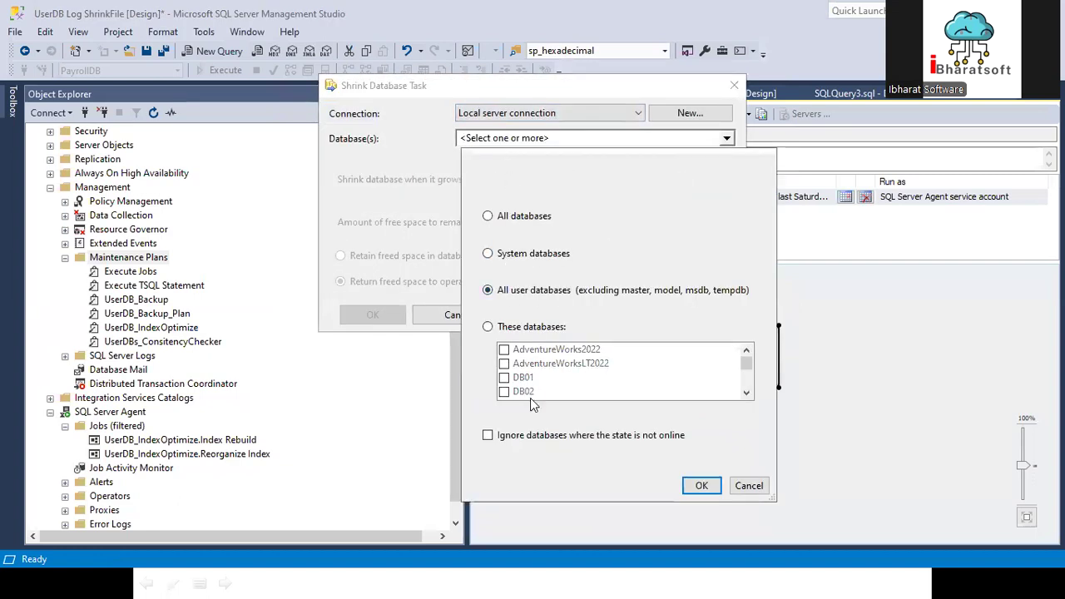
left_click(701, 485)
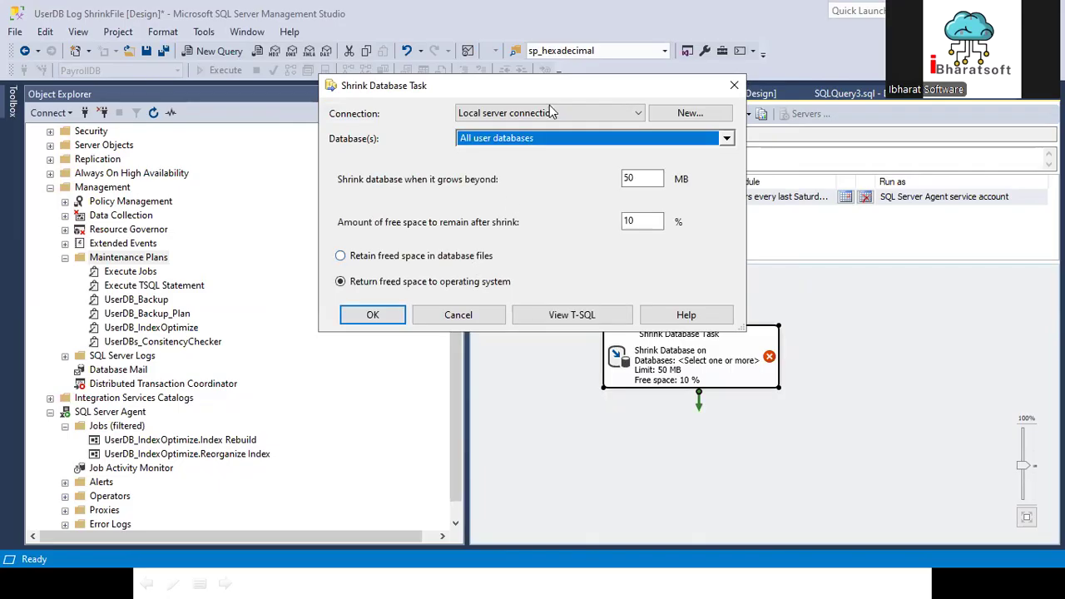
left_click(518, 138)
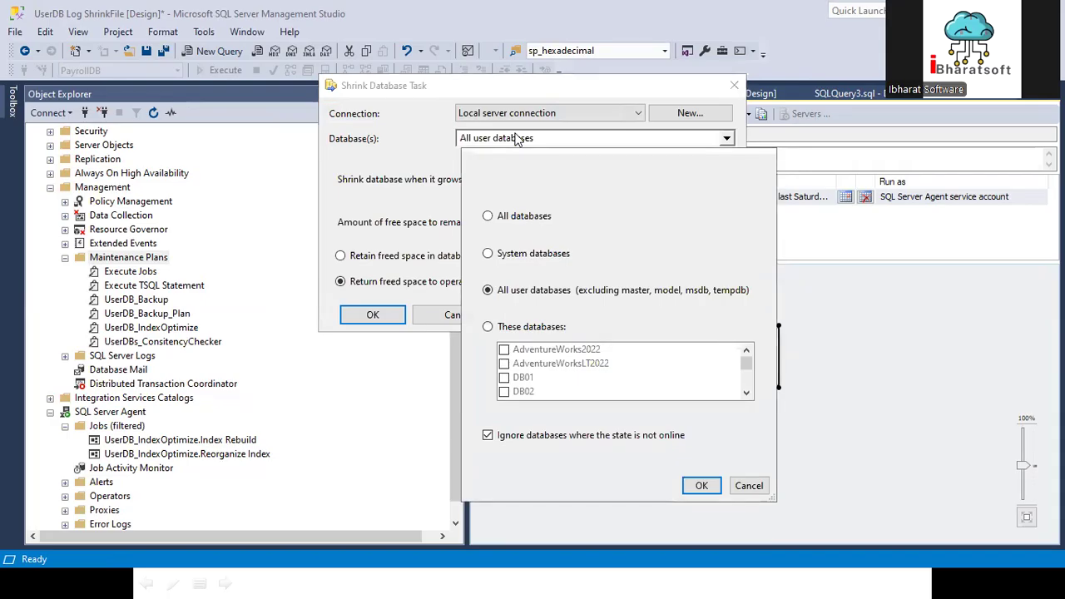
left_click(745, 485)
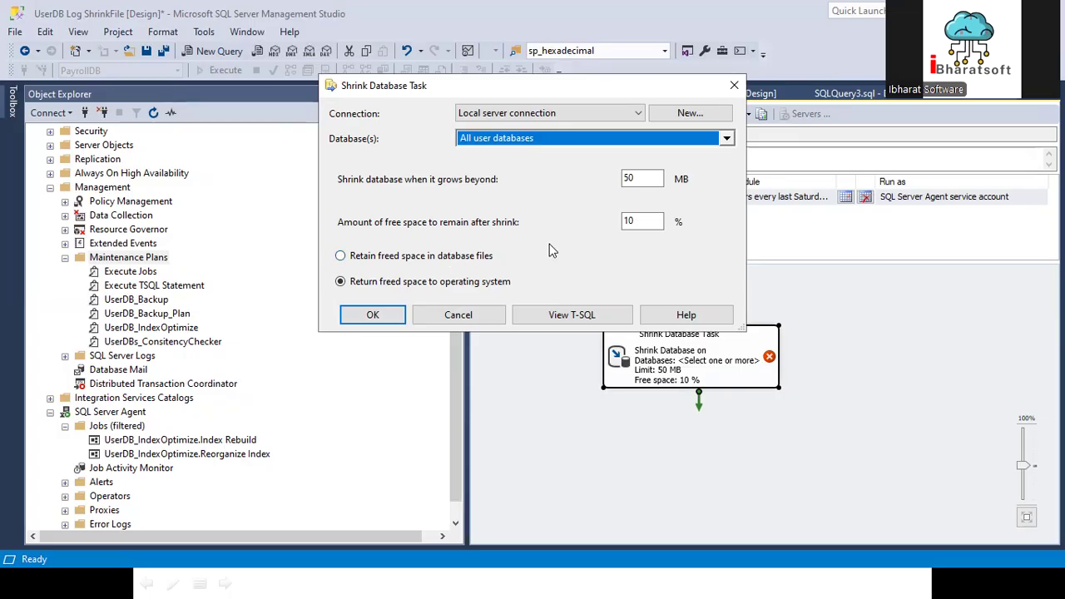
left_click(478, 318)
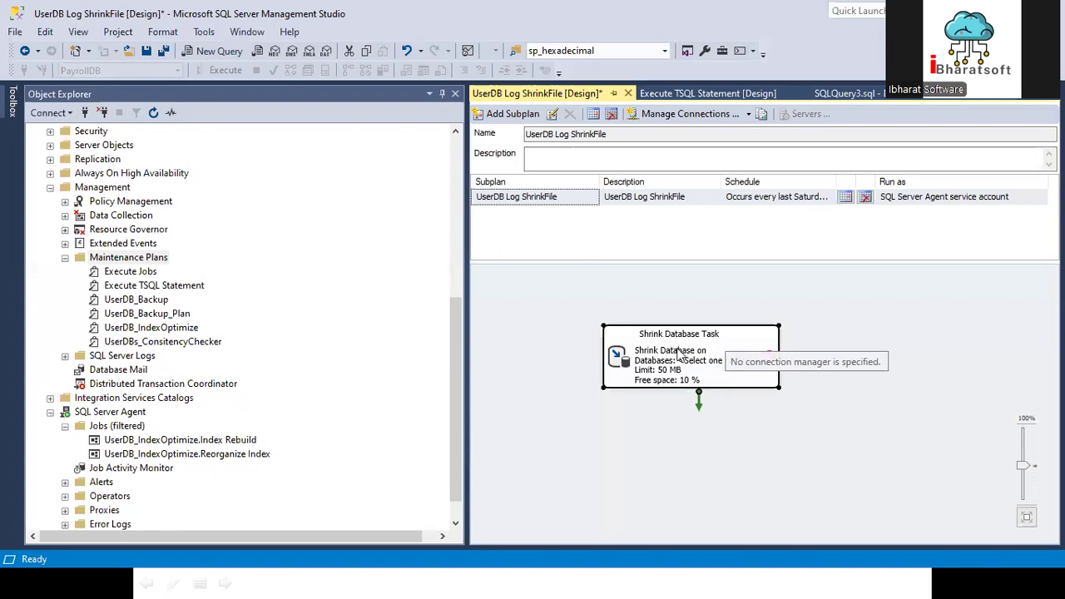
Step: Configure the Shrink Database Task for all user databases, ignoring databases whose state is not online
double_click(681, 354)
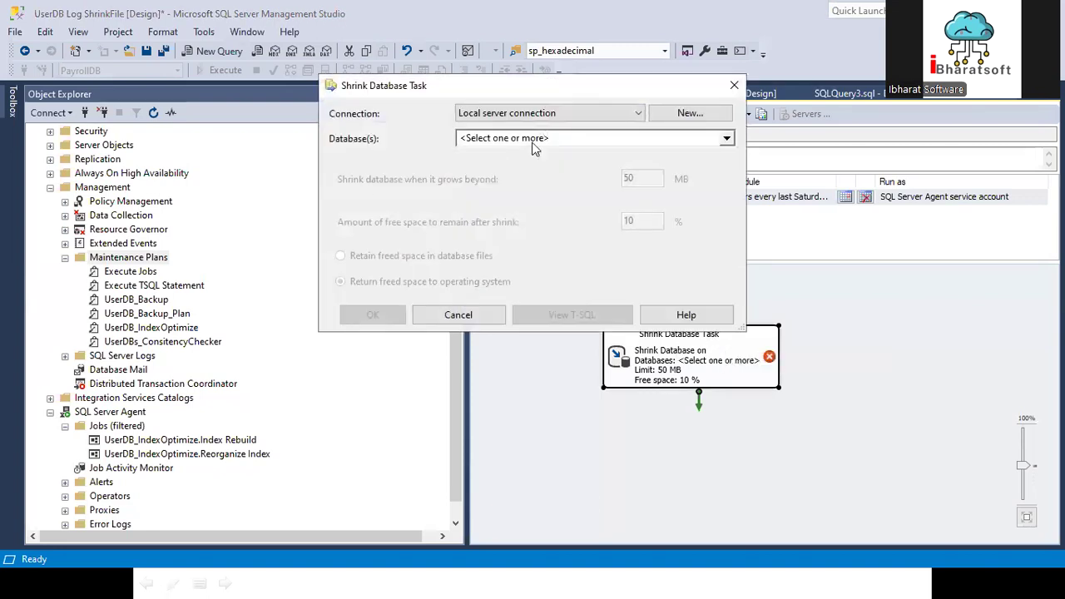
left_click(535, 141)
left_click(523, 291)
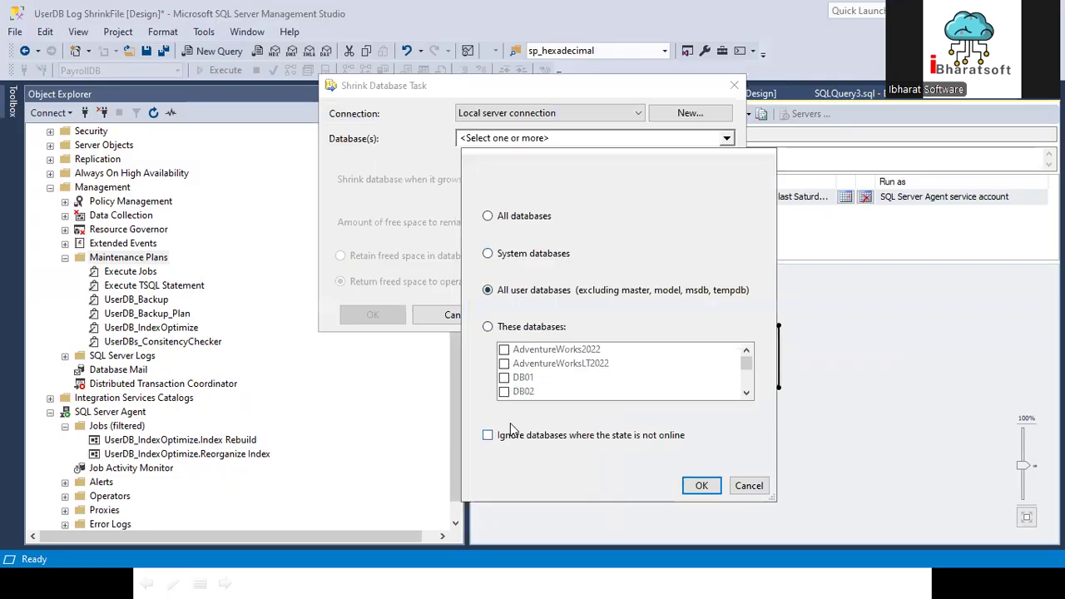
left_click(546, 441)
left_click(702, 486)
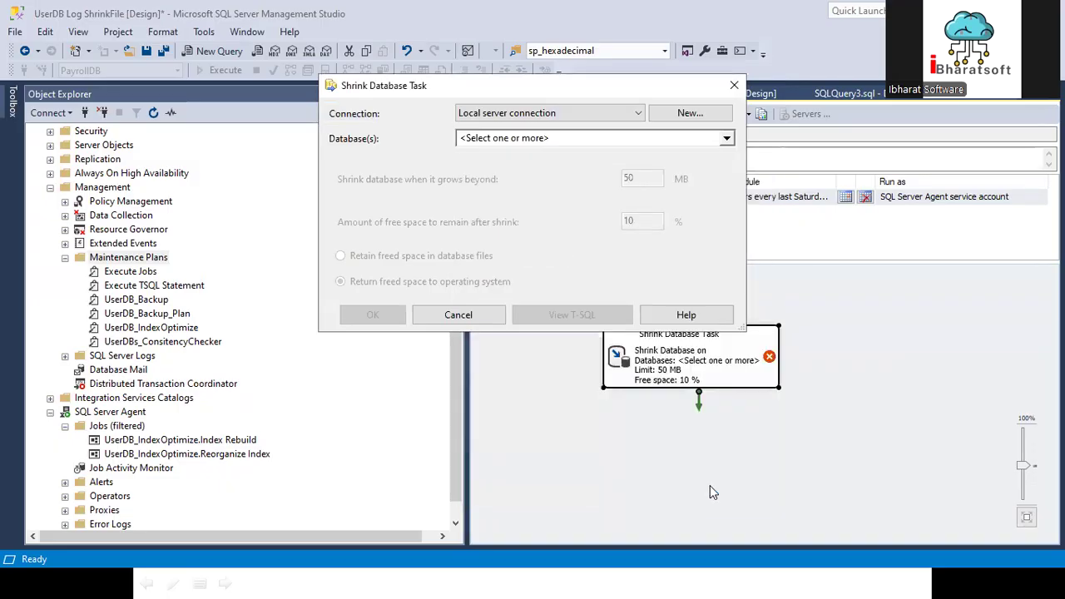
left_click(516, 141)
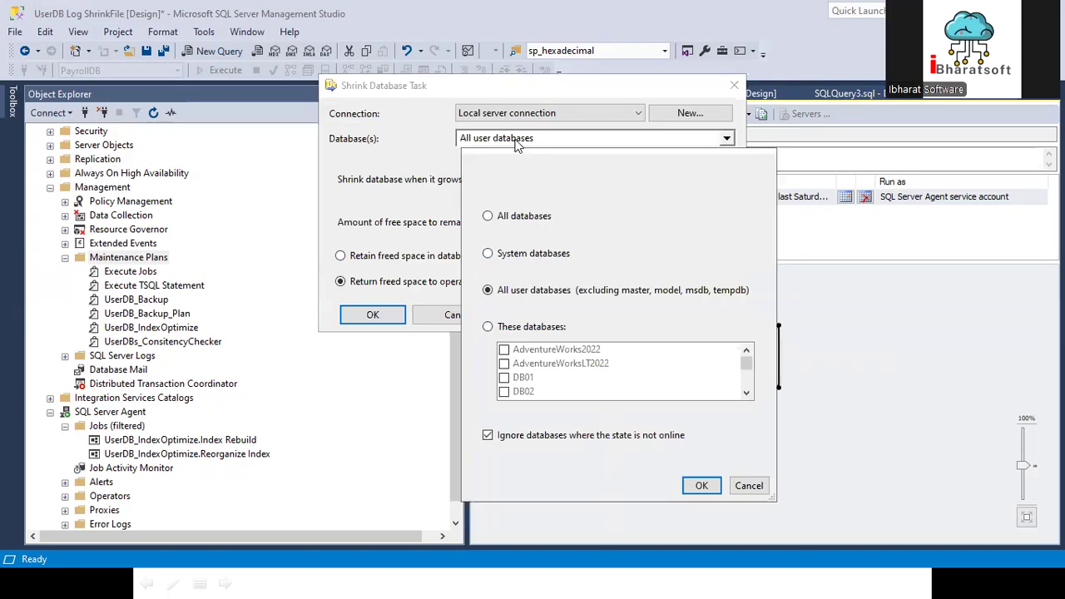
left_click(702, 487)
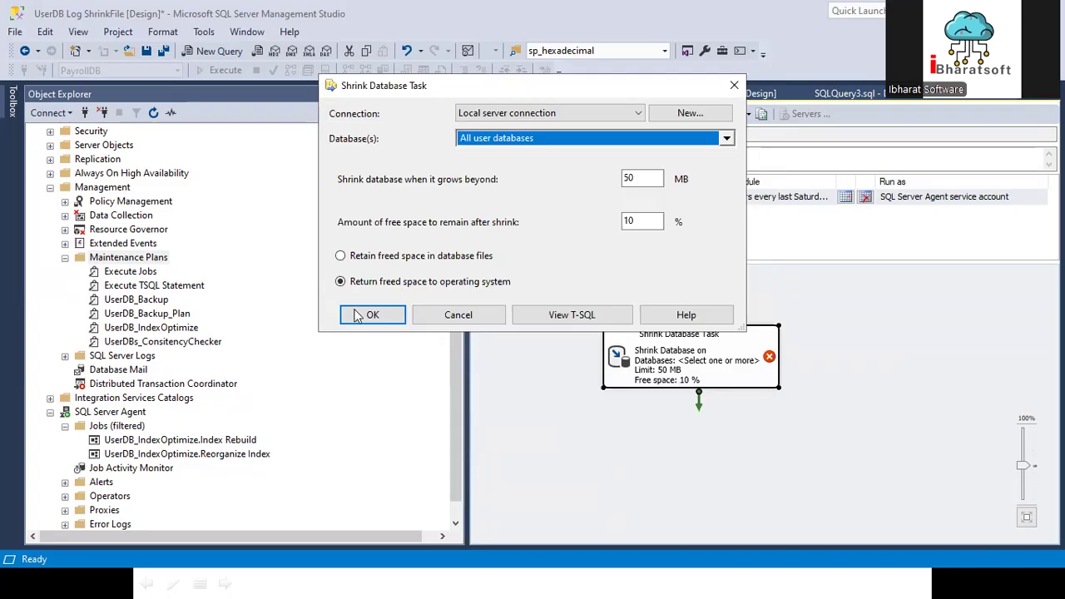
left_click(399, 318)
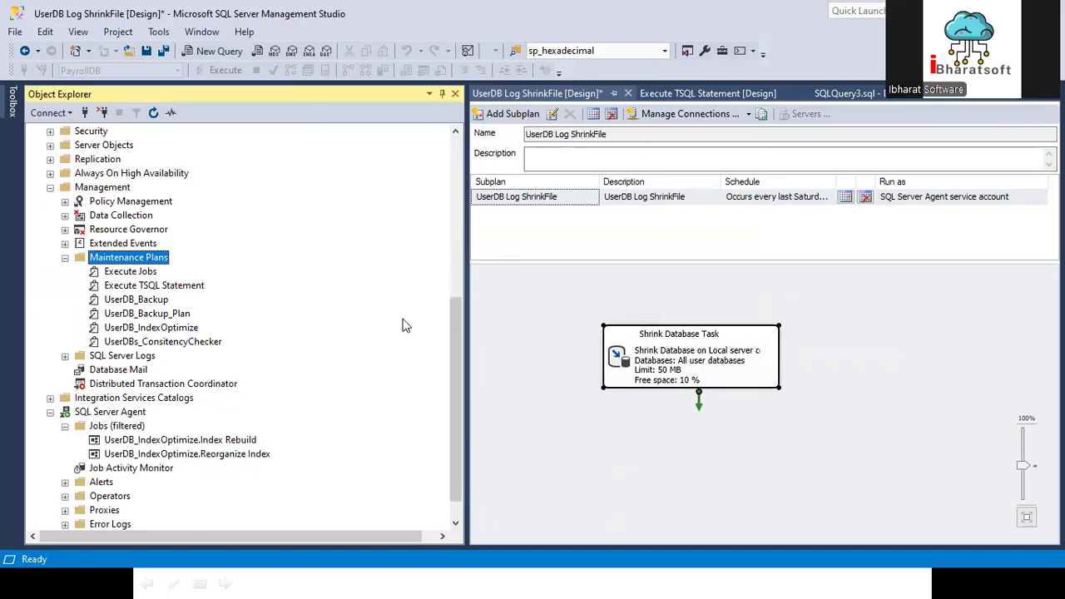
Step: Close the UserDB Log ShrinkFile plan design and save its changes
left_click(661, 356)
right_click(662, 351)
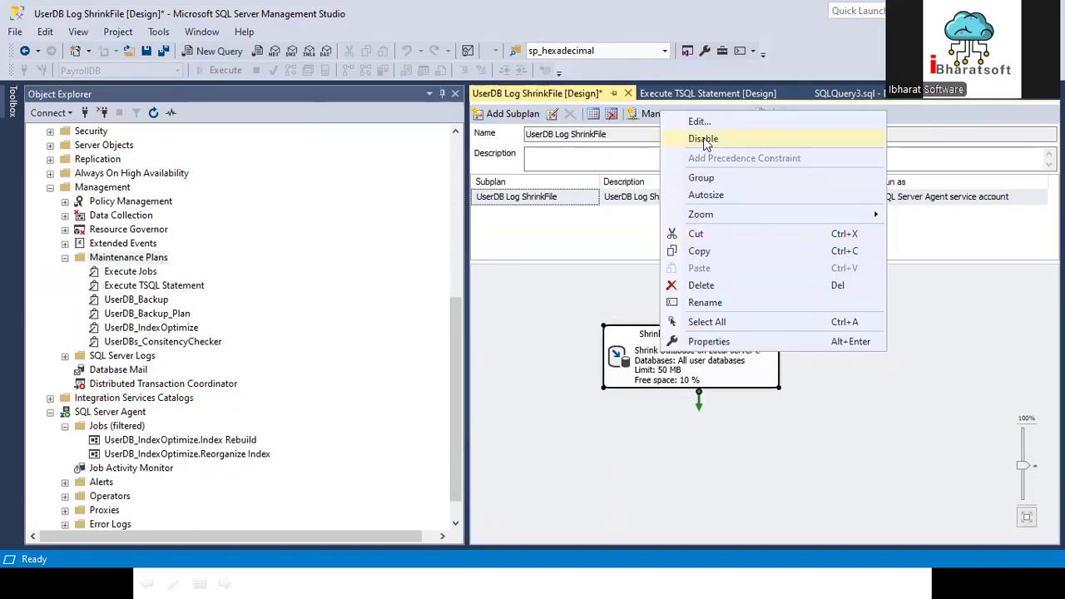
left_click(557, 307)
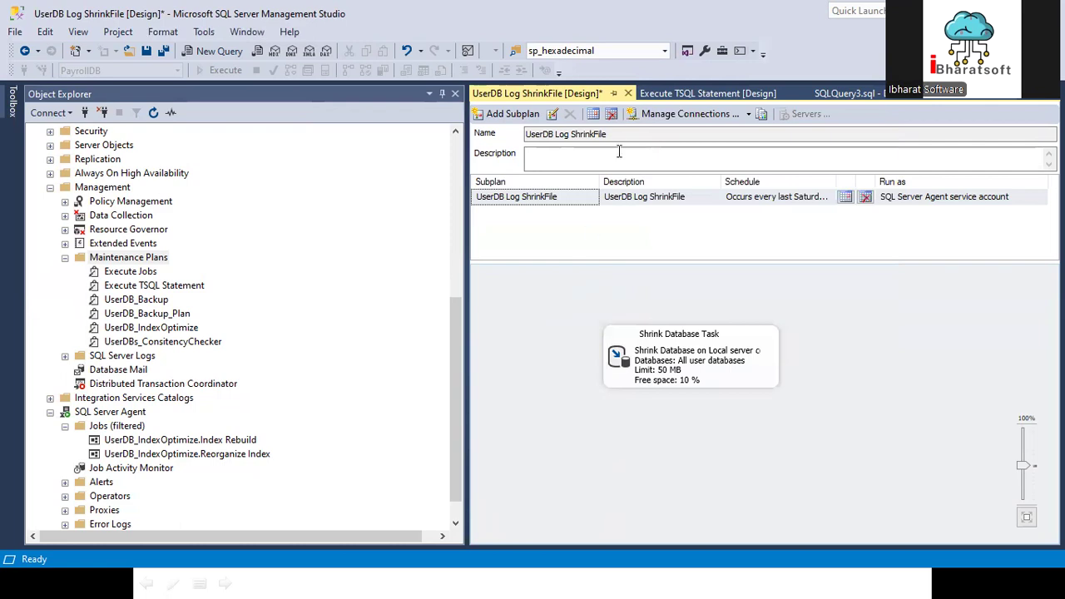
left_click(627, 93)
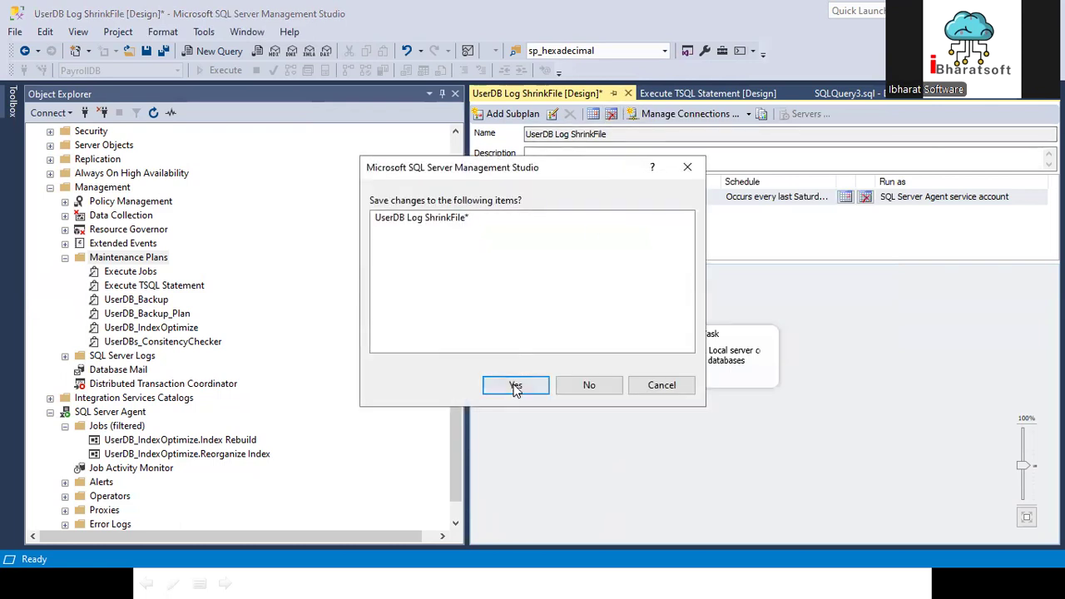
left_click(509, 384)
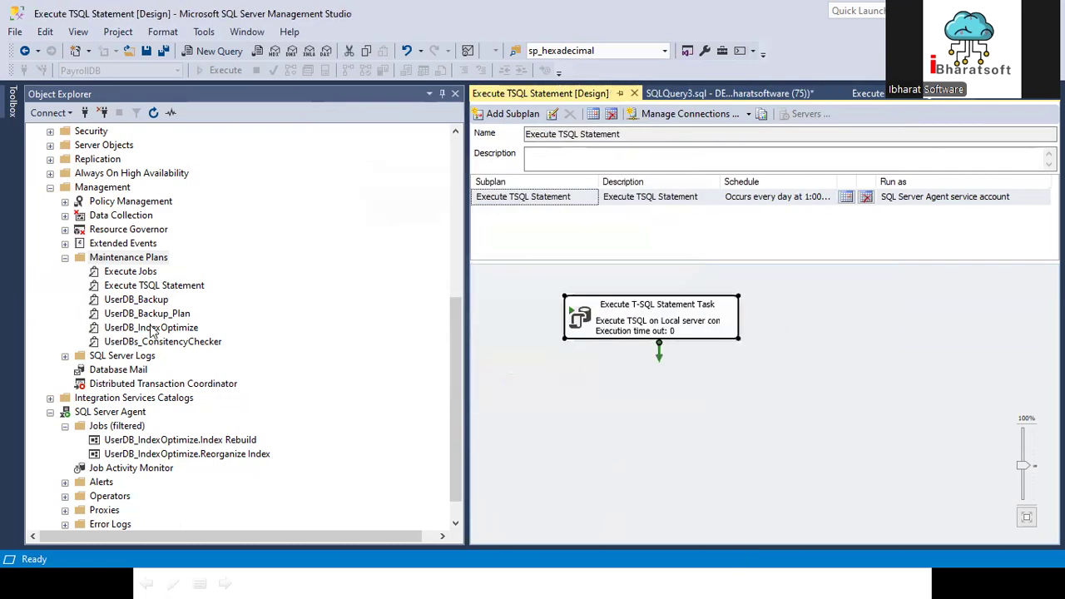
Step: Open the UserDB_Backup_Plan design and disable the Maintenance Cleanup Task in the FULL subplan
double_click(147, 314)
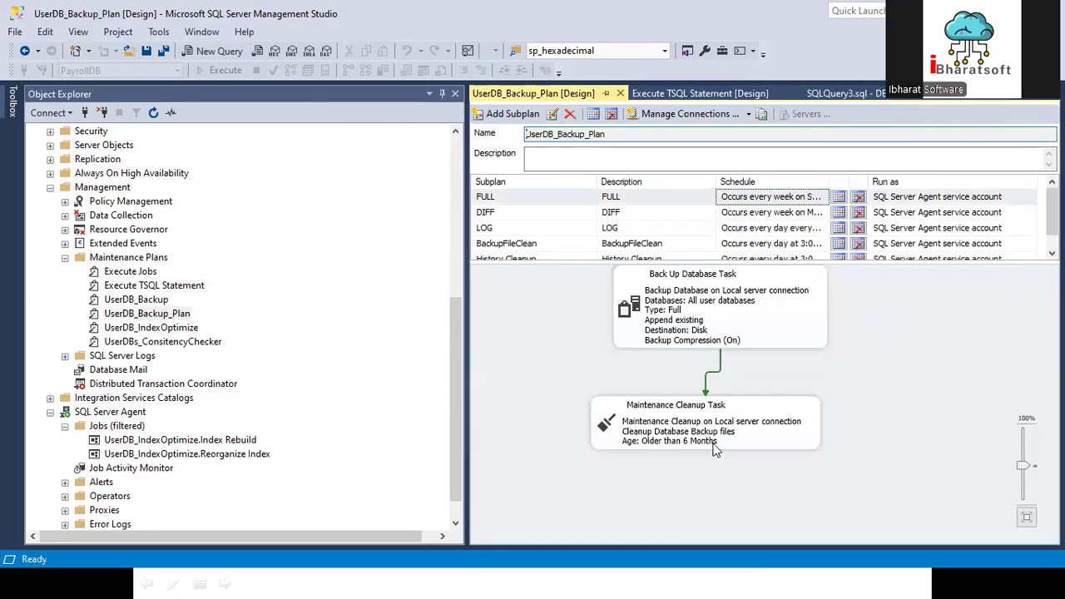
right_click(692, 427)
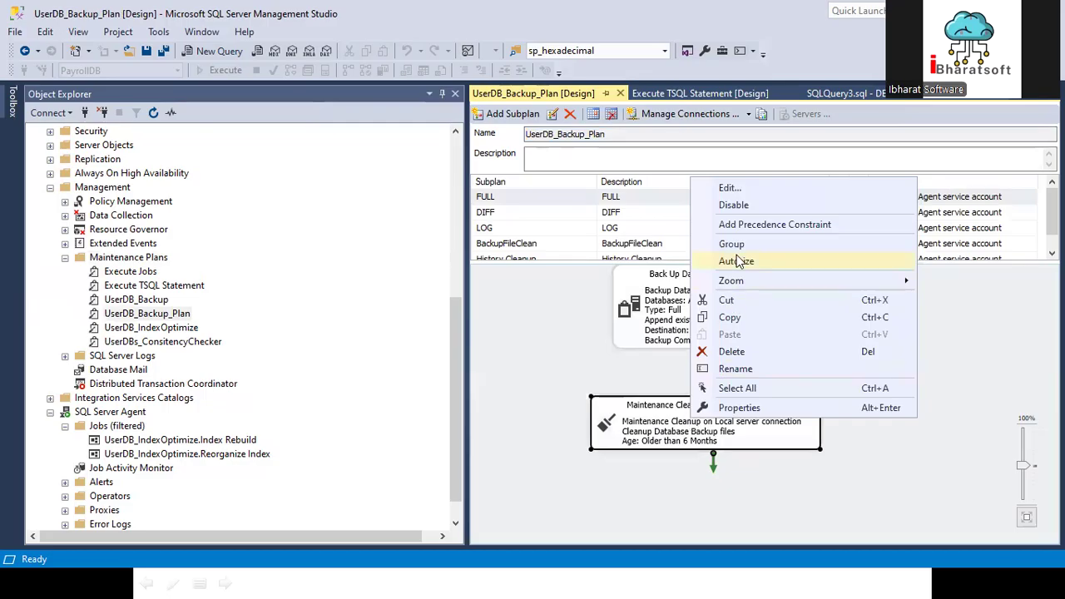
left_click(733, 206)
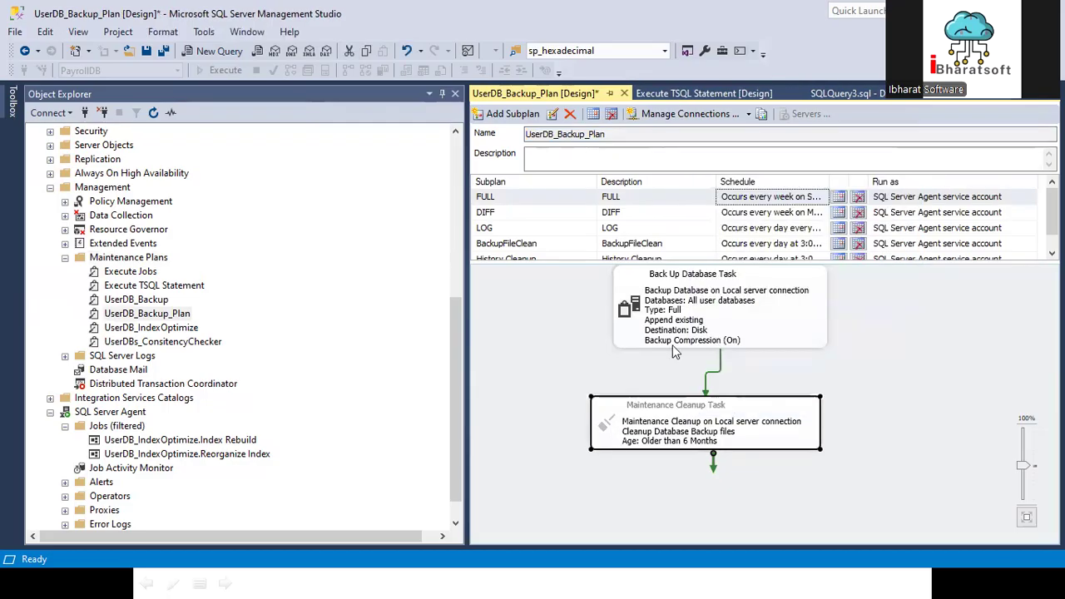
Step: Align the Maintenance Cleanup Task beneath the backup task, re-enable it, and save UserDB_Backup_Plan
left_click(699, 312)
left_click_drag(695, 416, 720, 422)
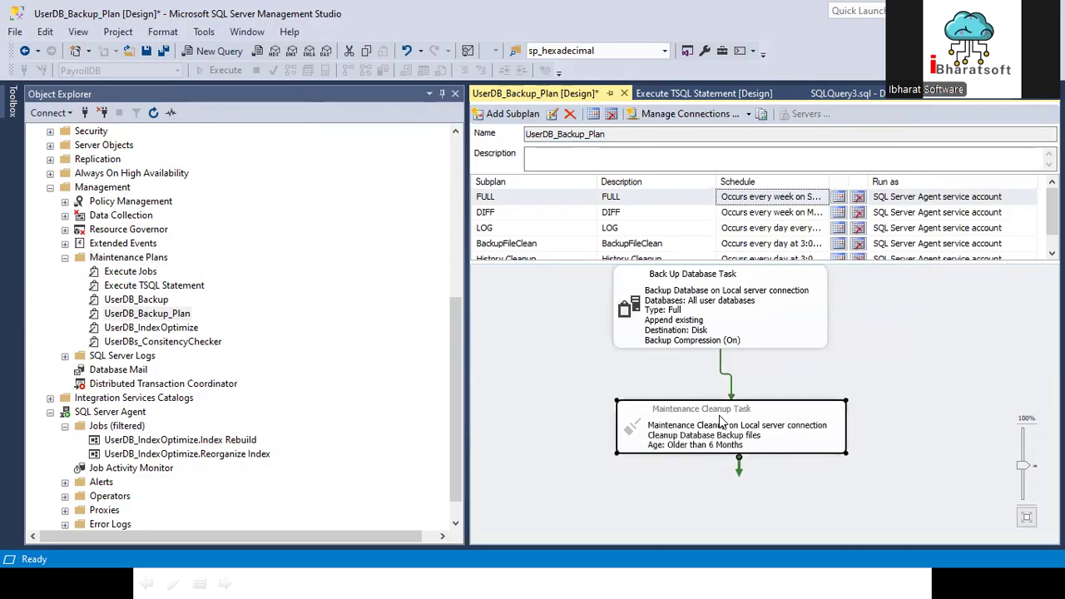
right_click(720, 422)
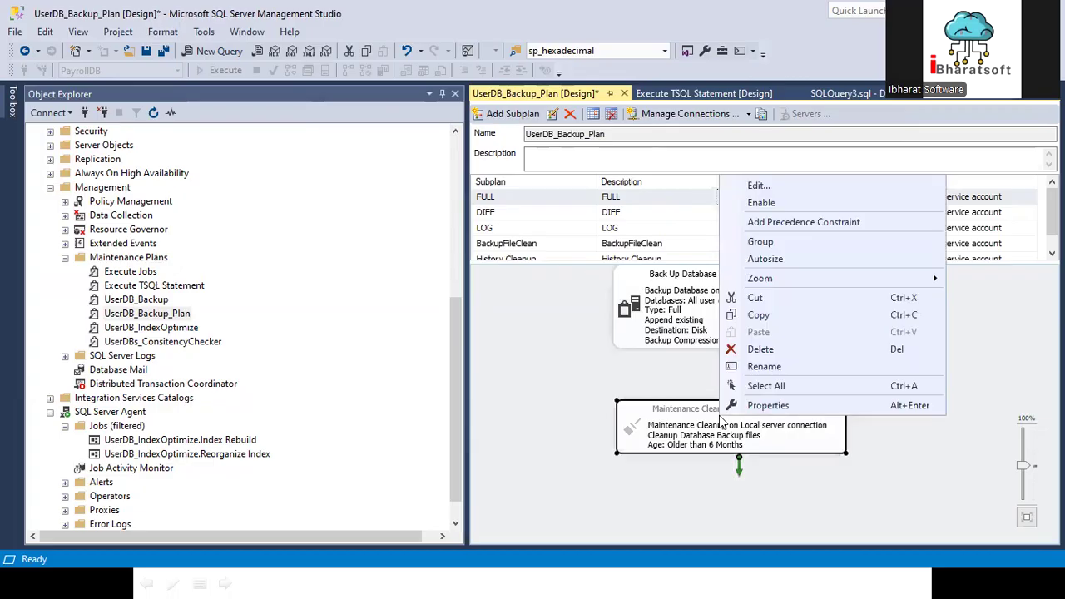
left_click(759, 206)
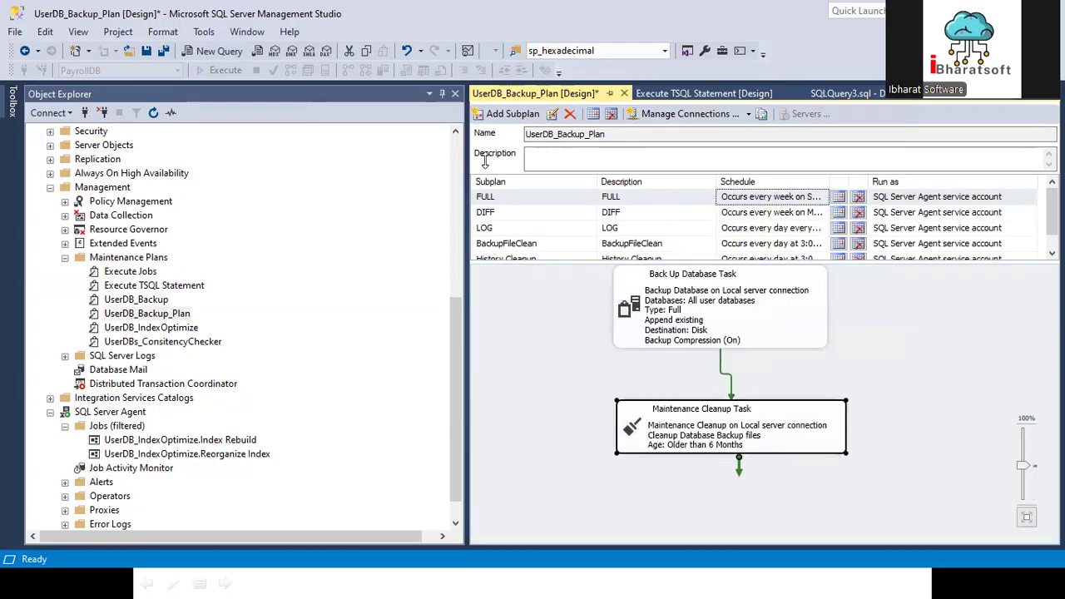
left_click(145, 50)
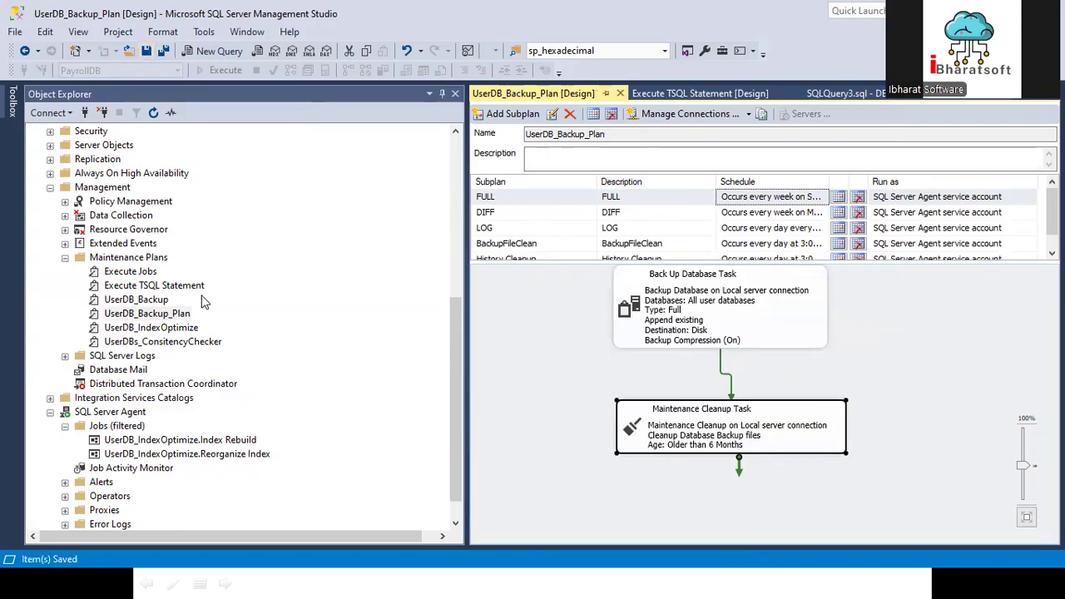
Step: Open the Shrink File settings for the AdventureWorks2022 database and choose the Log file type to inspect its allocated space
left_click_drag(447, 351, 446, 326)
scroll(227, 203, "up", 4)
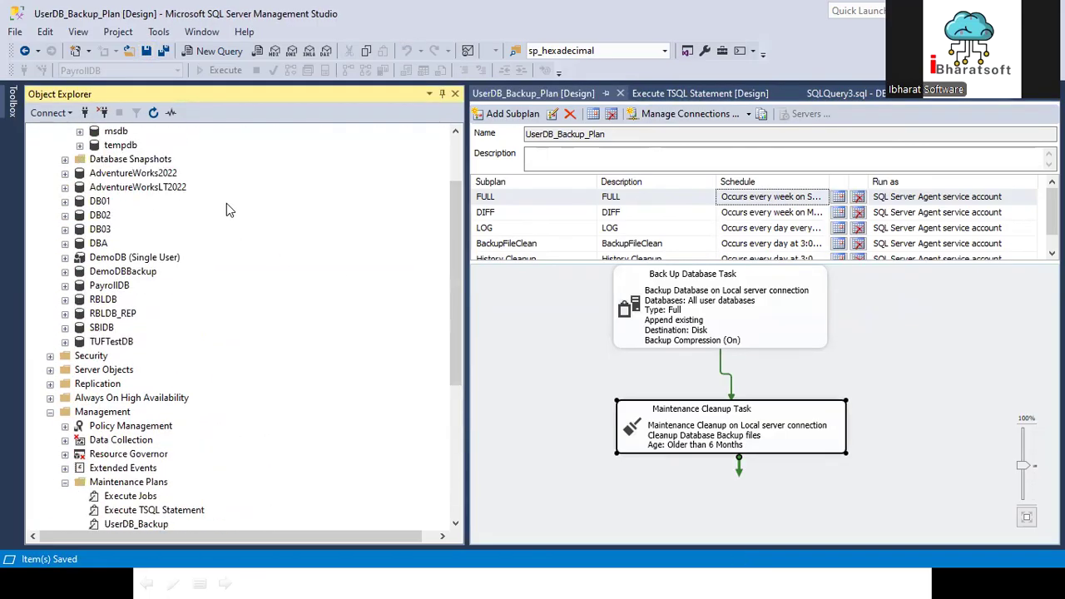
right_click(153, 174)
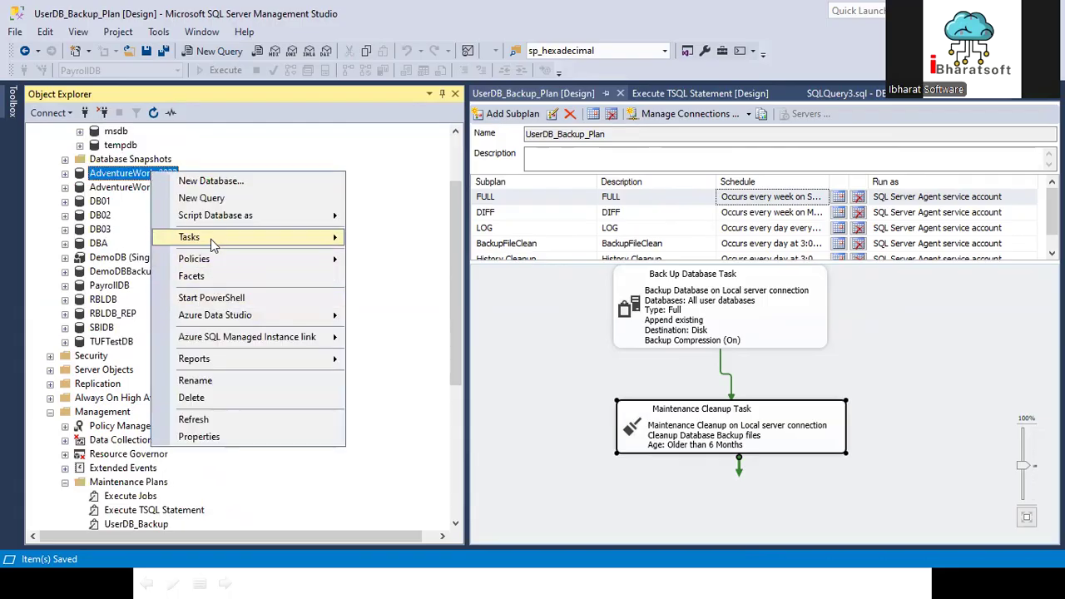
mouse_move(211, 238)
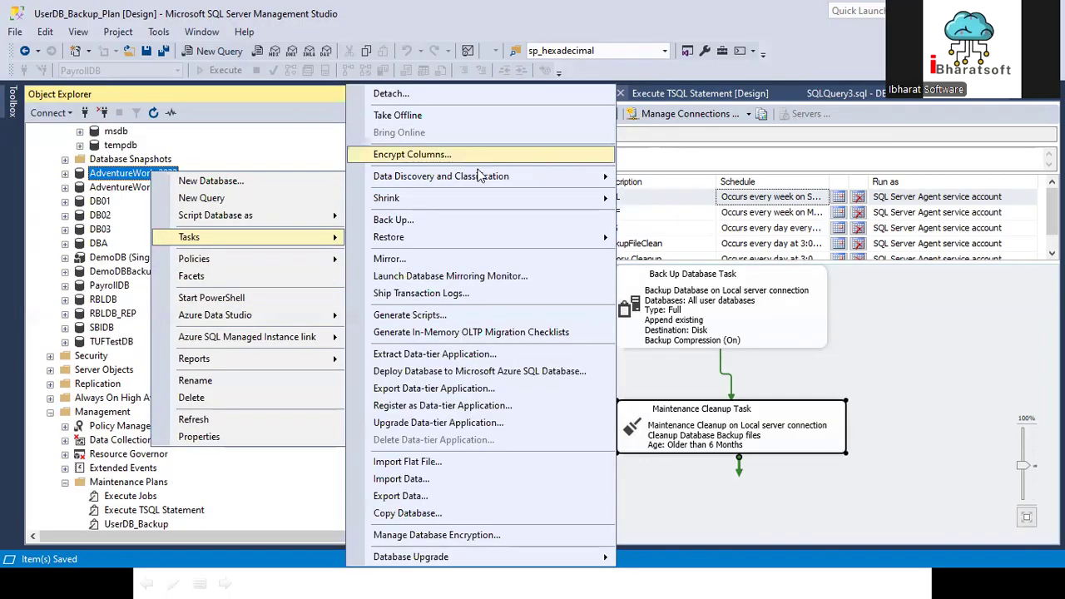
mouse_move(412, 205)
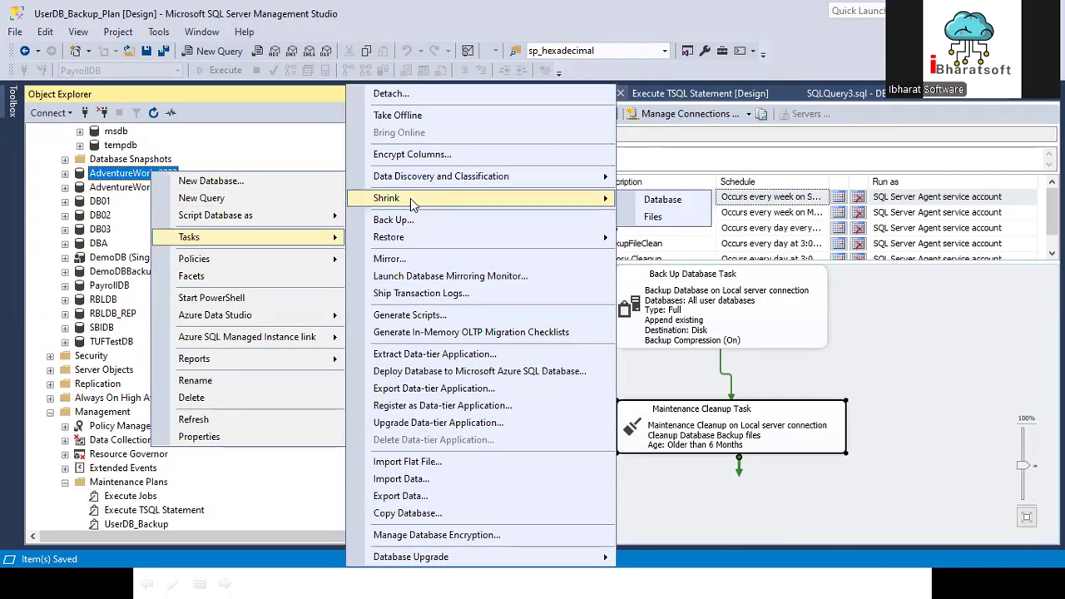
left_click(655, 218)
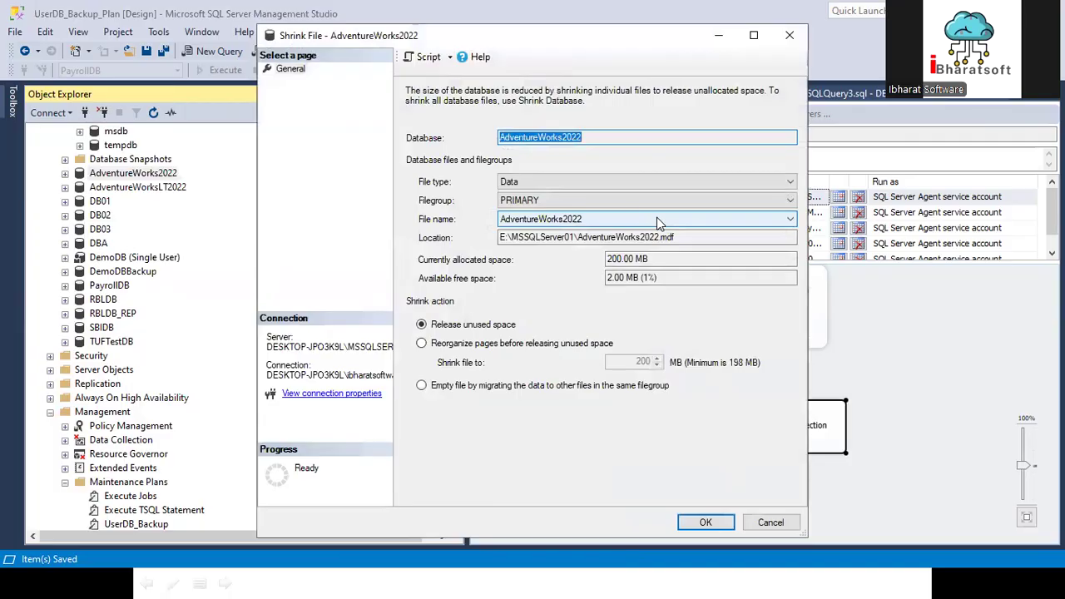
left_click(543, 181)
left_click(509, 208)
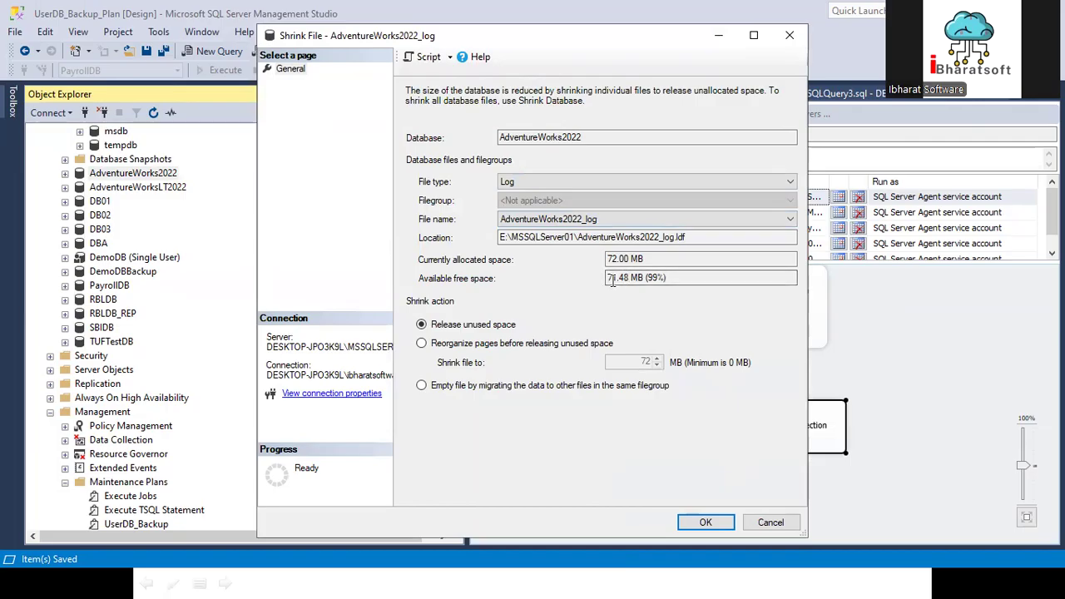
left_click_drag(646, 278, 602, 258)
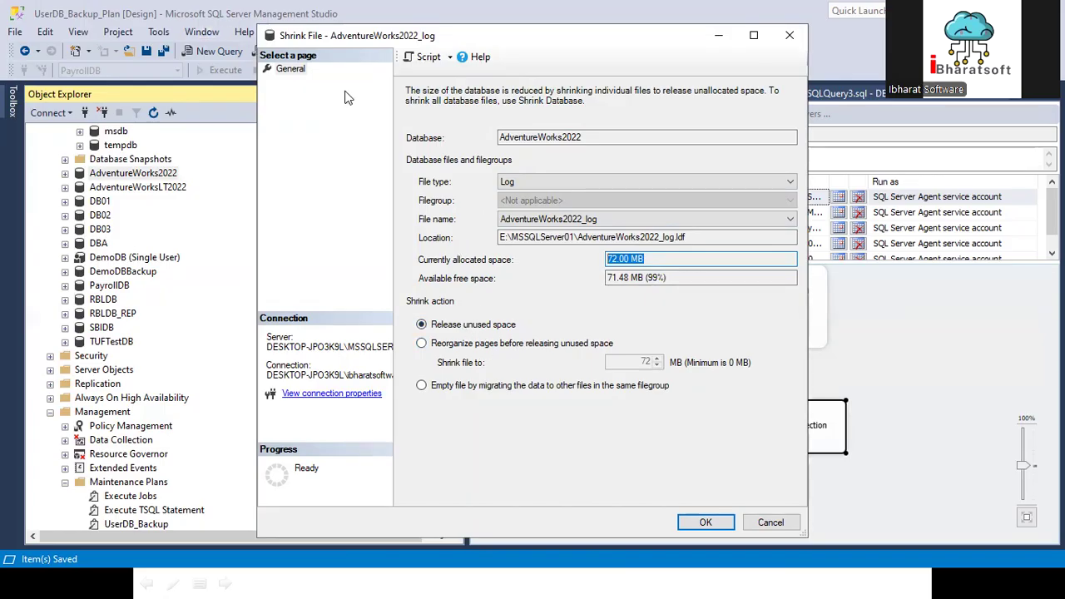
Step: Script the release of unused space from the AdventureWorks2022 log to a new query, and dismiss the dialog without shrinking
left_click_drag(348, 35, 211, 193)
left_click(290, 216)
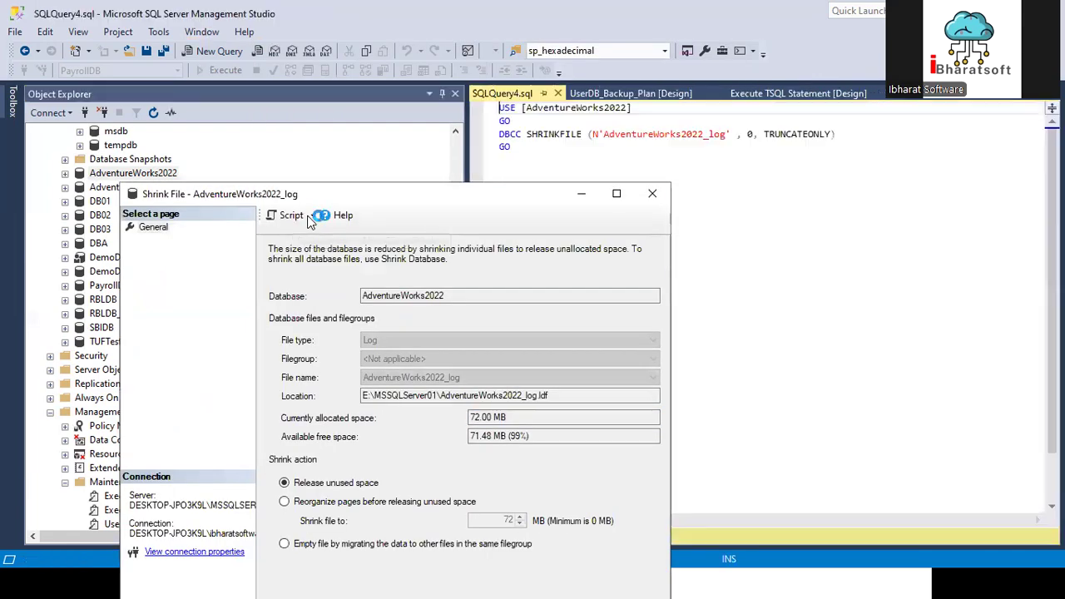
left_click_drag(200, 193, 137, 12)
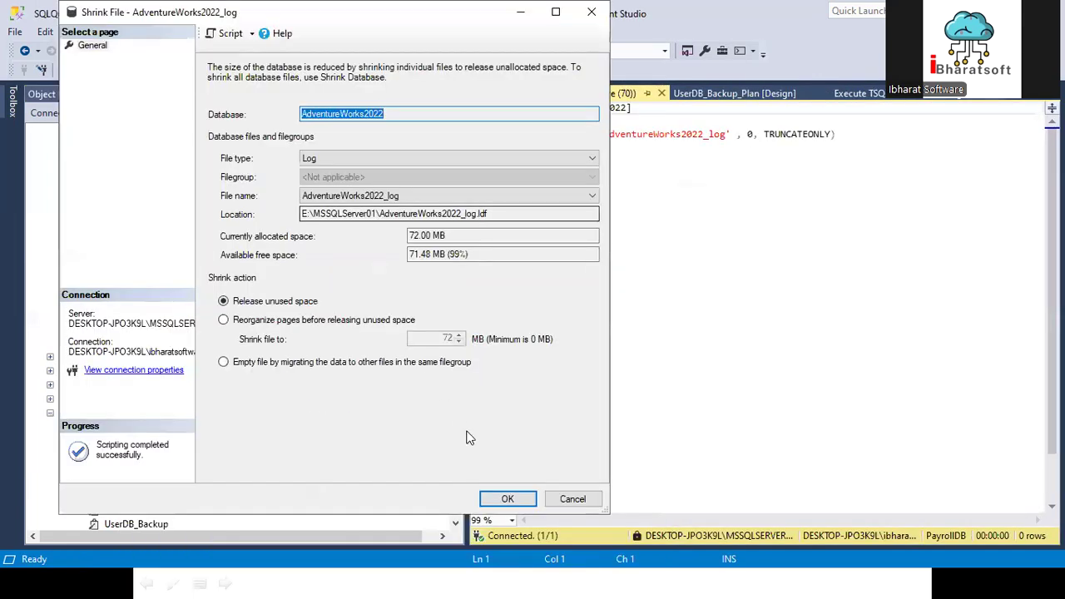
left_click(572, 499)
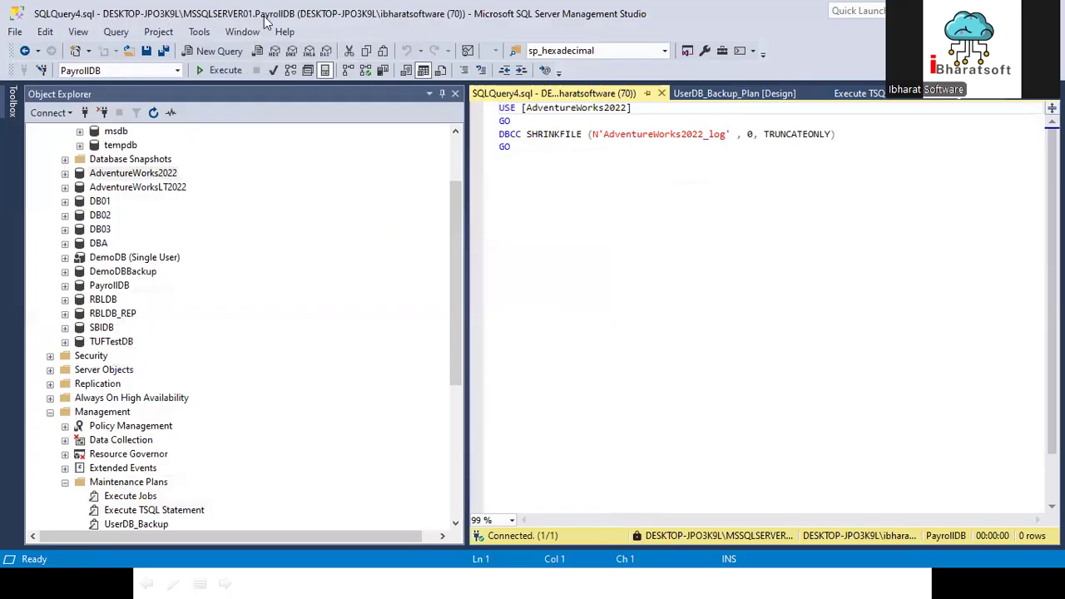
left_click_drag(762, 134, 854, 135)
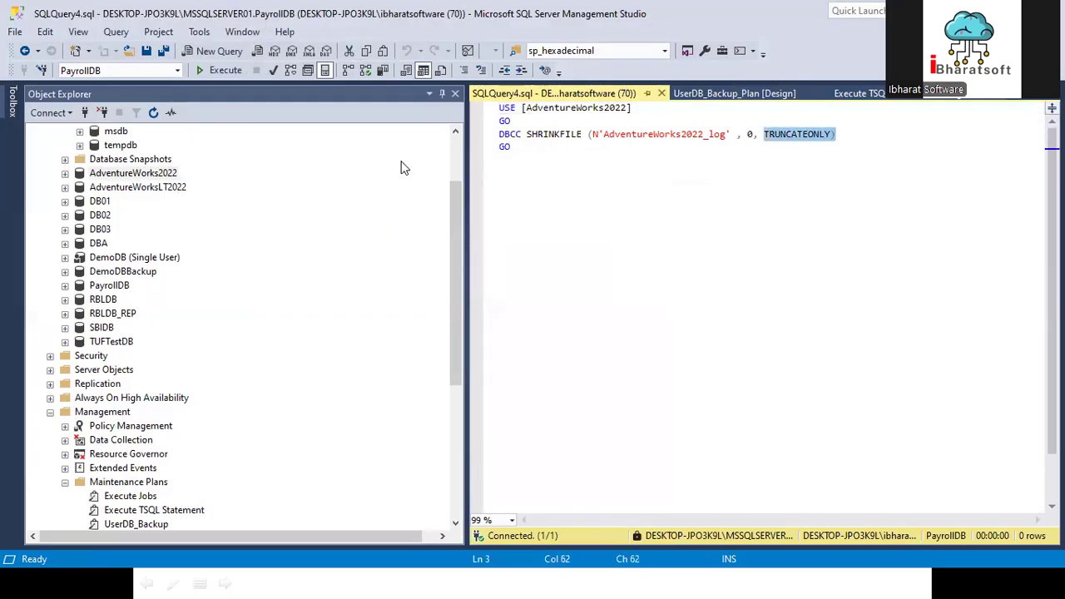
Step: Configure a file shrink for the AdventureWorks2022 log that reorganizes pages before releasing unused space, with a target of 20 MB
right_click(118, 174)
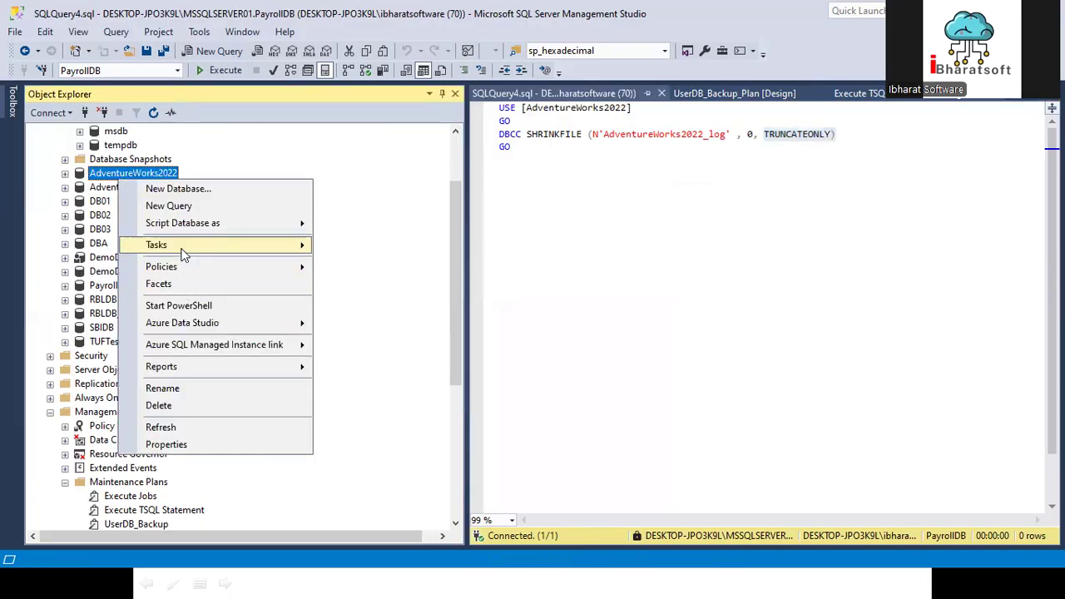
mouse_move(185, 254)
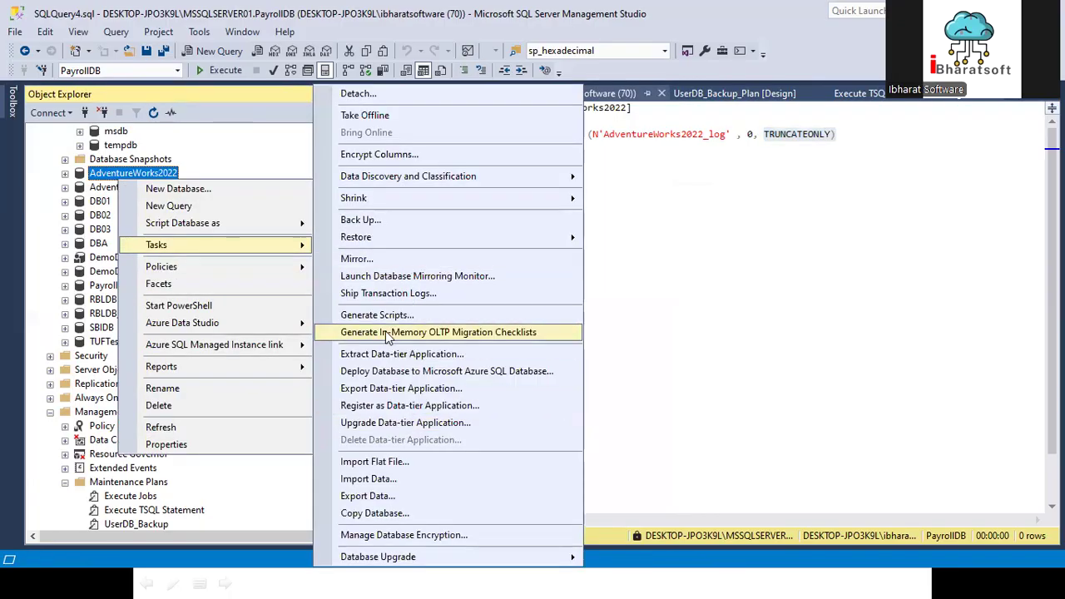
mouse_move(376, 198)
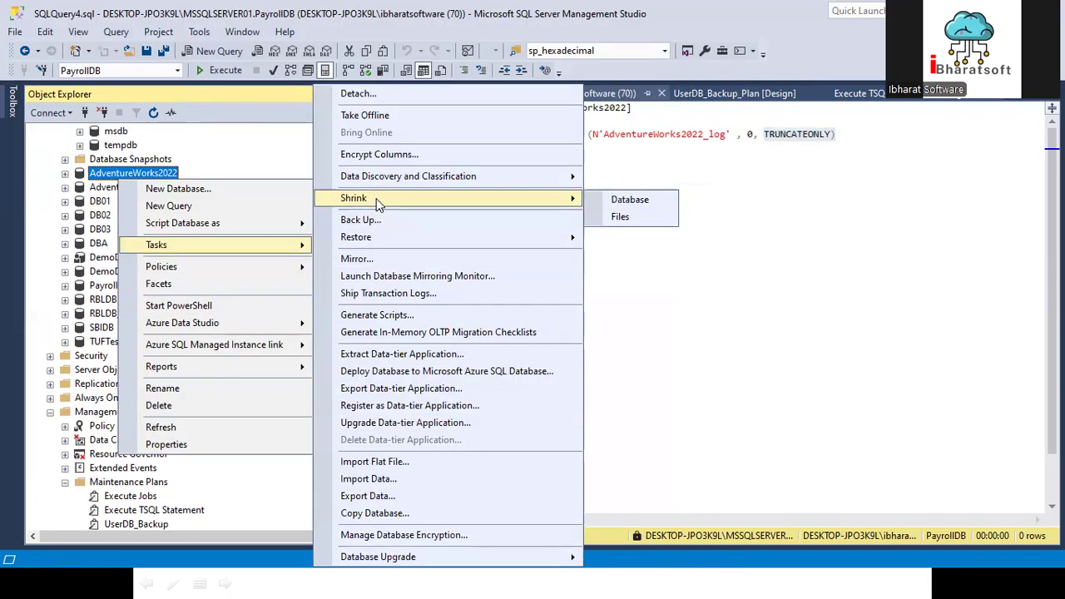
left_click(620, 218)
left_click(536, 181)
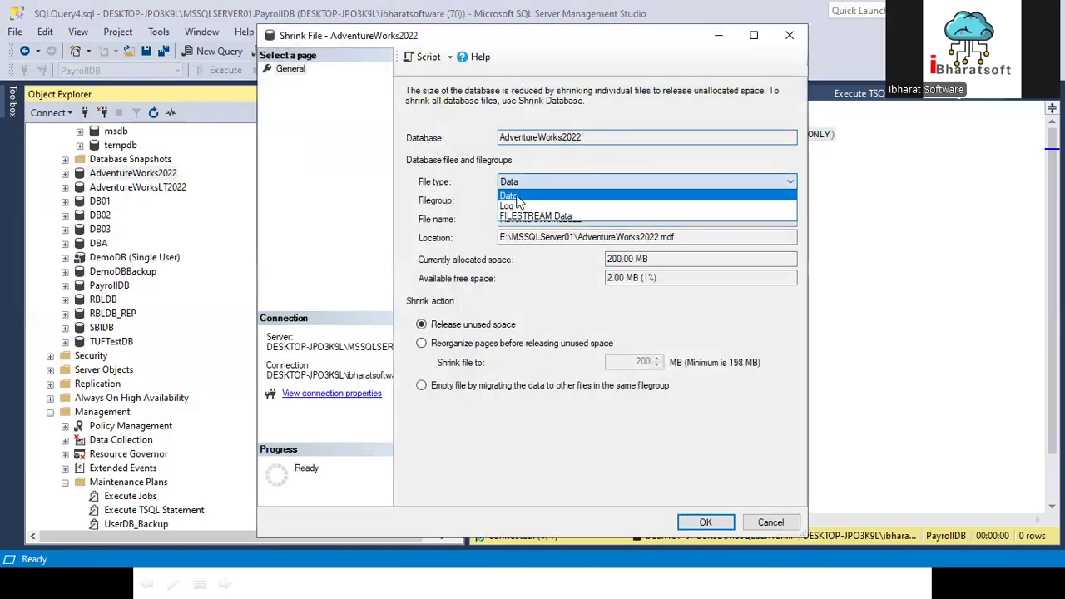
left_click(509, 205)
left_click(454, 348)
left_click_drag(630, 361, 655, 360)
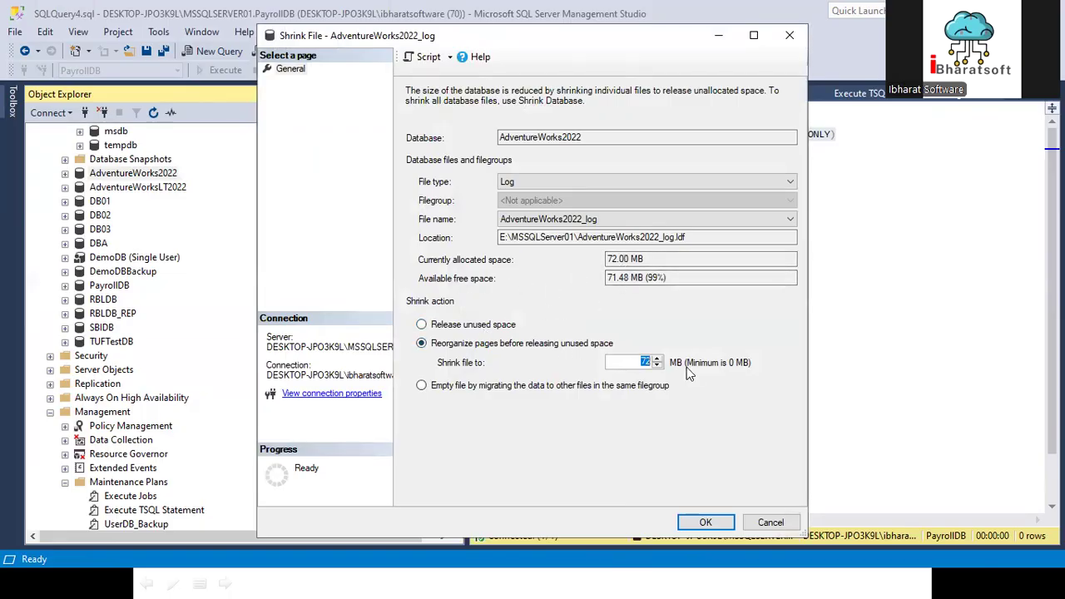
type("20")
Step: Script the 20 MB log shrink to a new query window and execute the whole script
left_click(428, 57)
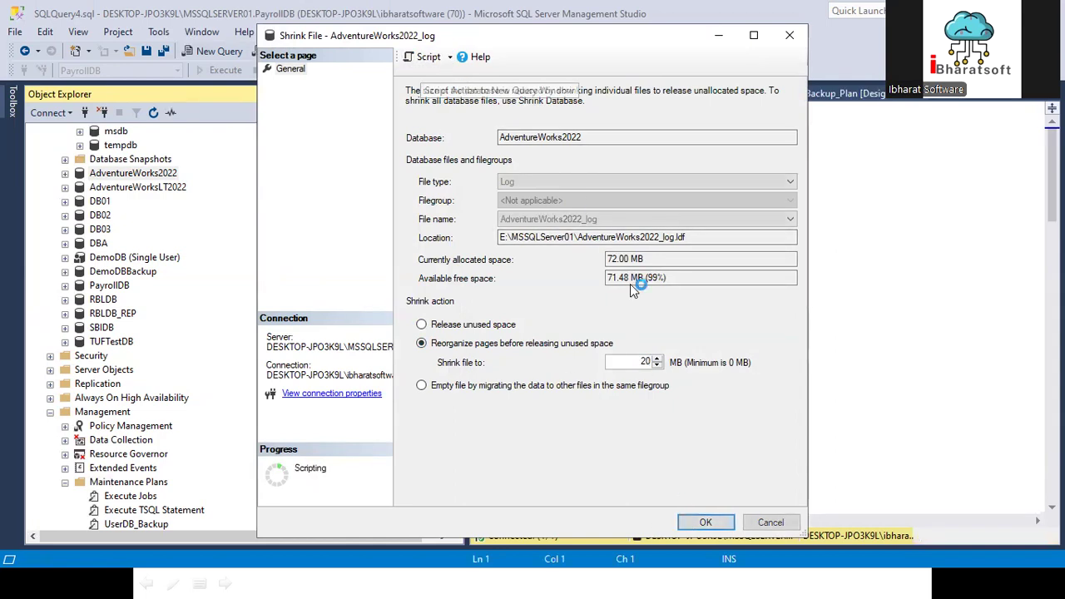
left_click(761, 522)
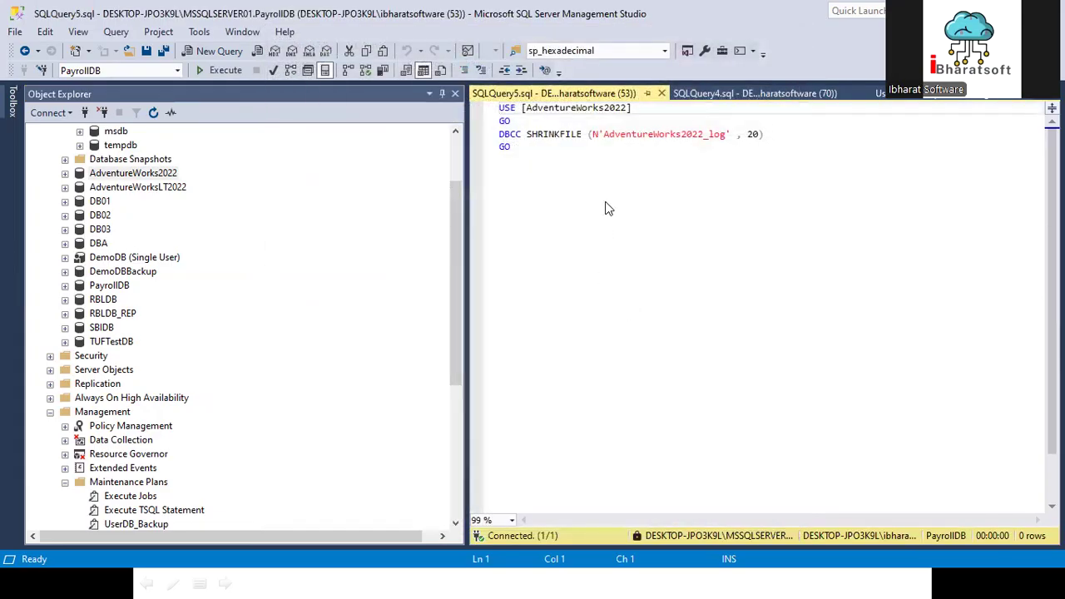
left_click_drag(769, 134, 499, 108)
left_click_drag(516, 161, 485, 101)
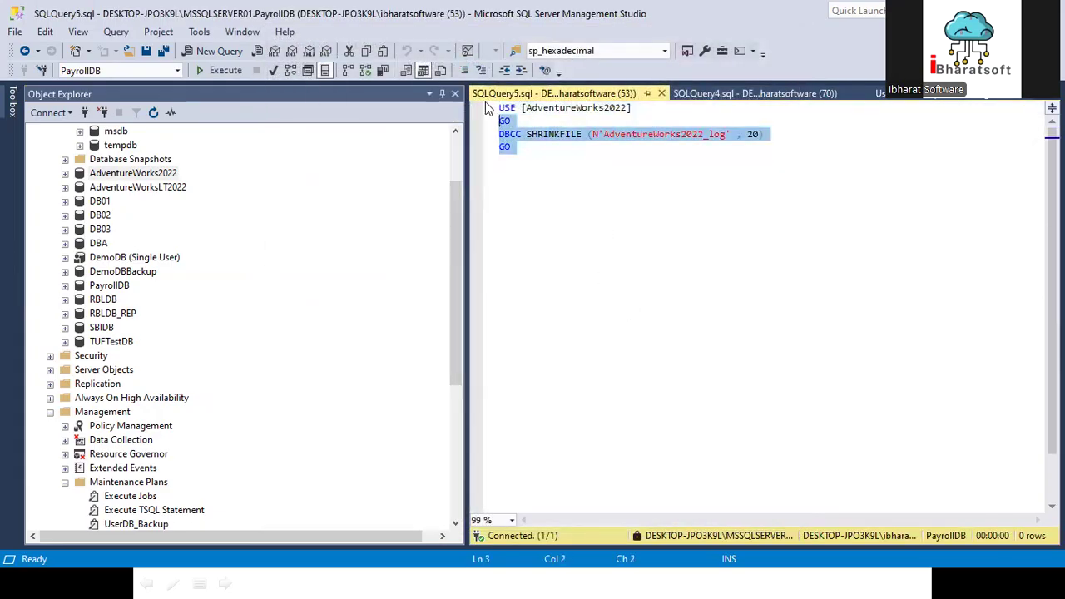
left_click(229, 70)
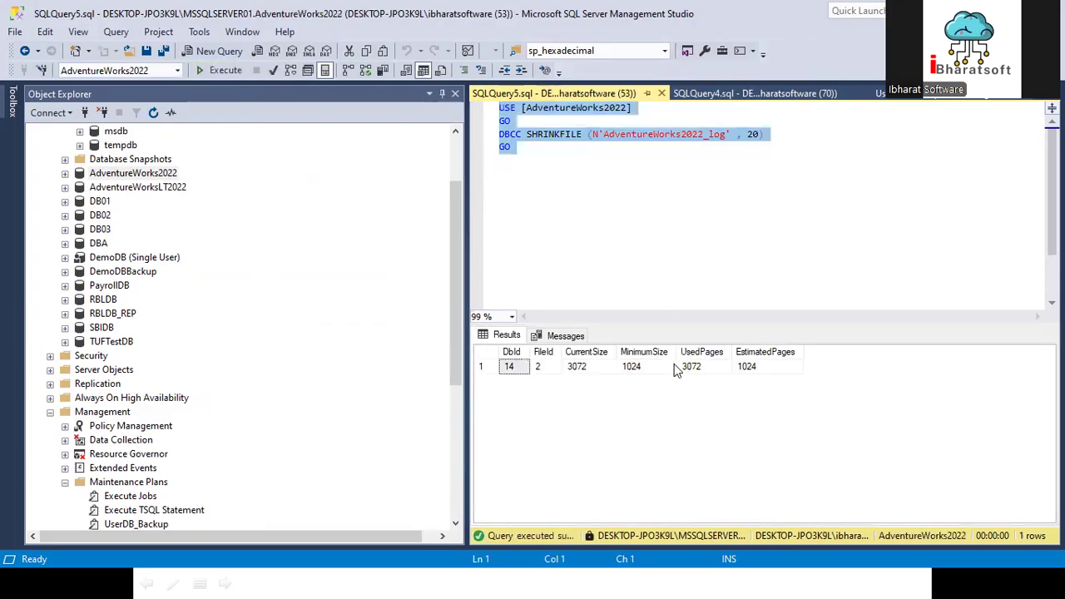
left_click(214, 71)
right_click(175, 173)
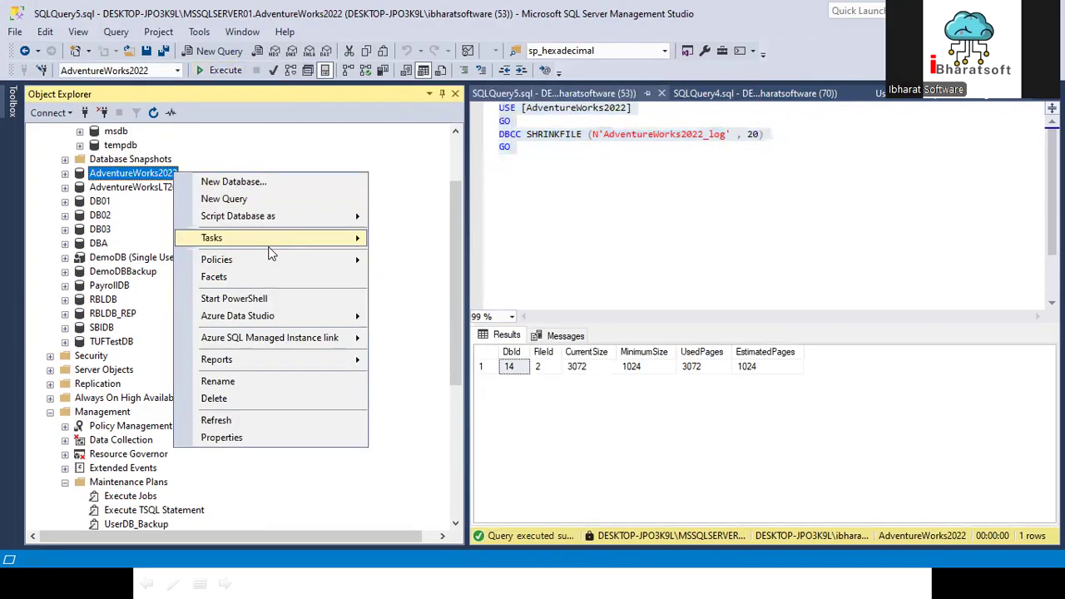
mouse_move(250, 237)
mouse_move(416, 198)
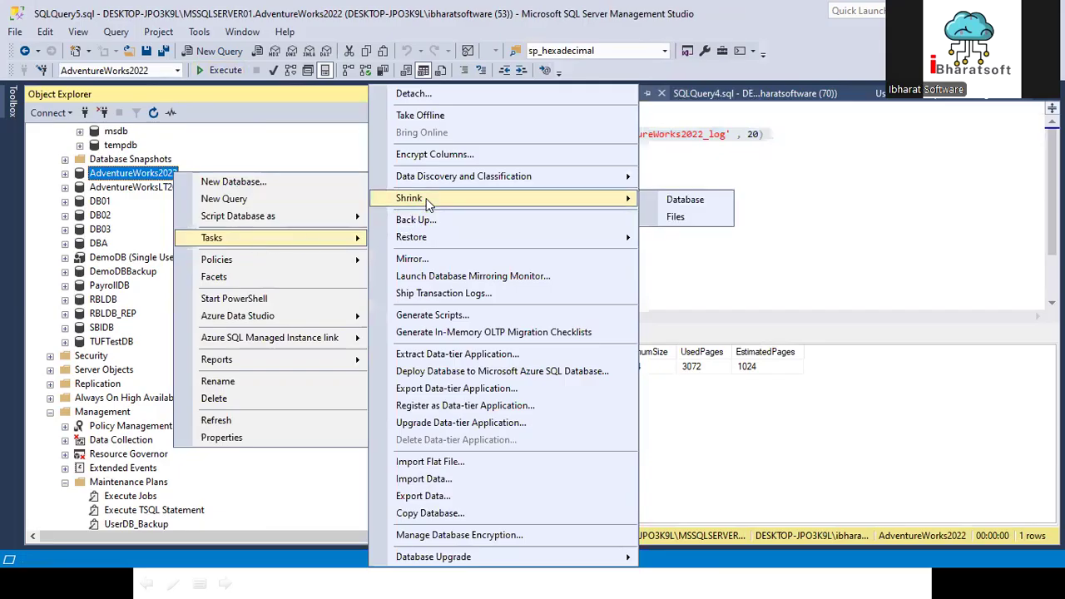
left_click(676, 199)
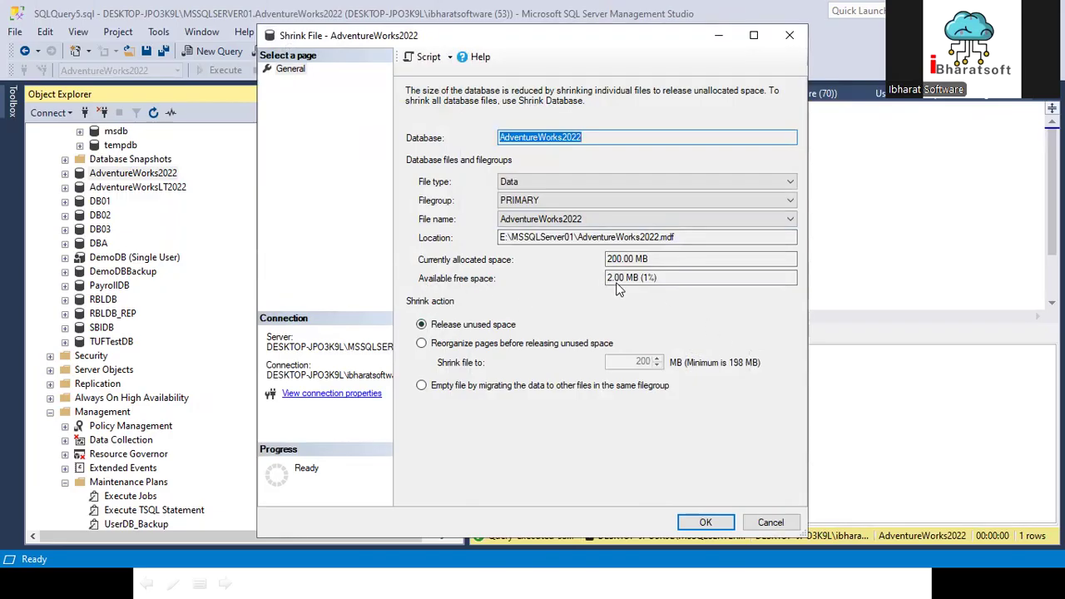
left_click(770, 522)
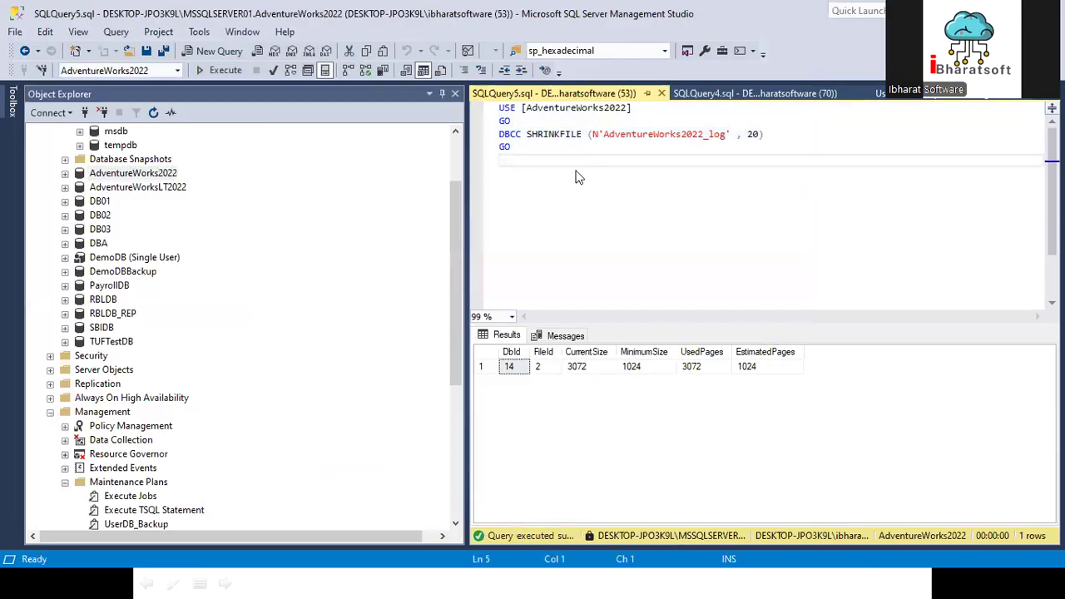
Step: Check the allocated and available free space of the AdventureWorks2022 log file in the Shrink File settings
right_click(109, 173)
mouse_move(160, 239)
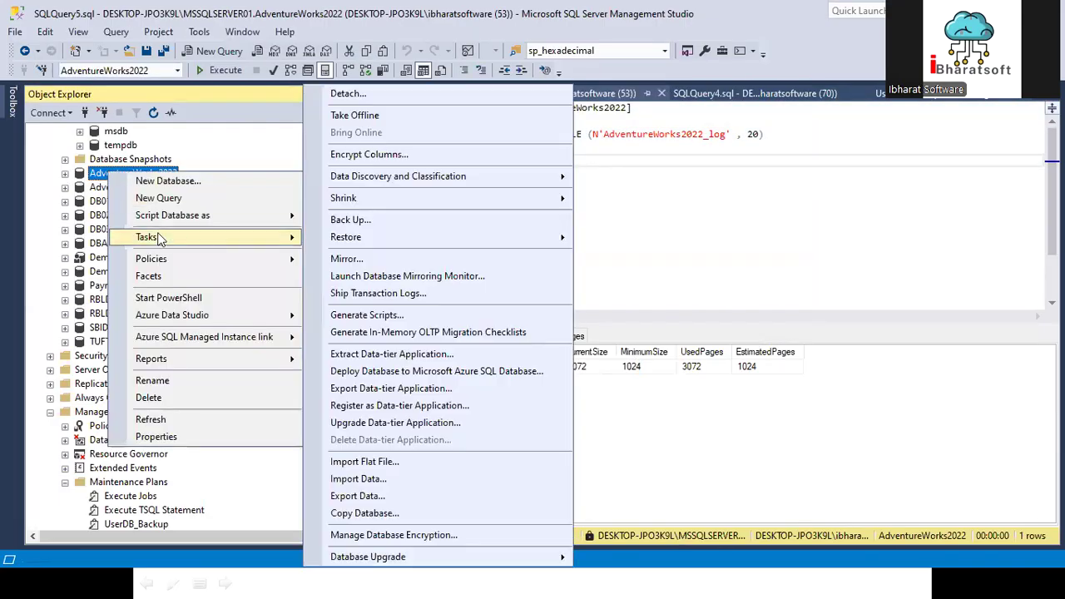
mouse_move(368, 200)
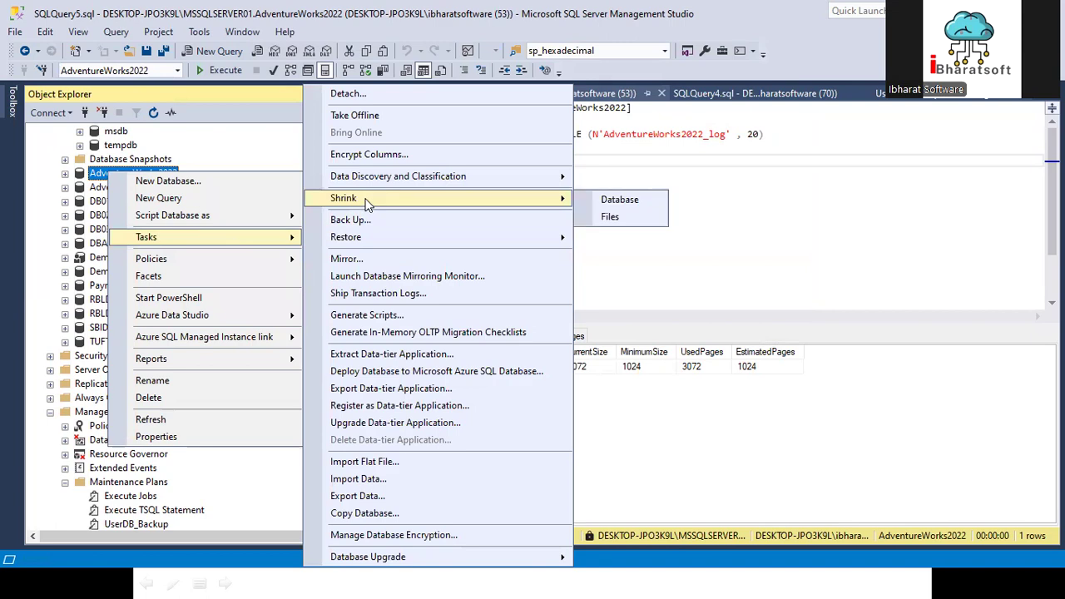
left_click(636, 216)
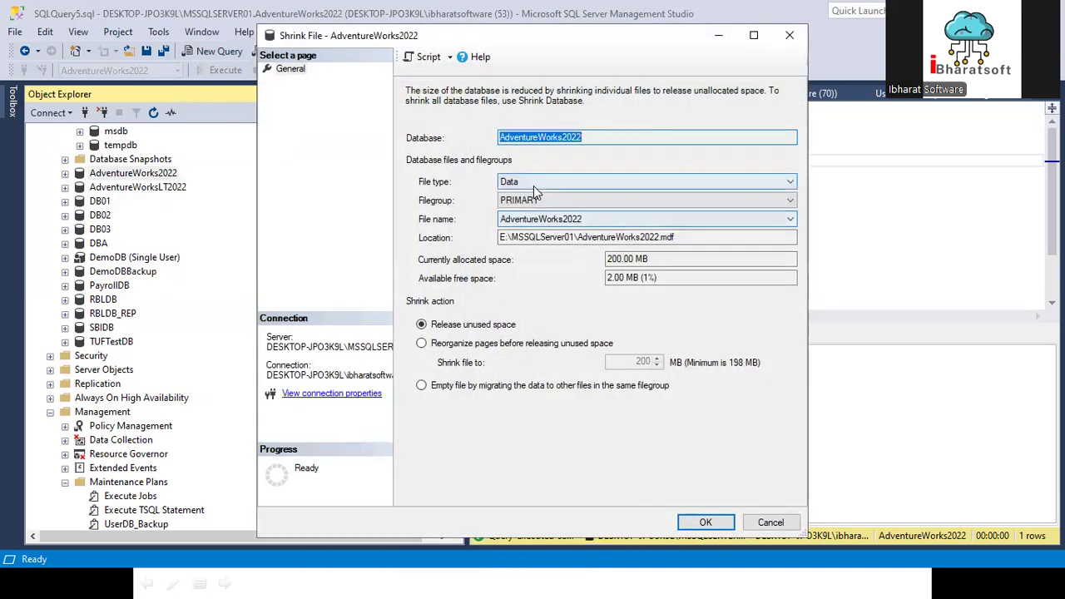
left_click(640, 181)
left_click(516, 205)
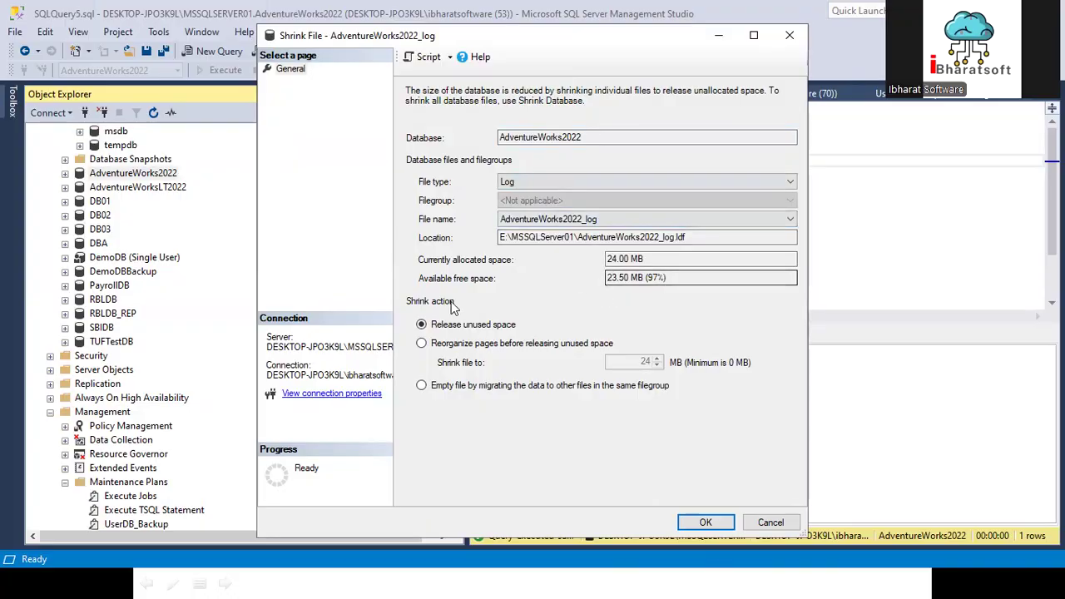
Step: Dismiss the Shrink File settings without shrinking, and add the statement dbcc sqlperf(logspace) below the shrink script
left_click_drag(607, 278, 698, 258)
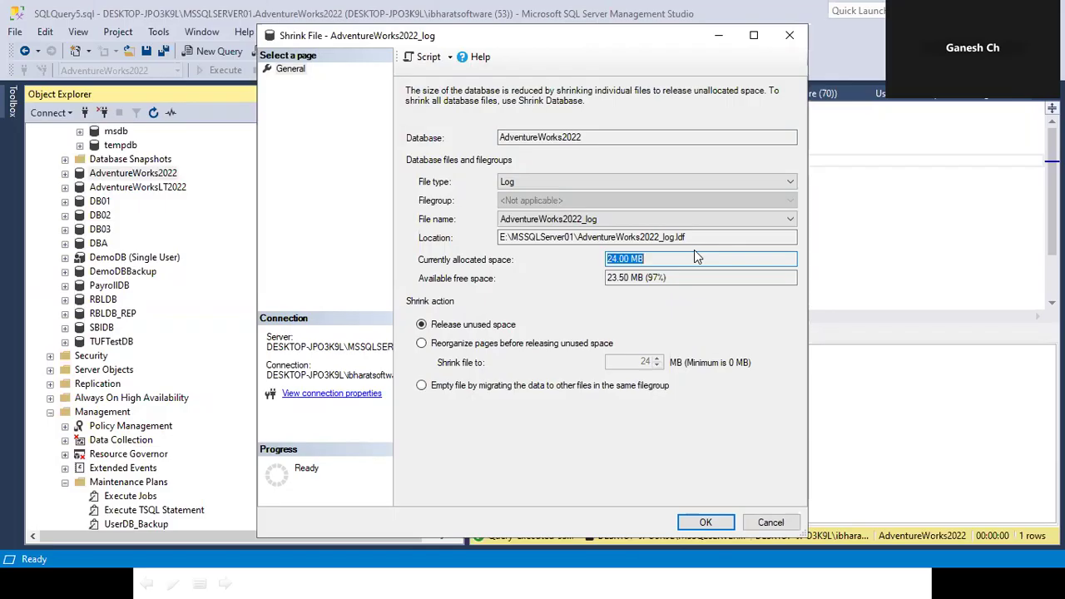
left_click(771, 521)
left_click(585, 174)
key("Return")
key("Return")
key("Return")
type("dcc")
key("BackSpace")
key("BackSpace")
type("bcc")
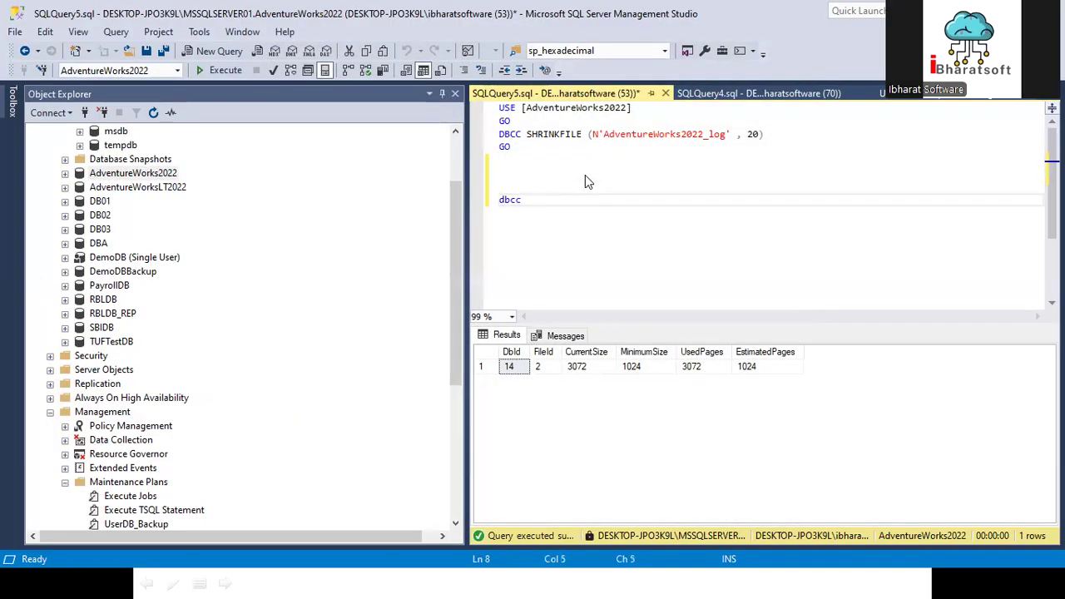
type(" sqlperf")
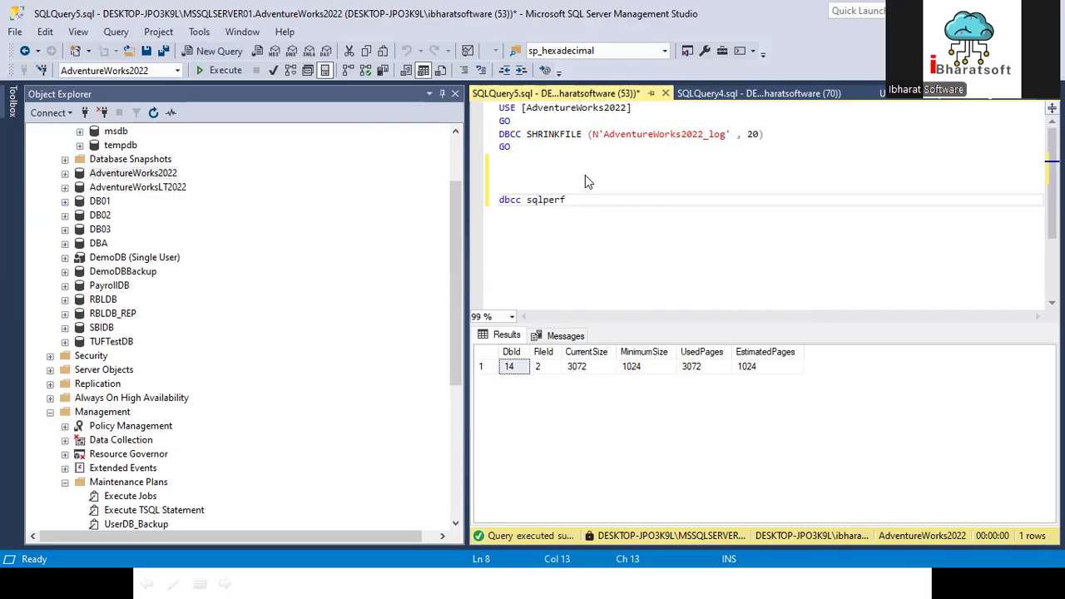
type("(logspace)")
Step: Run only the dbcc sqlperf(logspace) statement and examine the log space used by each database
key("shift+Home")
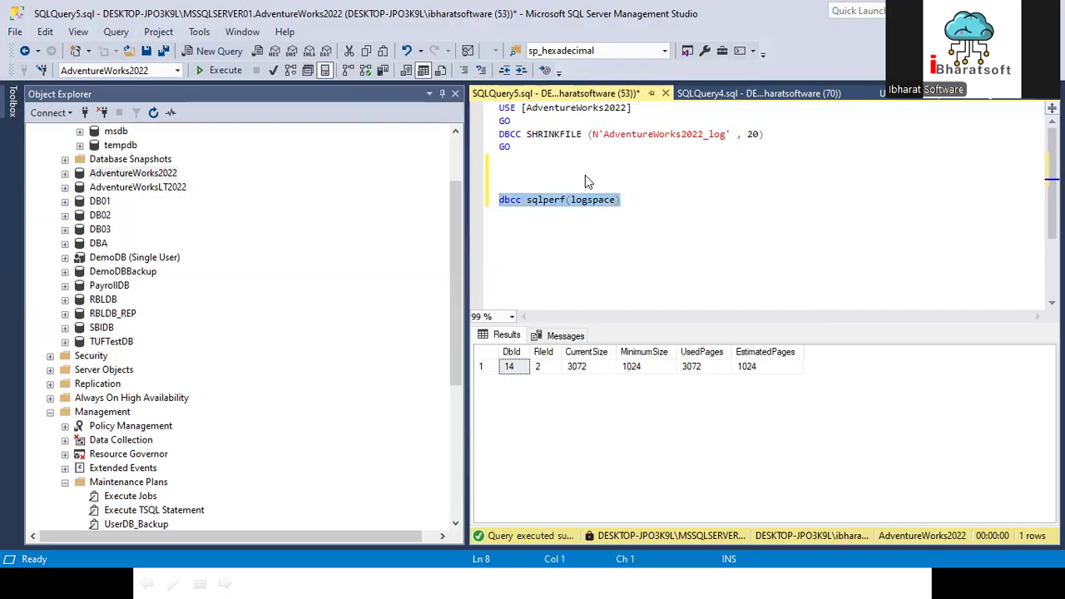
key("F5")
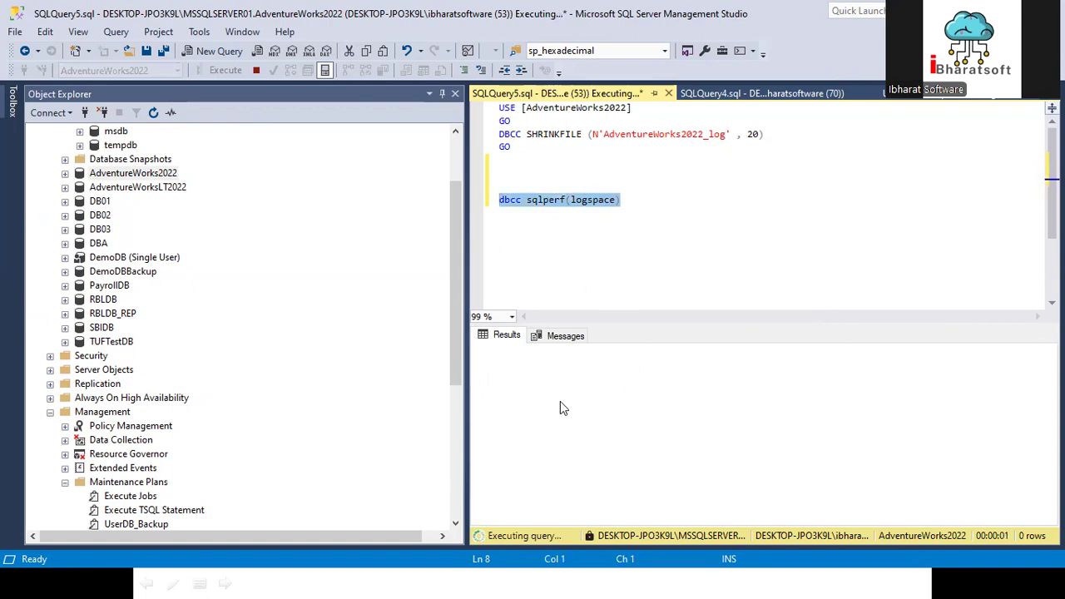
left_click_drag(695, 367, 712, 555)
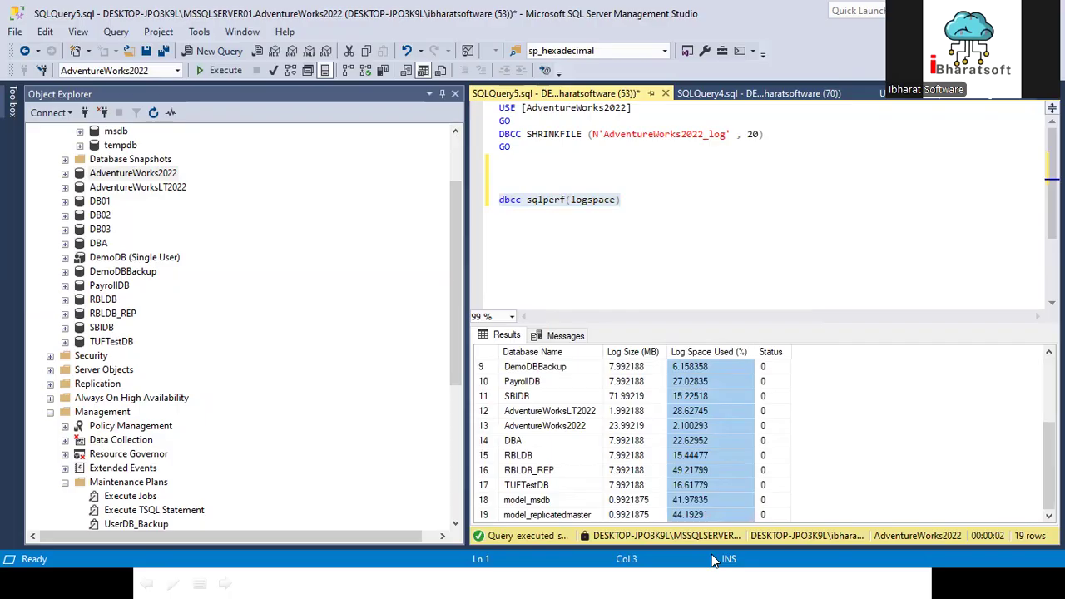
Step: Remove the surplus blank lines between the last GO and the dbcc sqlperf(logspace) statement, leaving one blank line
left_click_drag(658, 200, 434, 172)
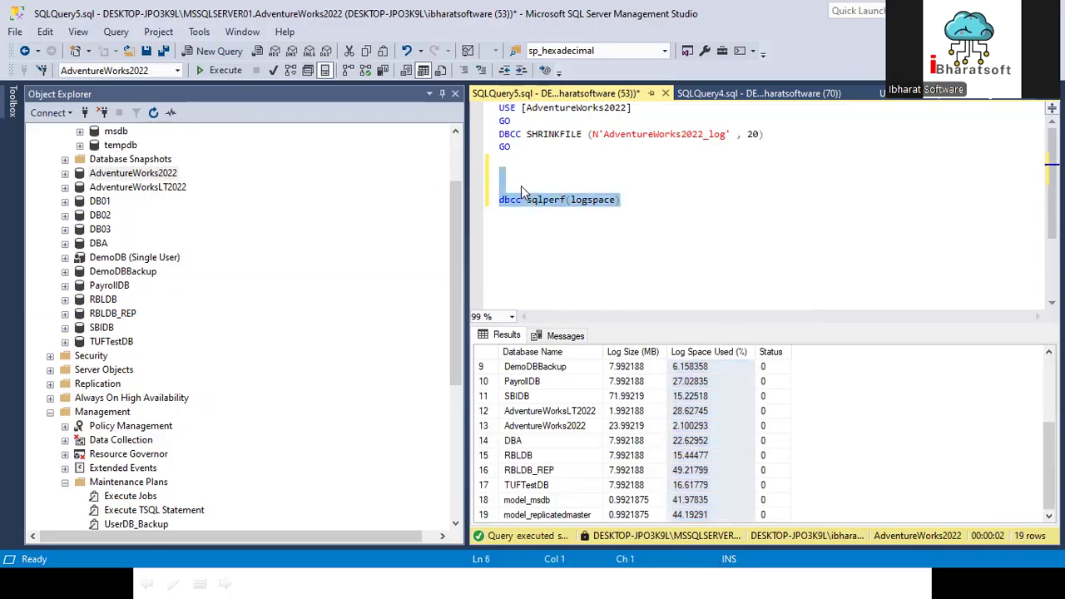
left_click(549, 148)
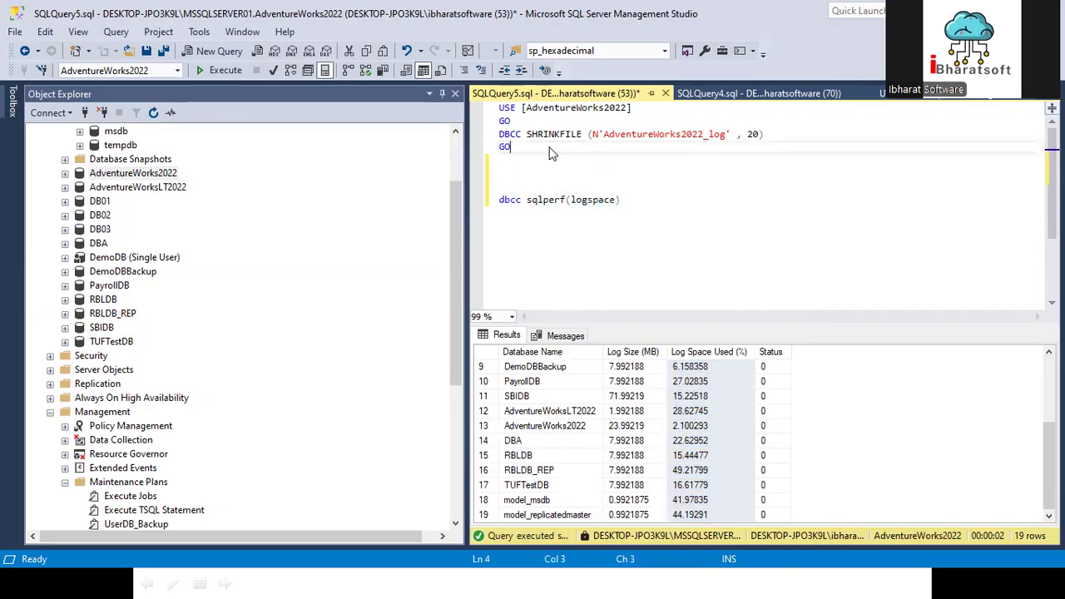
left_click(522, 164)
key("Delete")
key("Delete")
key("BackSpace")
key("Return")
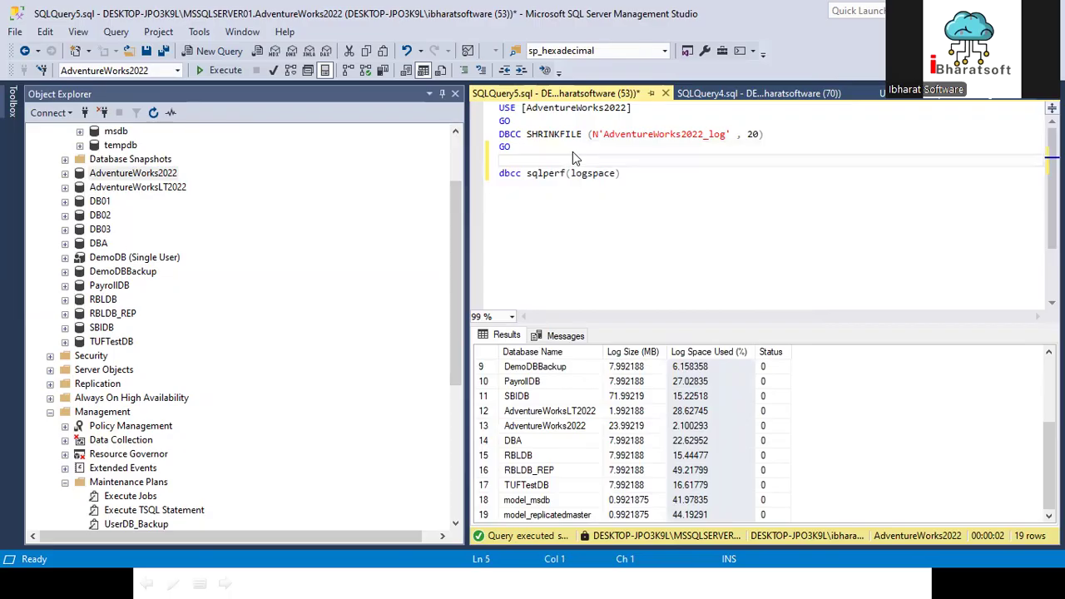